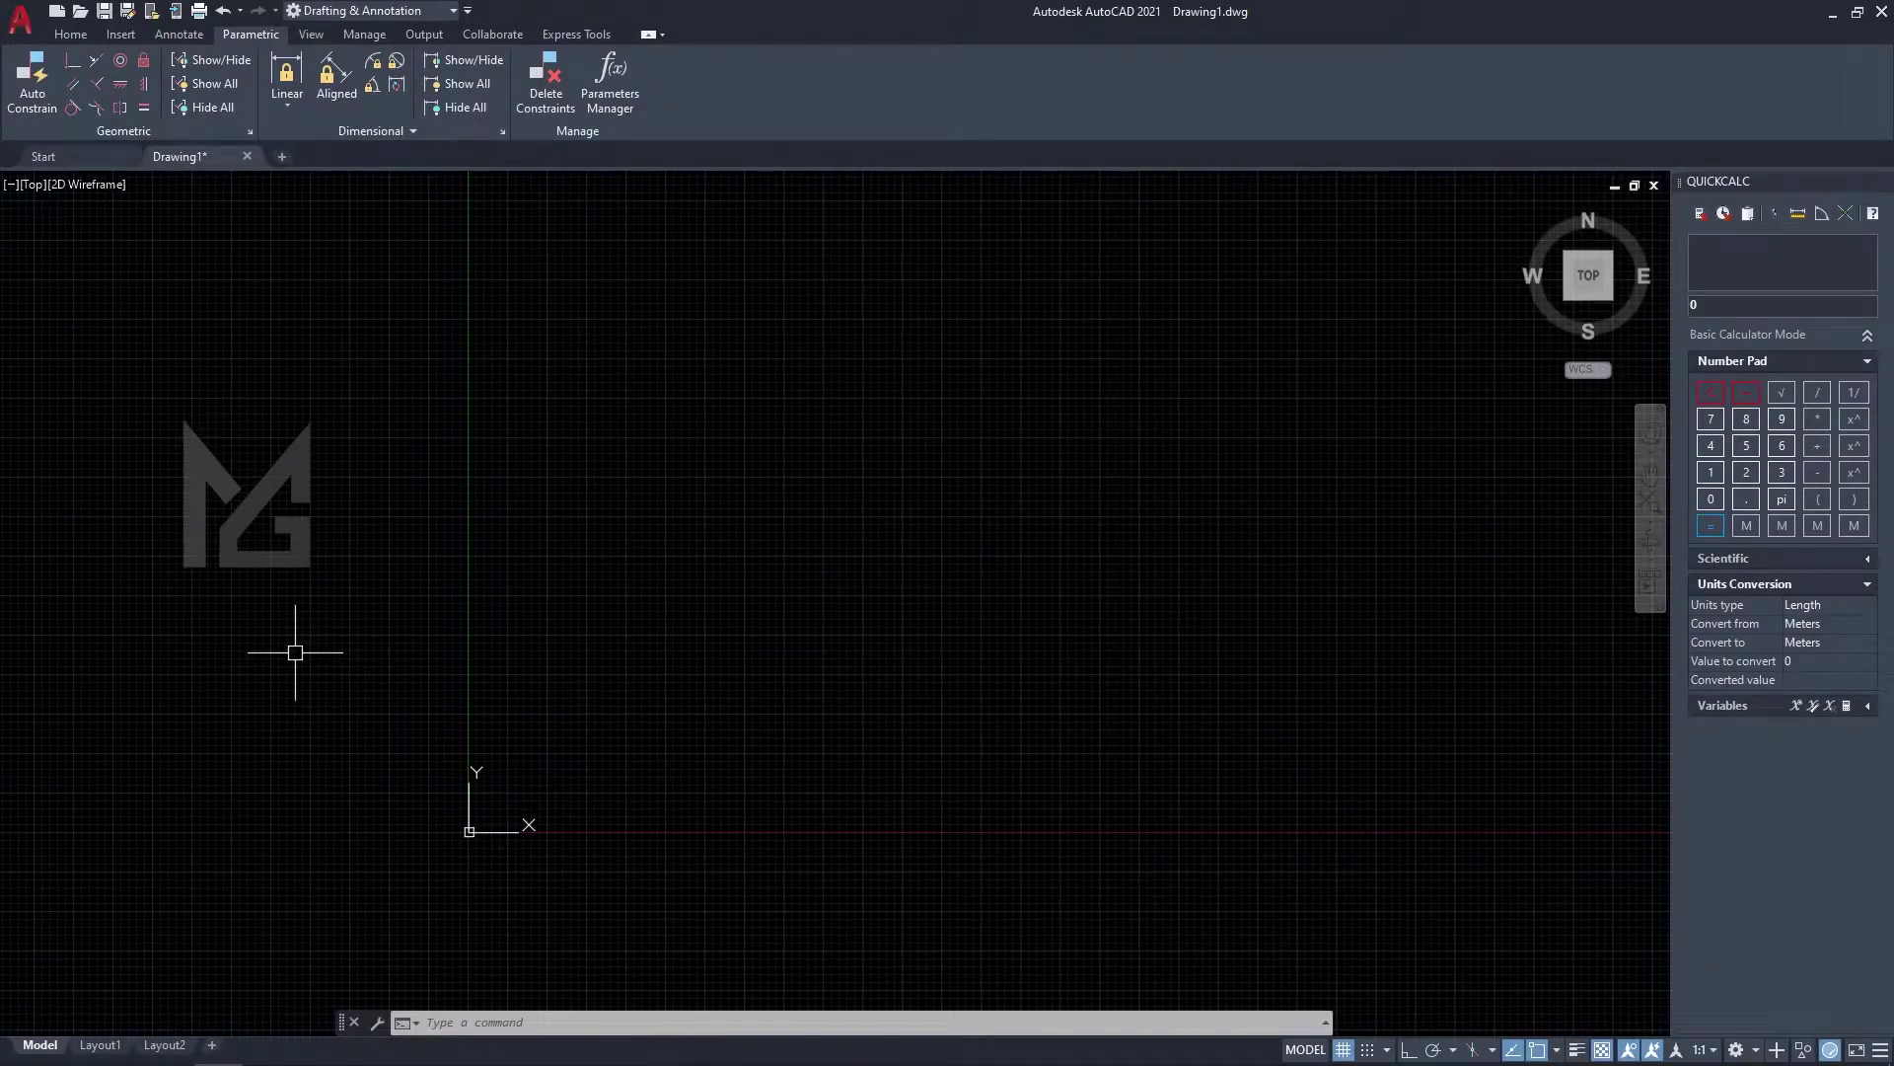
Draw a vertical line to the right of the Y axis, with ortho mode turned on.
type("l")
key("Return")
scroll(531, 582, "up", 2)
left_click(611, 512)
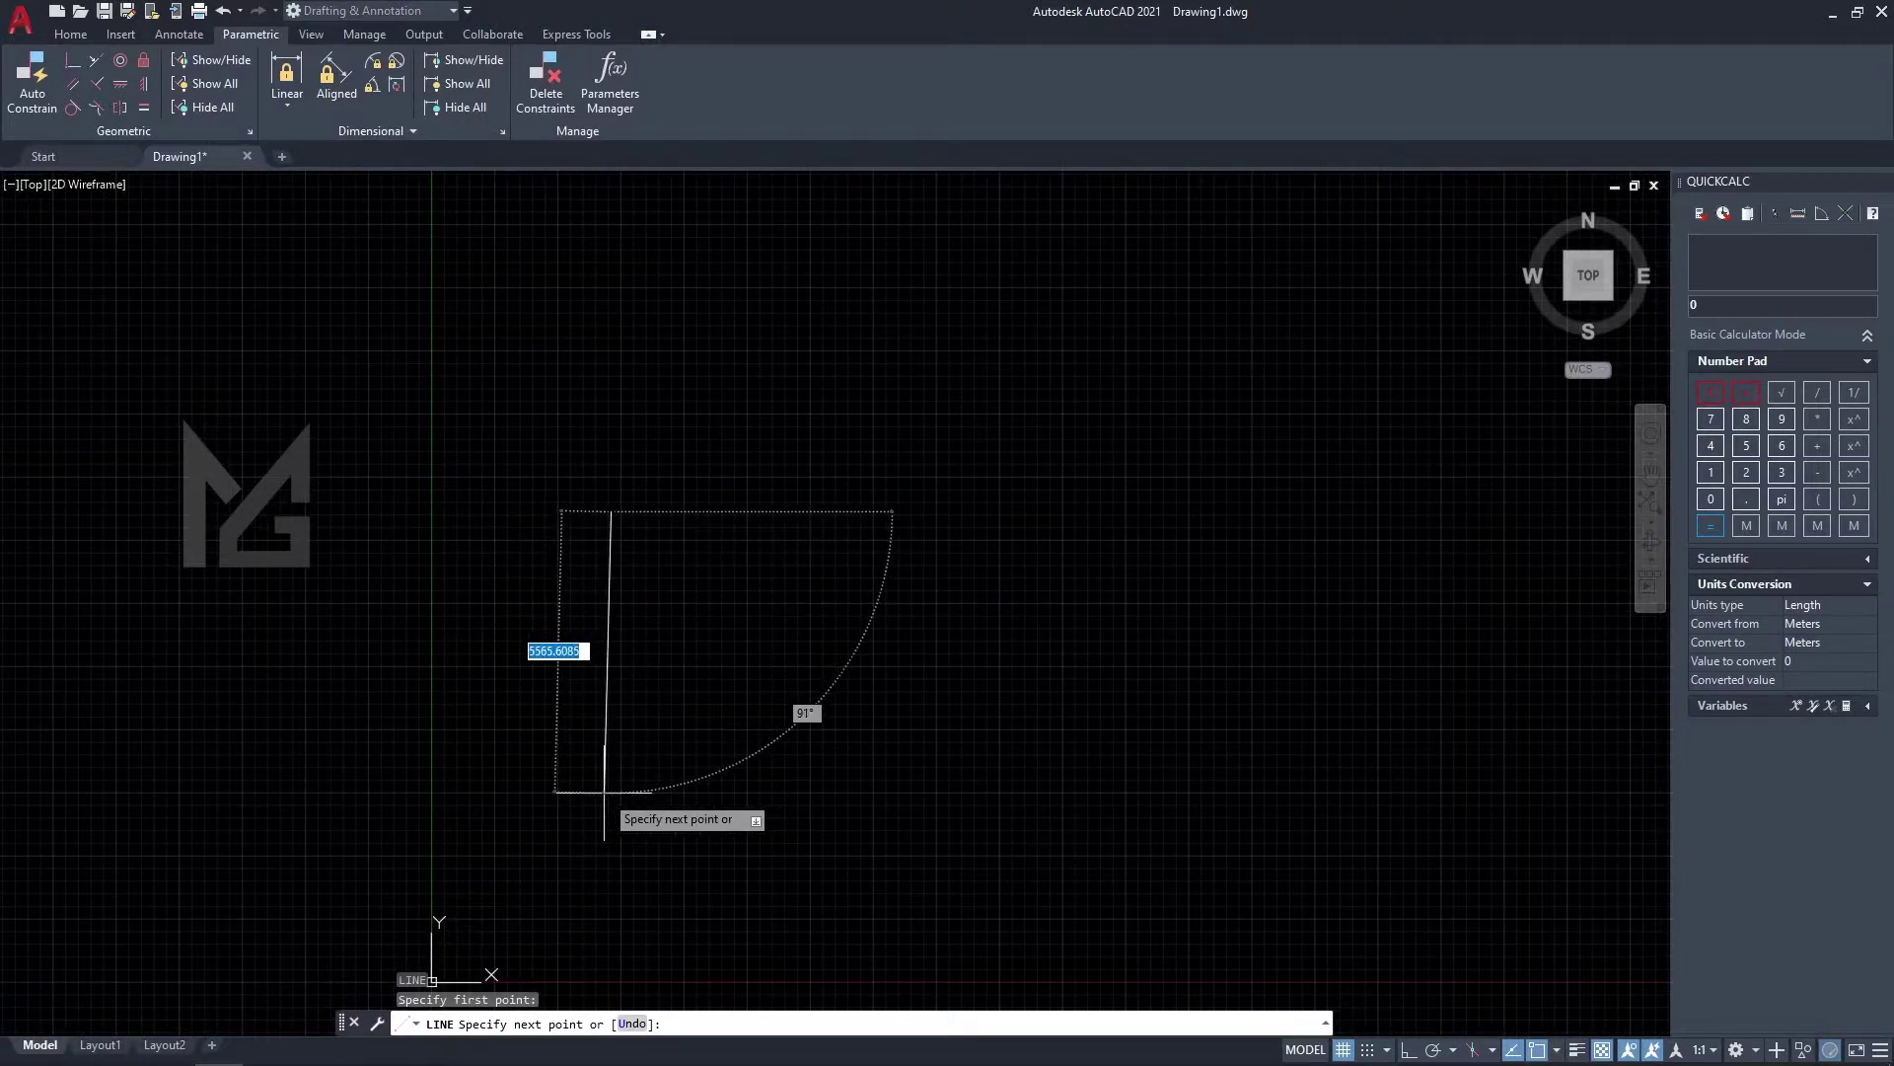
key("F8")
left_click(606, 782)
key("Escape")
Draw a separate horizontal line to the right of the vertical line, near the height of its upper end.
type("l")
key("Return")
left_click(767, 529)
left_click(1079, 534)
key("Escape")
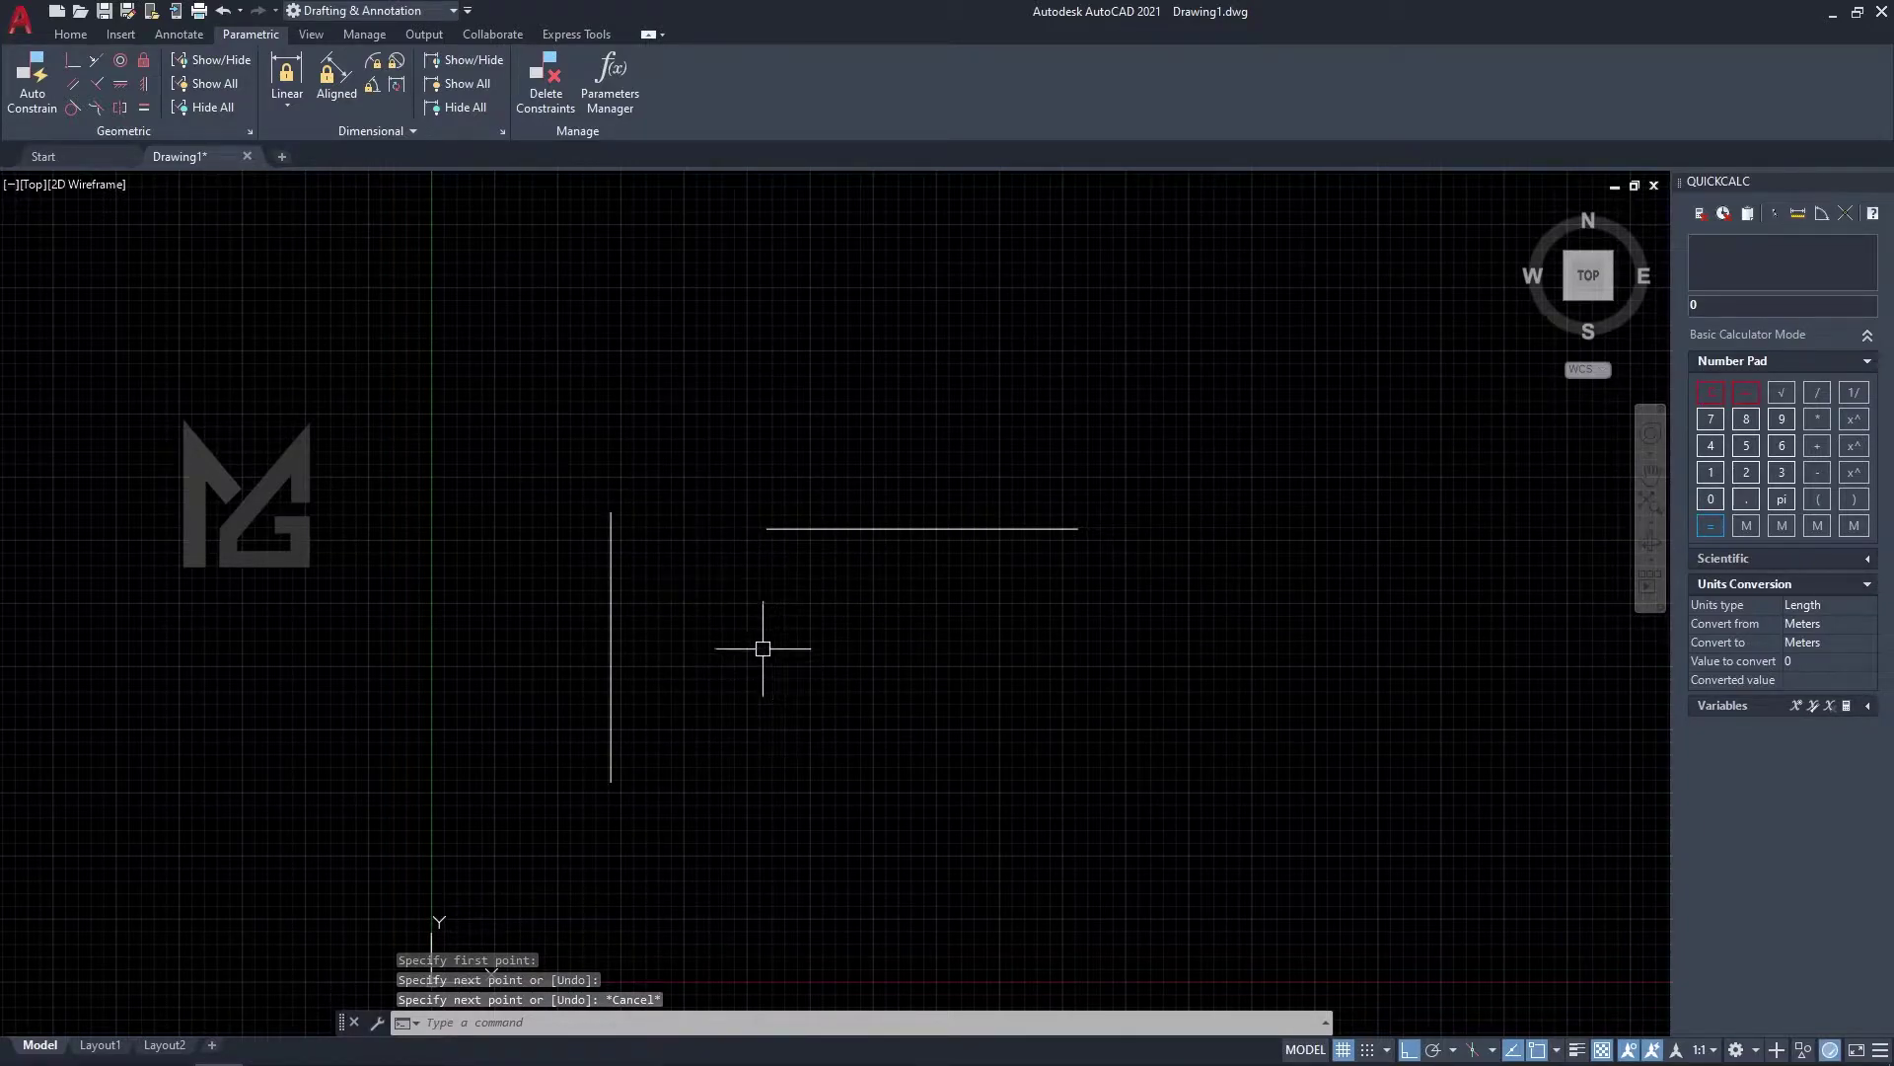
Apply a coincident constraint joining the horizontal line's left endpoint to the vertical line's upper endpoint.
left_click(71, 63)
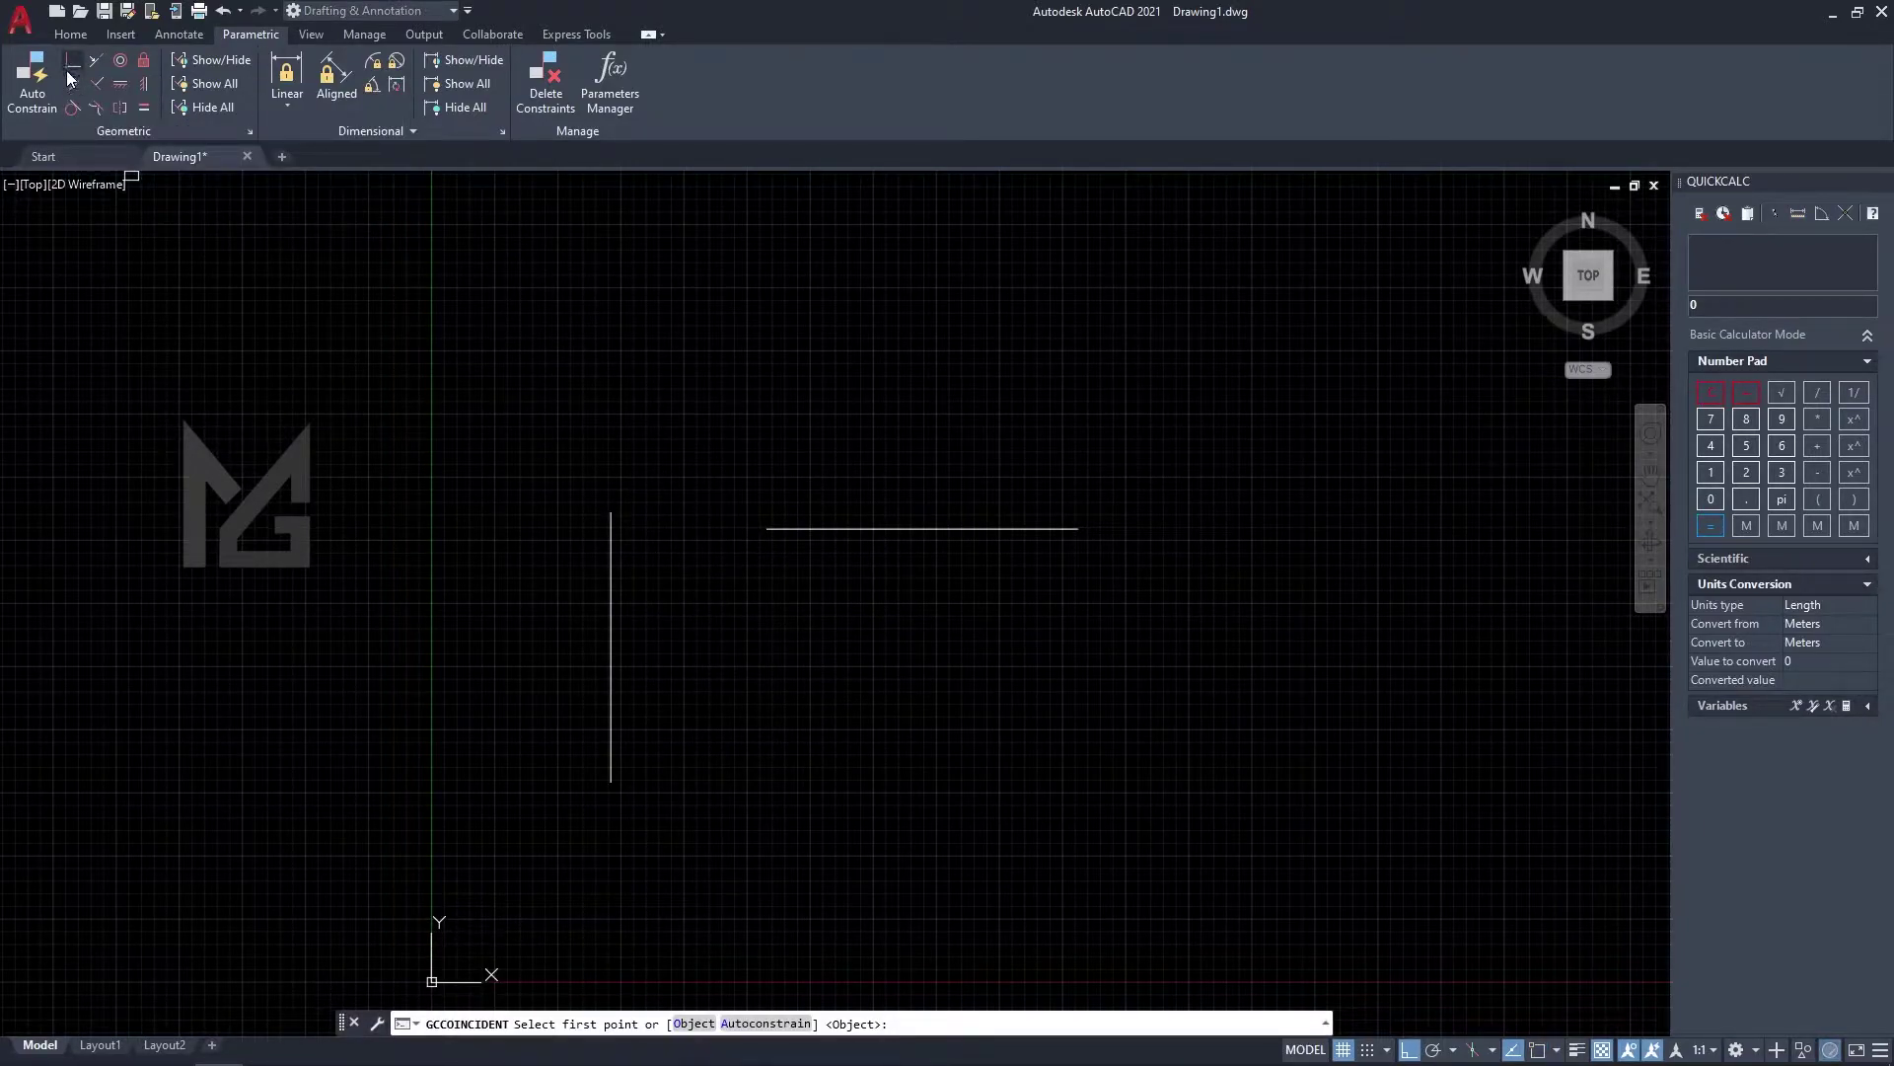
left_click(70, 71)
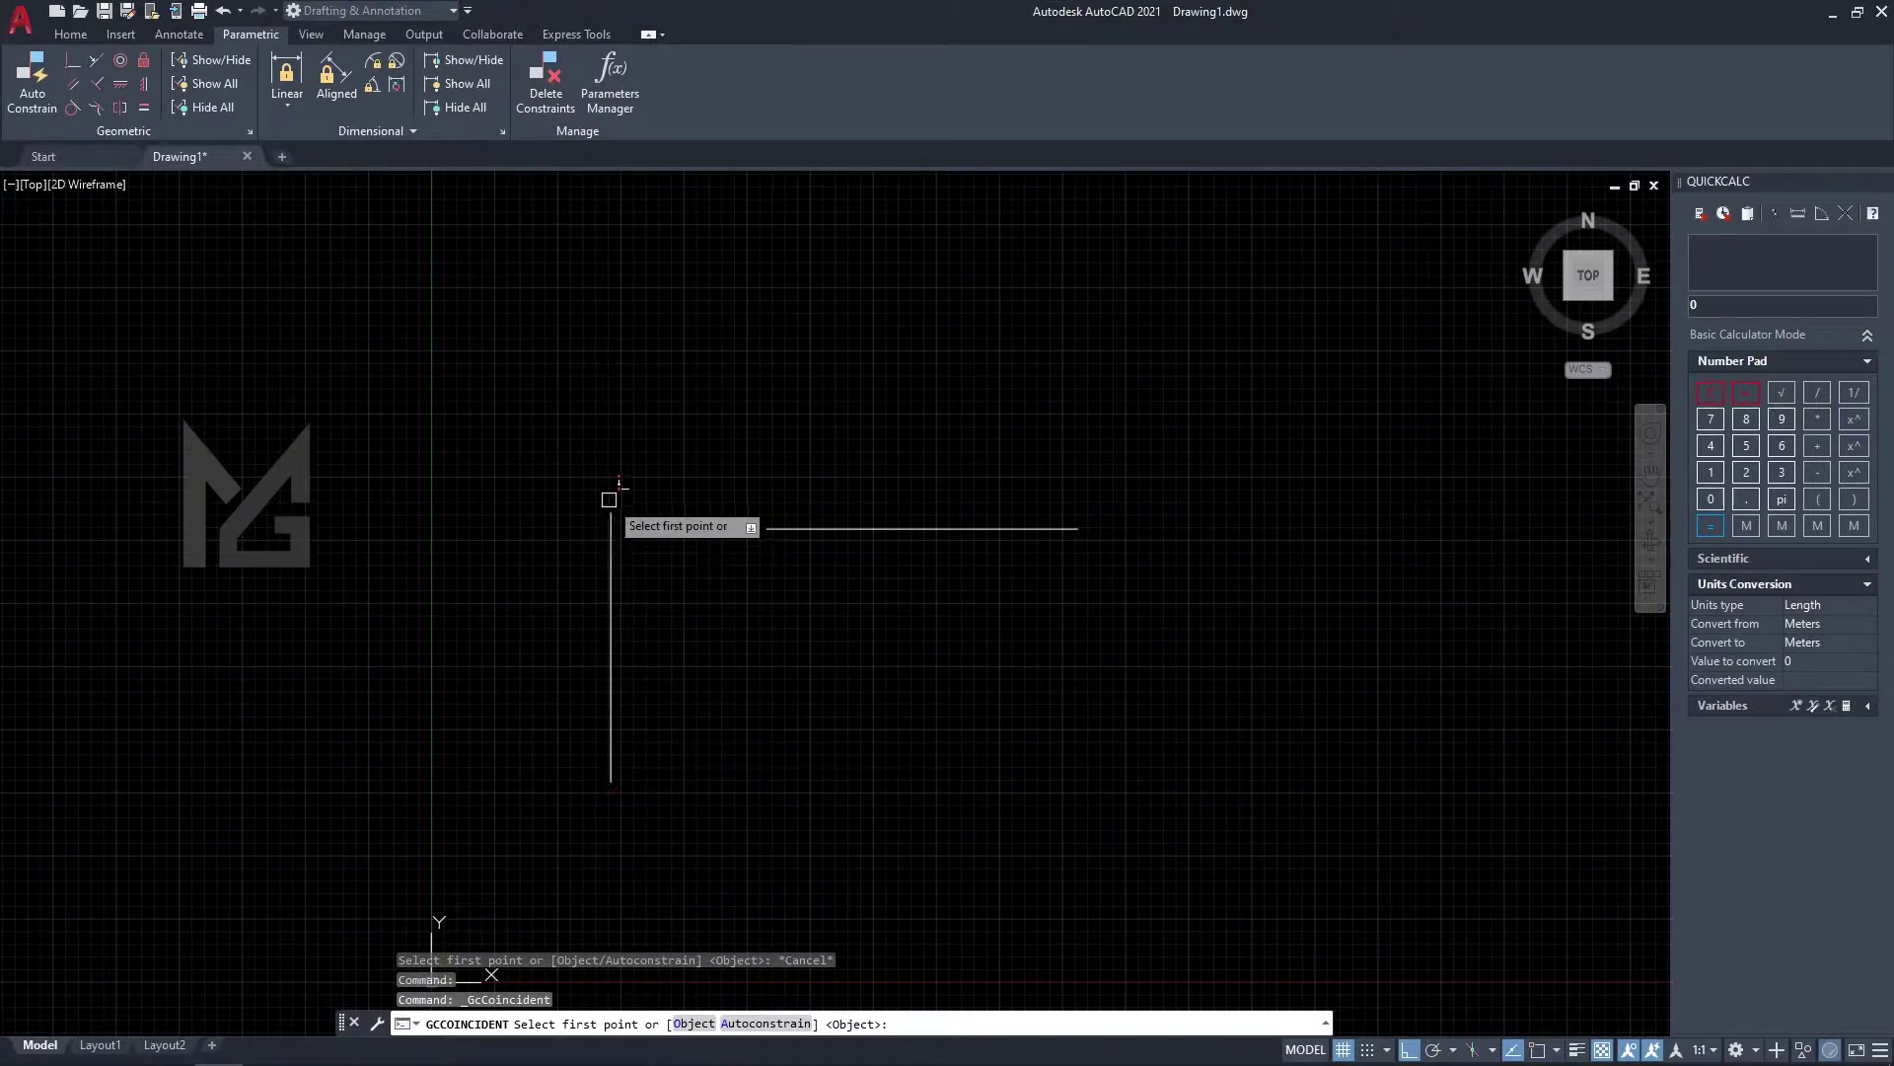
scroll(674, 506, "up", 2)
scroll(608, 468, "down", 1)
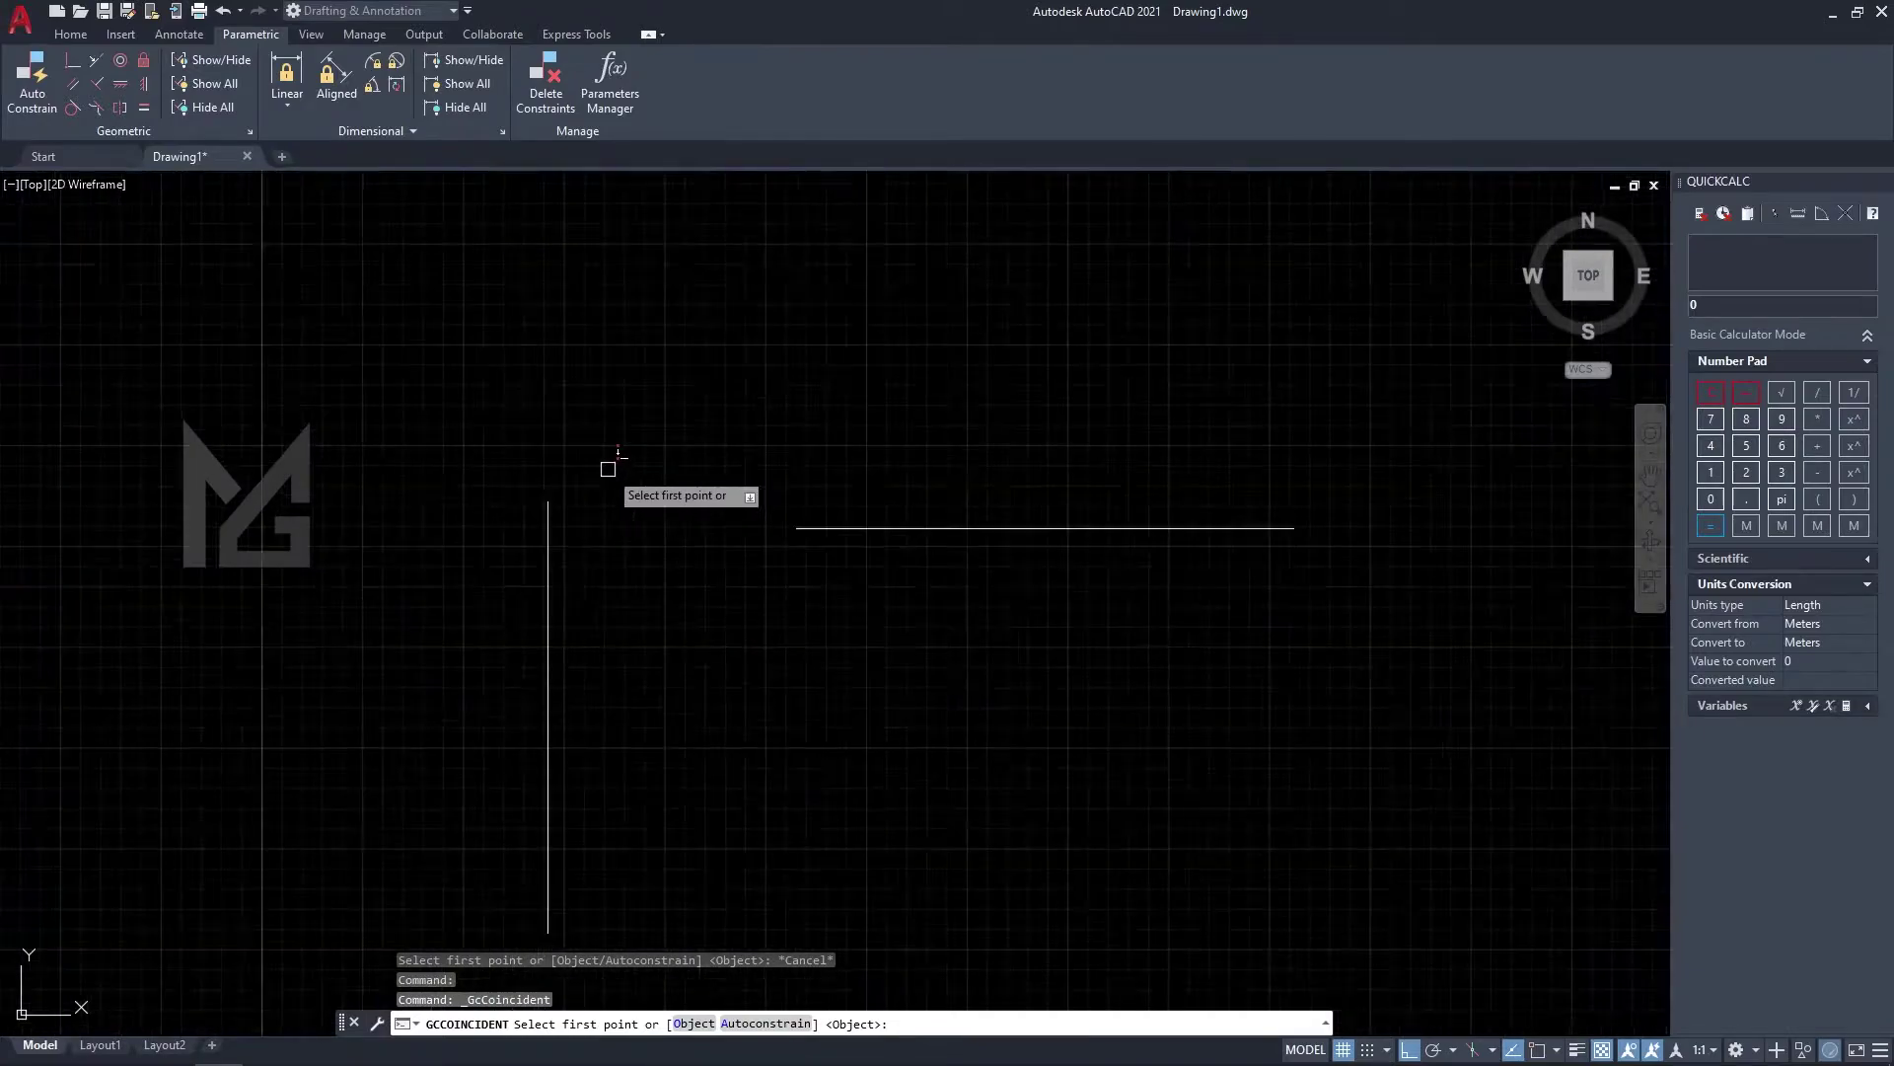
scroll(677, 531, "up", 2)
scroll(493, 548, "down", 1)
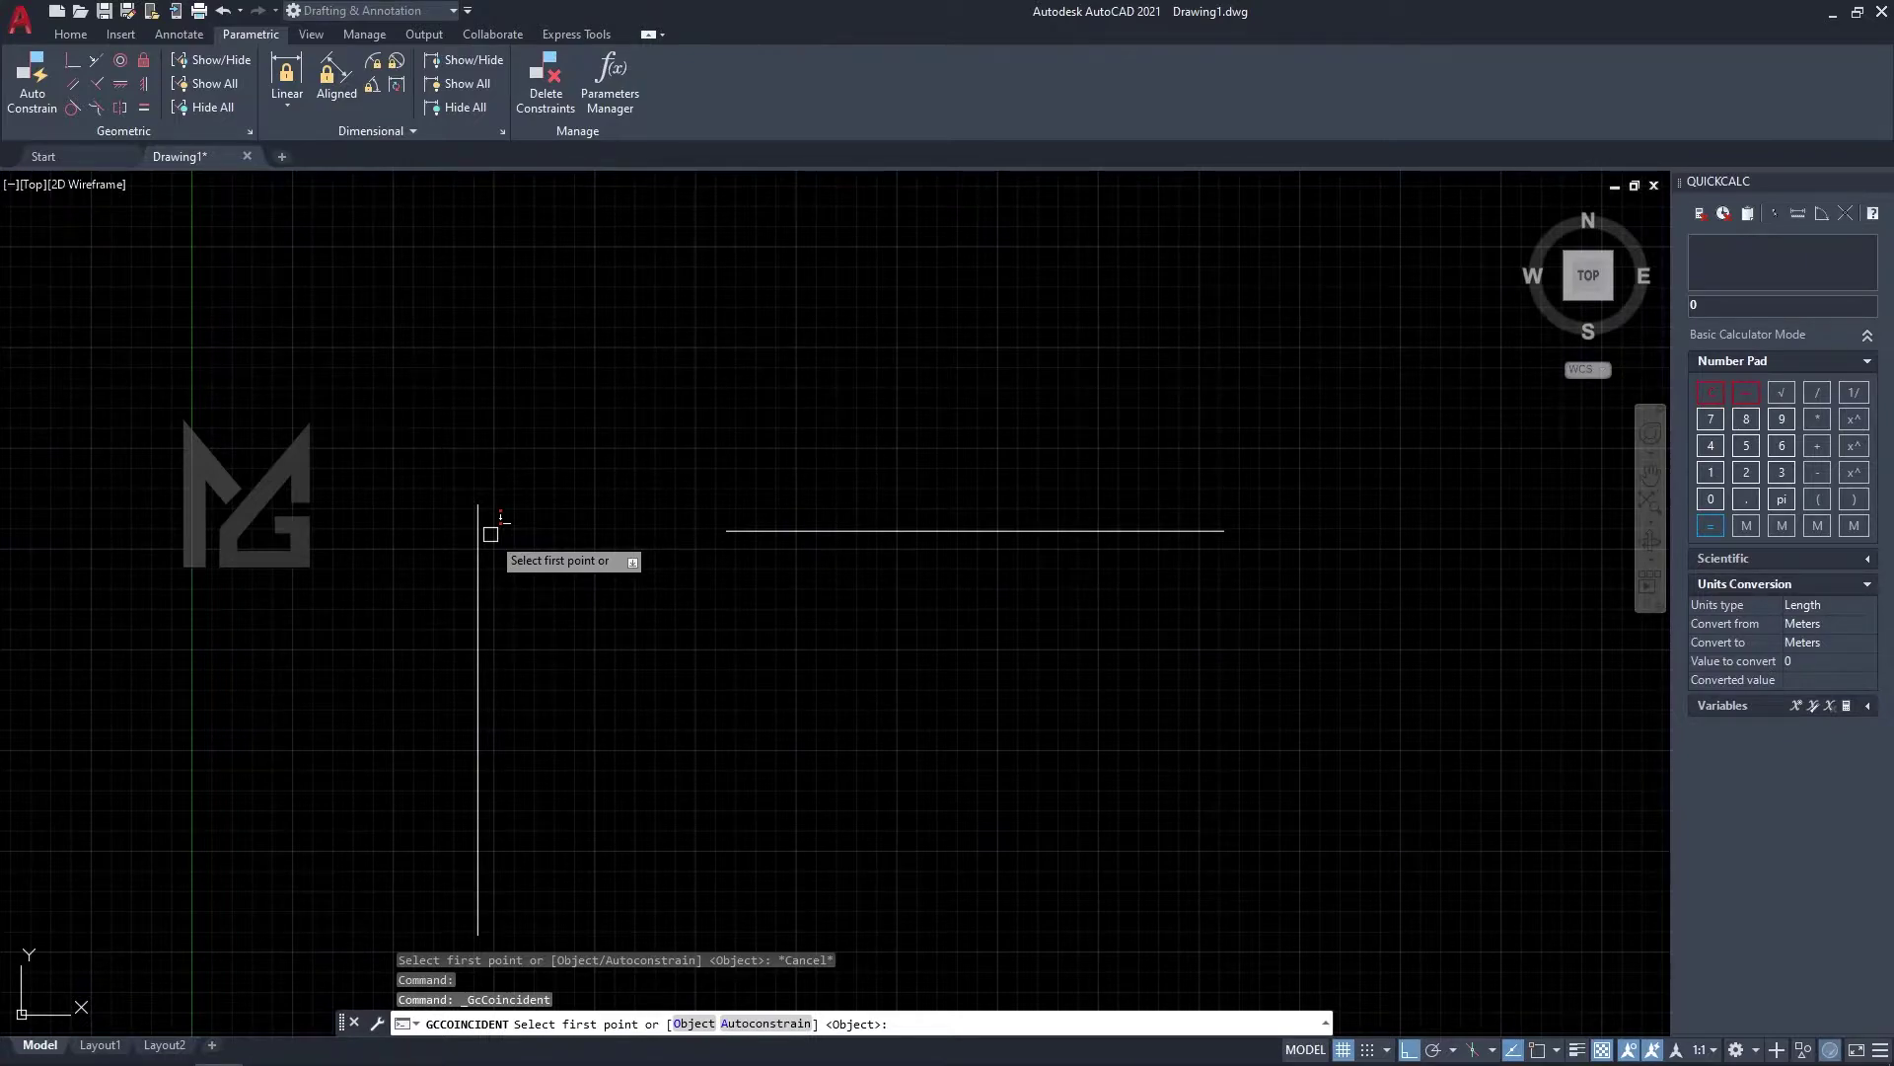
scroll(578, 583, "down", 2)
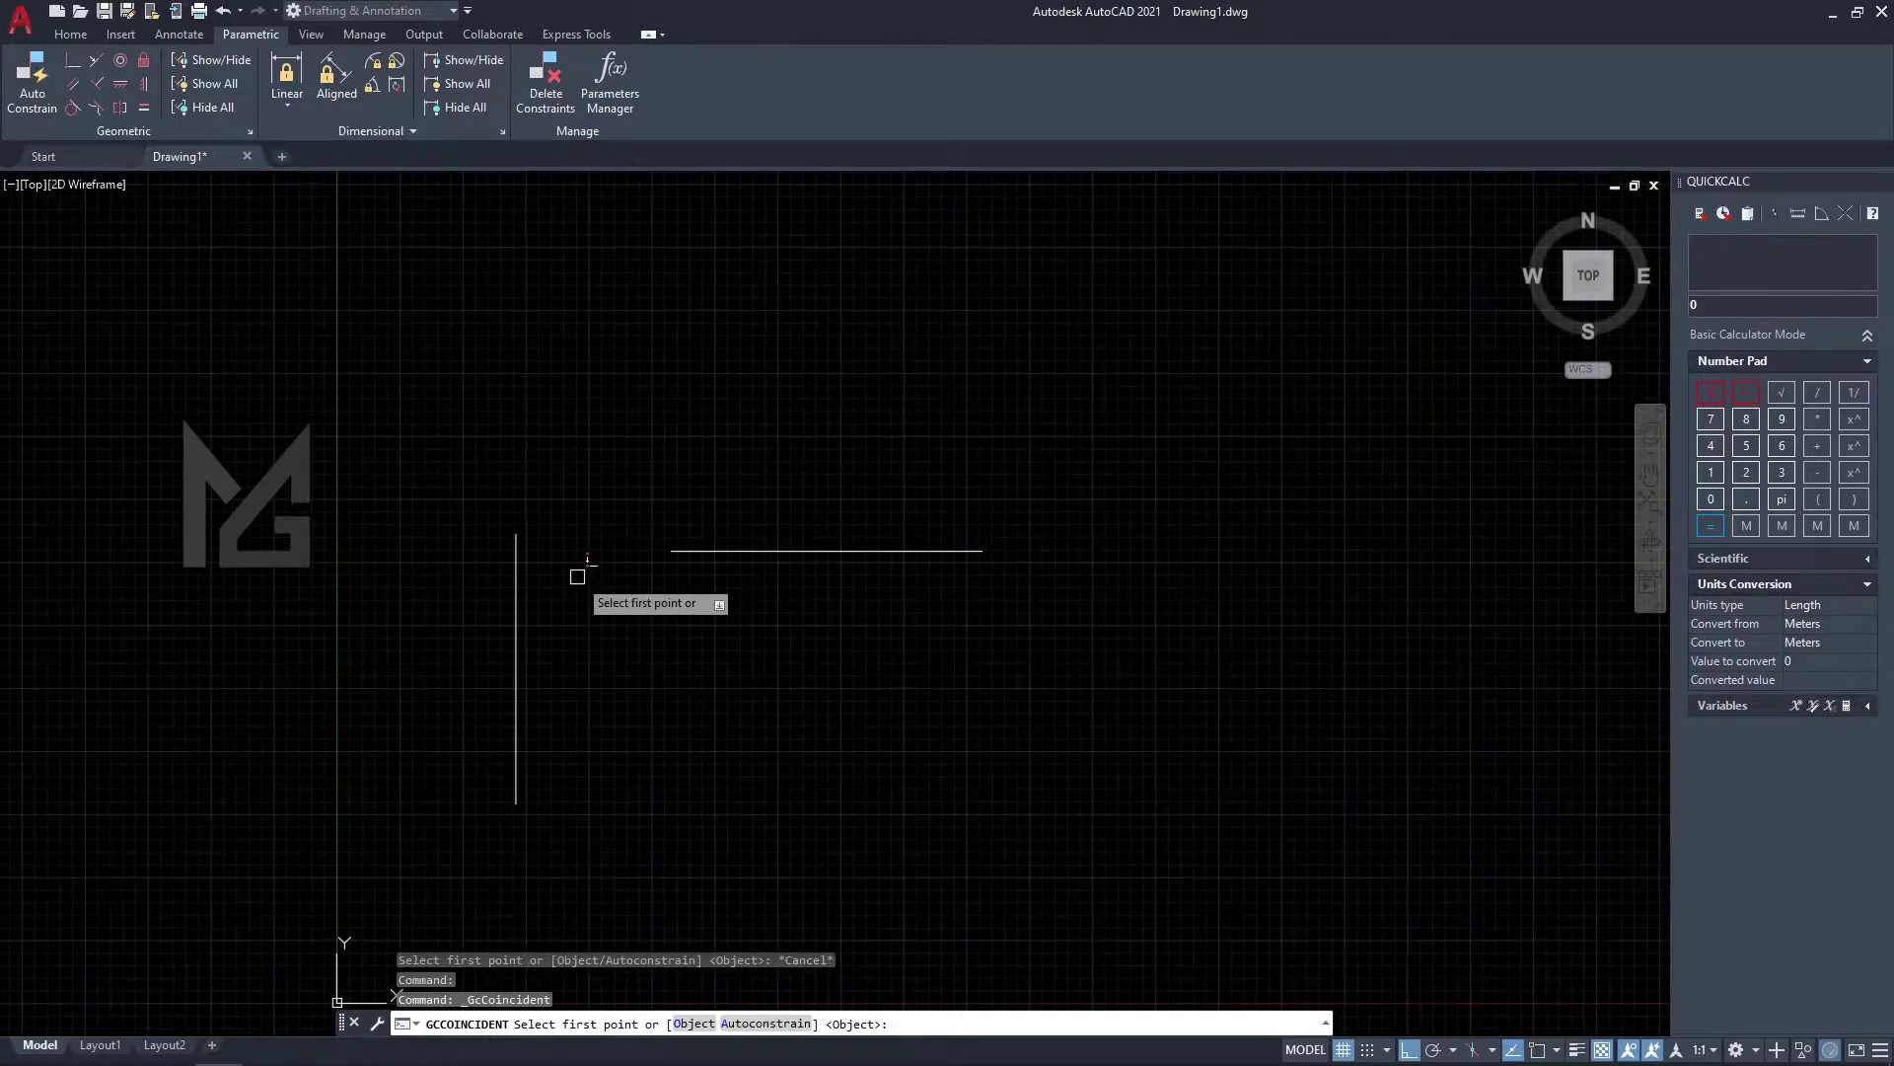
left_click(516, 537)
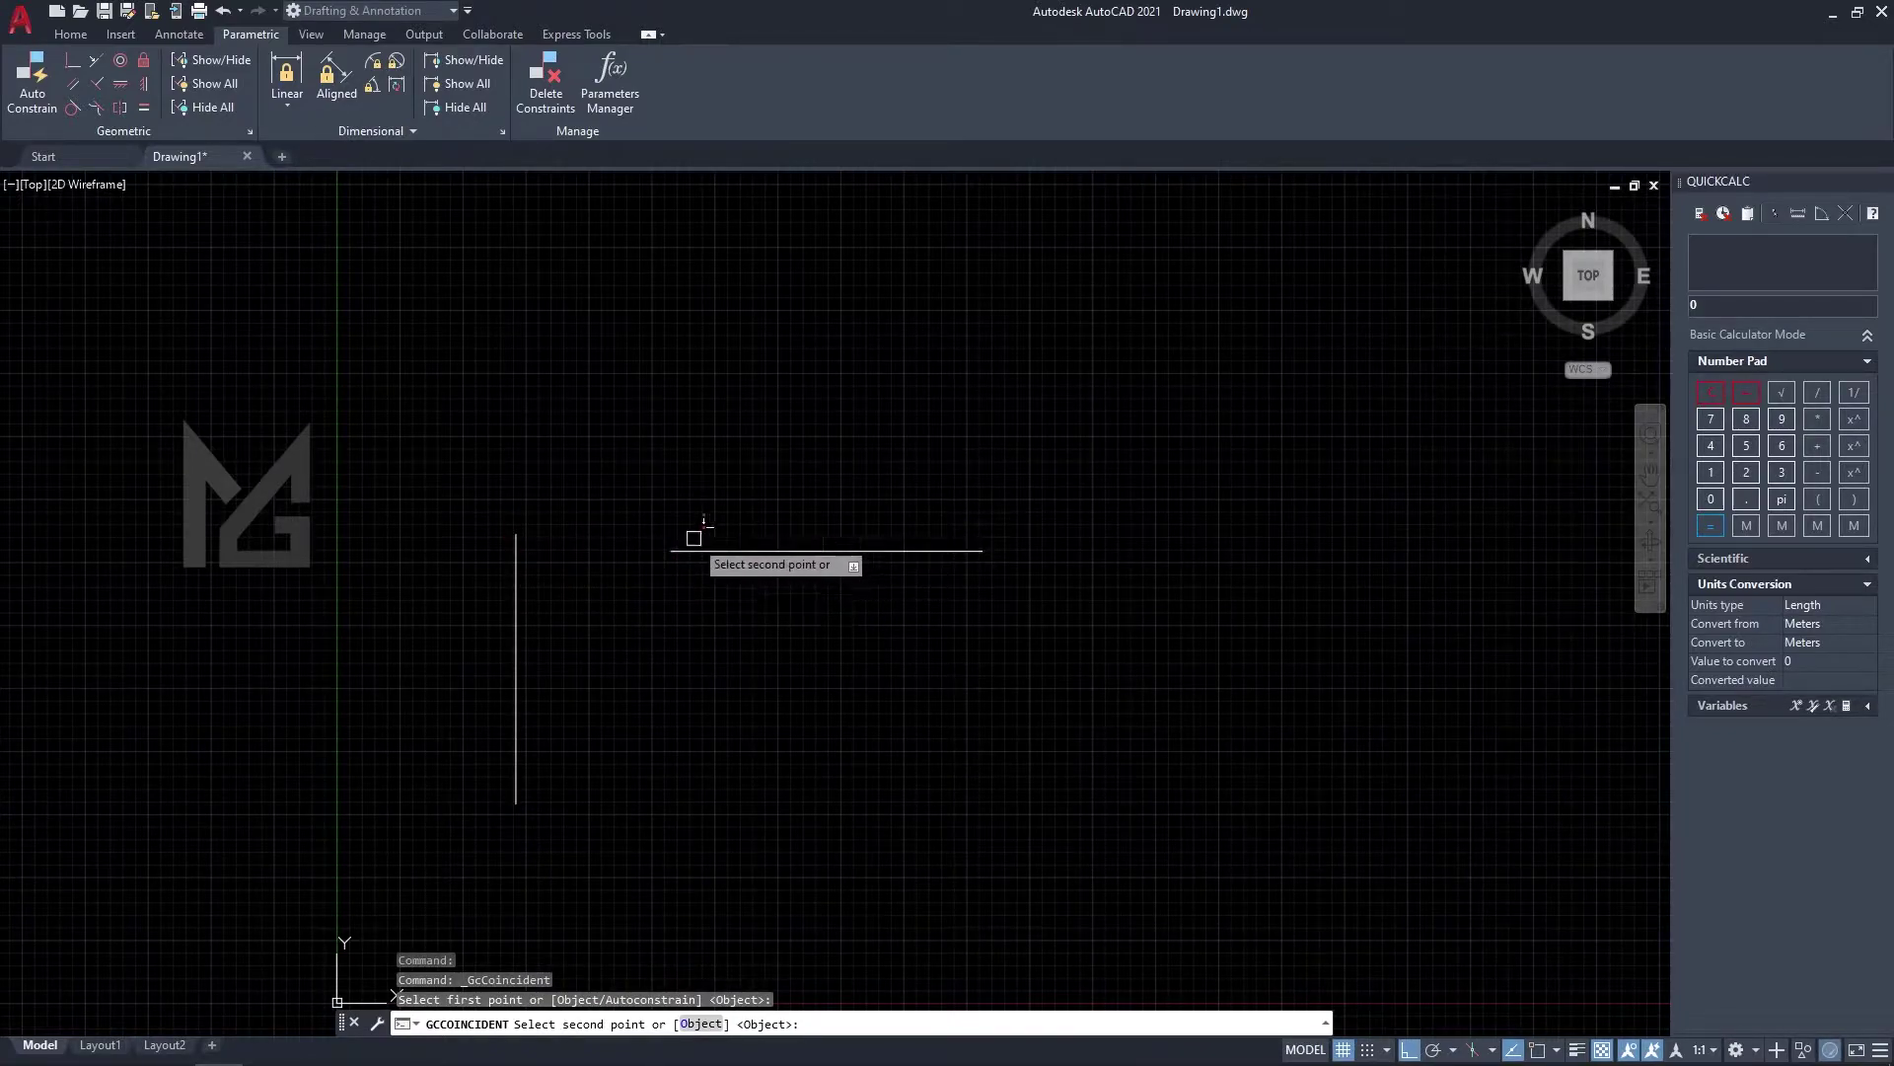
left_click(672, 549)
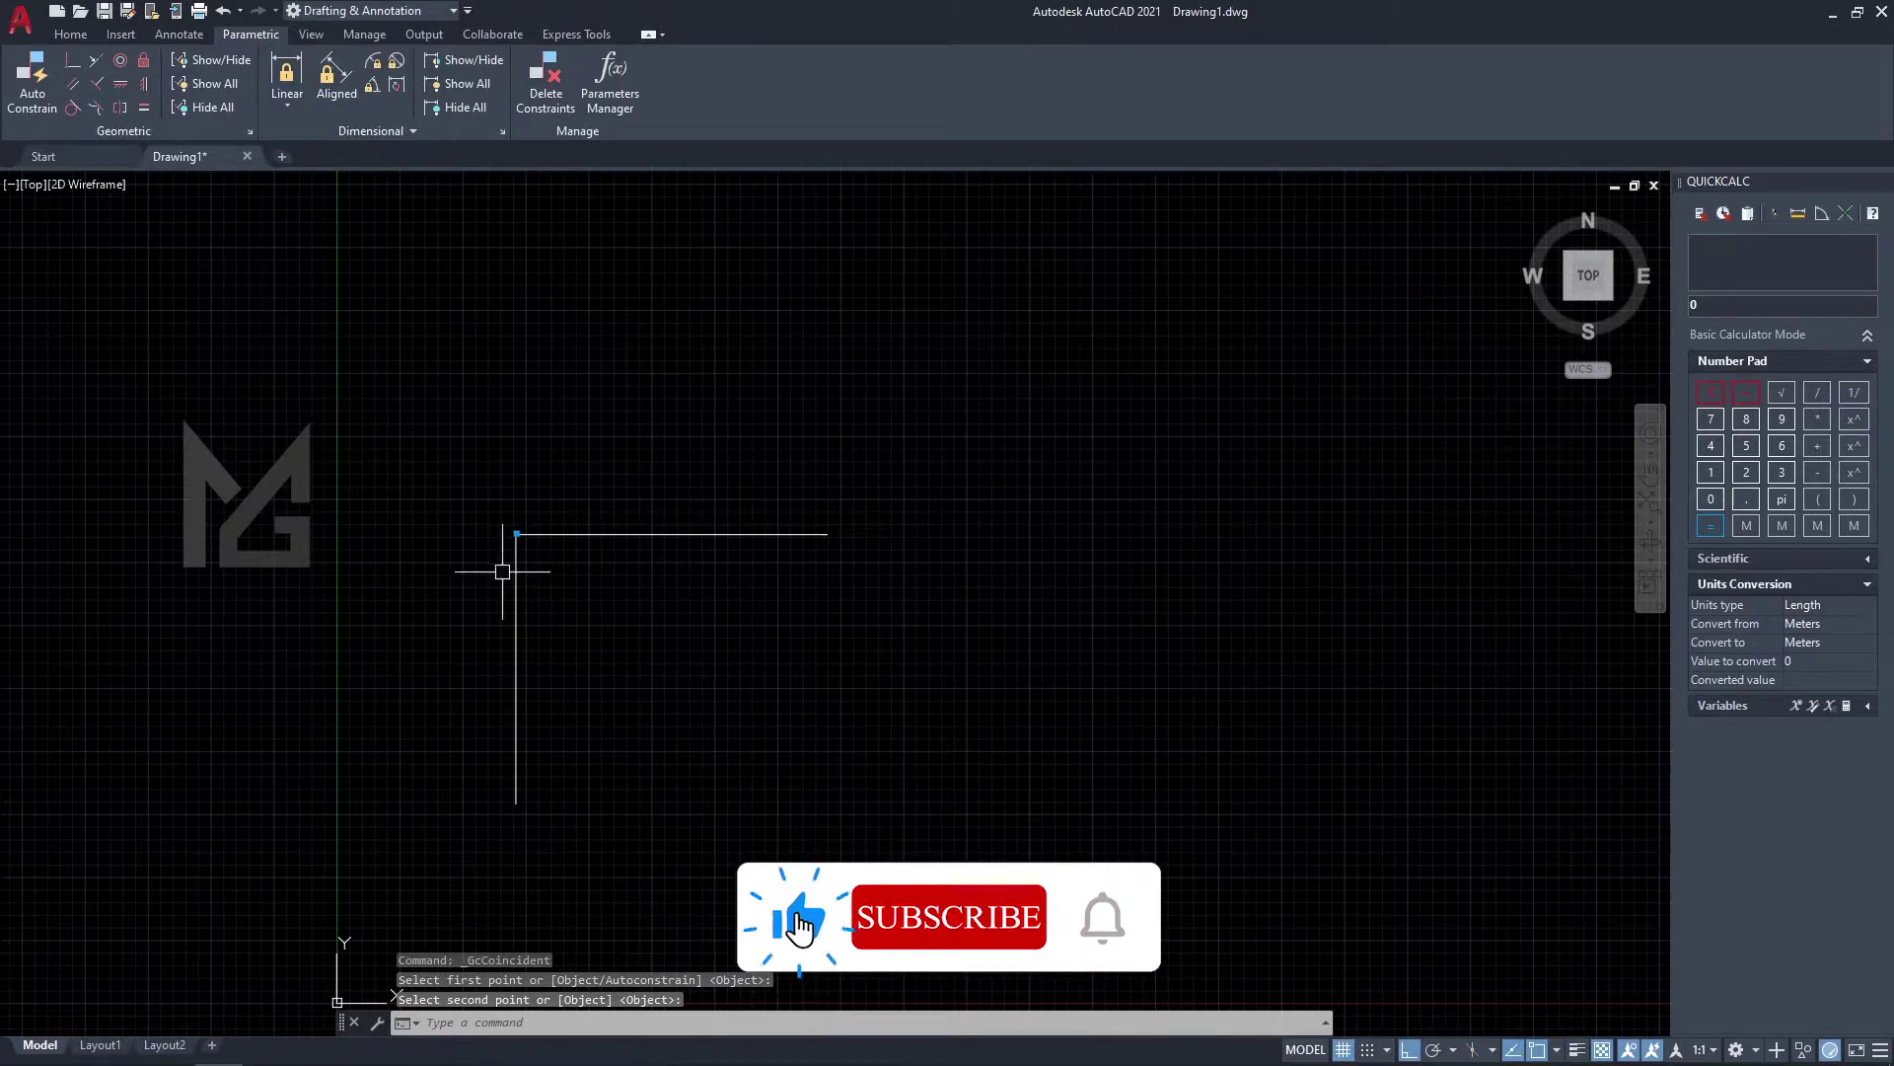
Check the joined corner up close and undo the coincident constraint between the two lines.
left_click(726, 637)
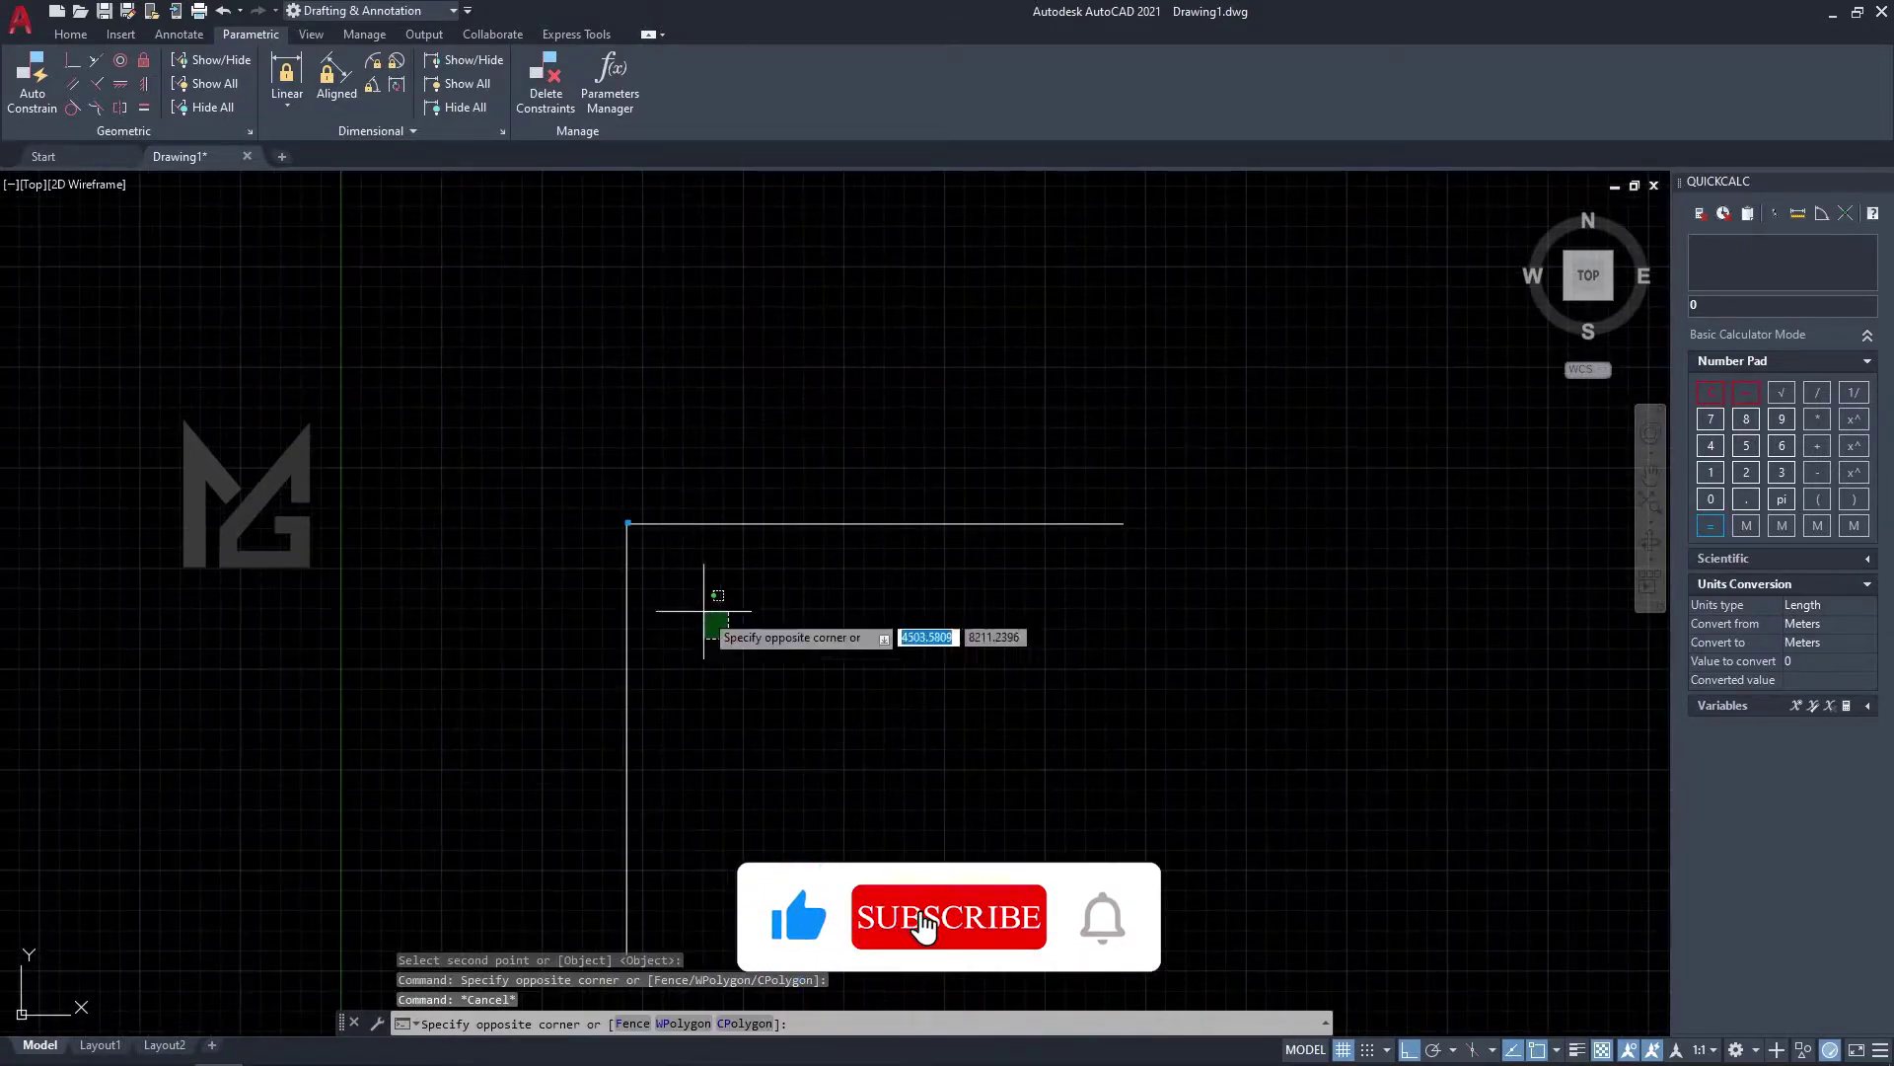
left_click(603, 509)
key("Escape")
scroll(631, 519, "up", 5)
scroll(496, 608, "up", 4)
scroll(998, 357, "up", 4)
scroll(779, 596, "up", 3)
key("ctrl+z")
key("ctrl+z")
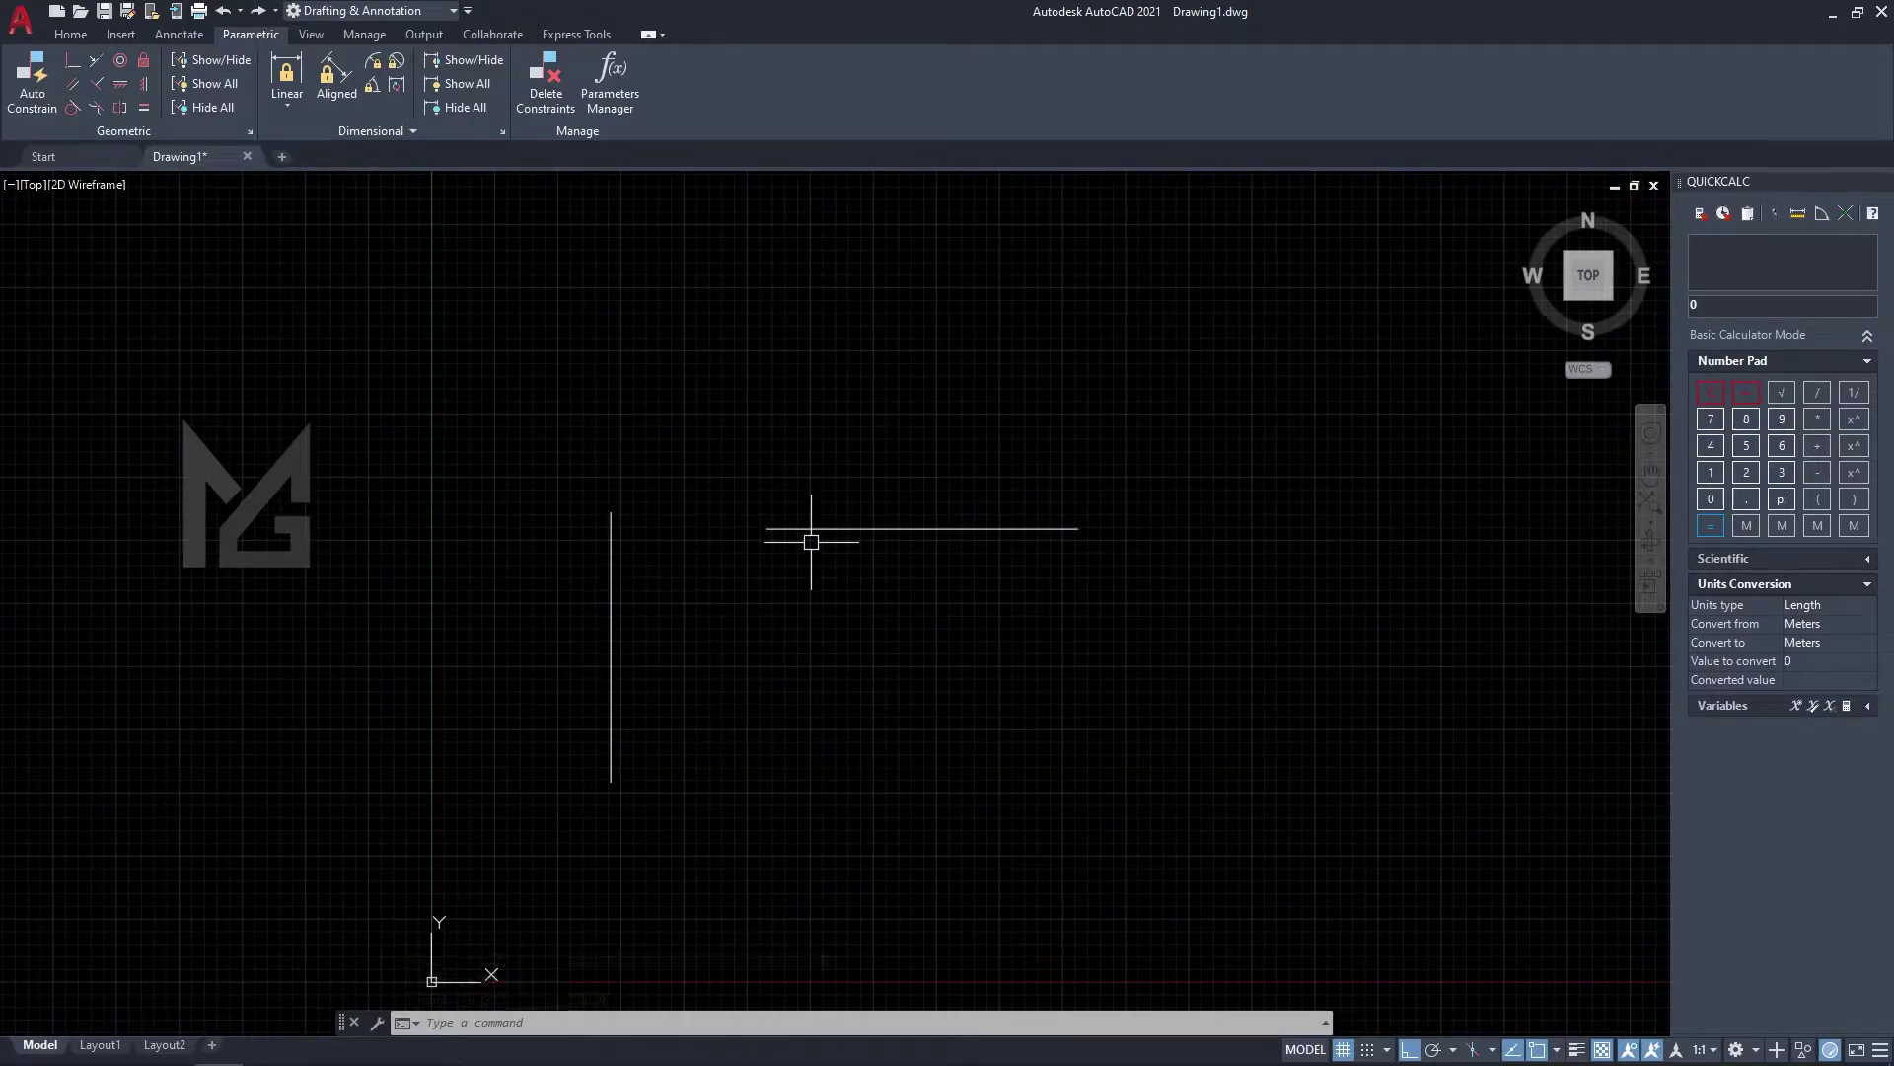
Apply a coincident constraint joining the horizontal line's right endpoint to the vertical line's lower endpoint.
left_click(73, 63)
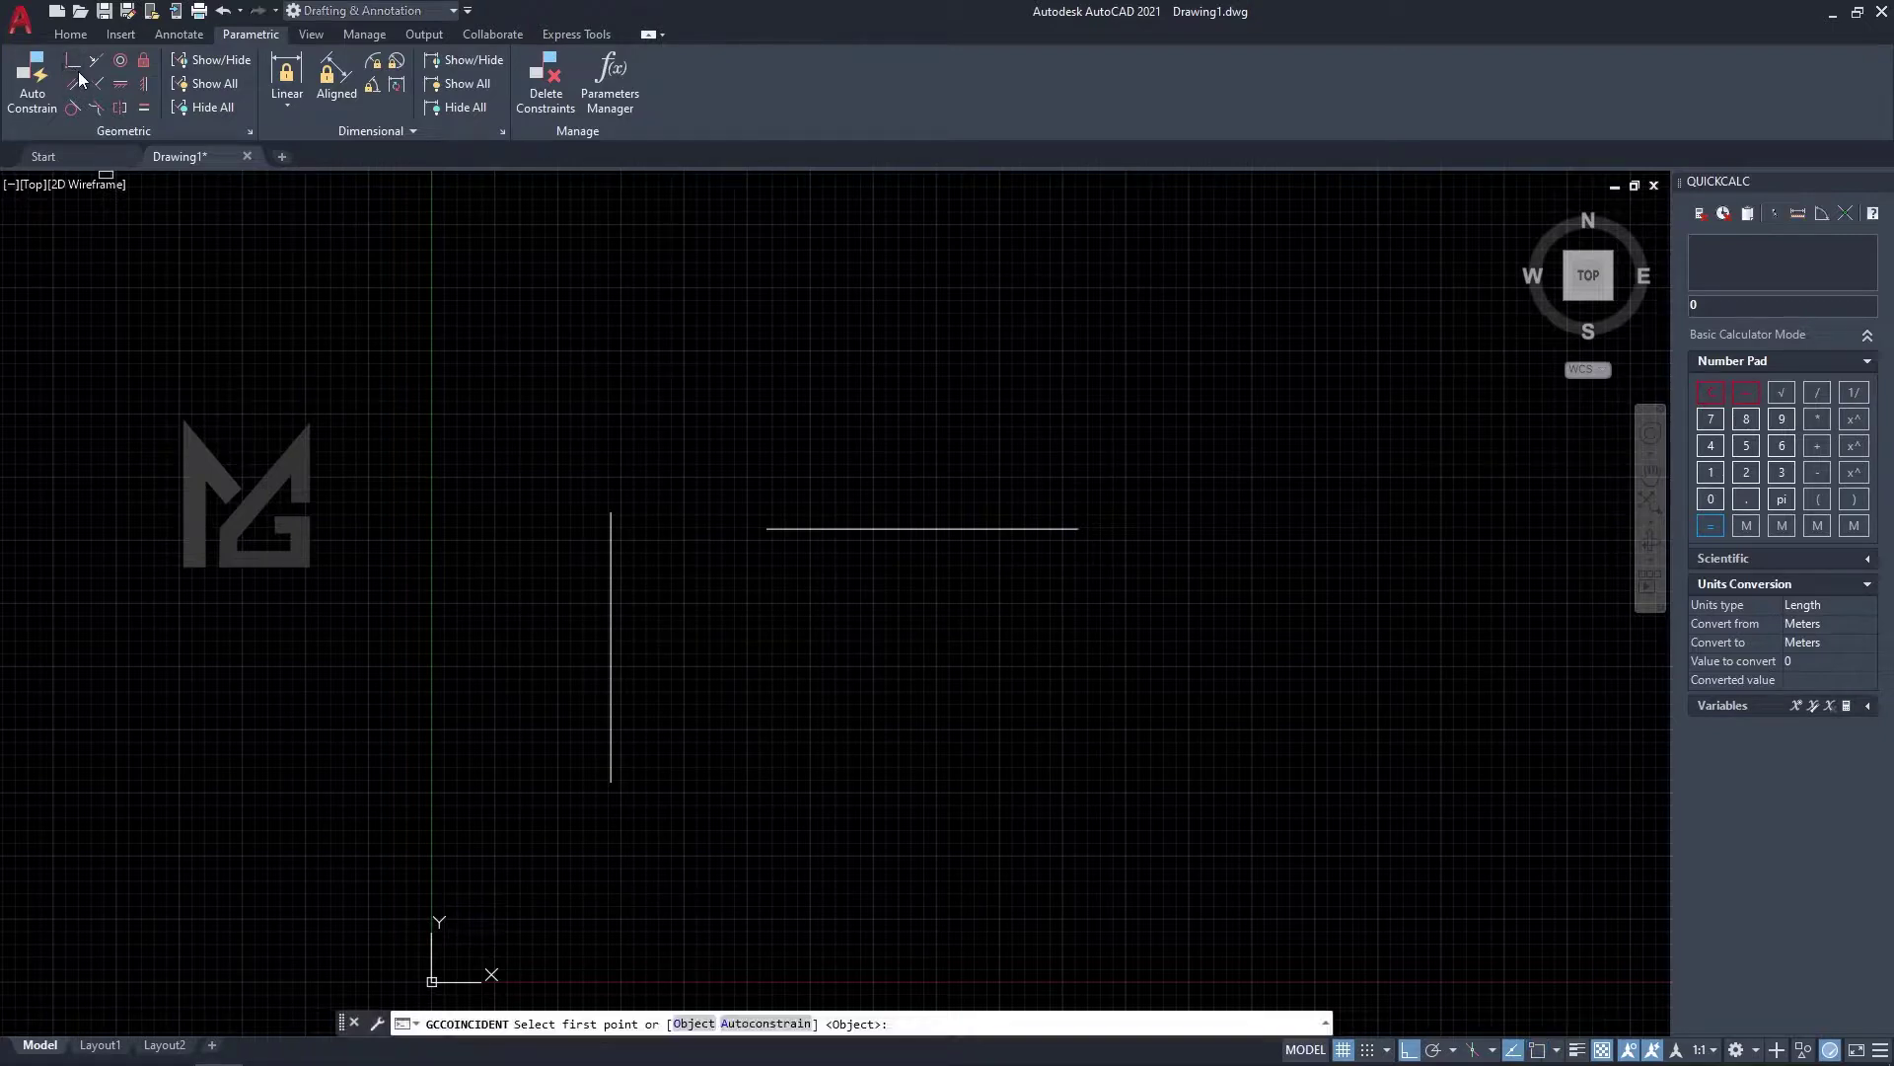
left_click(618, 763)
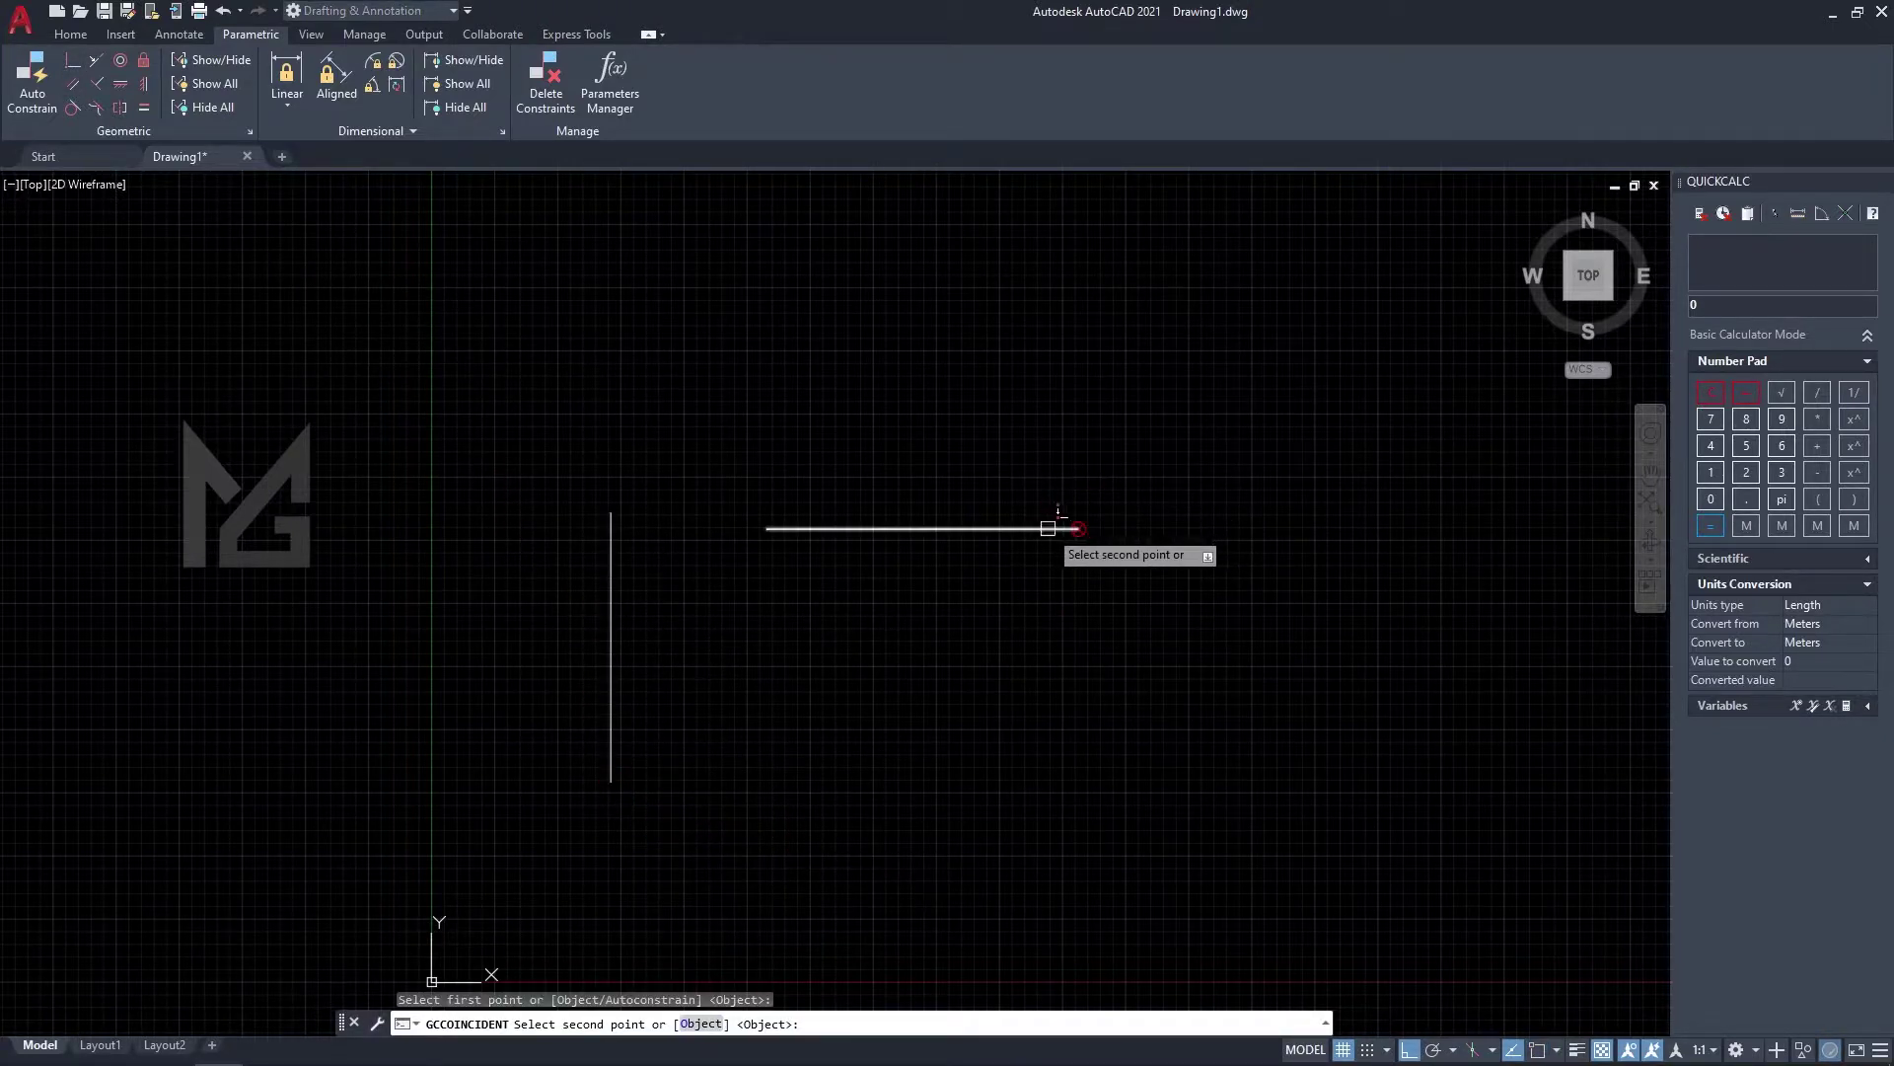
left_click(1078, 525)
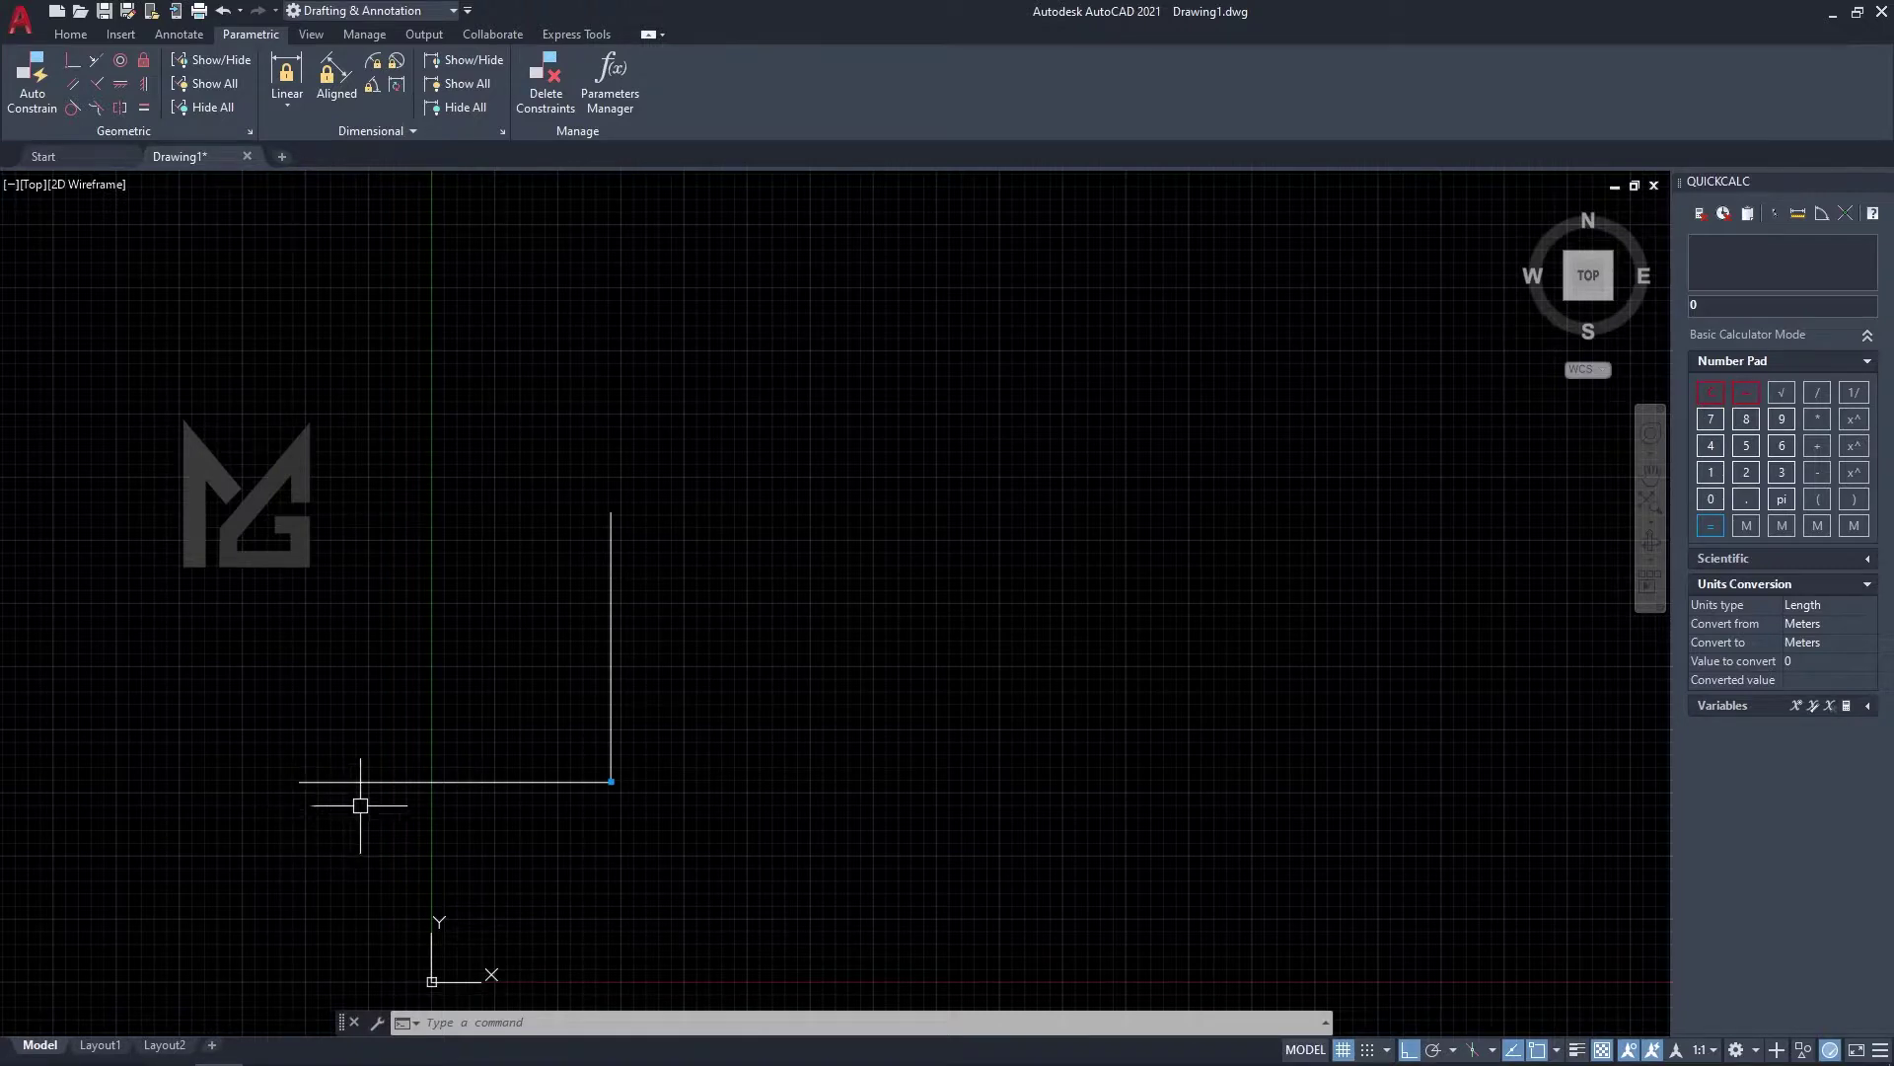
Move the horizontal line to the left to test the coincident joint with the vertical line.
left_click(449, 781)
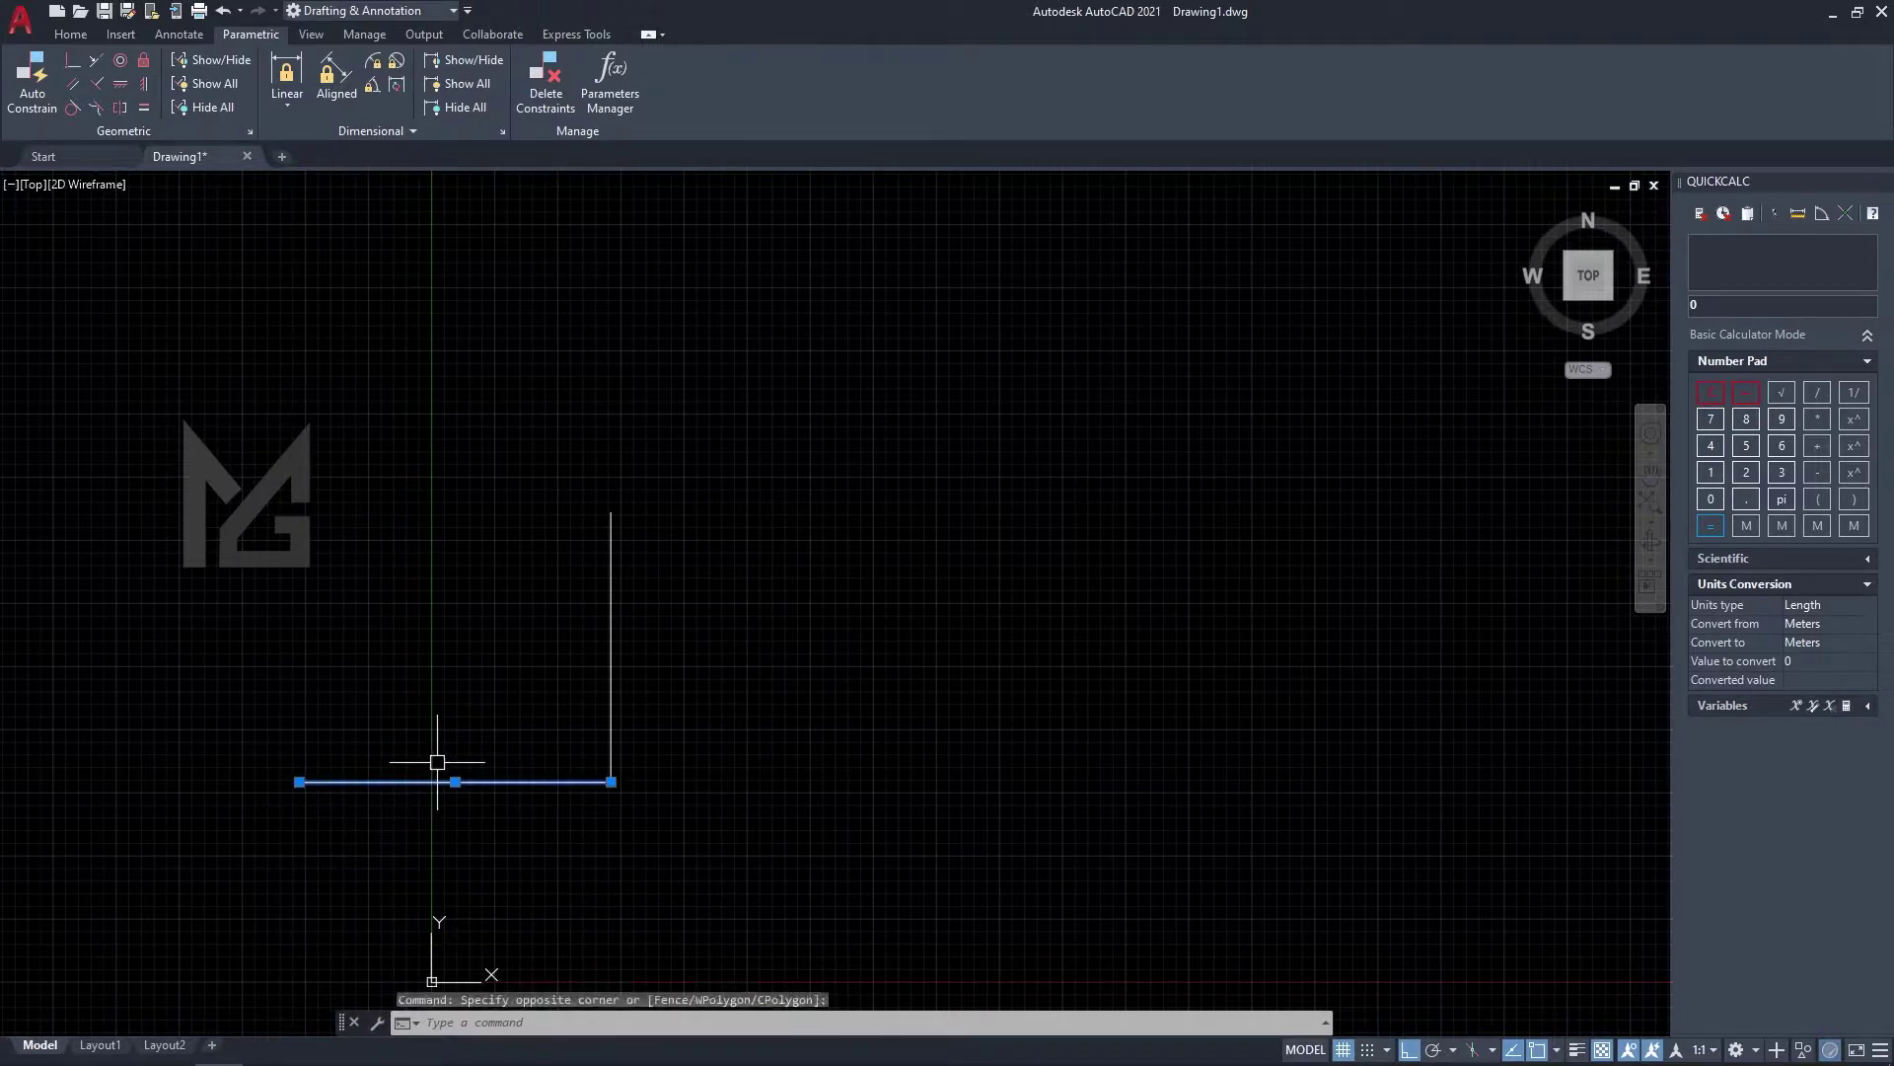
left_click(650, 779)
type("m")
key("Return")
left_click(942, 750)
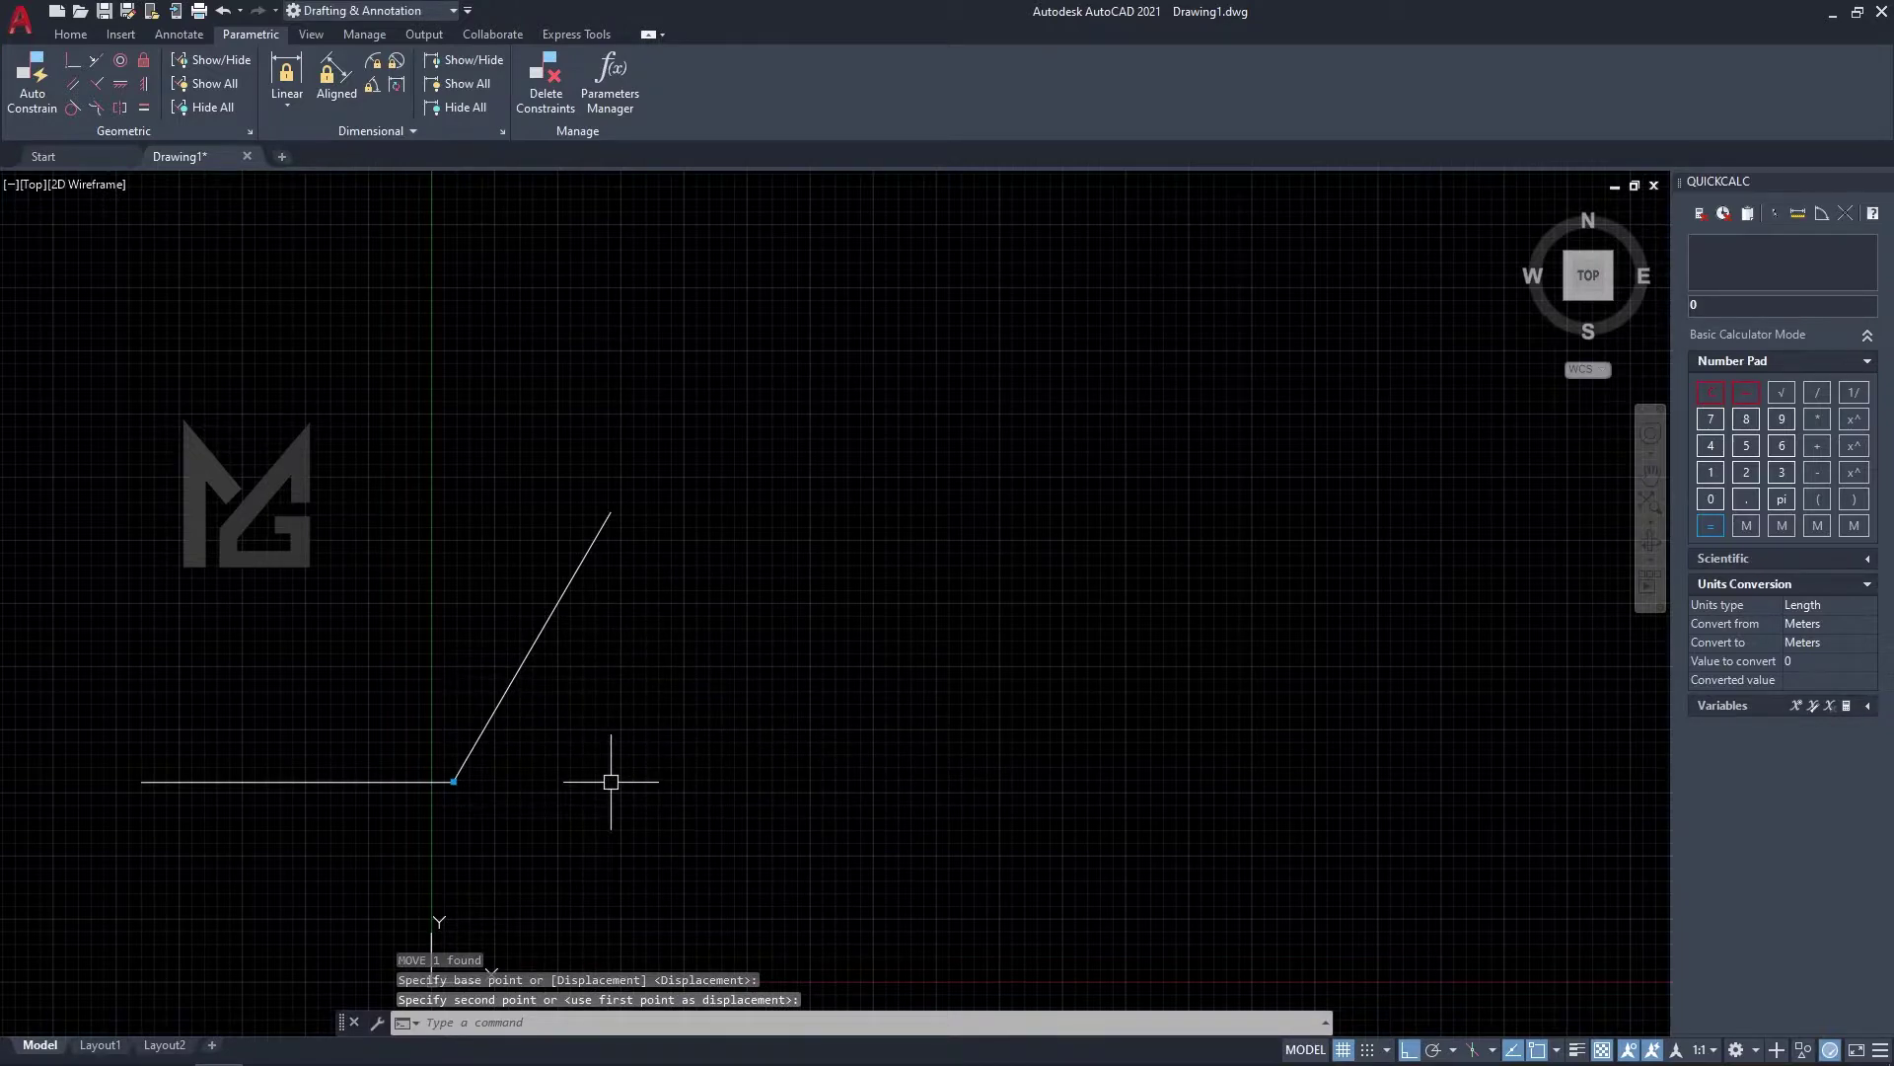
Undo the move of the horizontal line and delete both joined lines.
key("Escape")
key("ctrl+z")
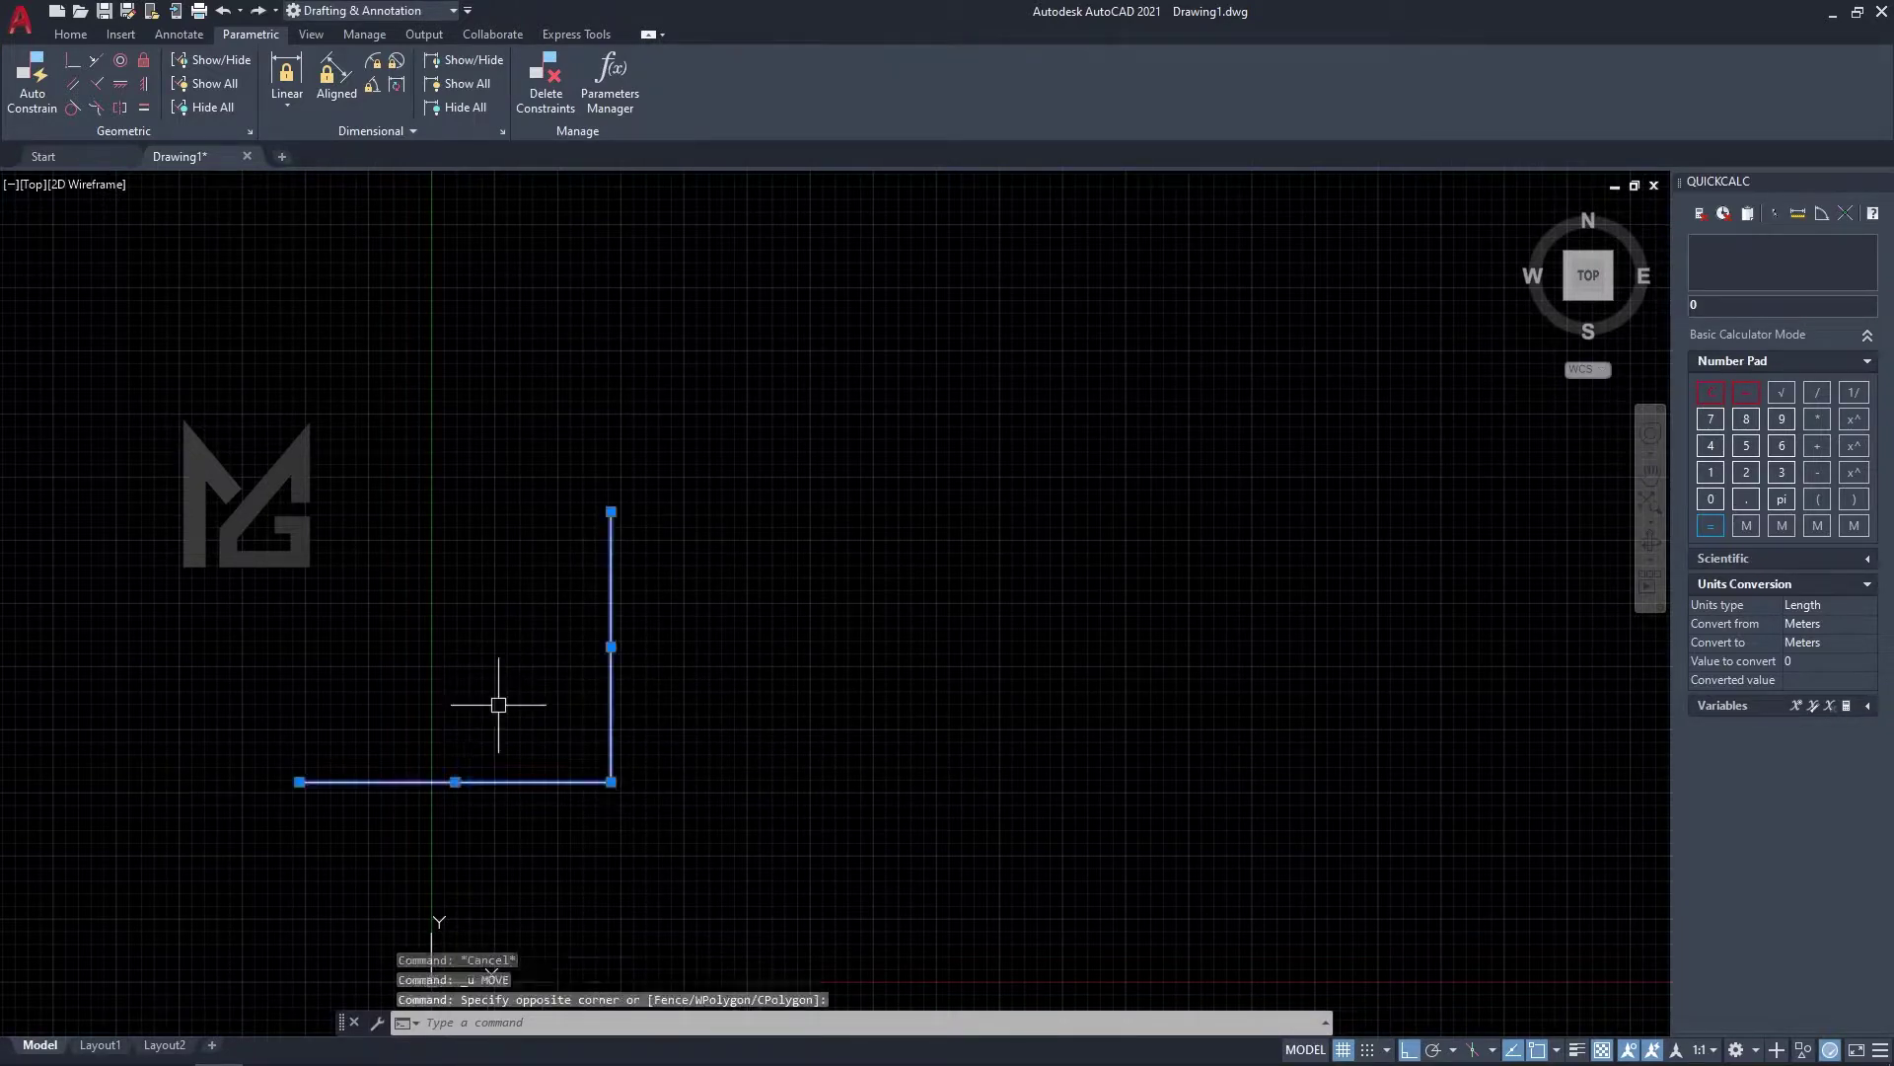
key("Delete")
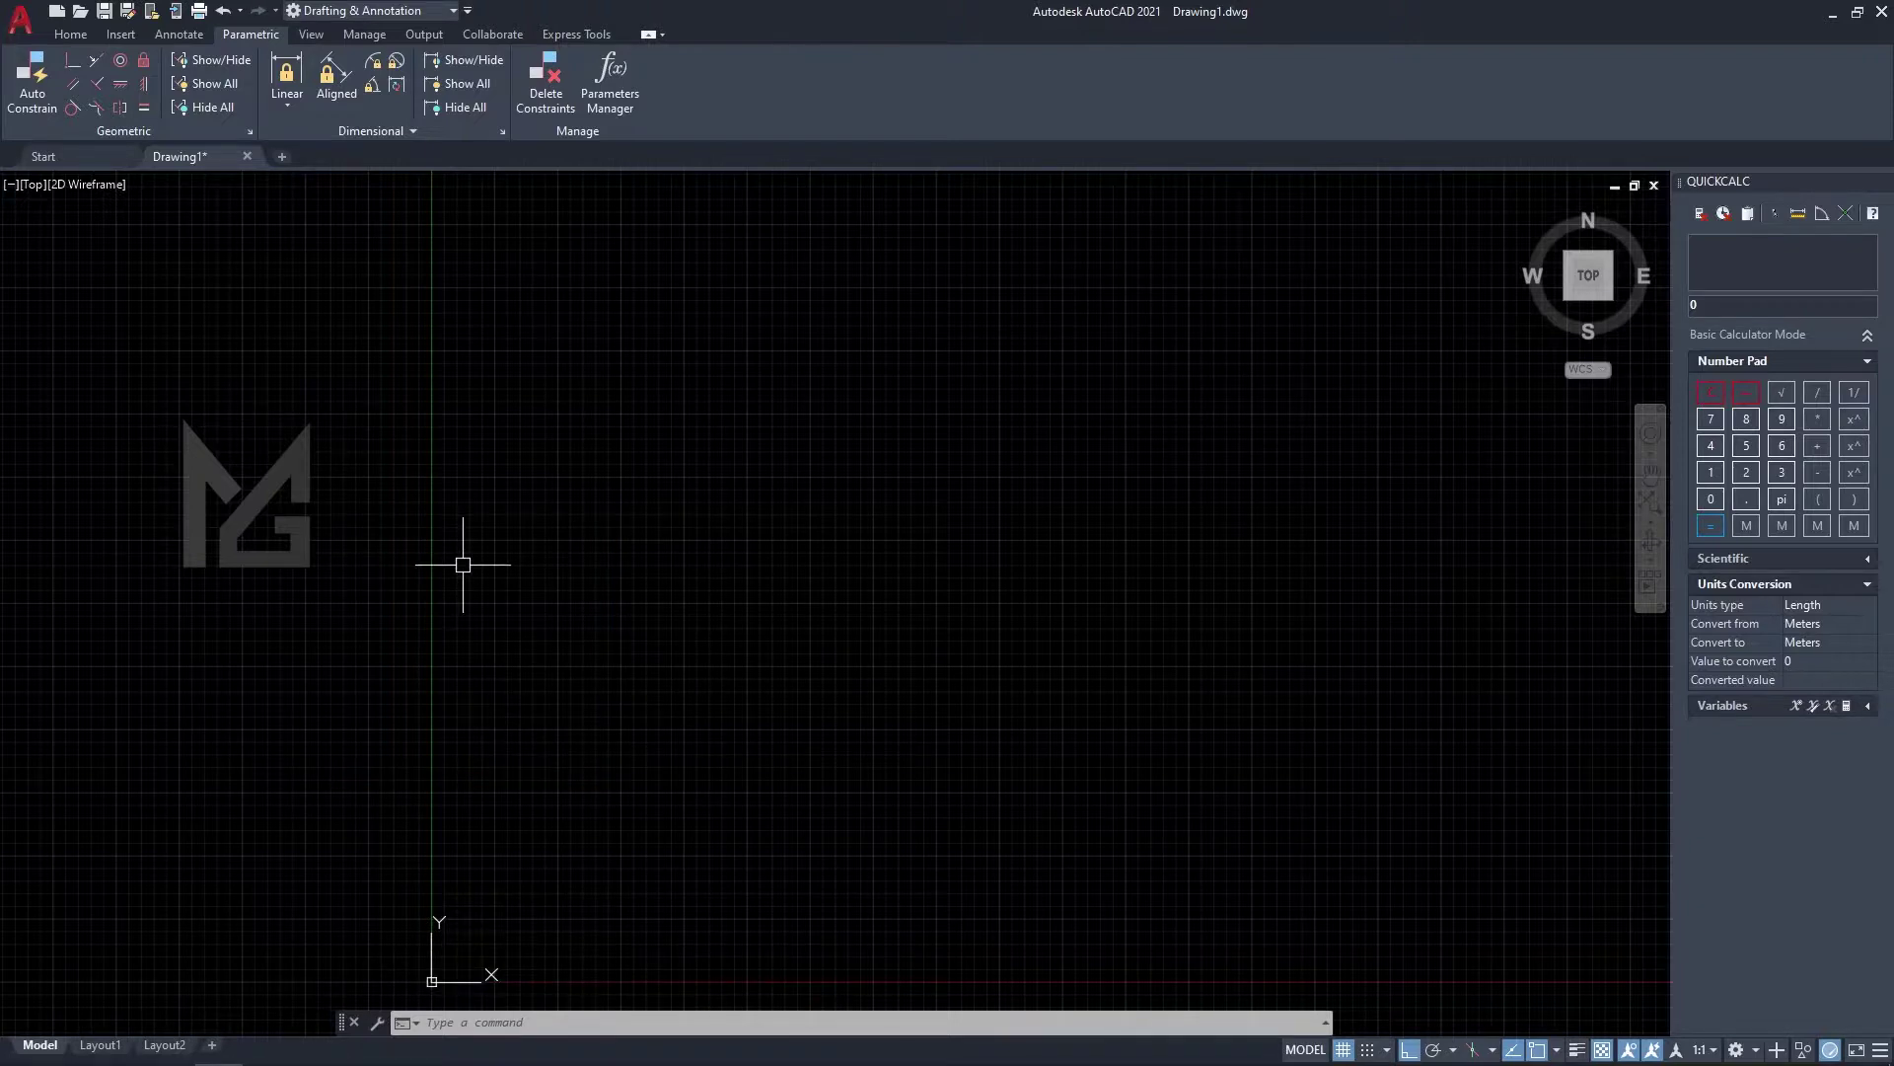
Draw a horizontal line in the lower part of the drawing, just right of the Y axis.
type("l")
key("Return")
left_click(474, 766)
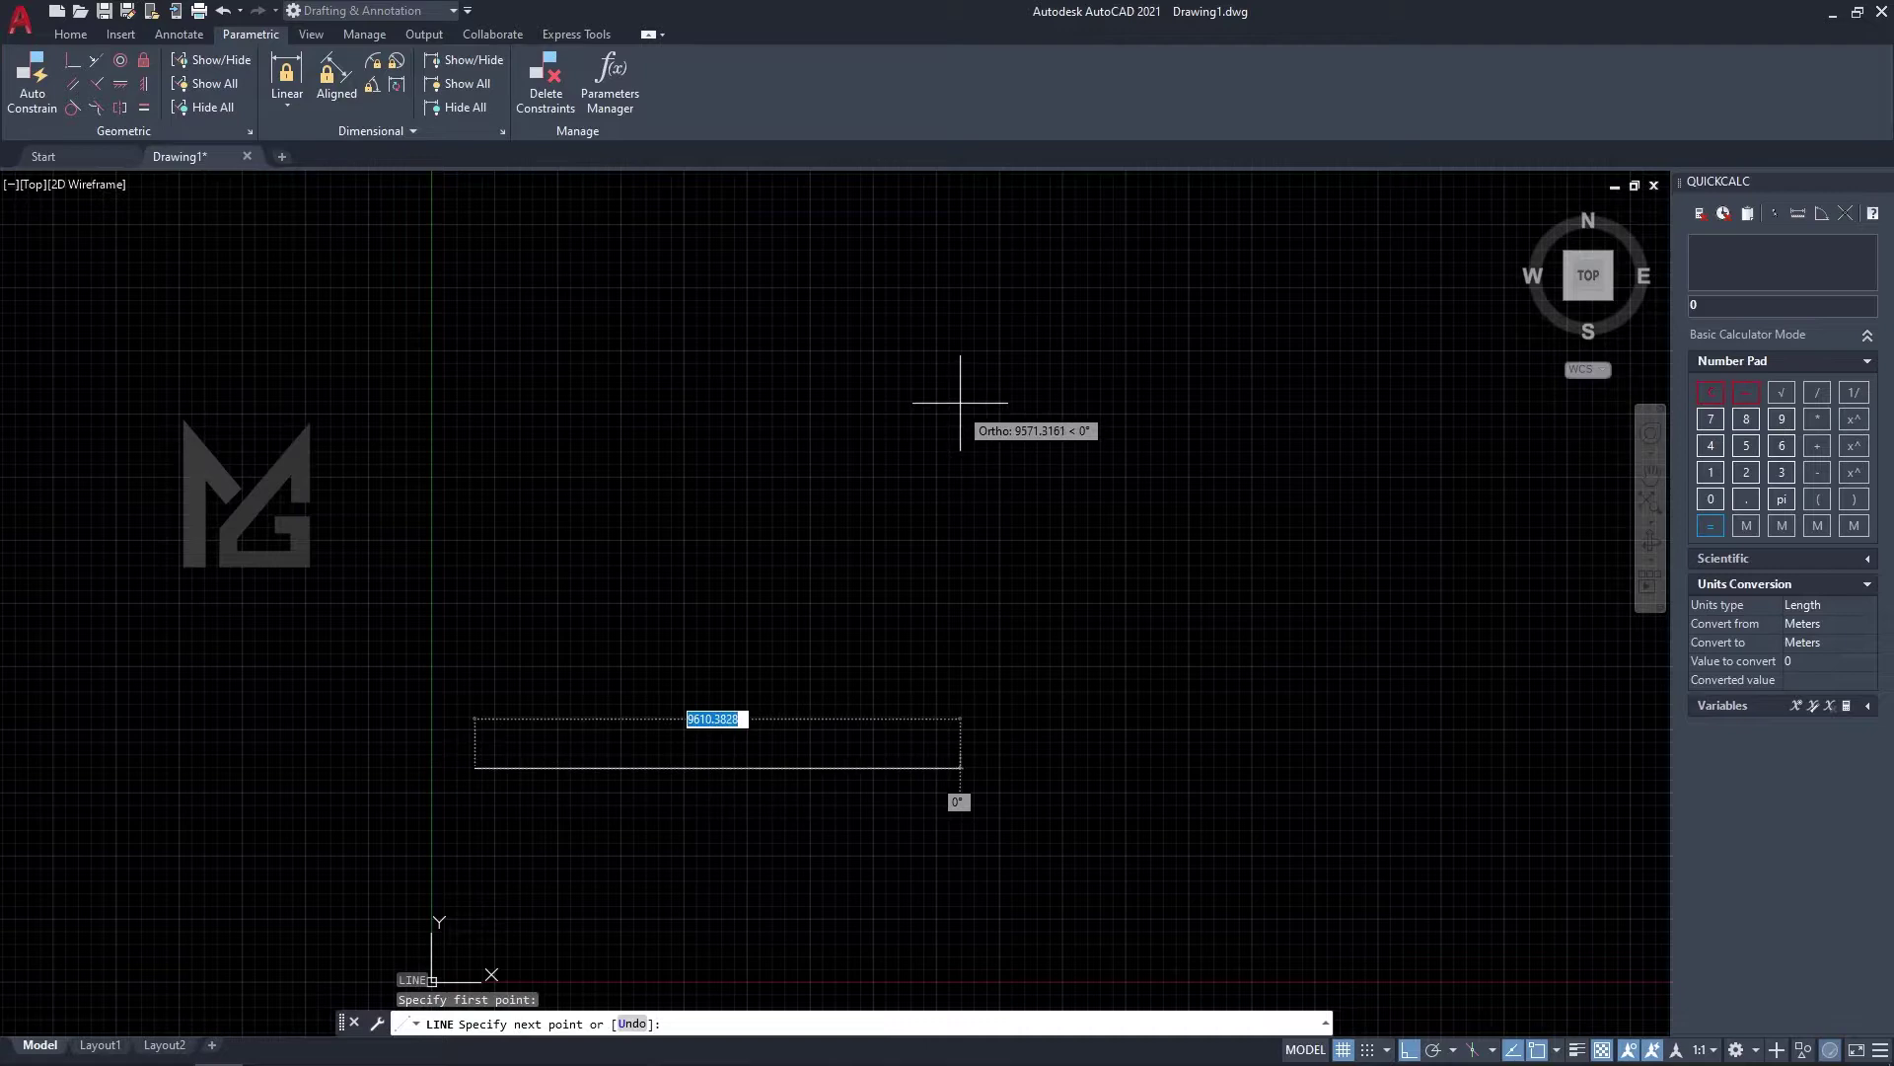
left_click(895, 571)
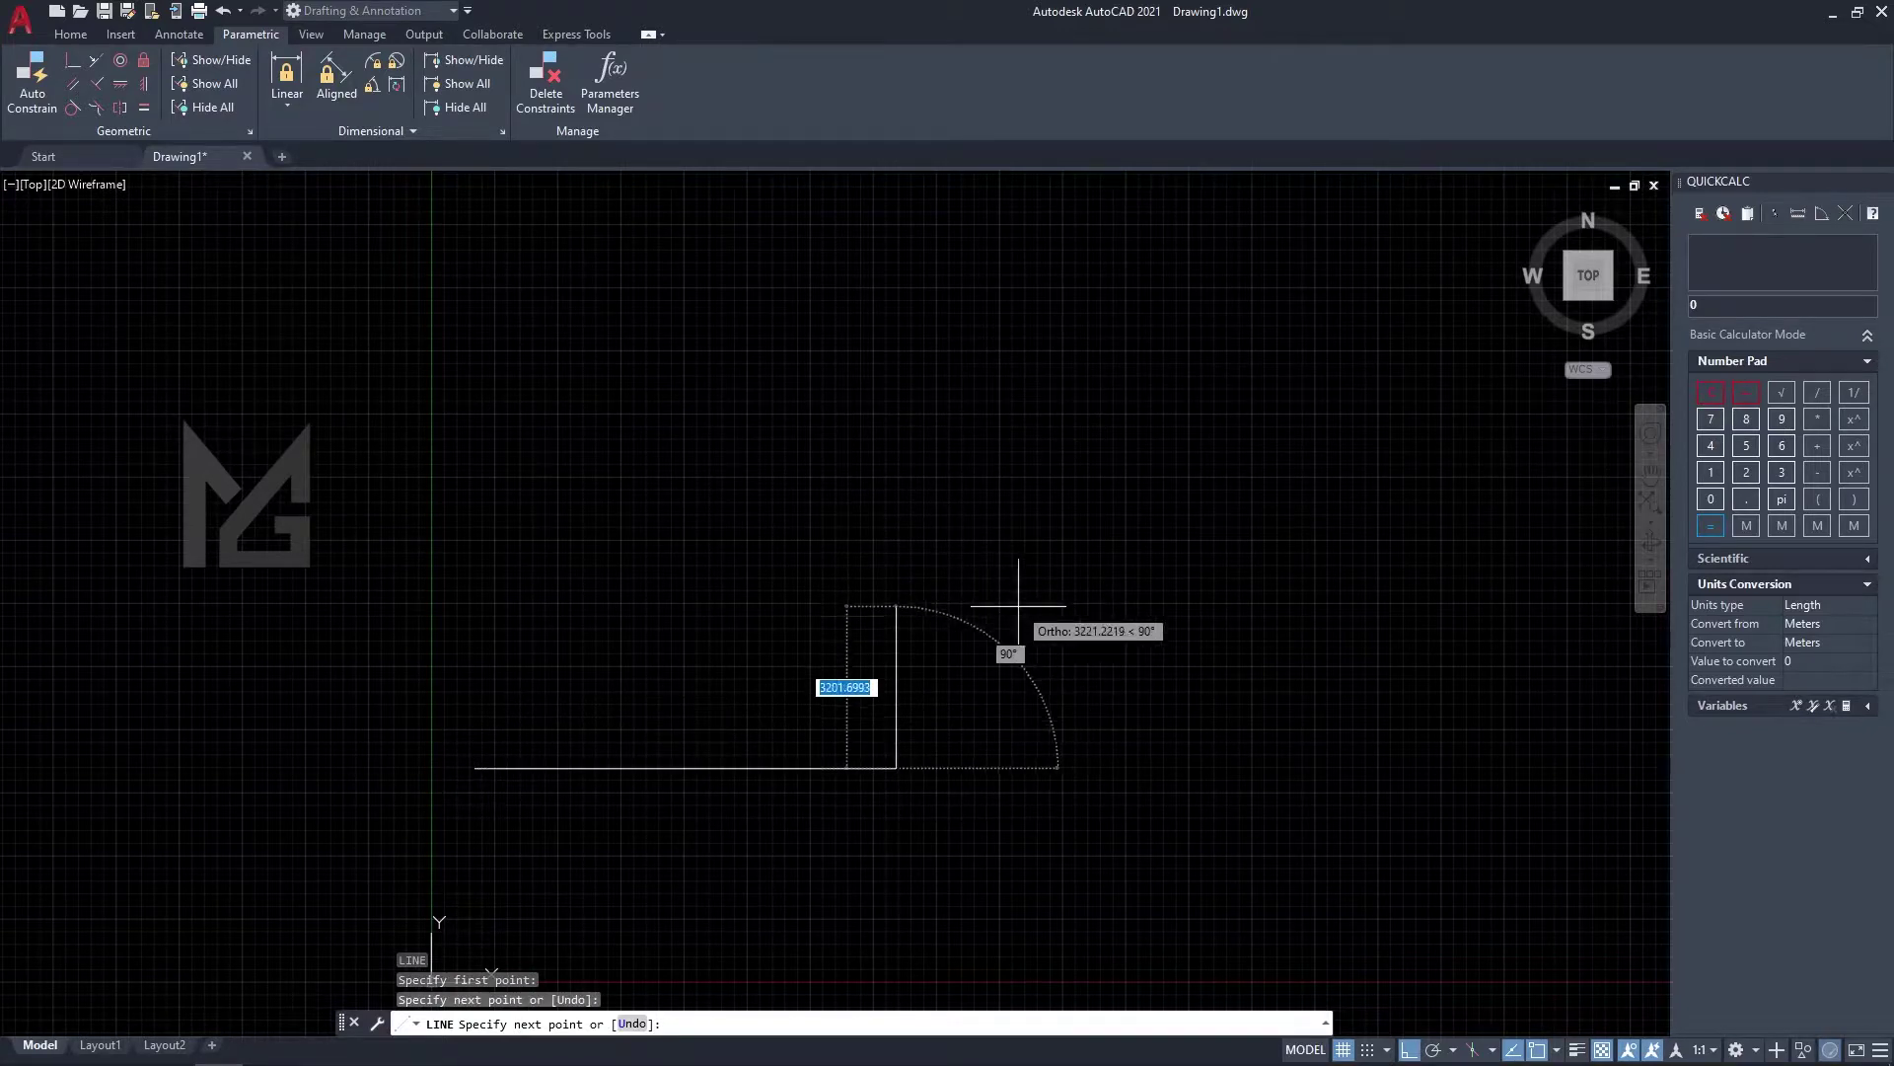
key("Escape")
Draw a second horizontal line to the right of the first one and slightly higher.
type("l")
key("Return")
left_click(993, 657)
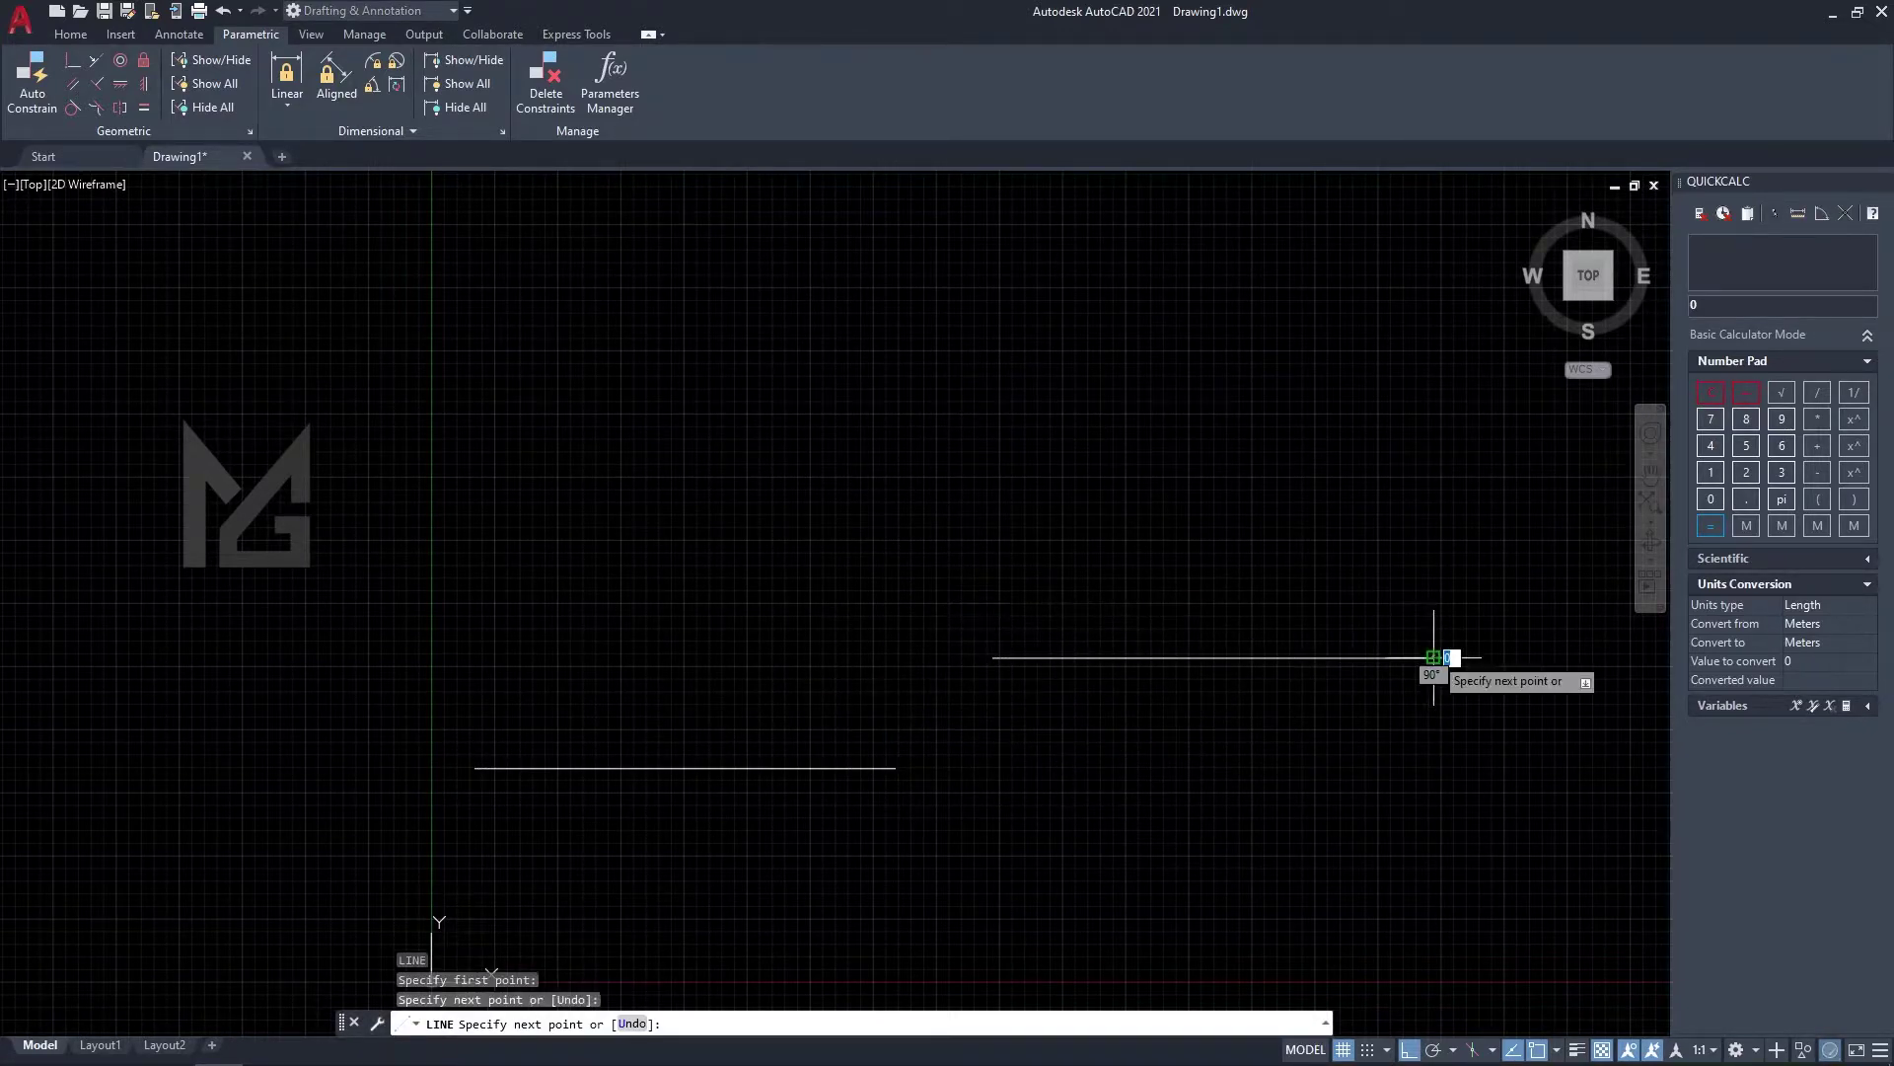
left_click(1433, 657)
key("Escape")
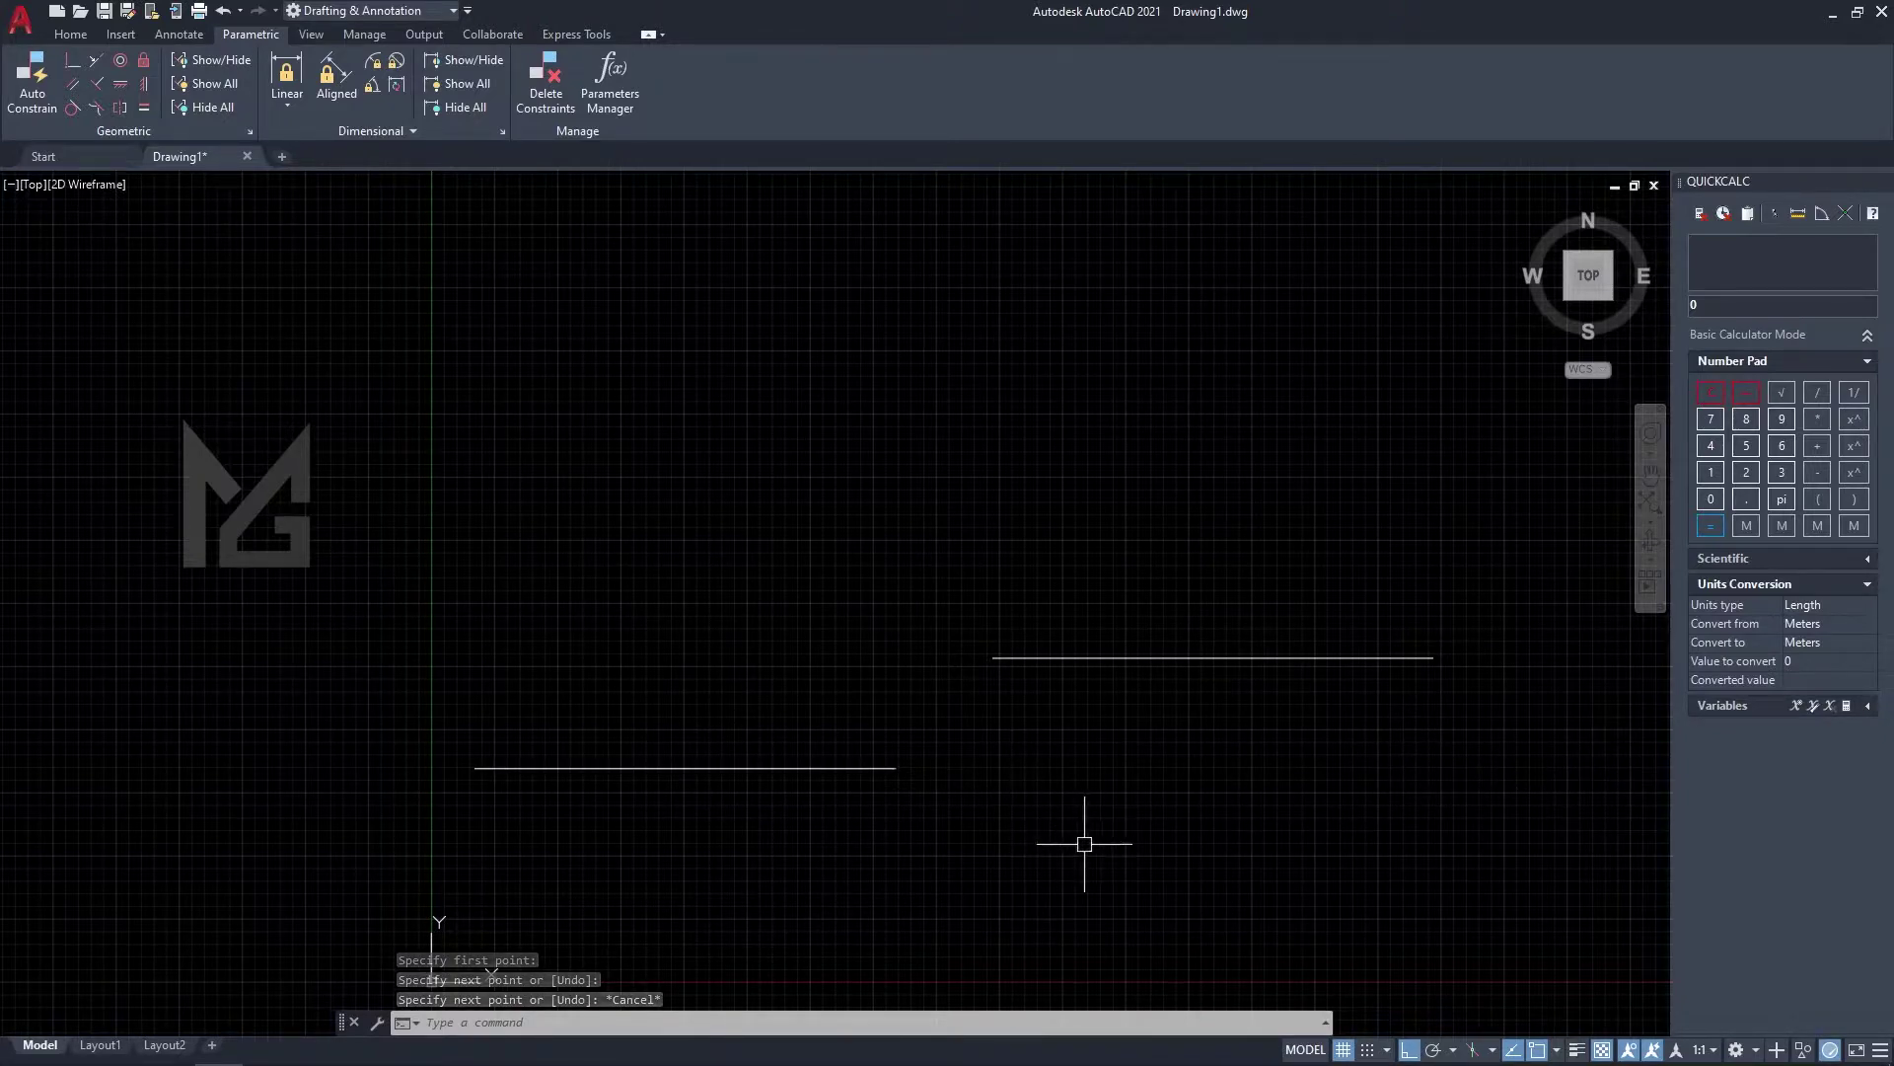
left_click(1125, 721)
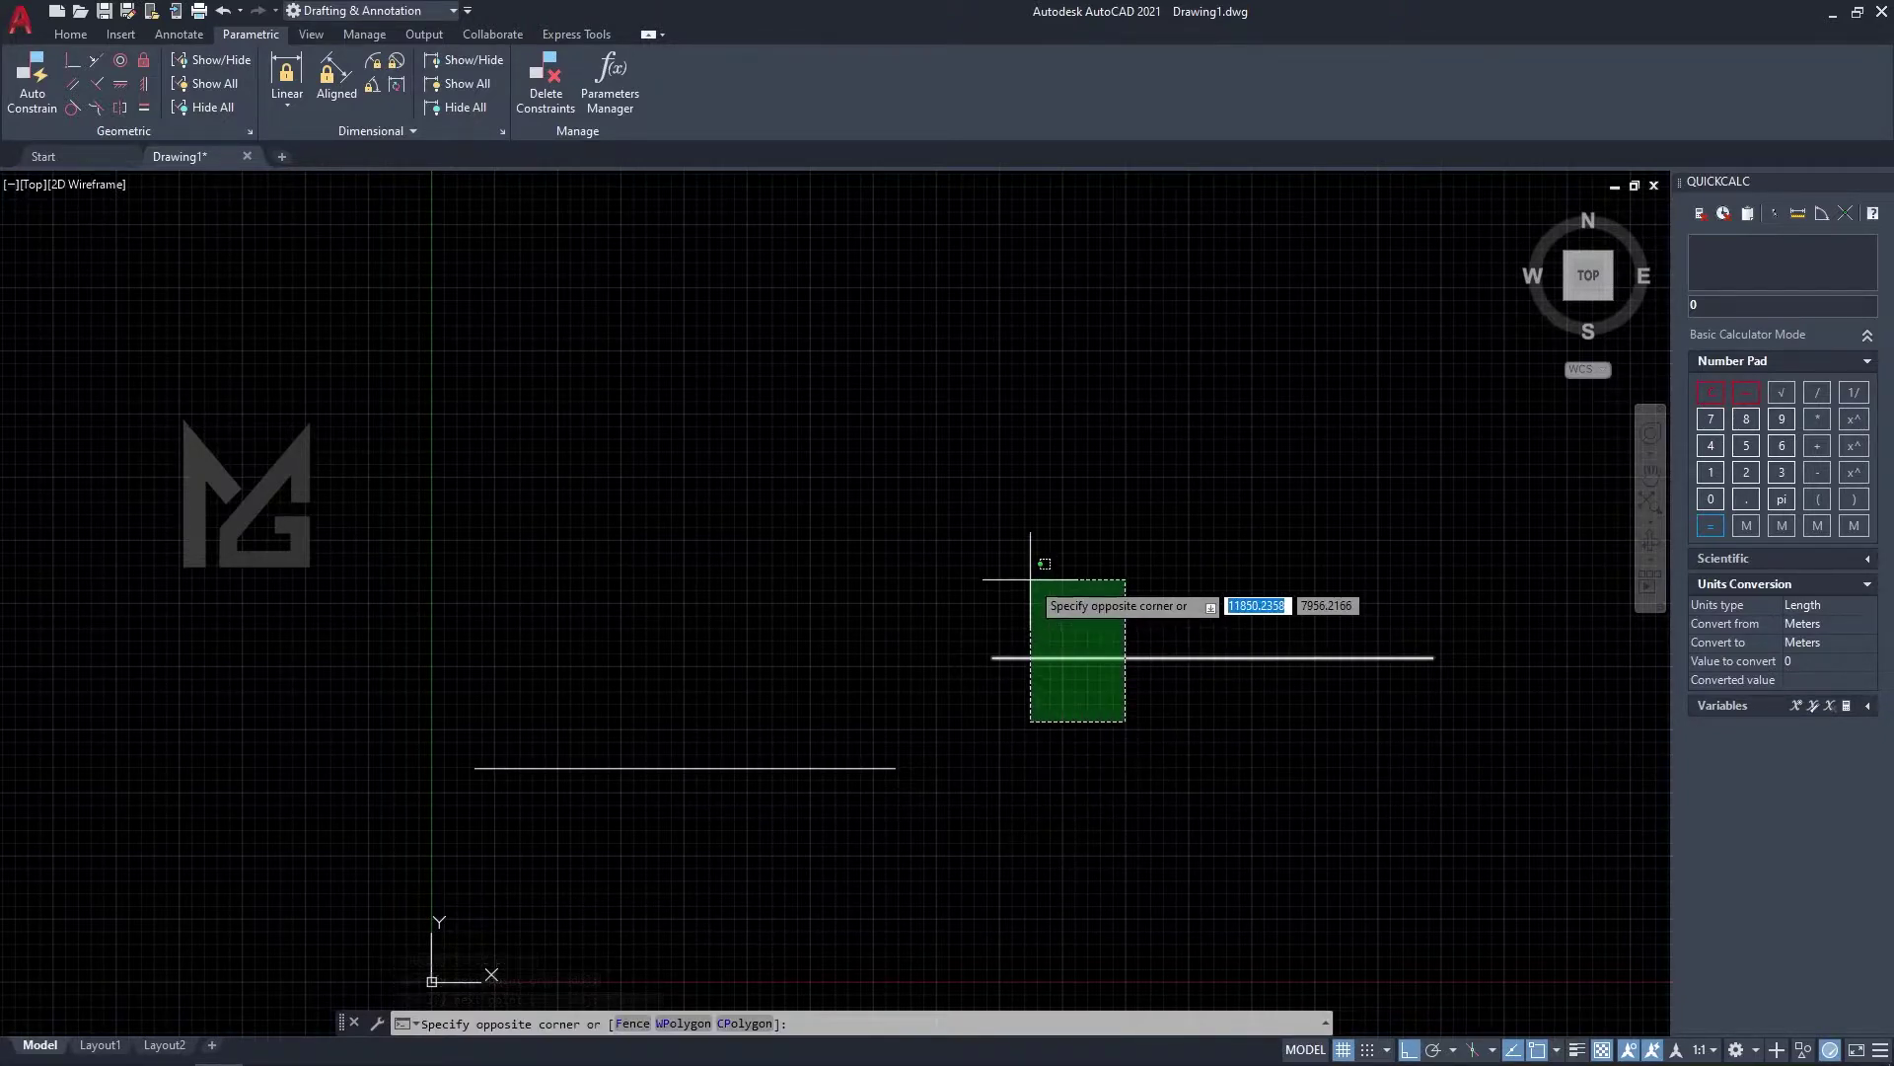
left_click(1030, 579)
key("Escape")
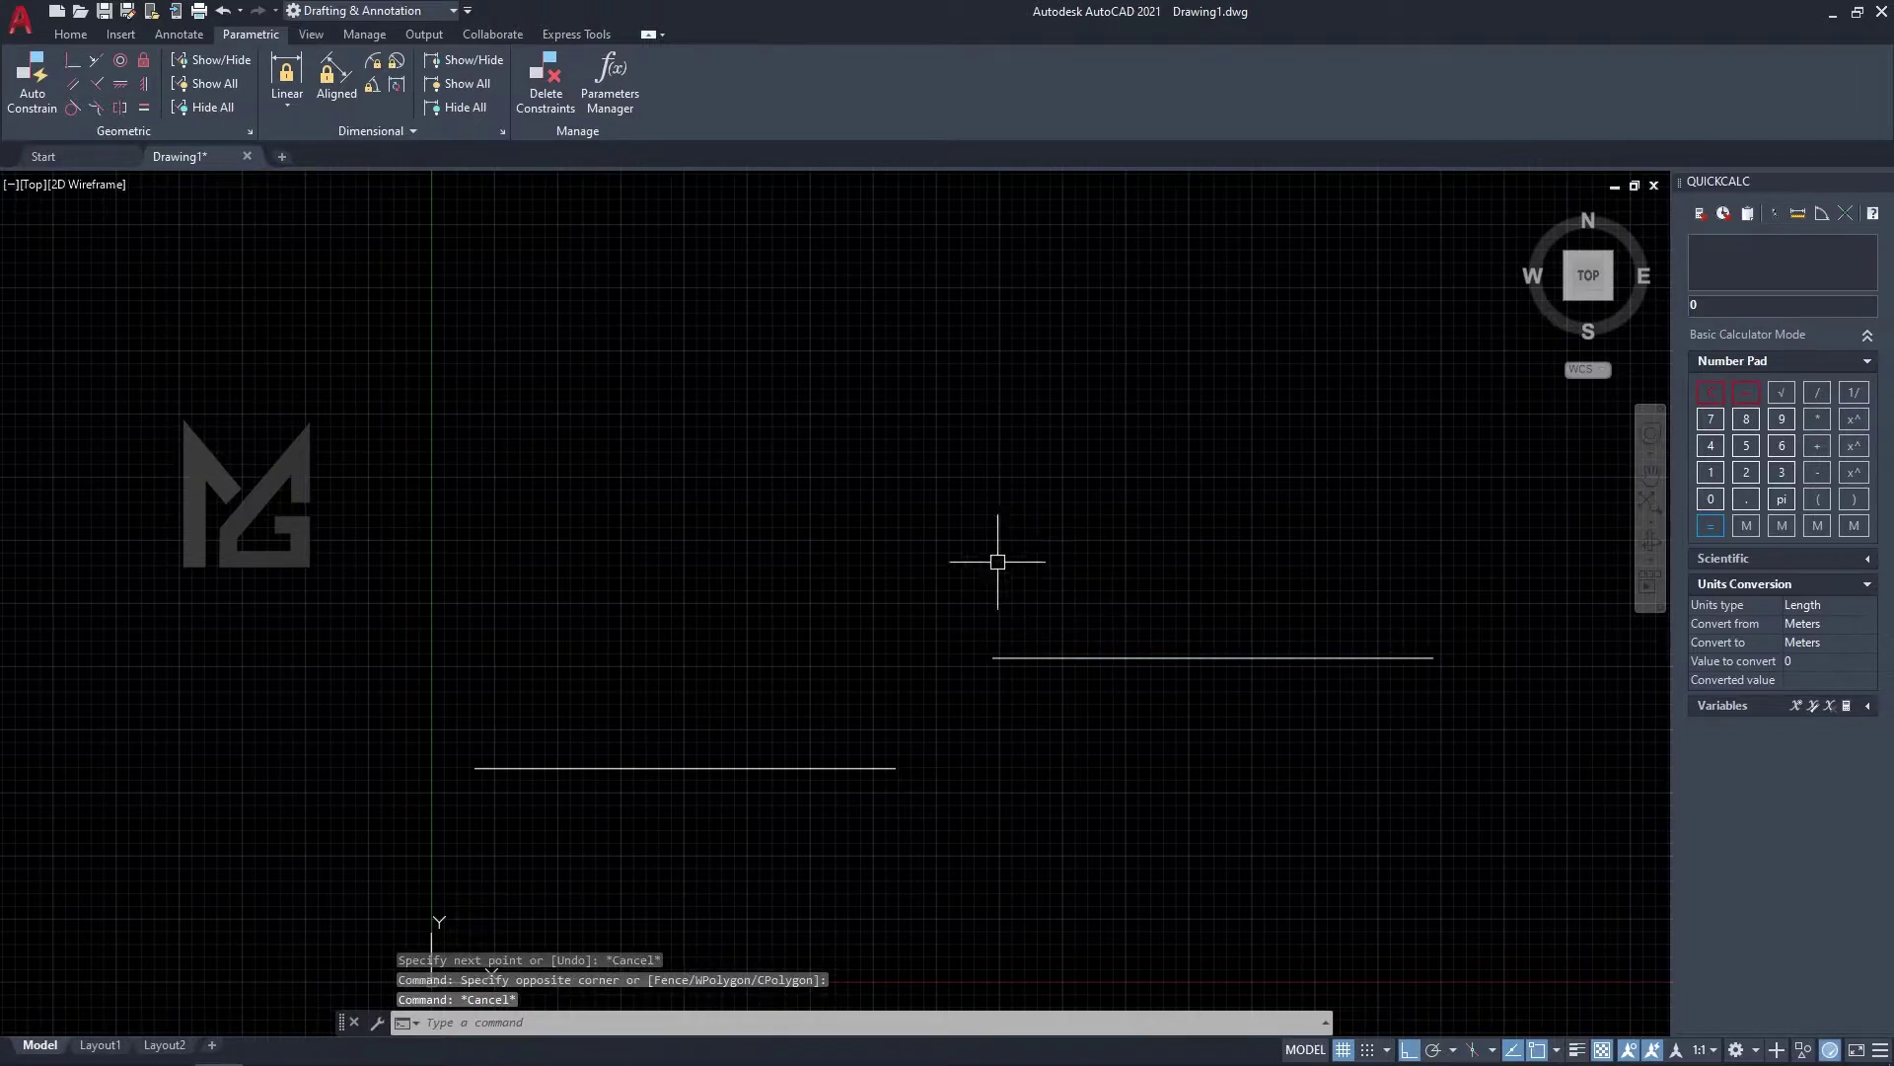
Make the higher right line collinear with the lower left line, and delete both lines.
left_click(95, 59)
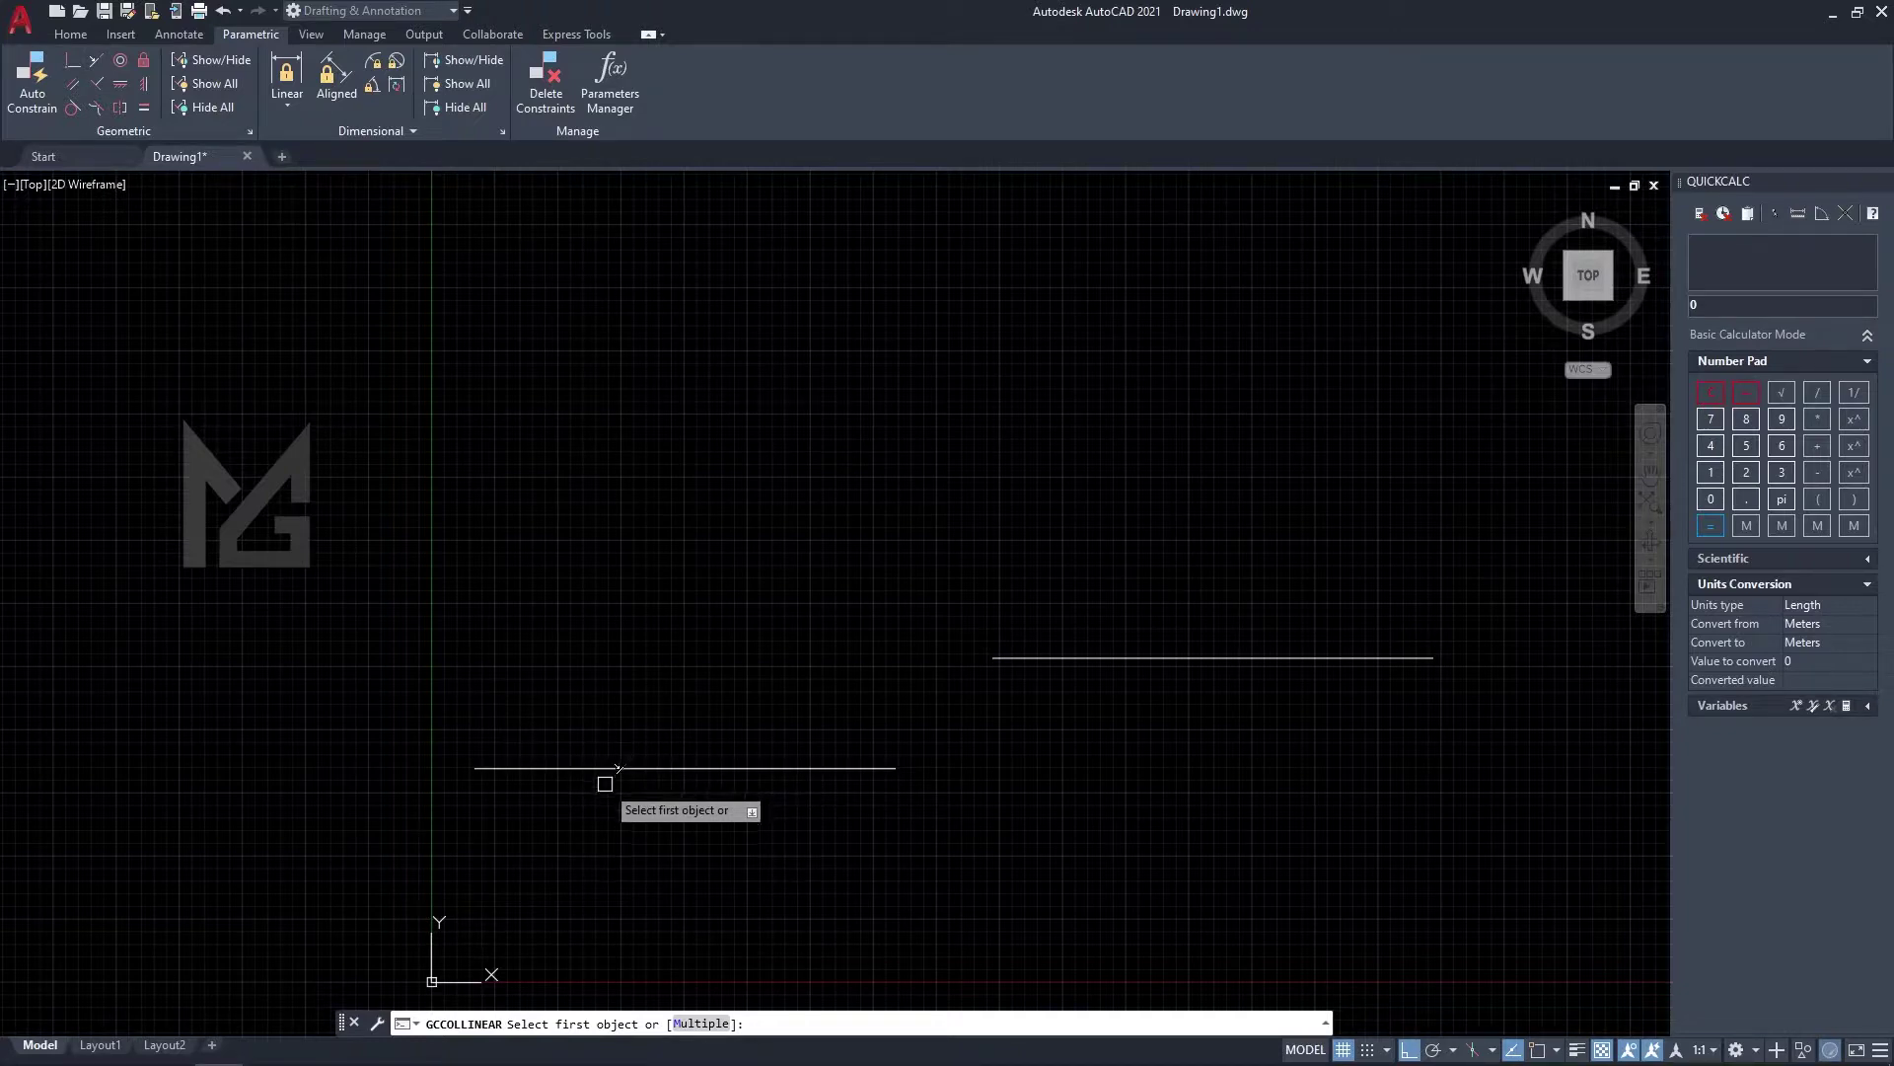
left_click(885, 768)
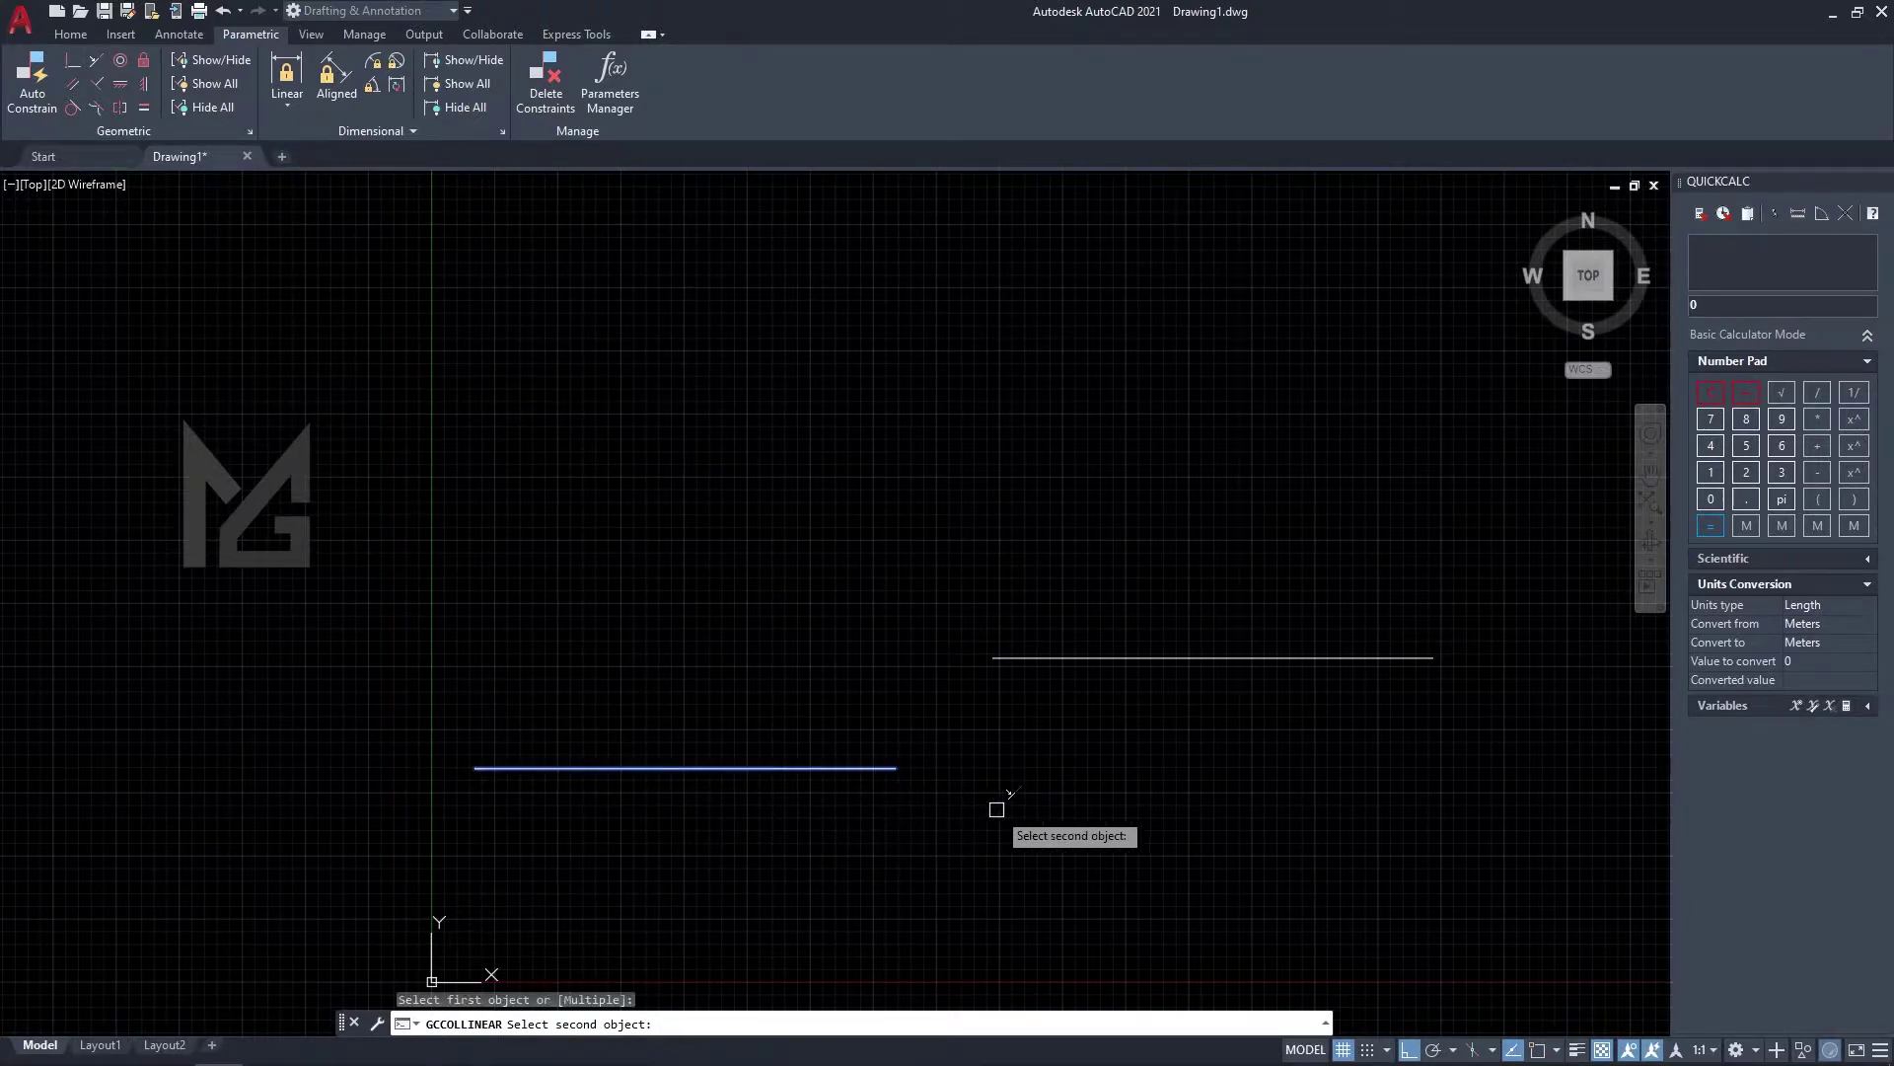
left_click(1214, 657)
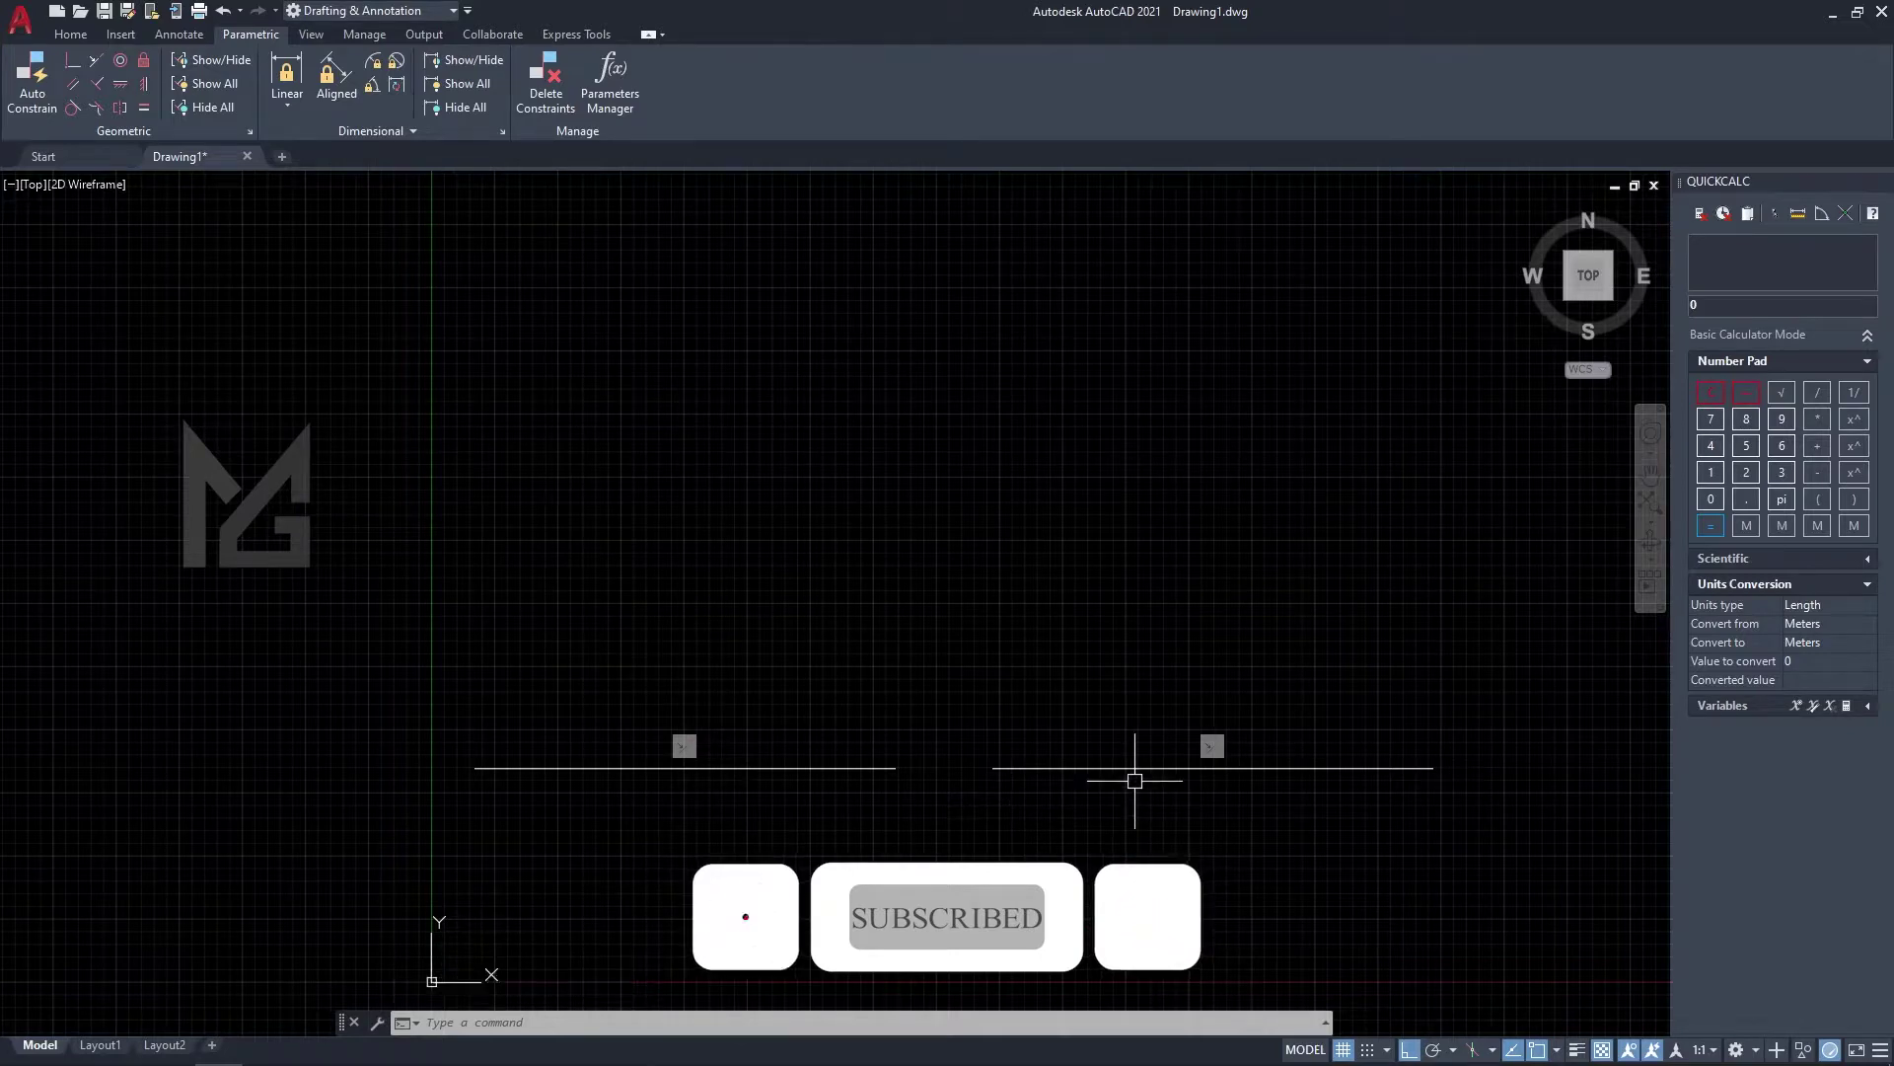
key("Delete")
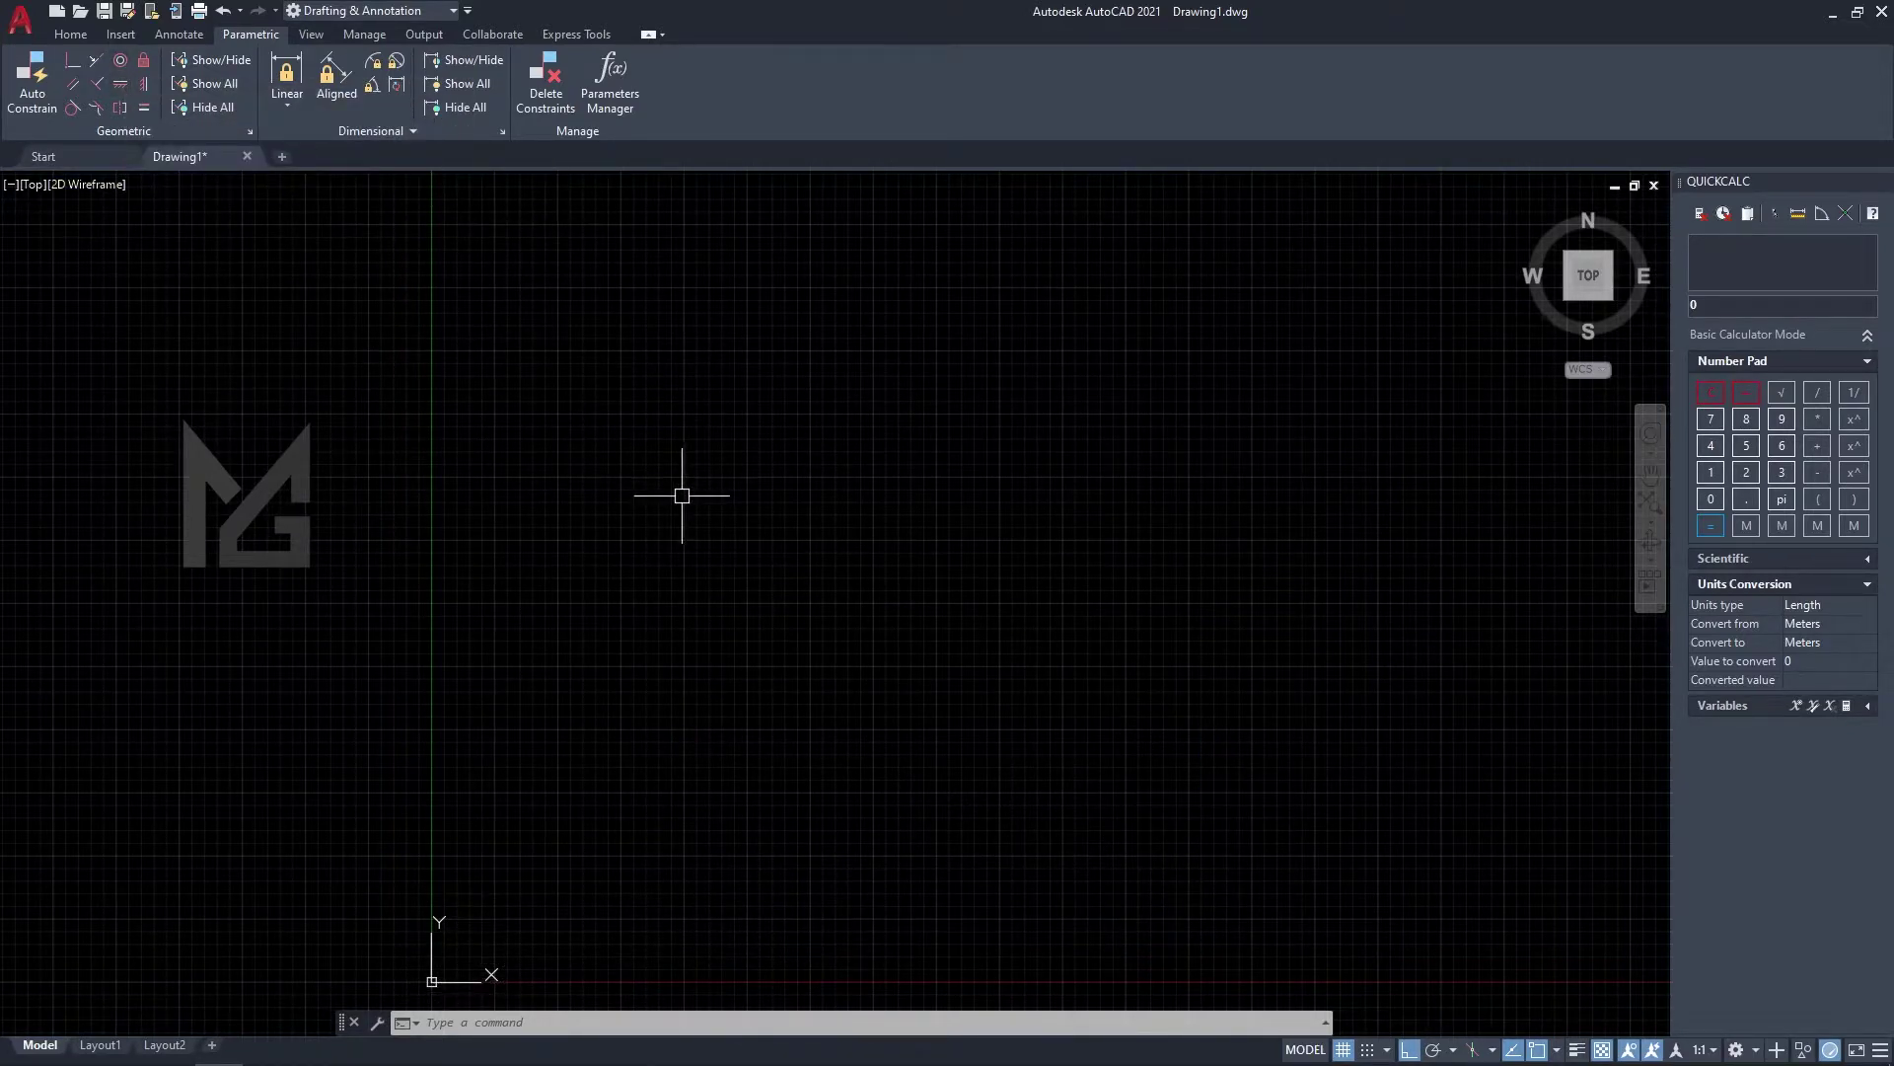
Draw a circle with a radius of about 1367 and a larger circle to its right.
key("Return")
left_click(649, 473)
left_click(697, 522)
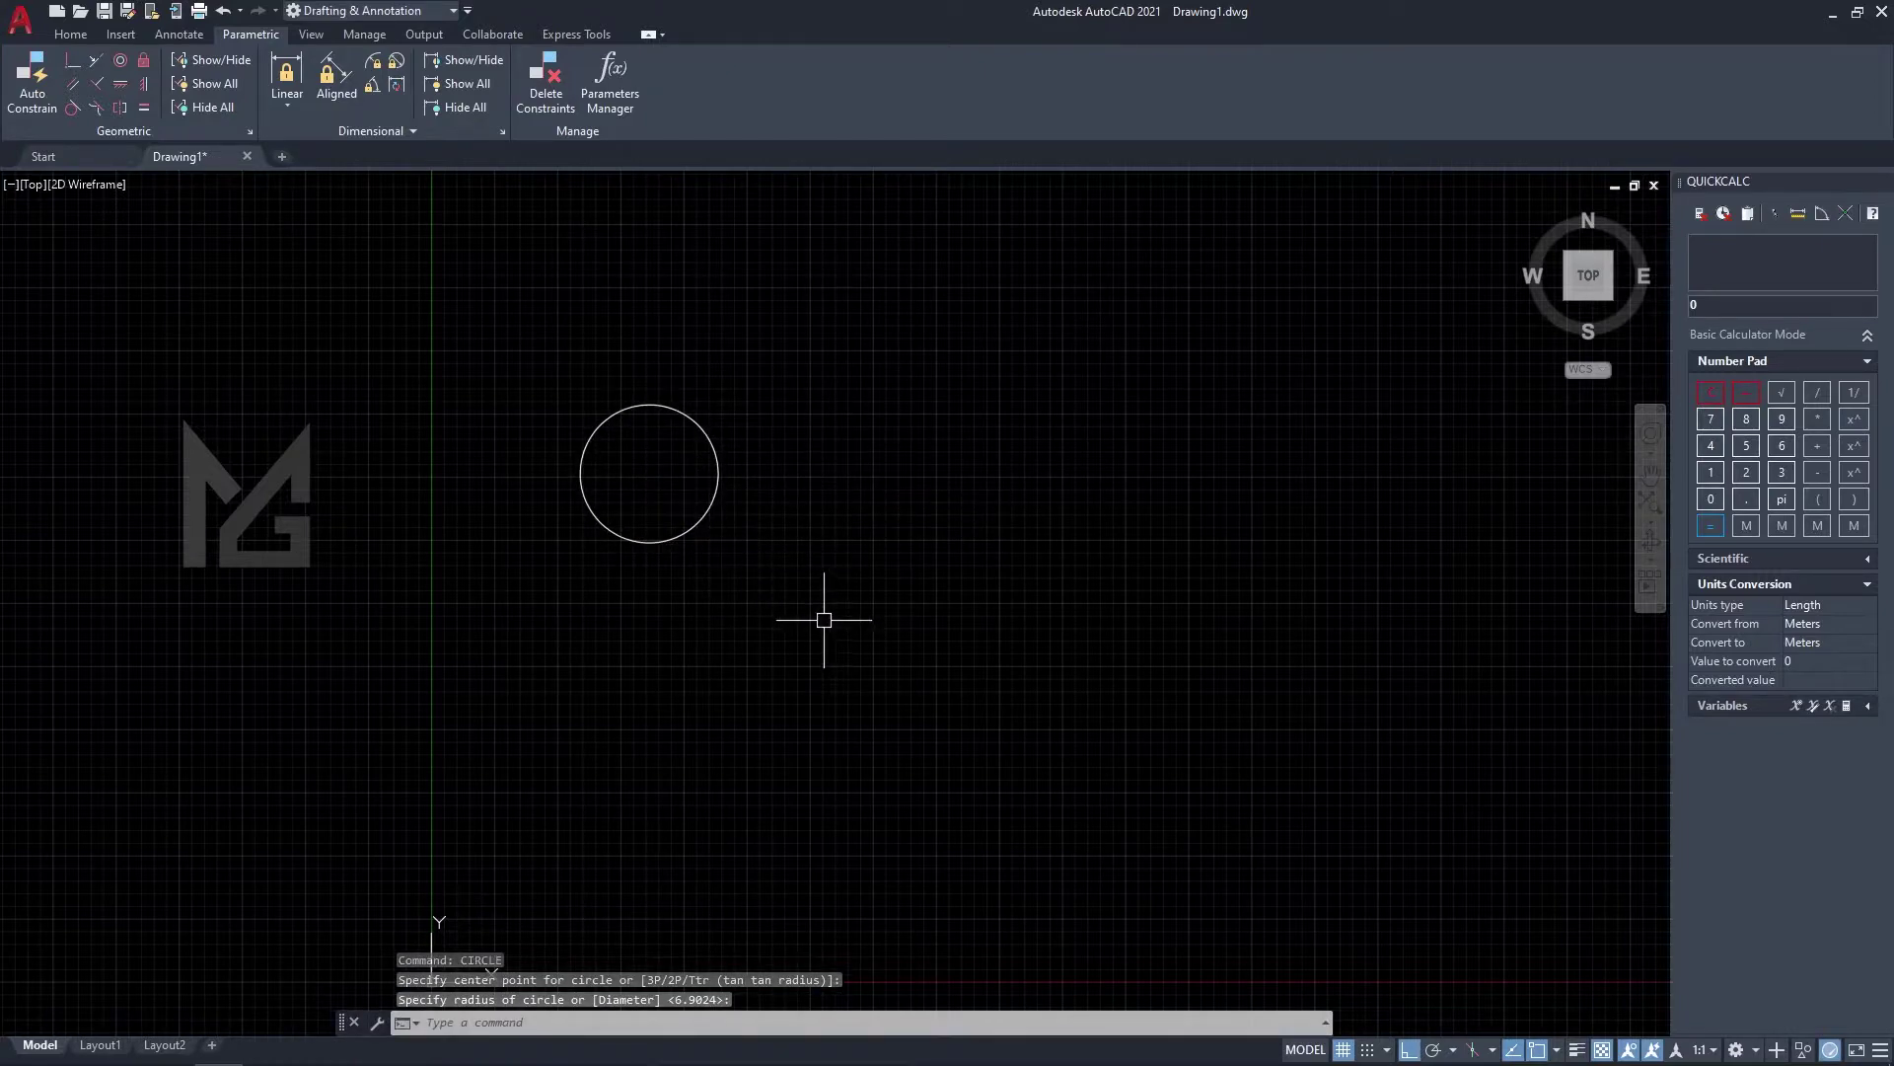
key("Return")
left_click(904, 464)
left_click(1055, 542)
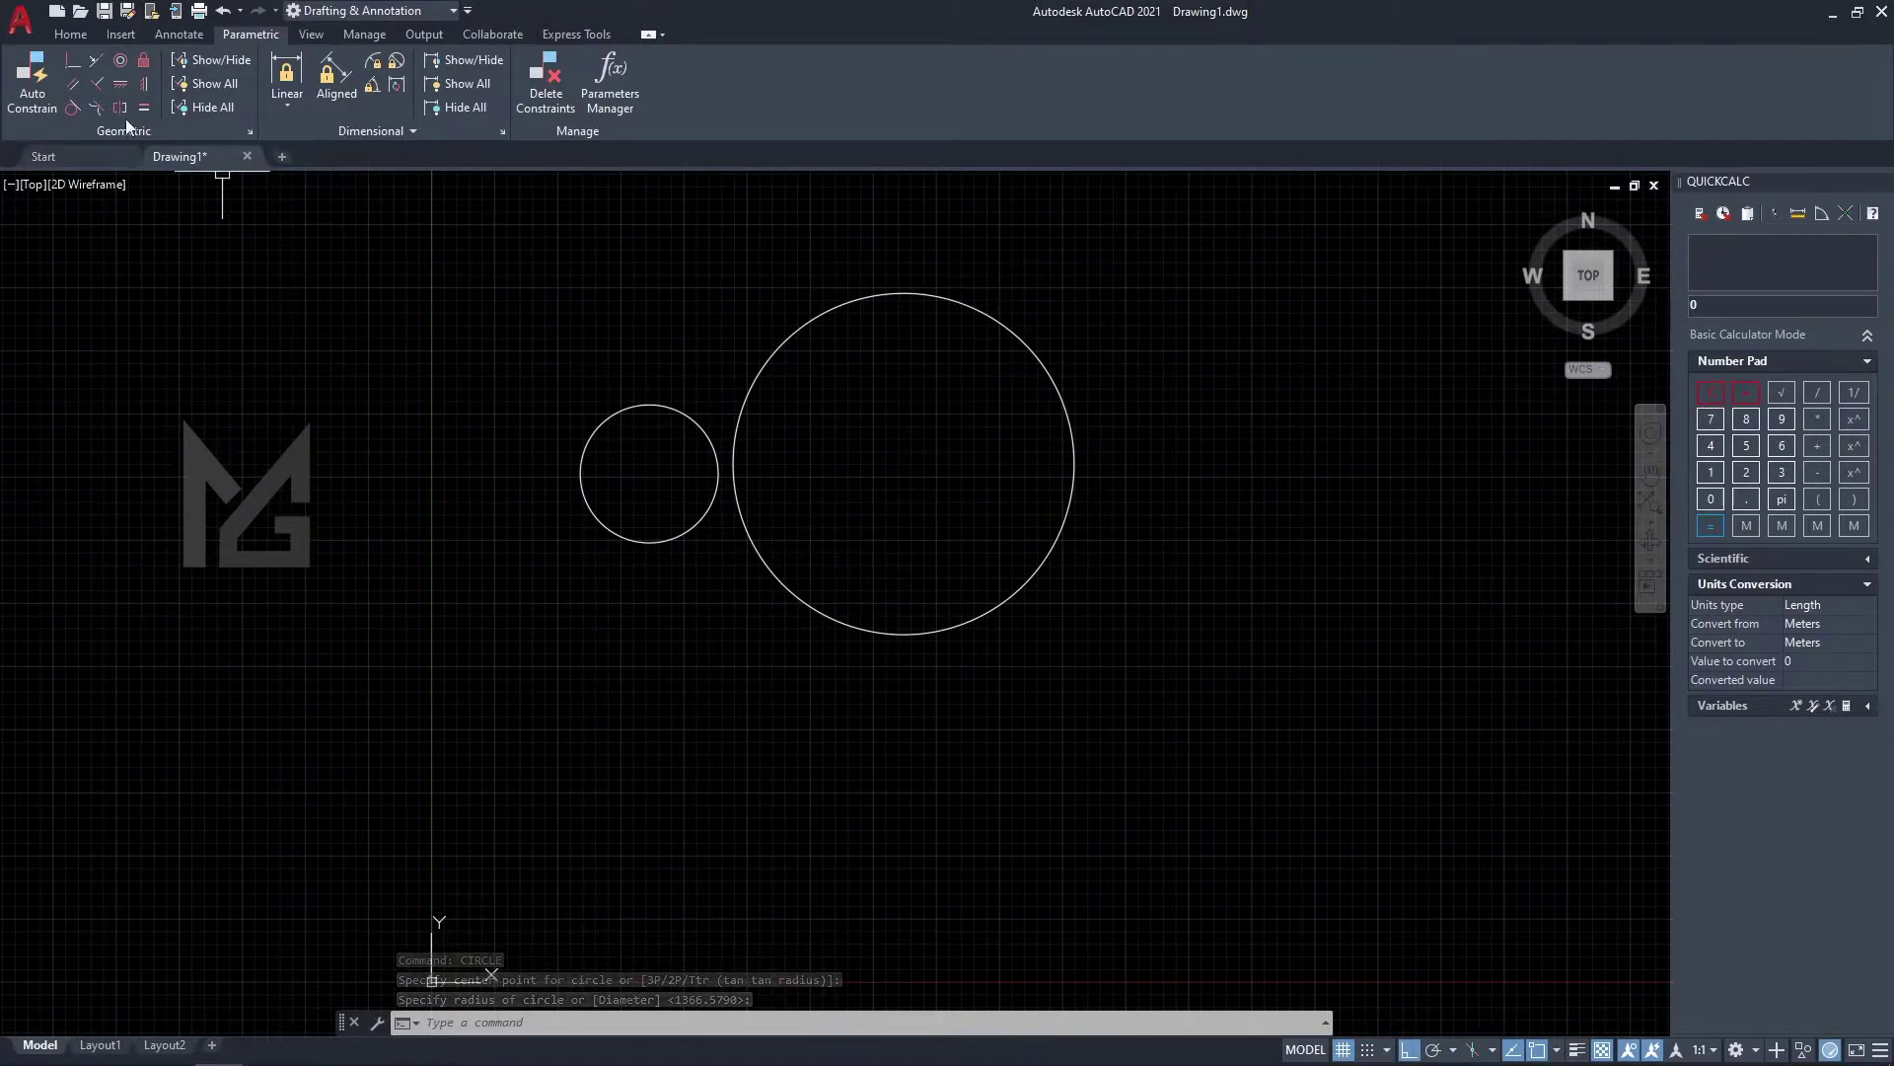
Apply a concentric constraint that centers the small circle on the large circle.
left_click(120, 59)
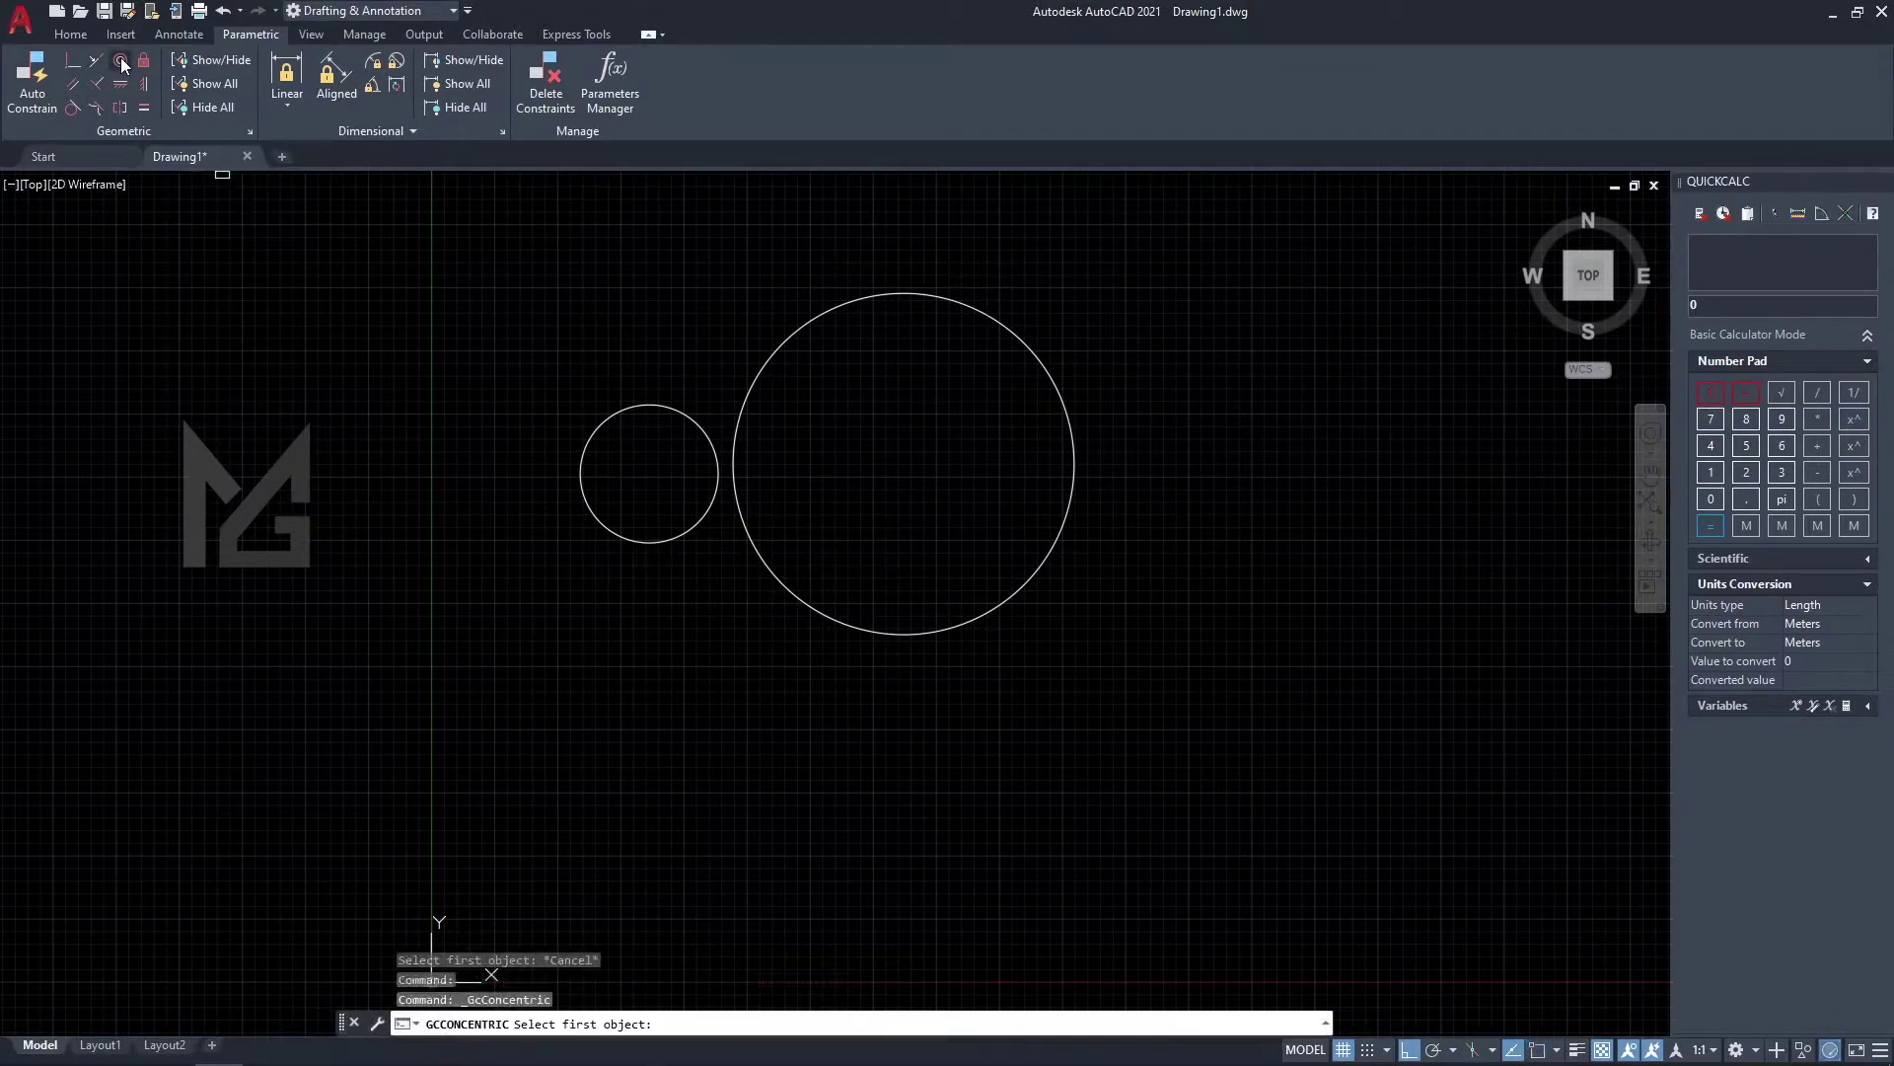
left_click(932, 628)
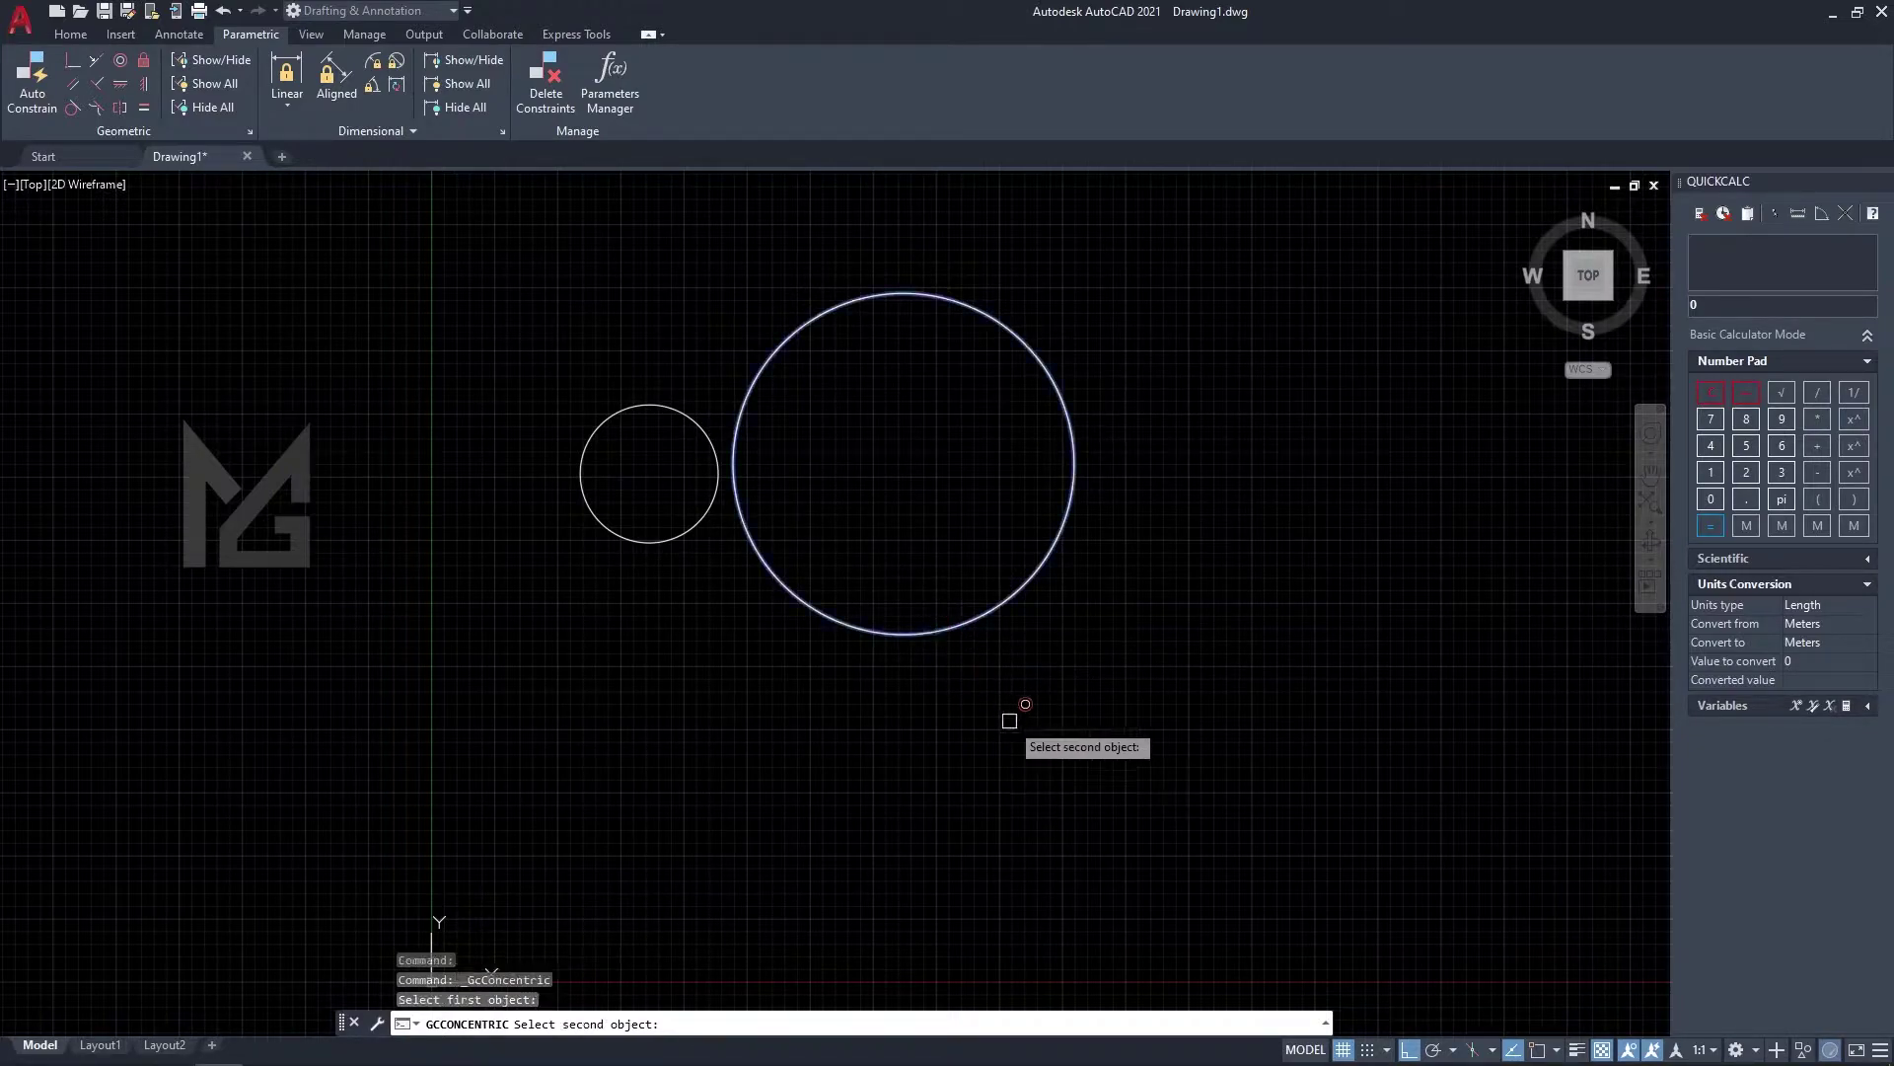
left_click(677, 536)
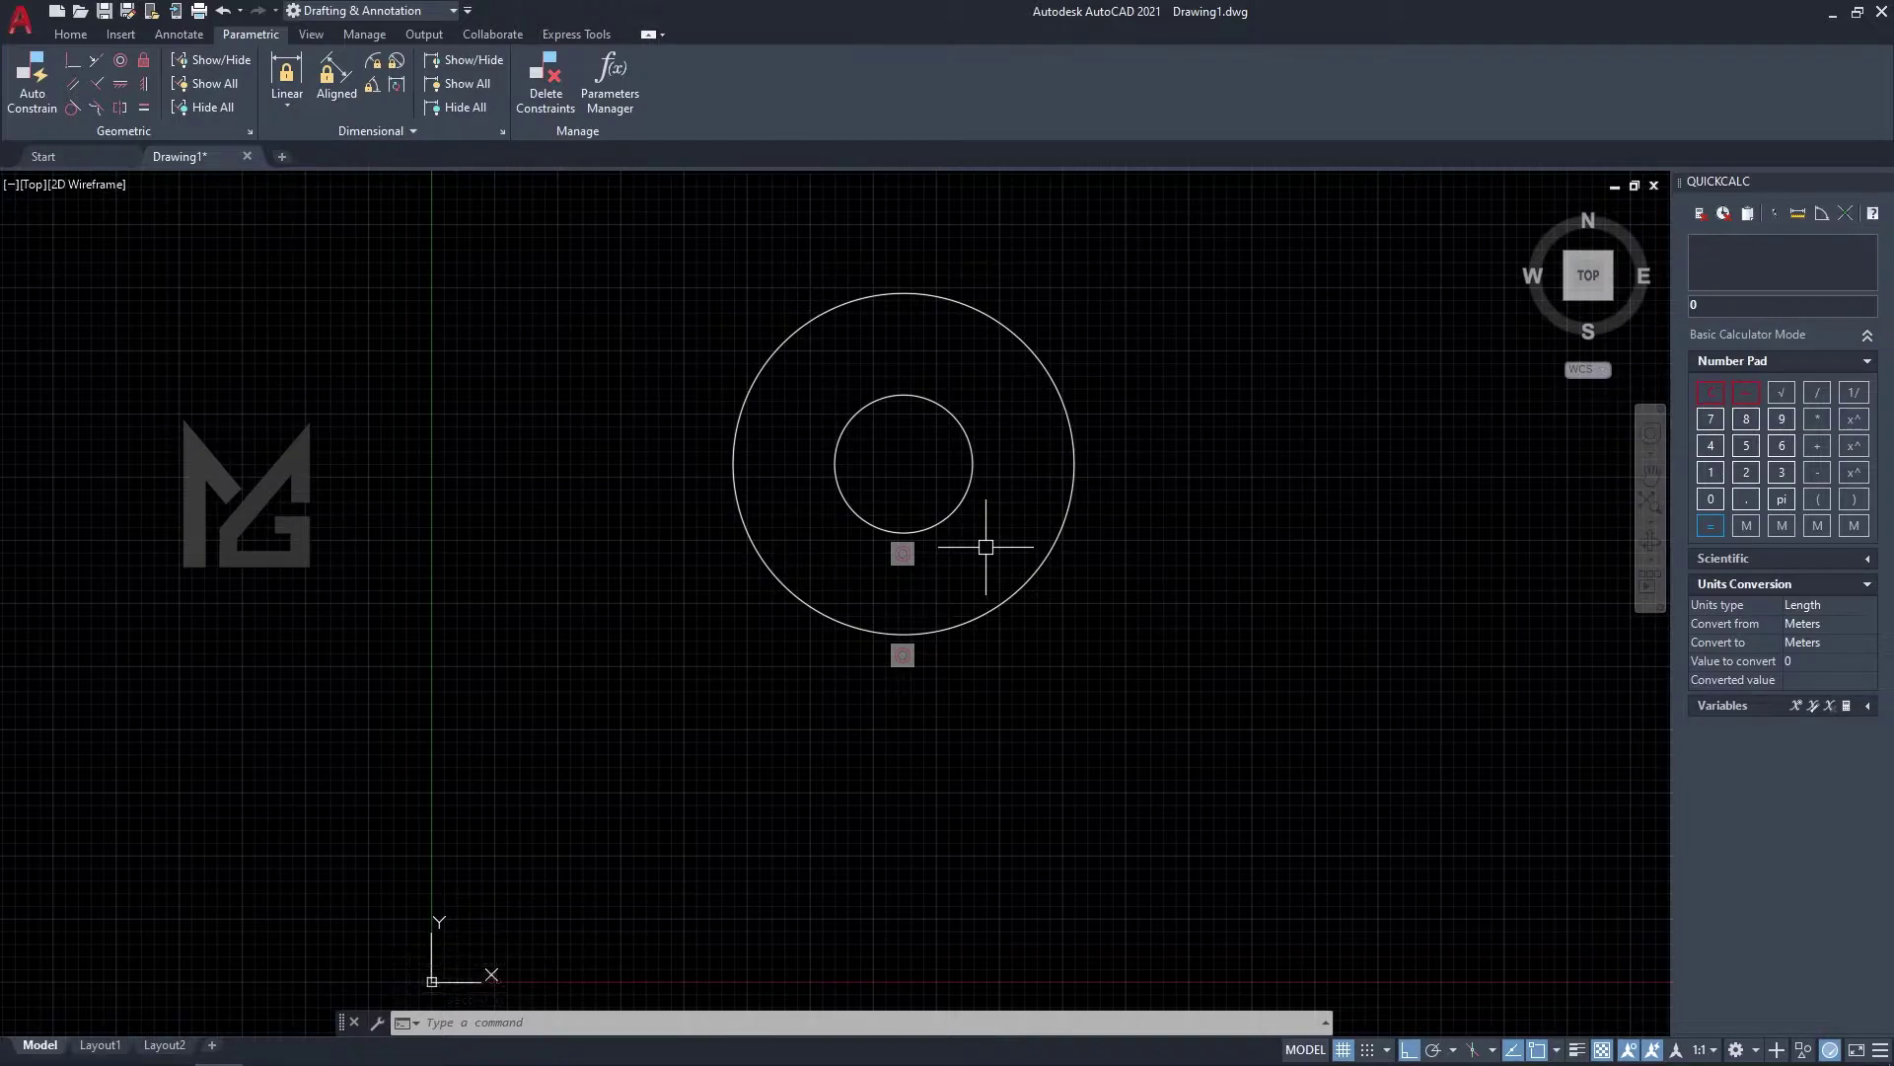
Select both concentric circles and delete them from the drawing.
left_click(1049, 688)
left_click(871, 524)
key("Delete")
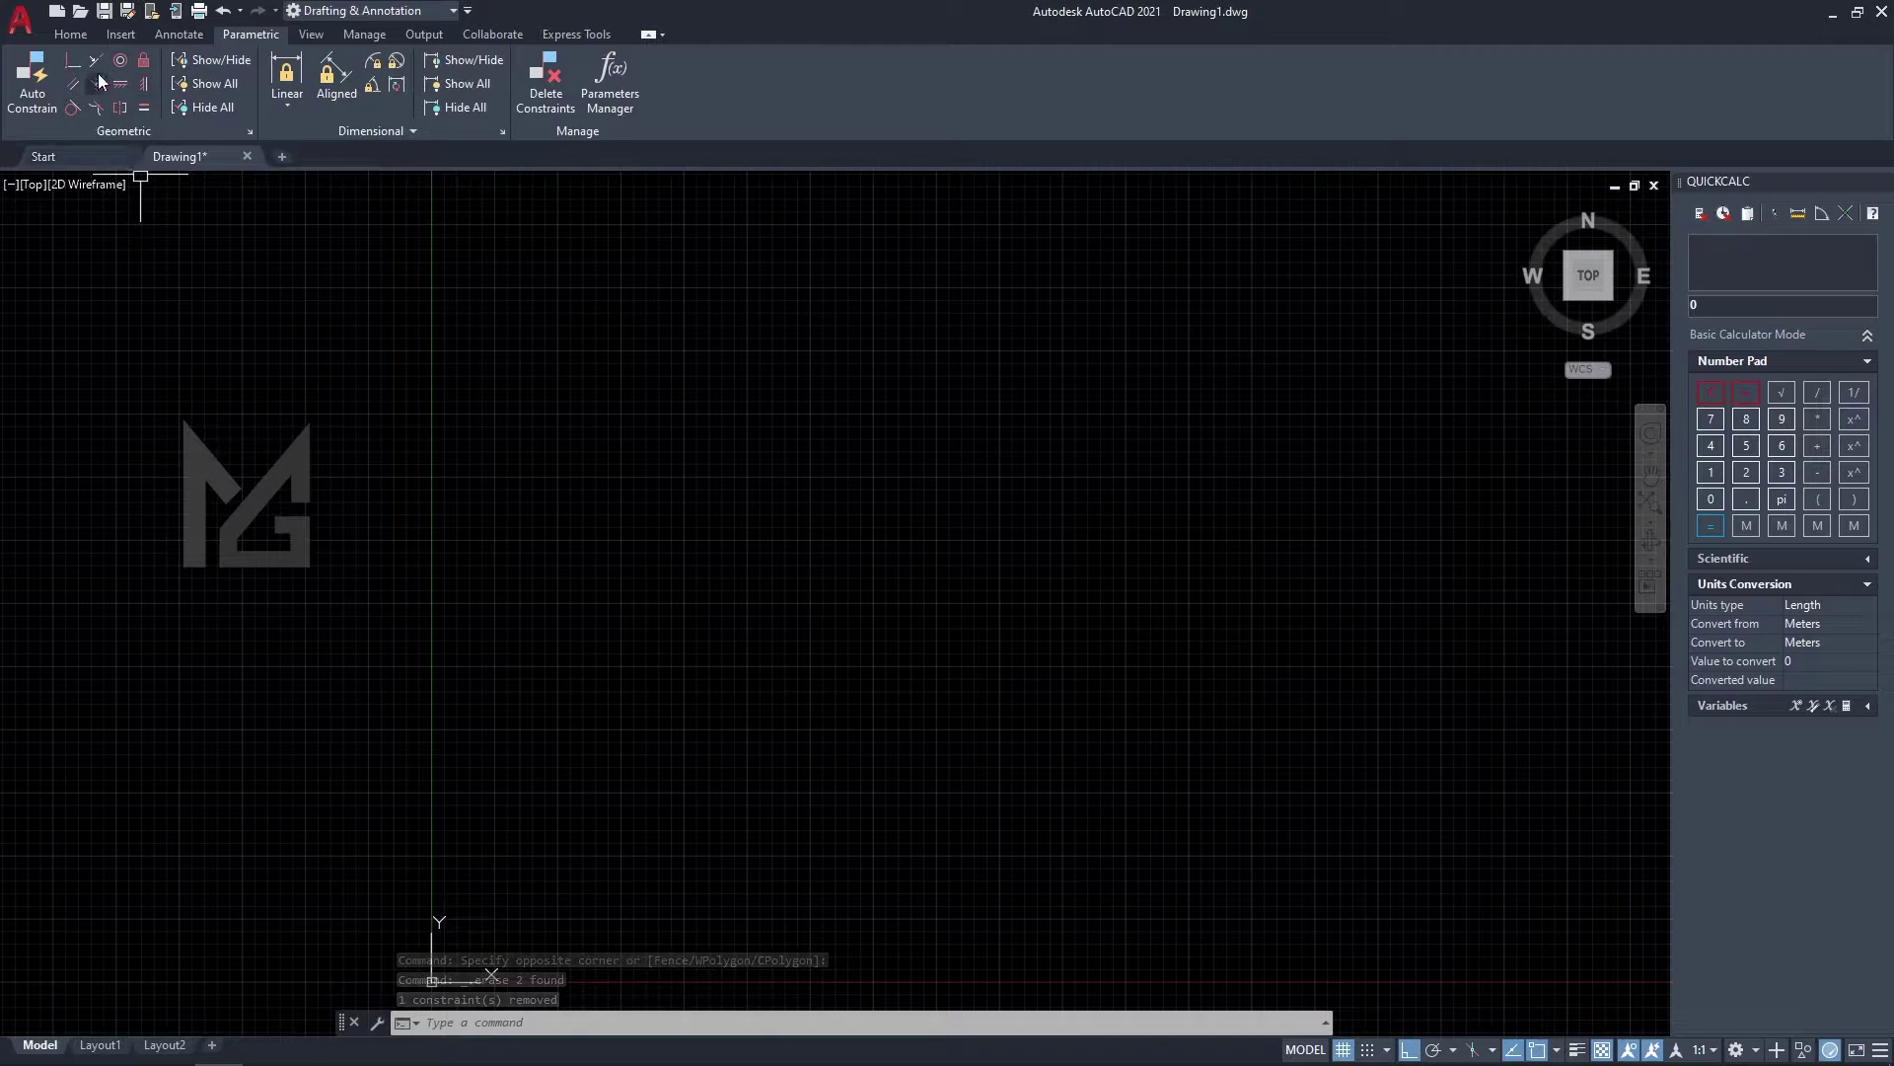
Draw a diagonal line that rises from lower left to upper right.
type("l")
key("Return")
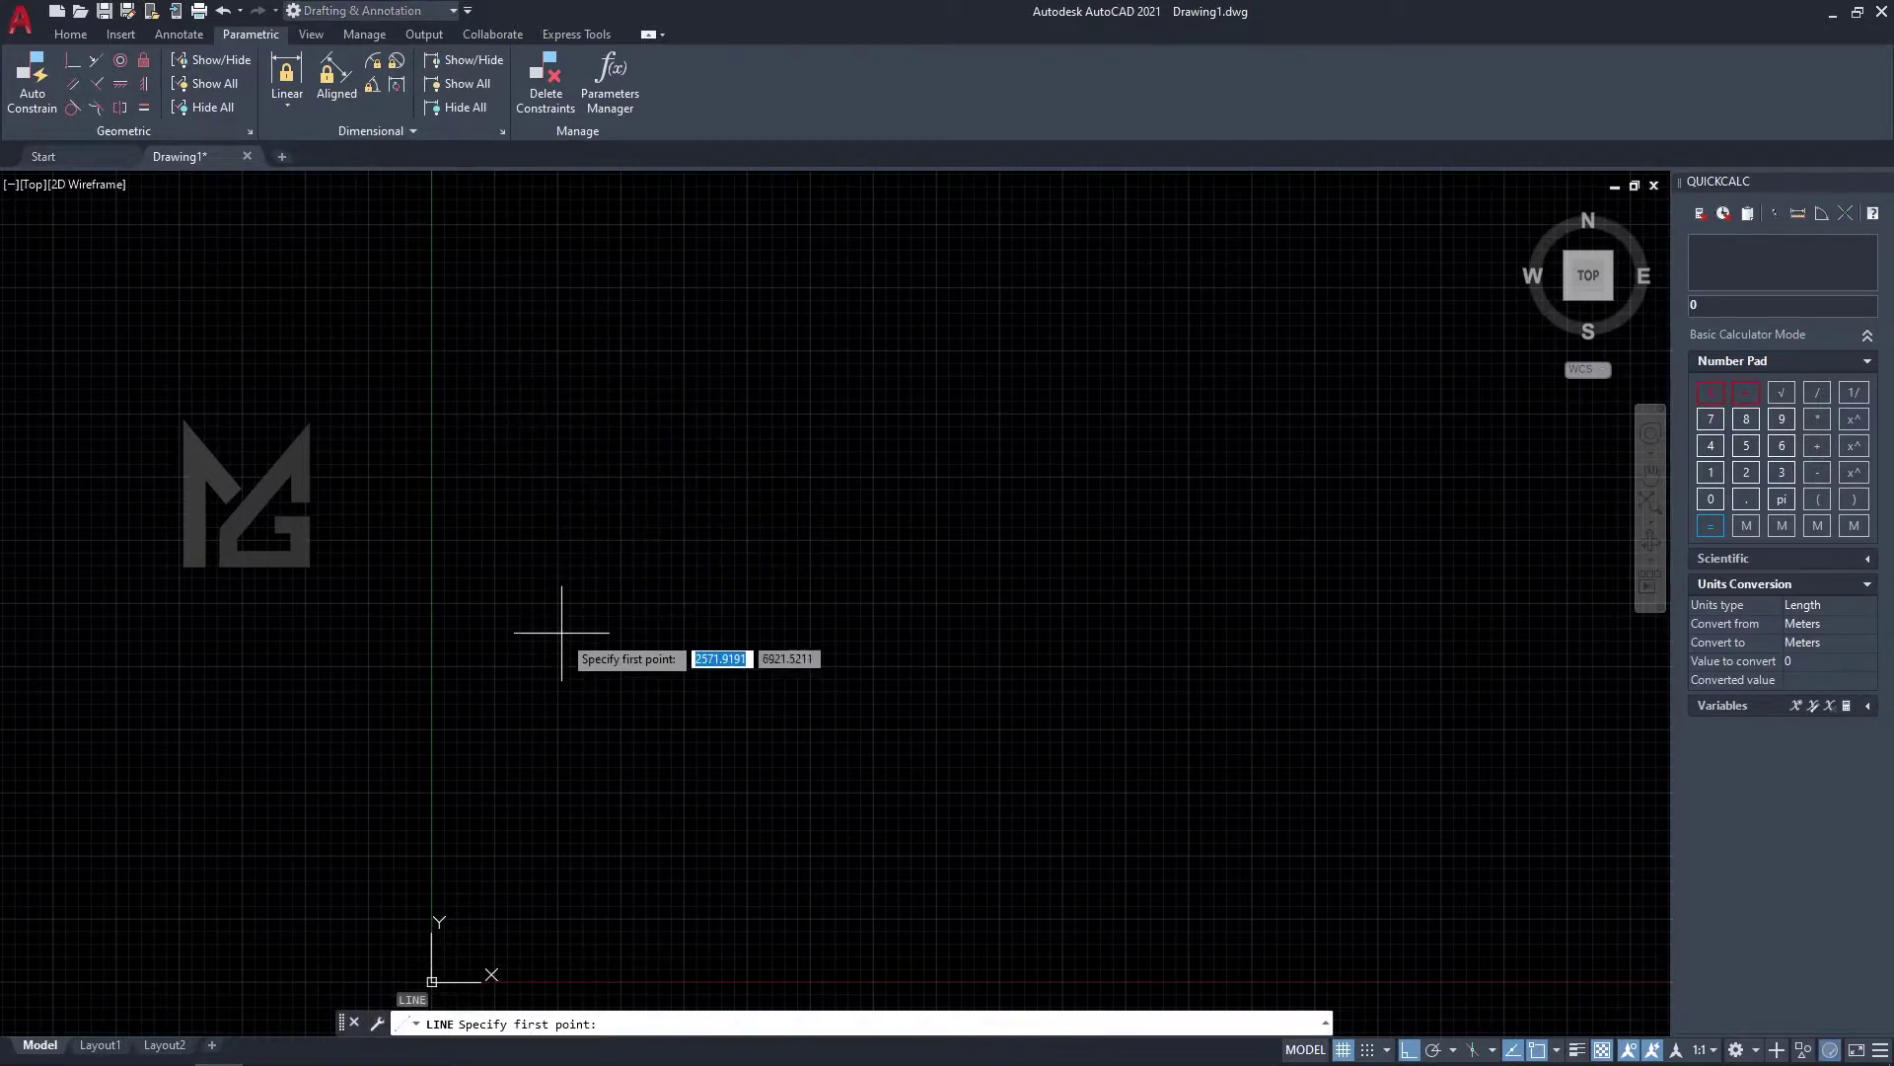
left_click(560, 631)
key("F8")
left_click(875, 337)
key("Escape")
Draw a vertical line to the right of the diagonal line.
type("l")
key("Return")
left_click(1007, 779)
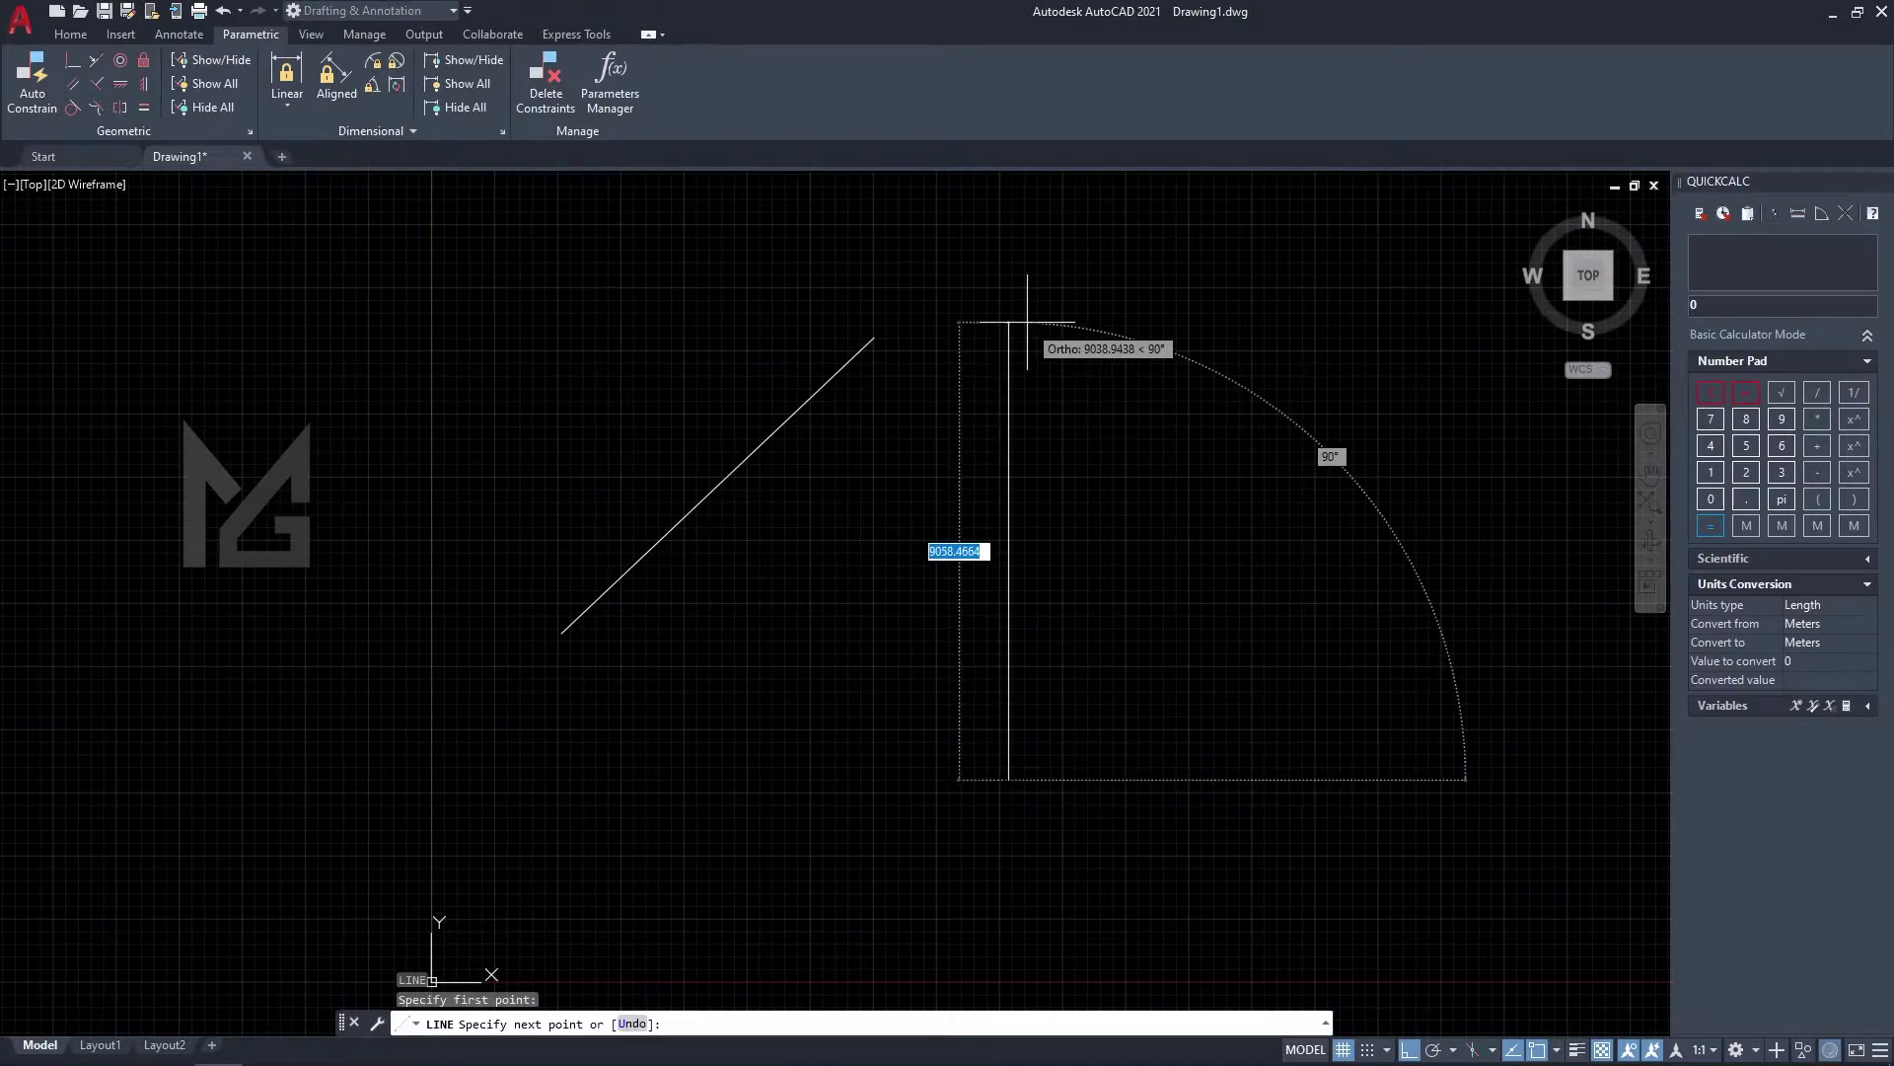
left_click(1008, 301)
key("Escape")
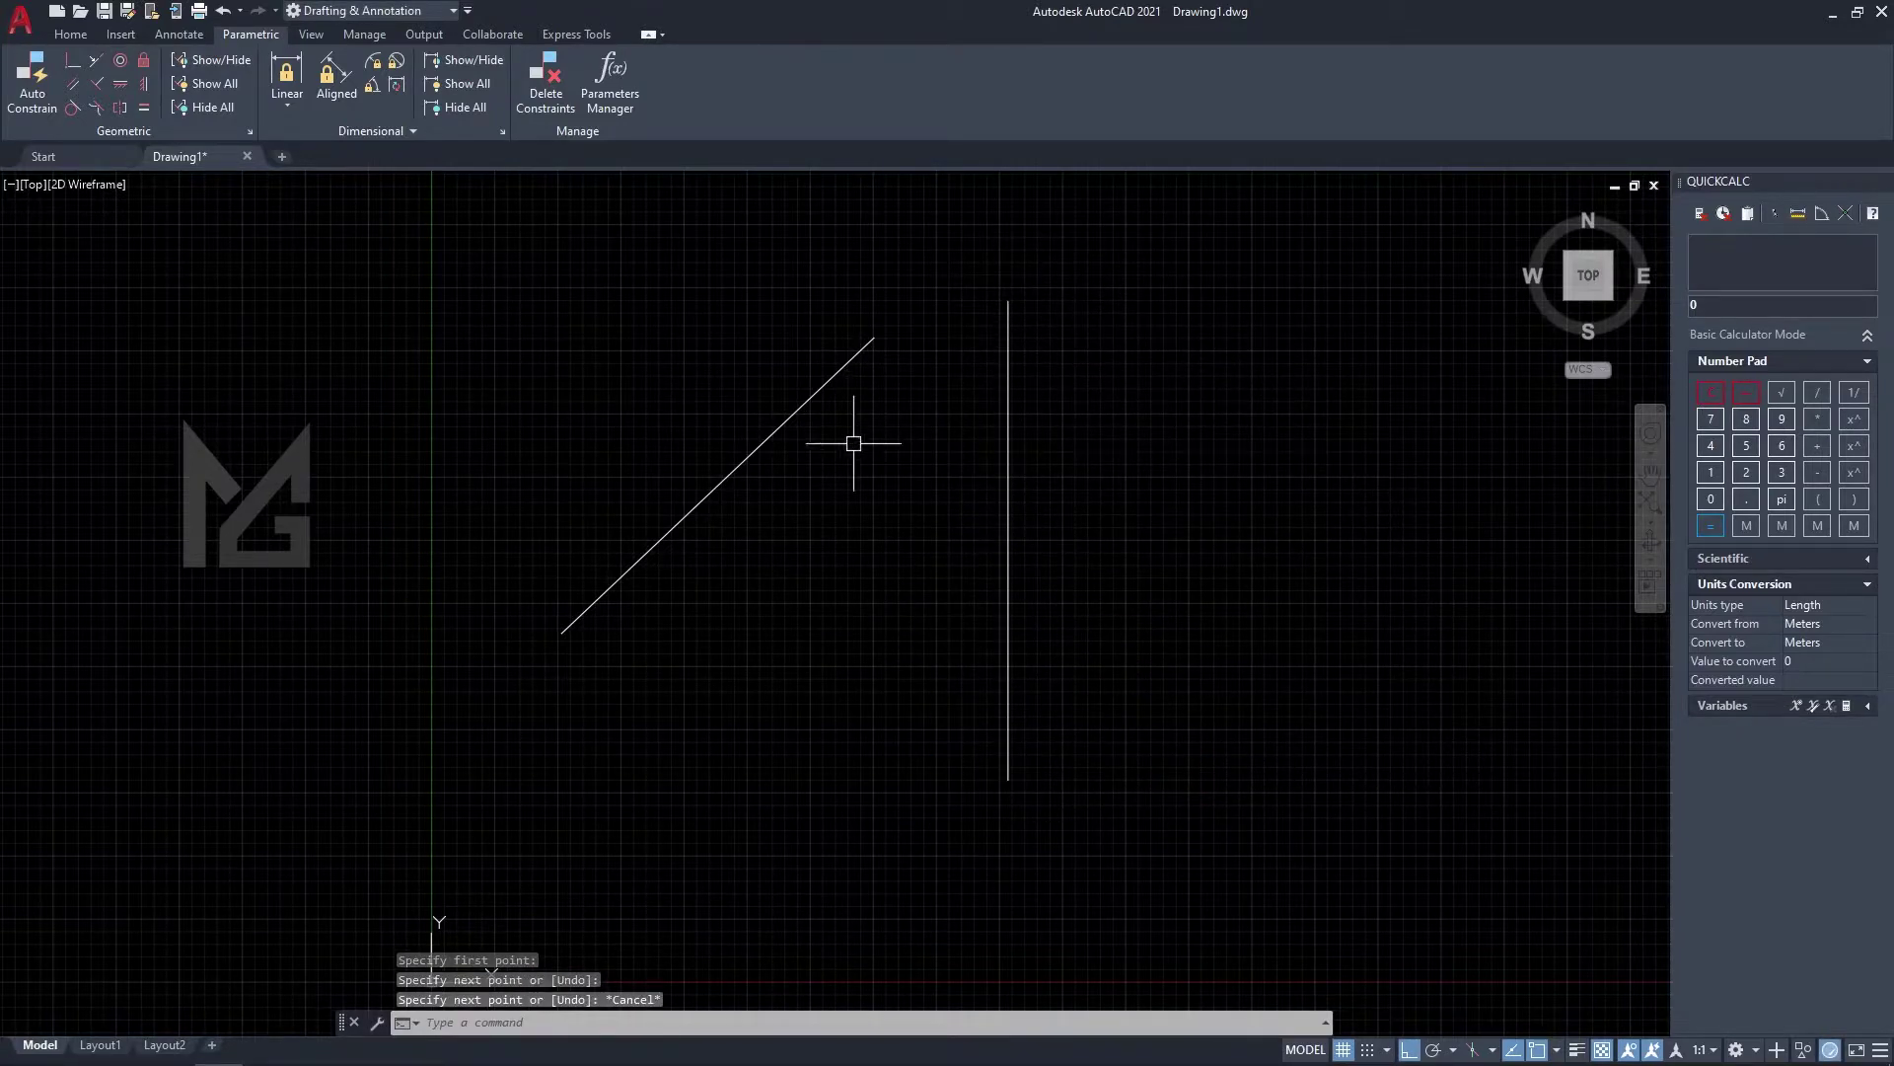
Apply a parallel constraint that aligns the vertical line with the diagonal line.
left_click(73, 83)
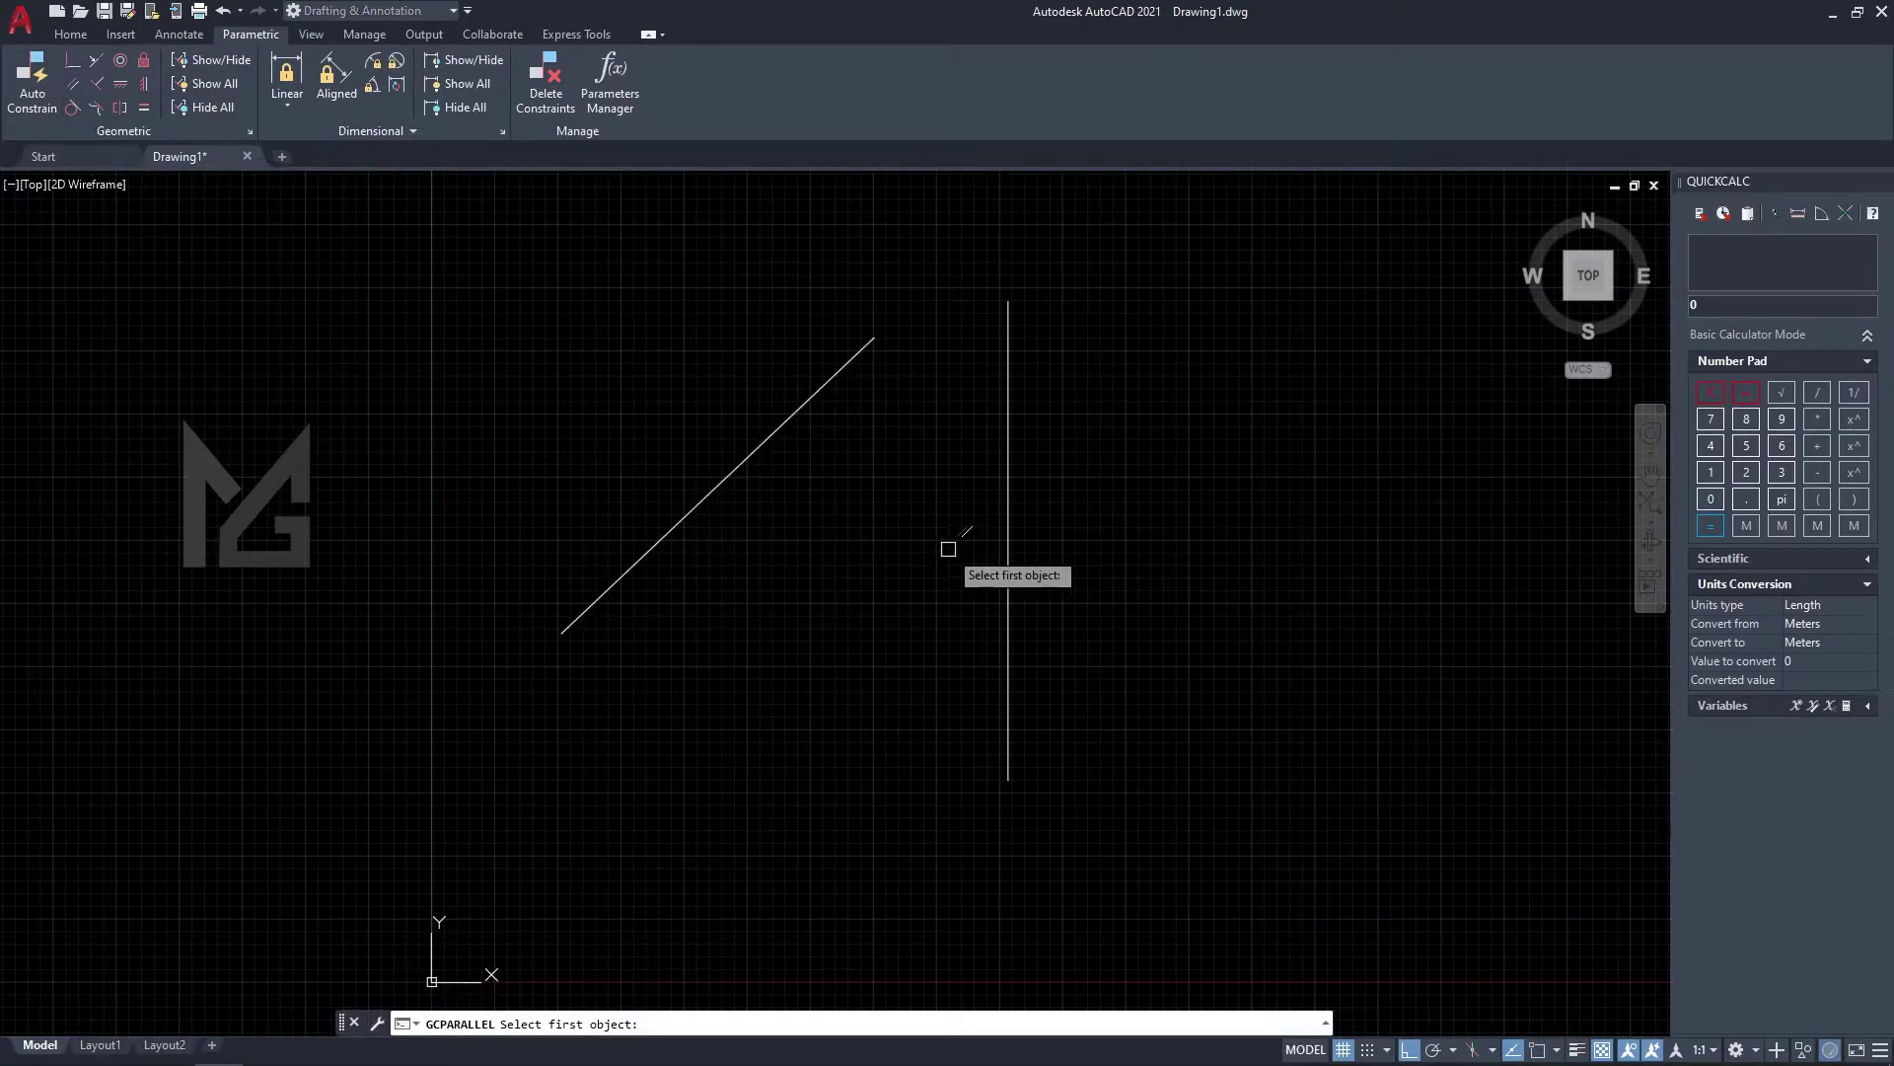
left_click(712, 485)
left_click(1002, 590)
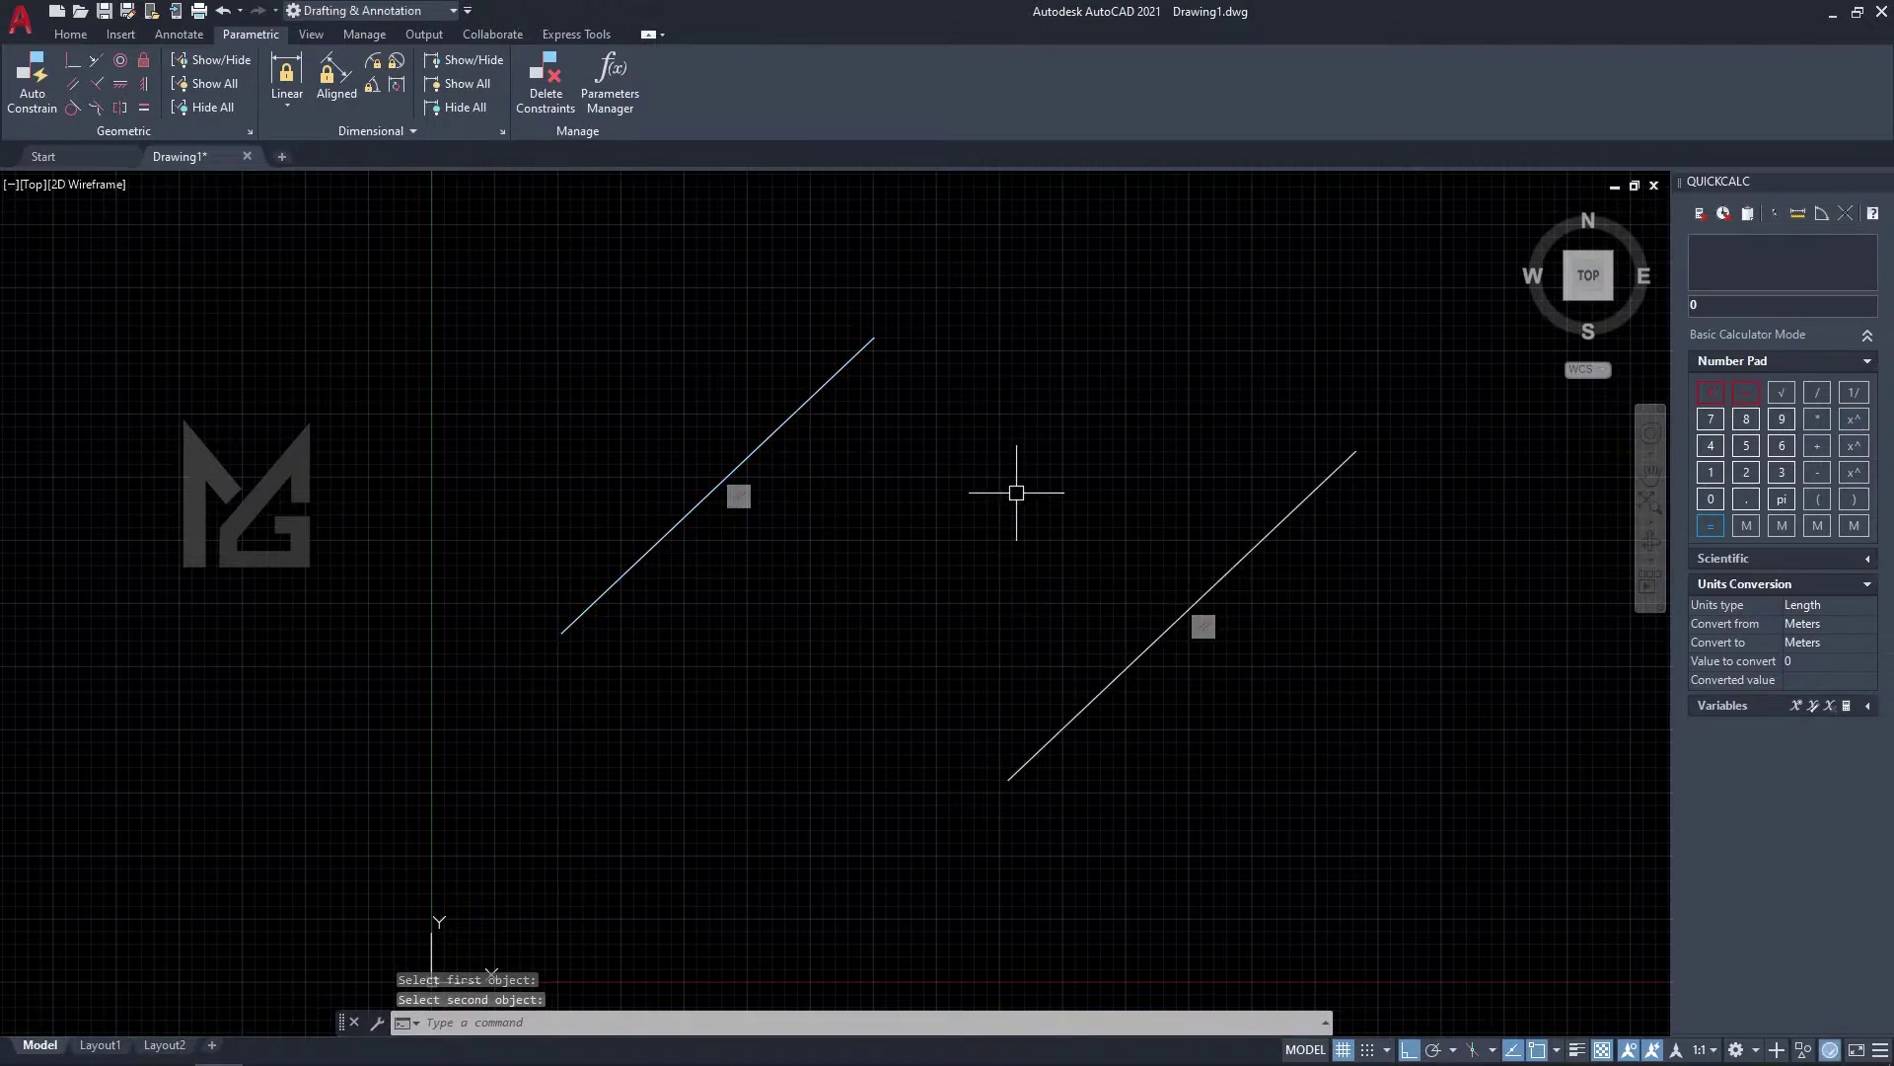
Rotate the right parallel line by about 240° around its midpoint, with orthogonal mode off.
left_click(1120, 674)
type("ro")
key("Return")
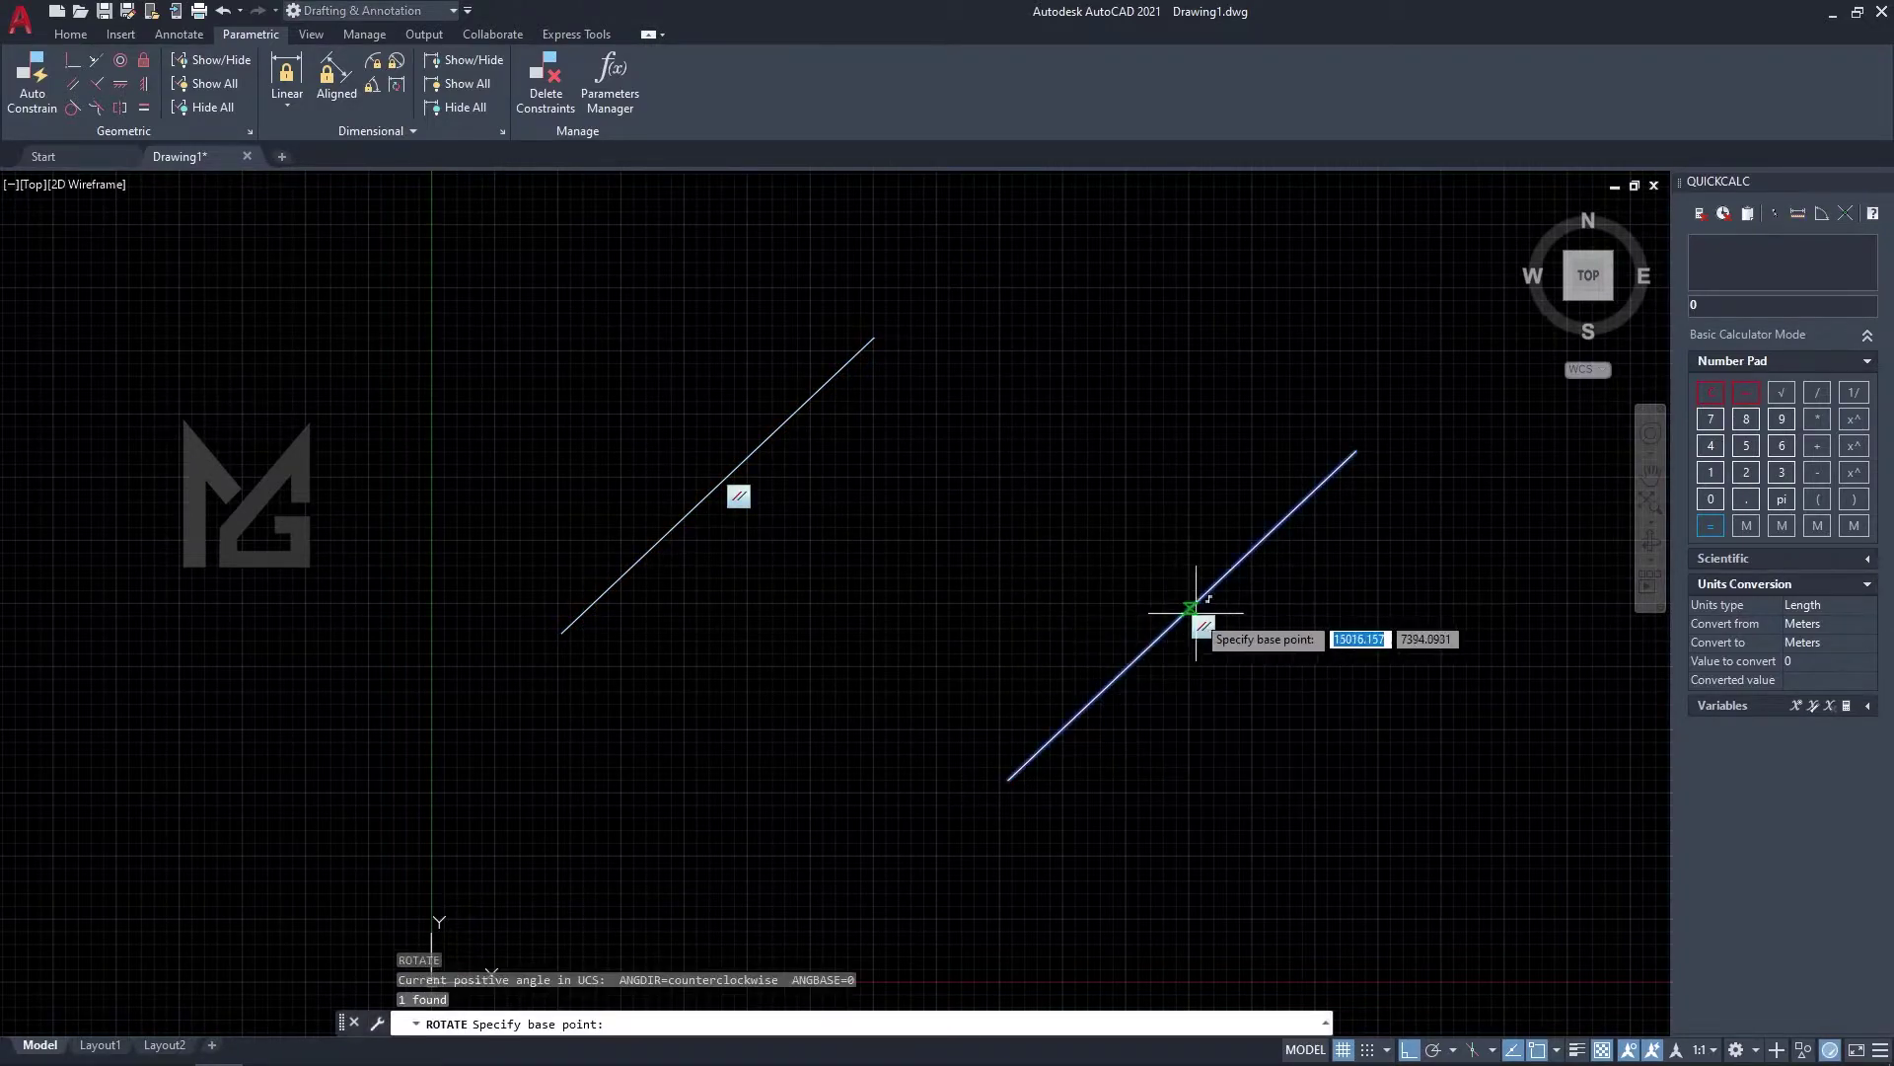
left_click(1187, 614)
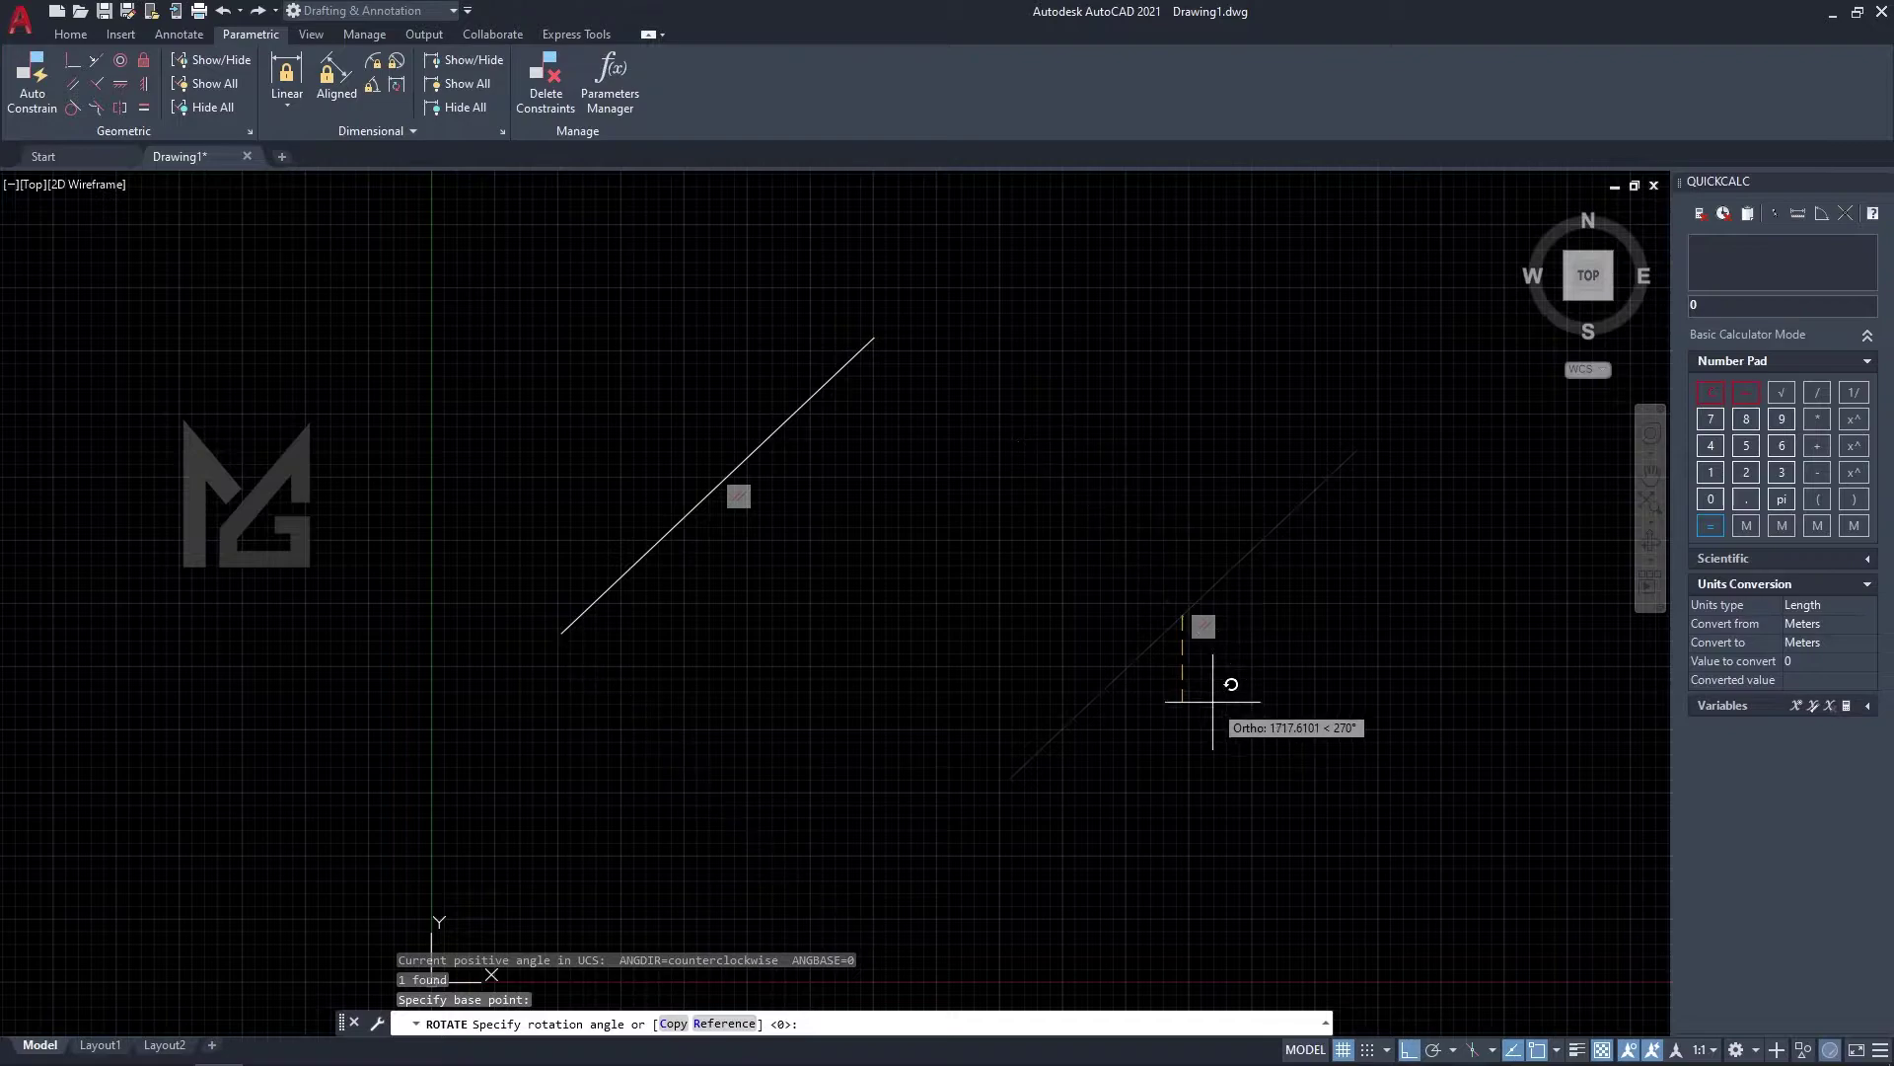
key("F8")
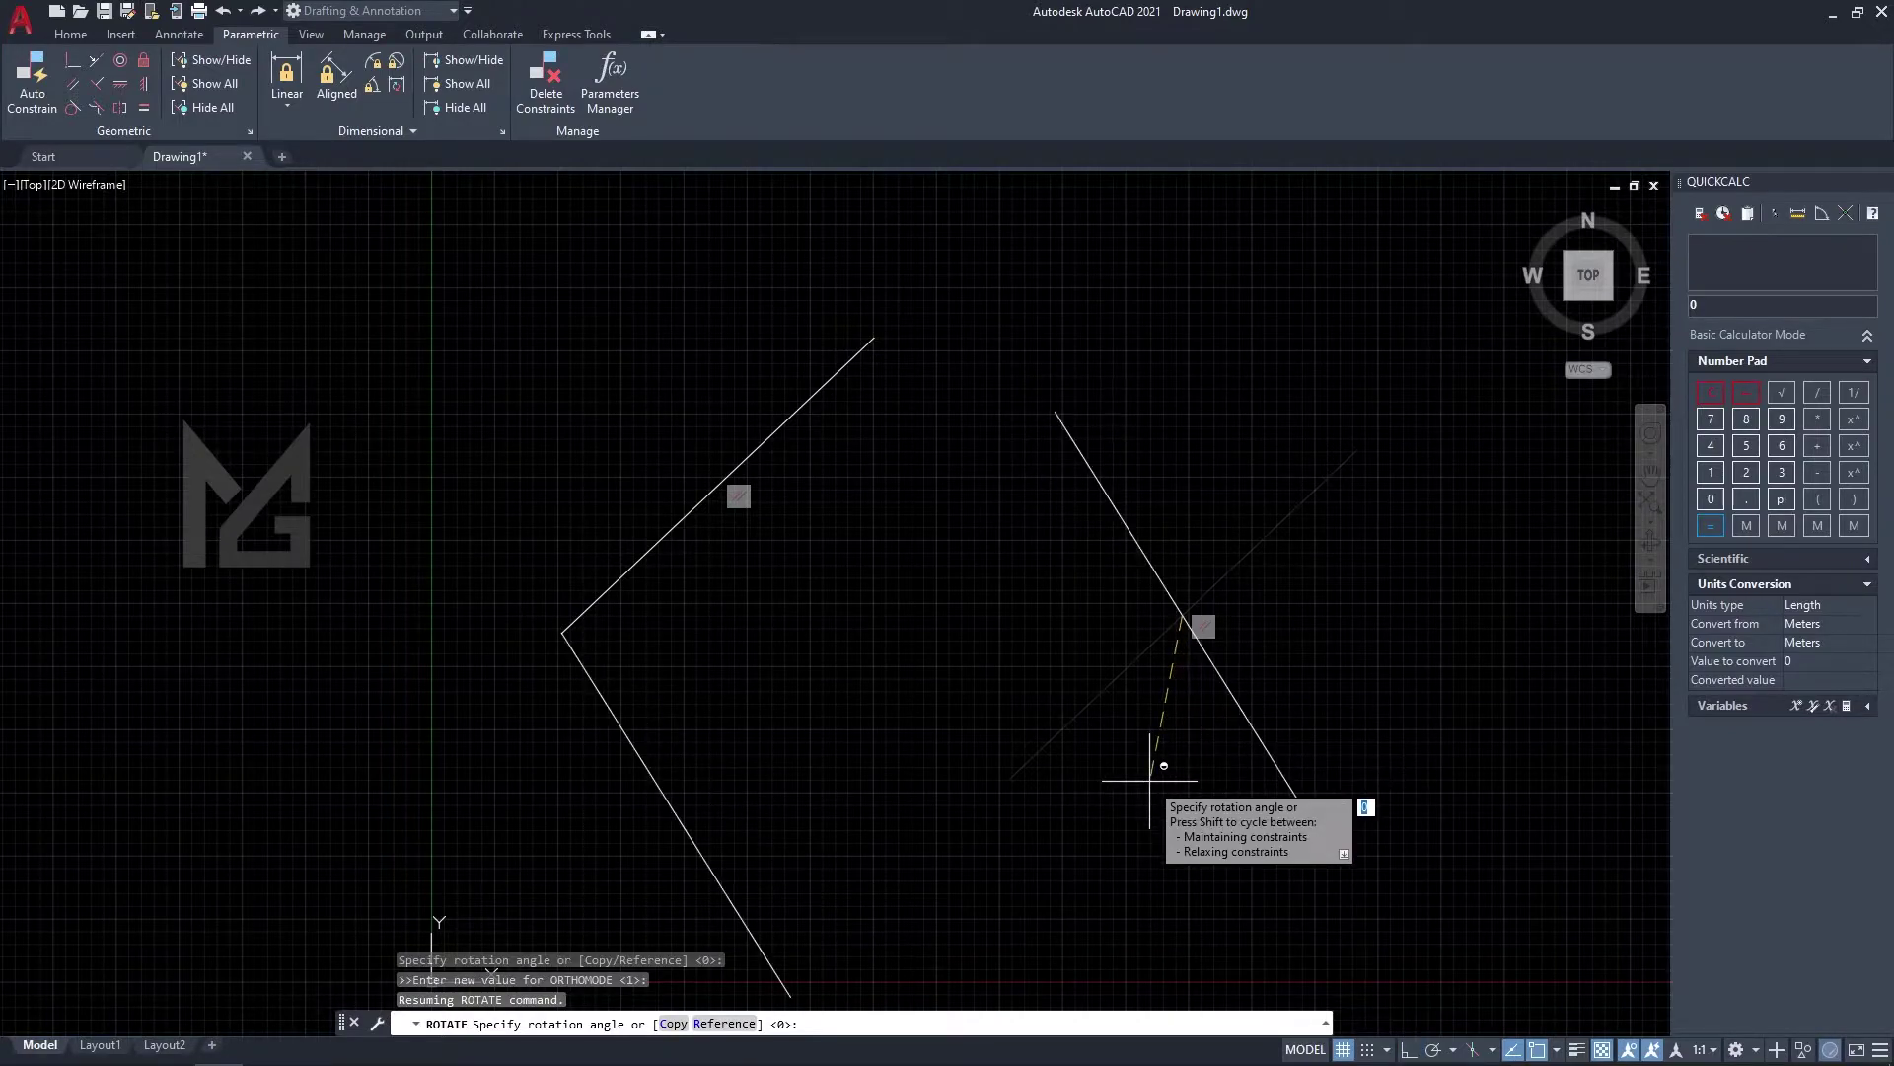
left_click(1063, 809)
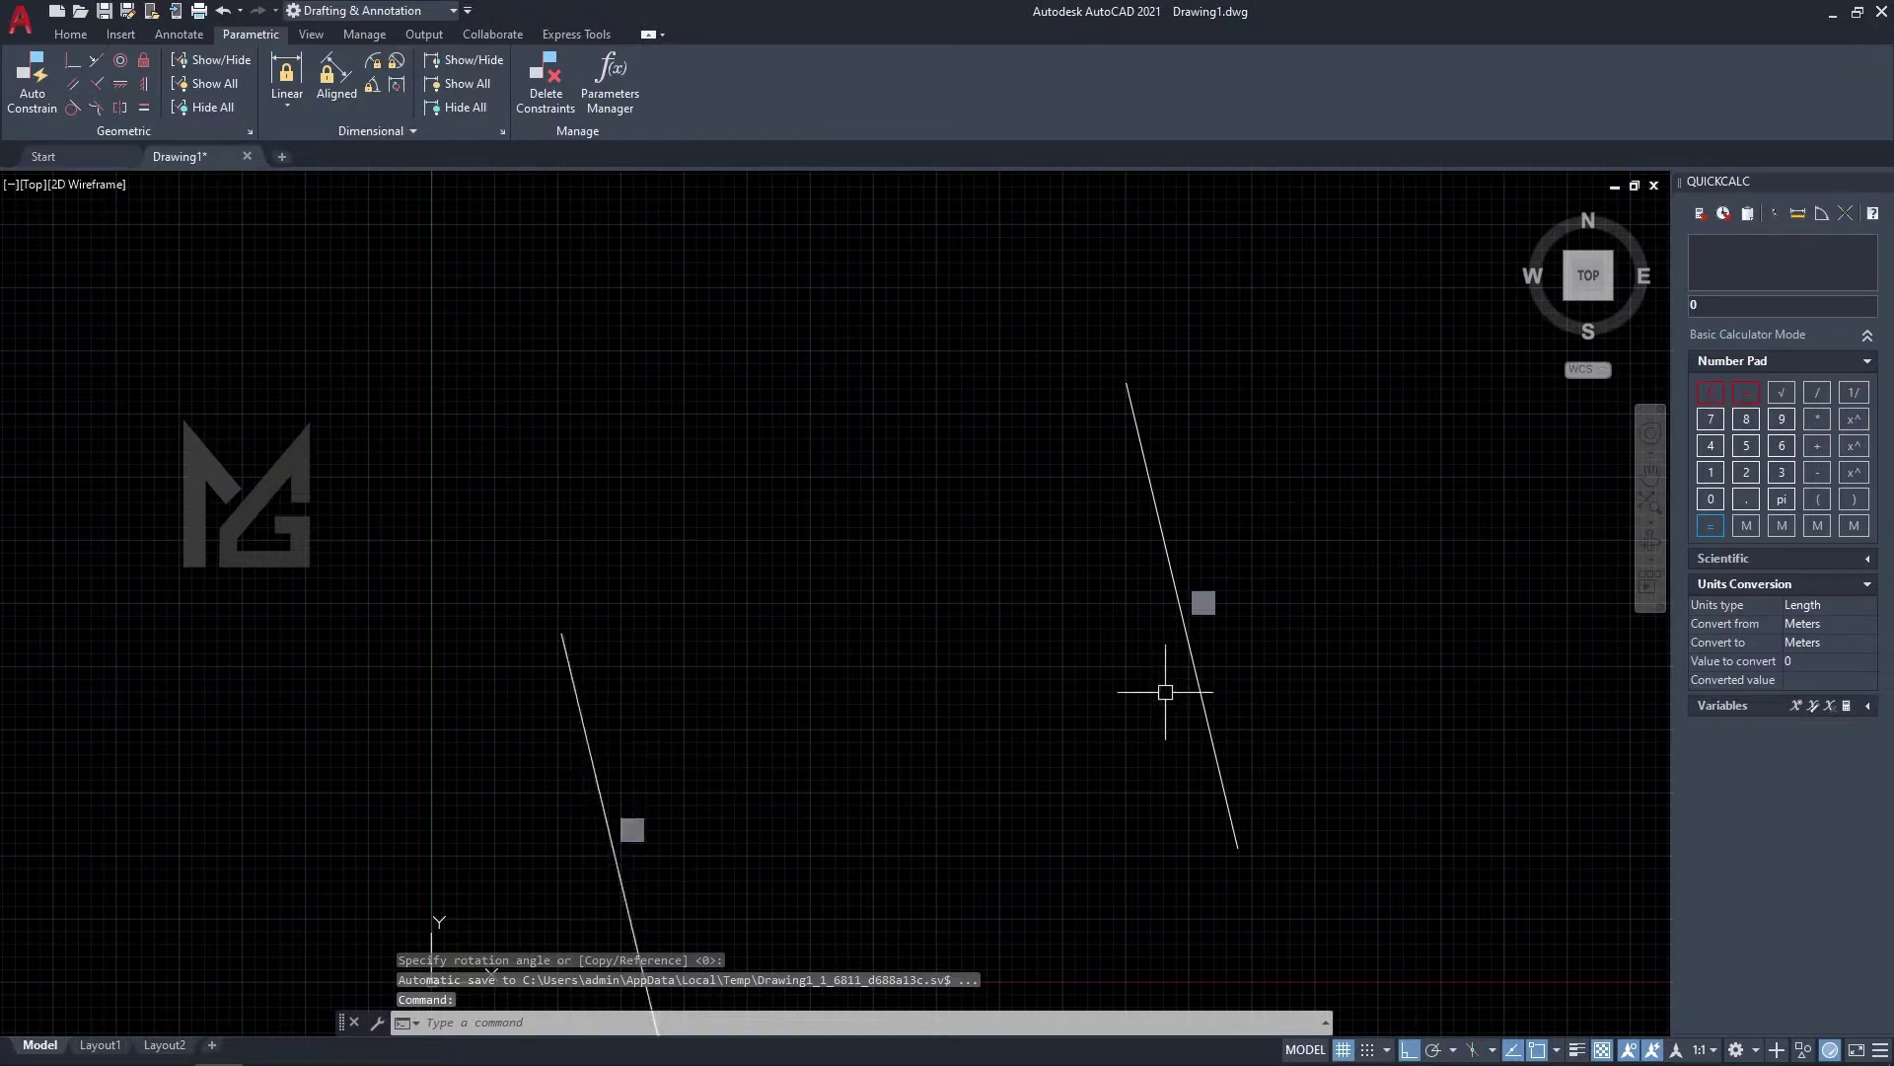
Rotate the right parallel line by about 232° around a point near its upper end.
left_click(1136, 431)
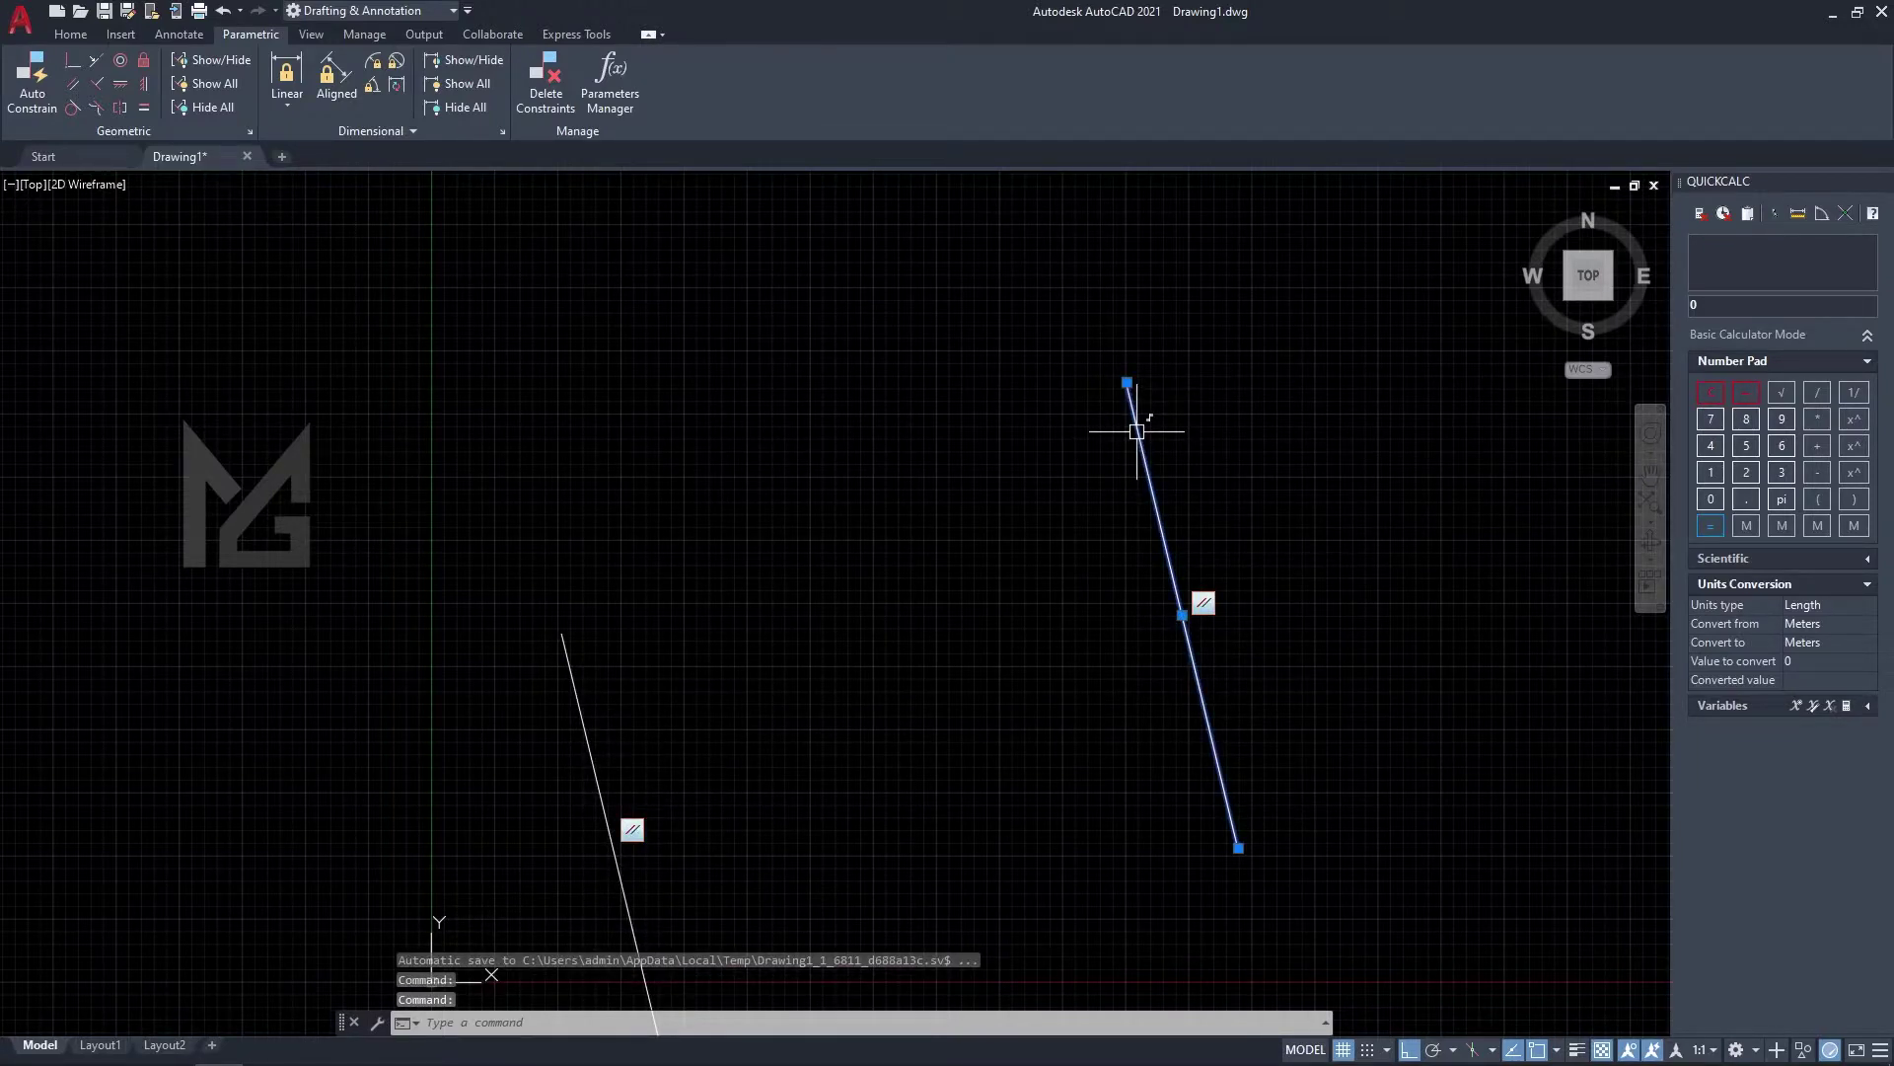
key("Escape")
left_click(1167, 515)
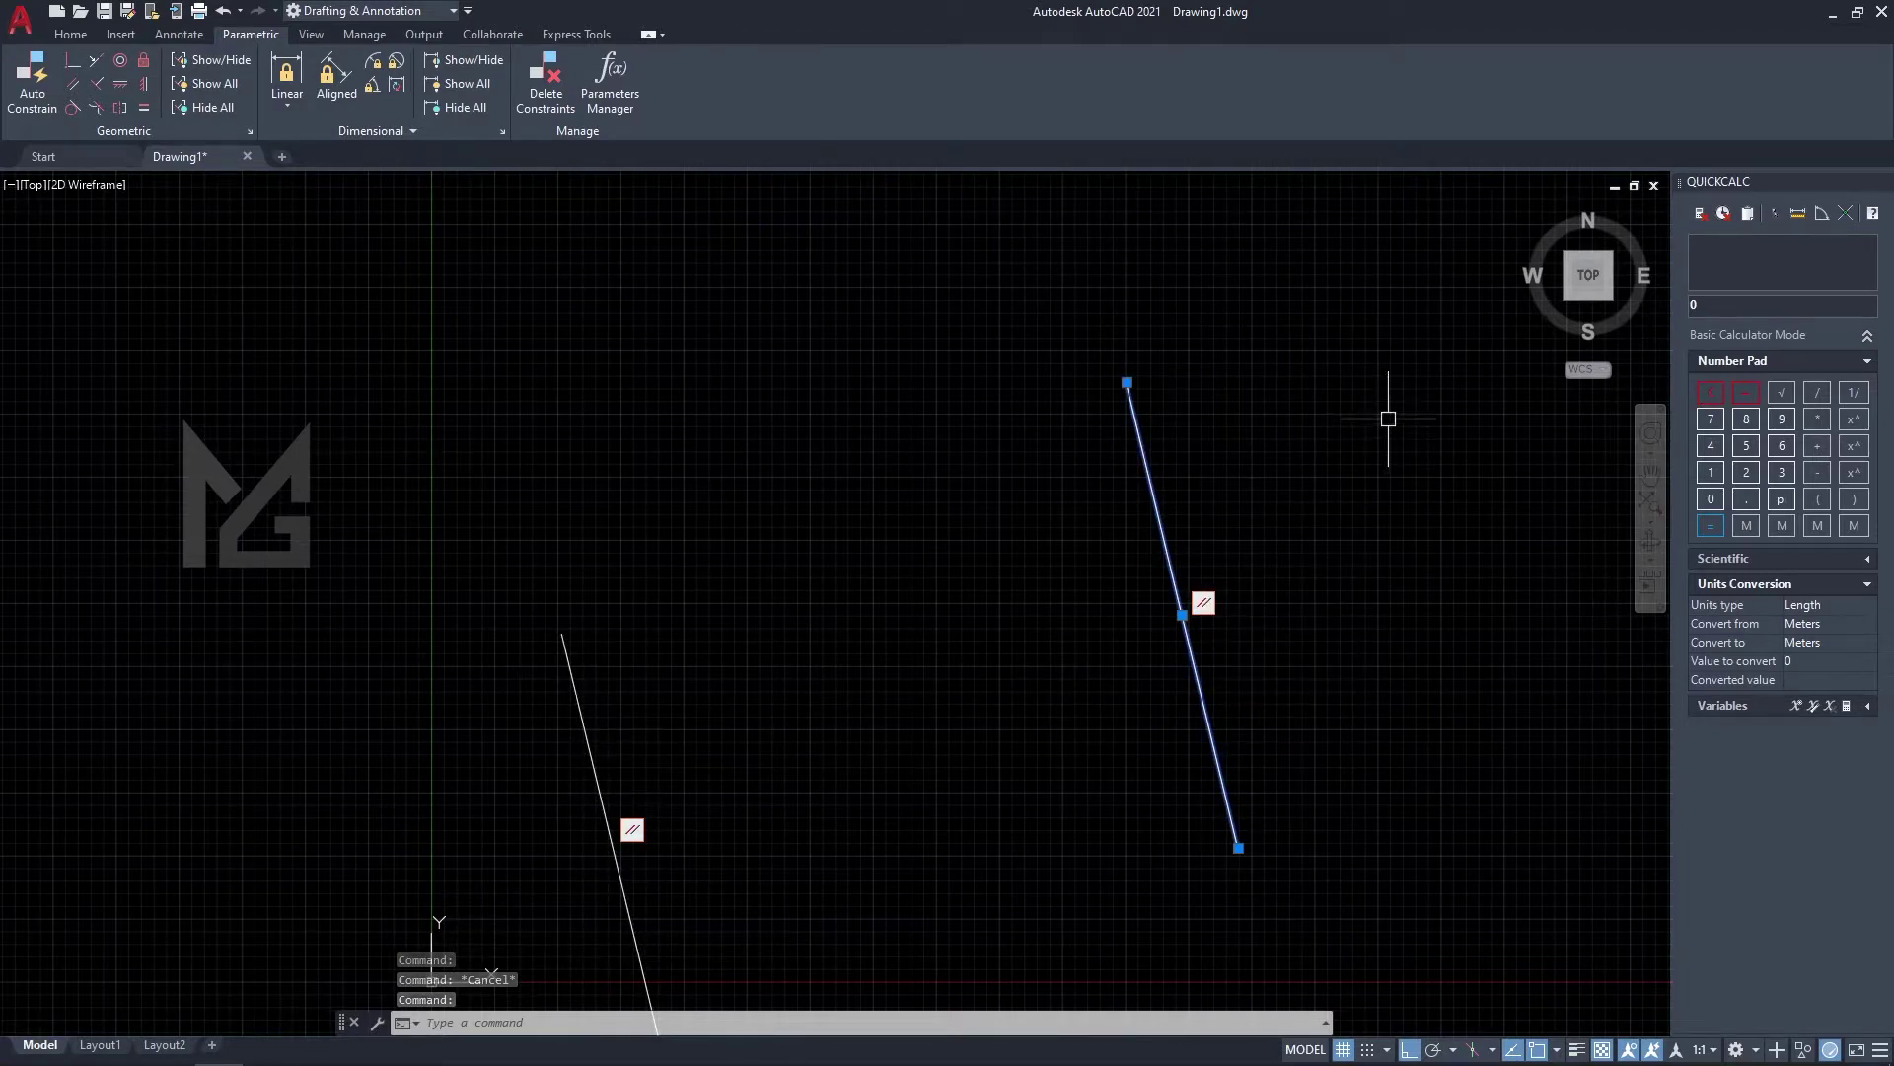
type("o")
key("Return")
left_click(1145, 454)
key("F8")
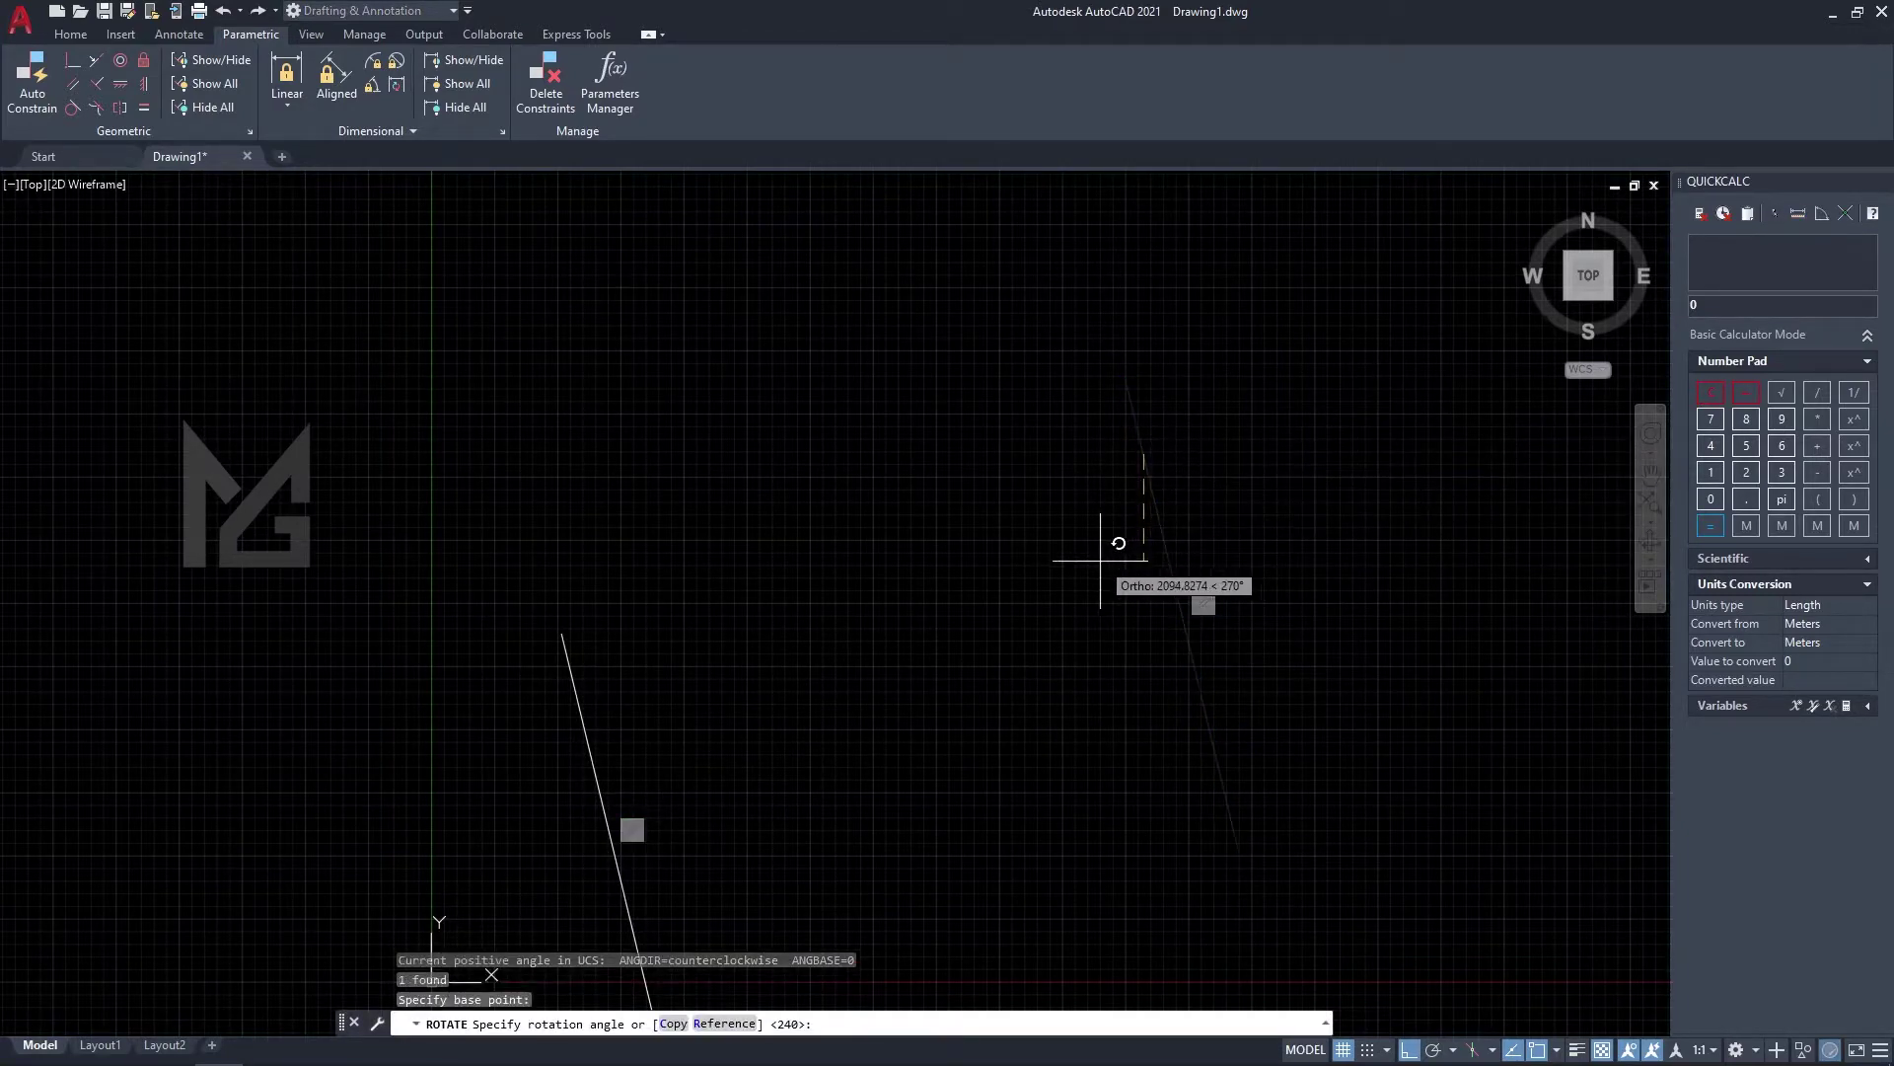
left_click(1067, 546)
Select both parallel lines and delete them from the drawing.
scroll(1066, 545, "down", 3)
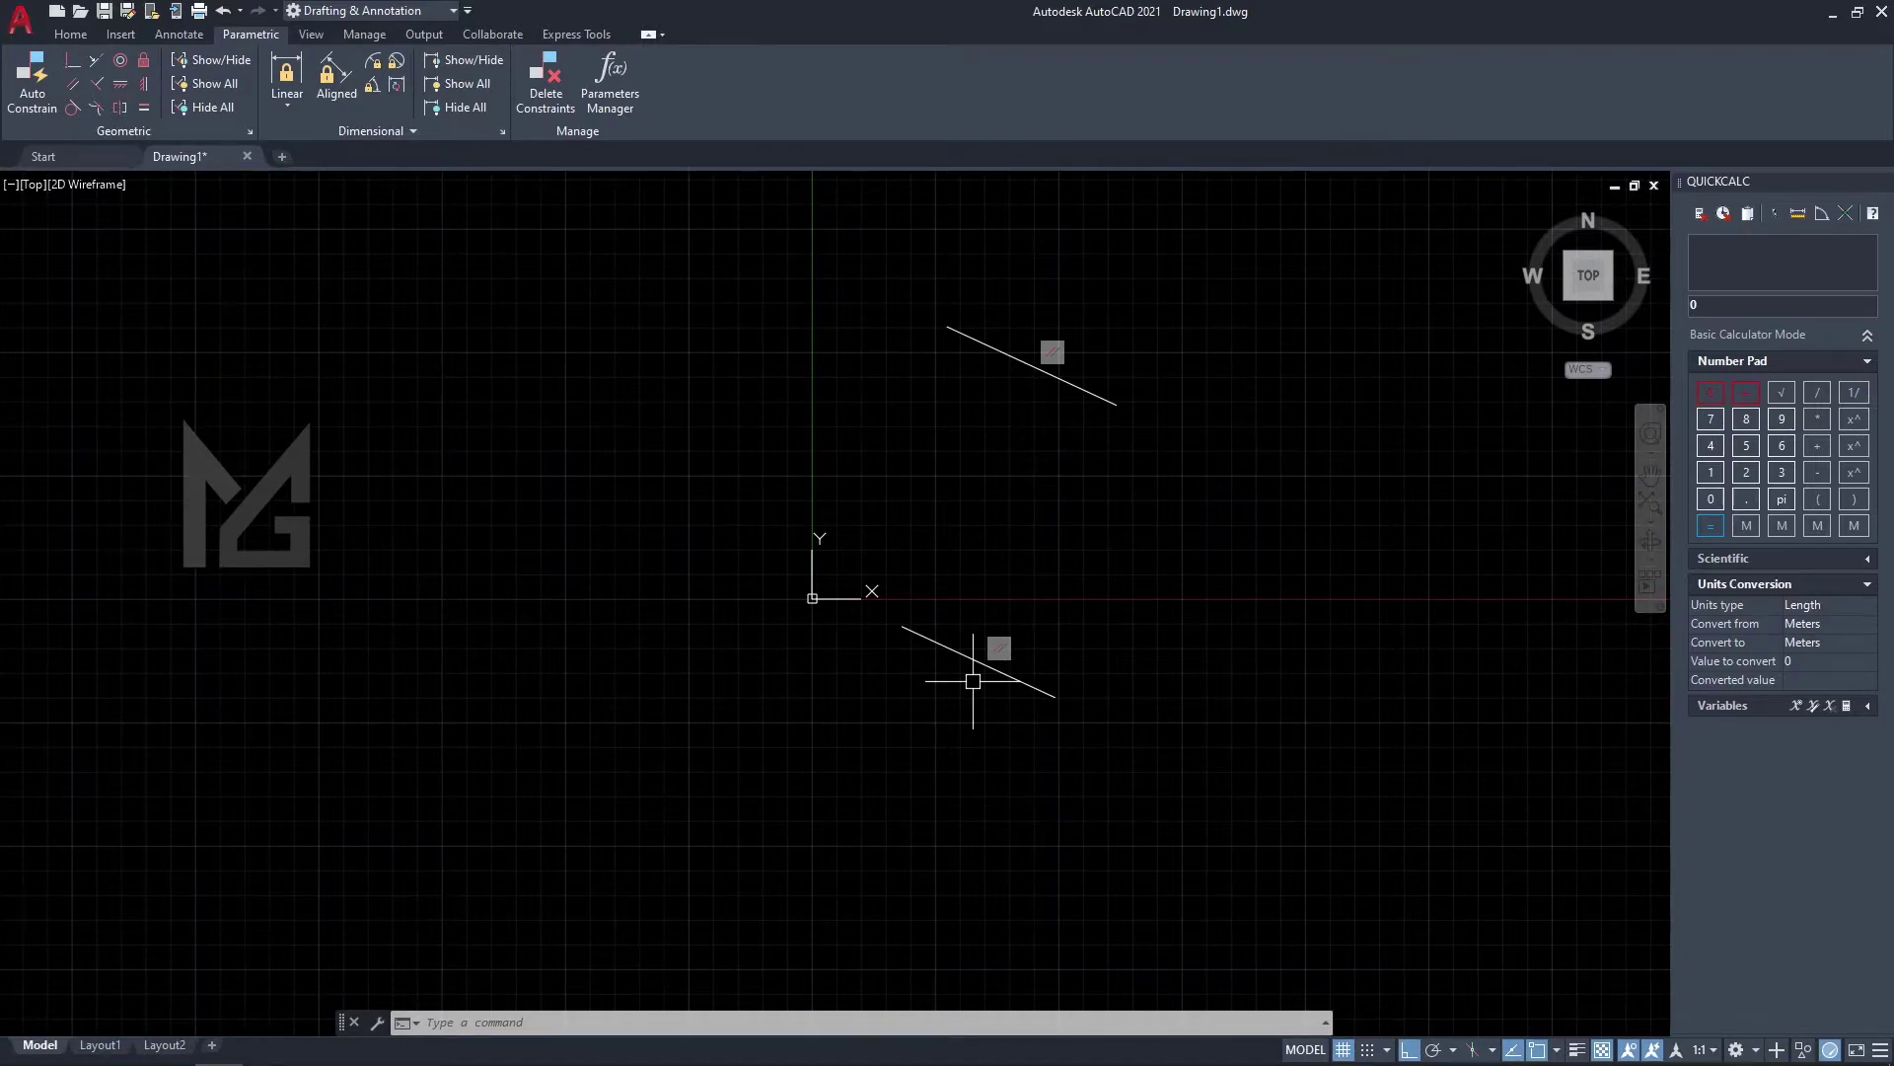
left_click(1206, 788)
left_click(986, 309)
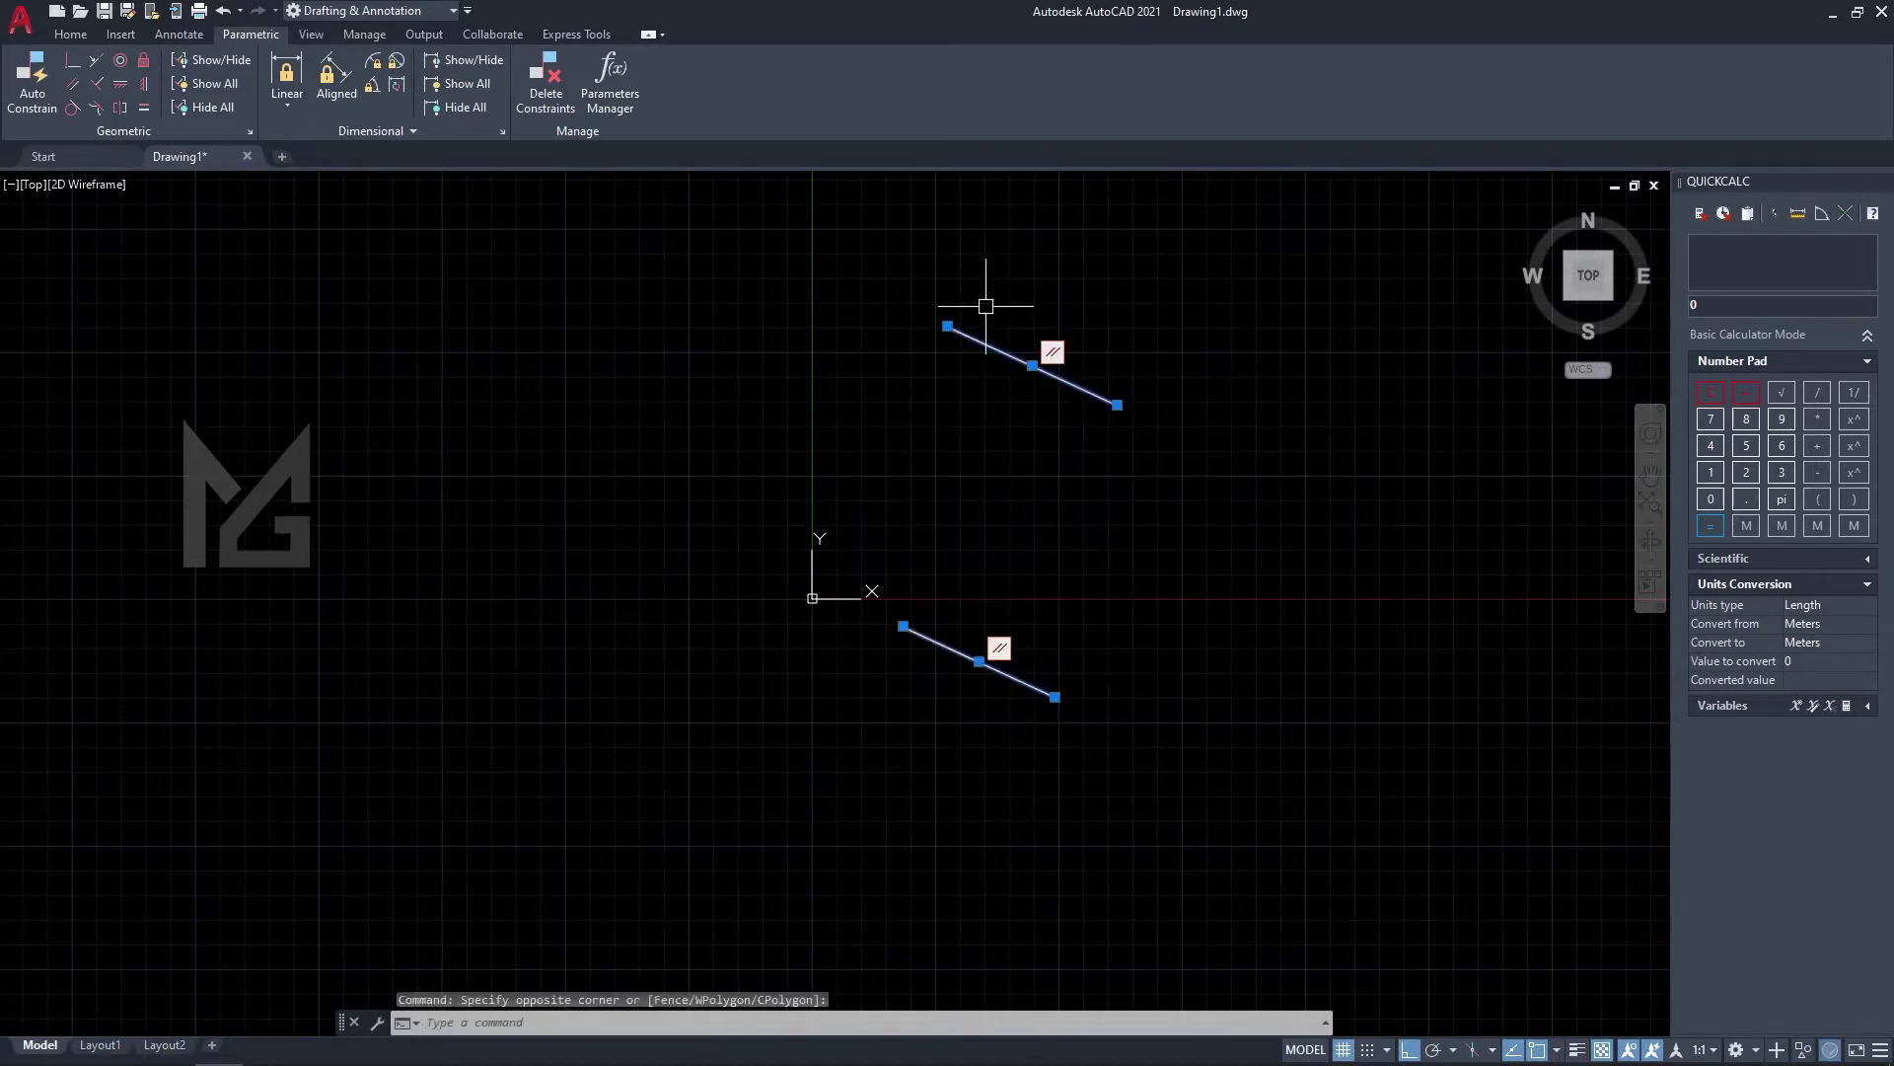
key("Delete")
Draw a horizontal line above the origin, crossing the Y axis.
middle_click_drag(926, 432, 934, 496)
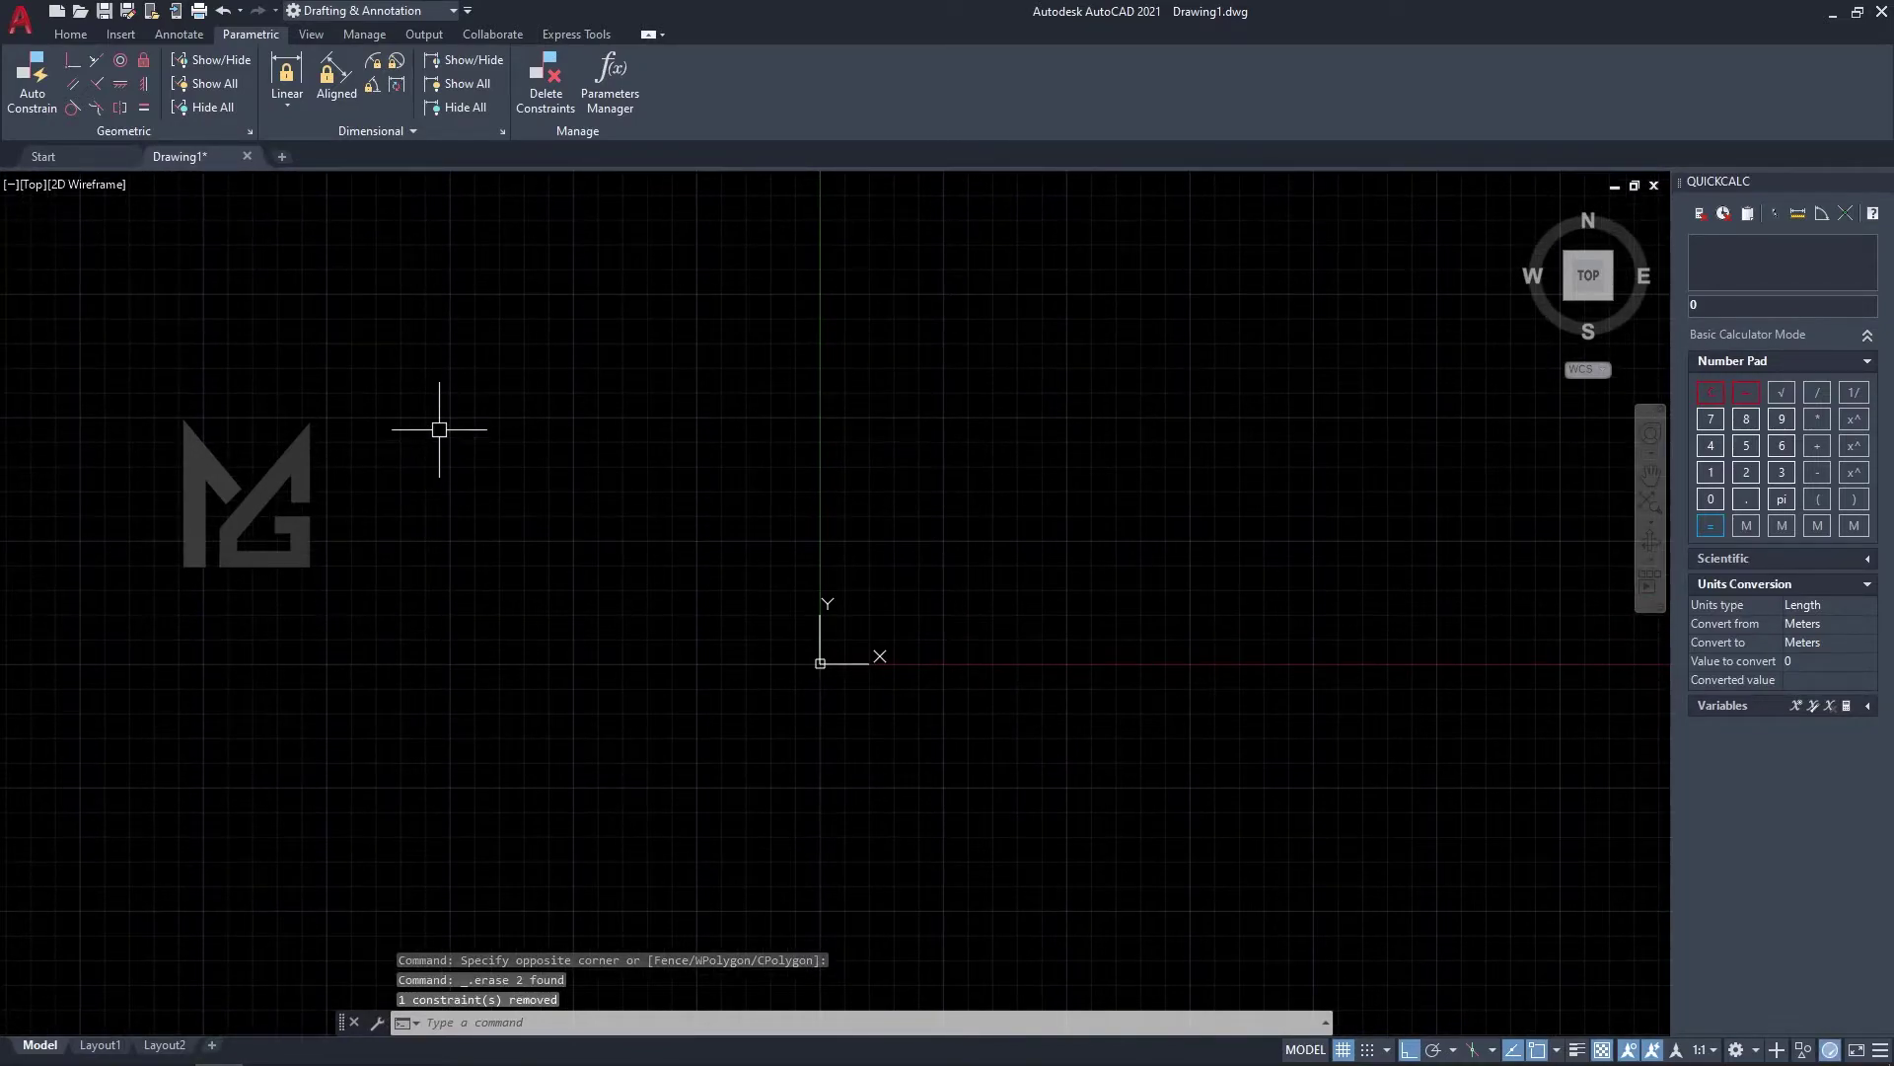
type("l")
key("Return")
left_click(635, 501)
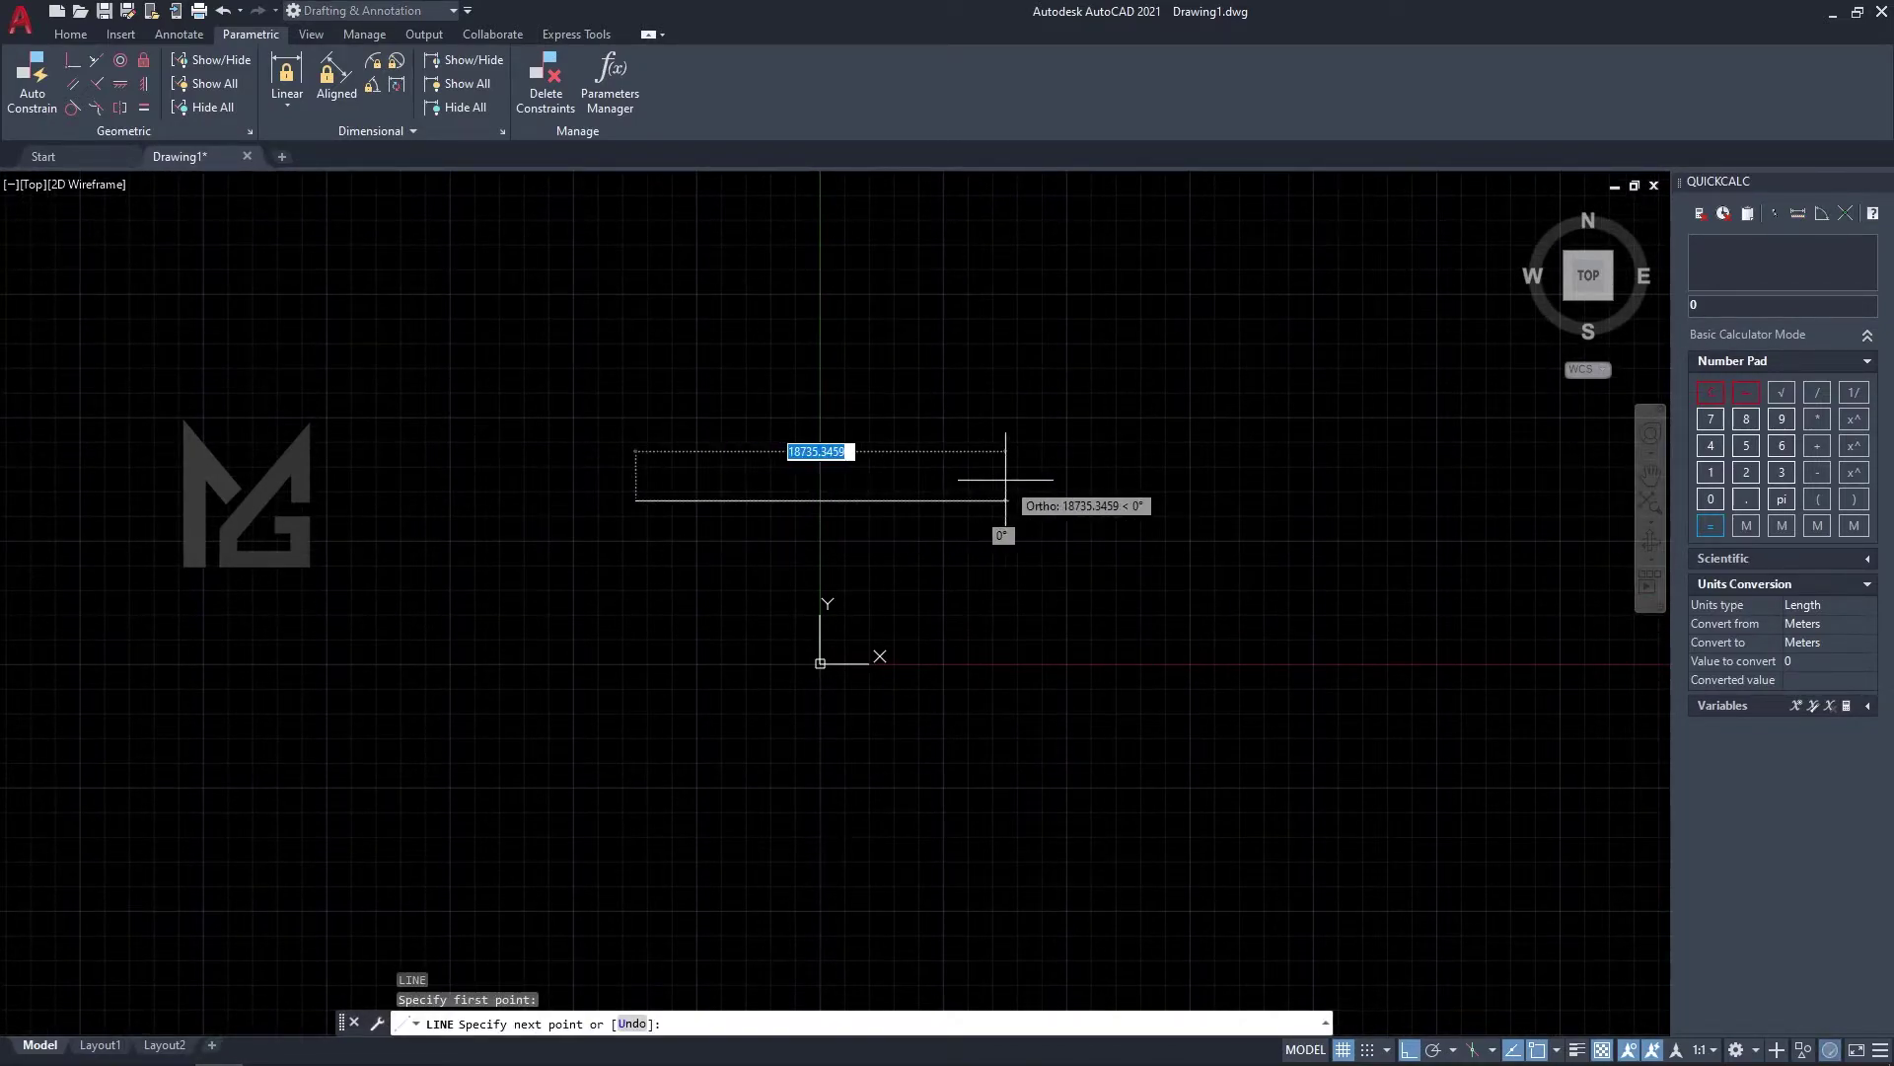
left_click(953, 500)
key("Escape")
Draw a diagonal line above the horizontal line, sloping down to the right past its right end.
middle_click_drag(1029, 534, 1022, 601)
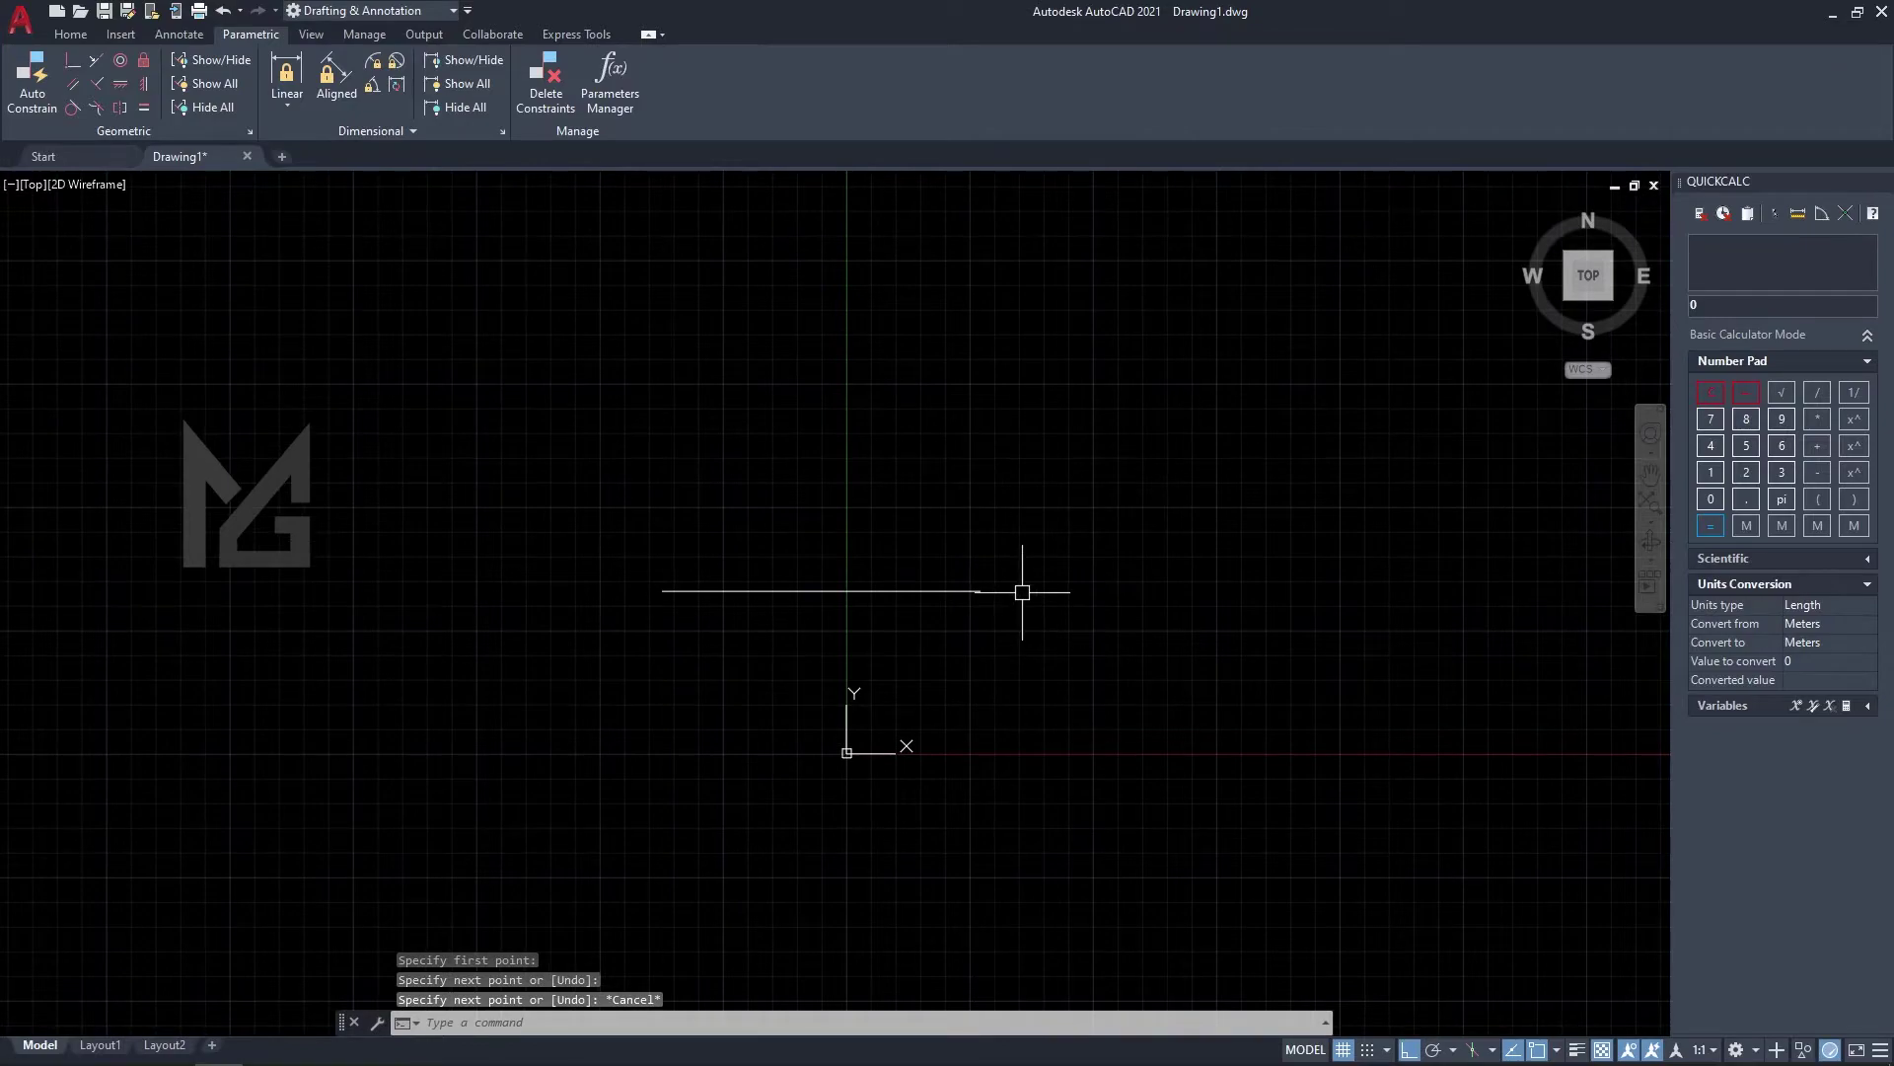
type("l")
key("Return")
left_click(883, 395)
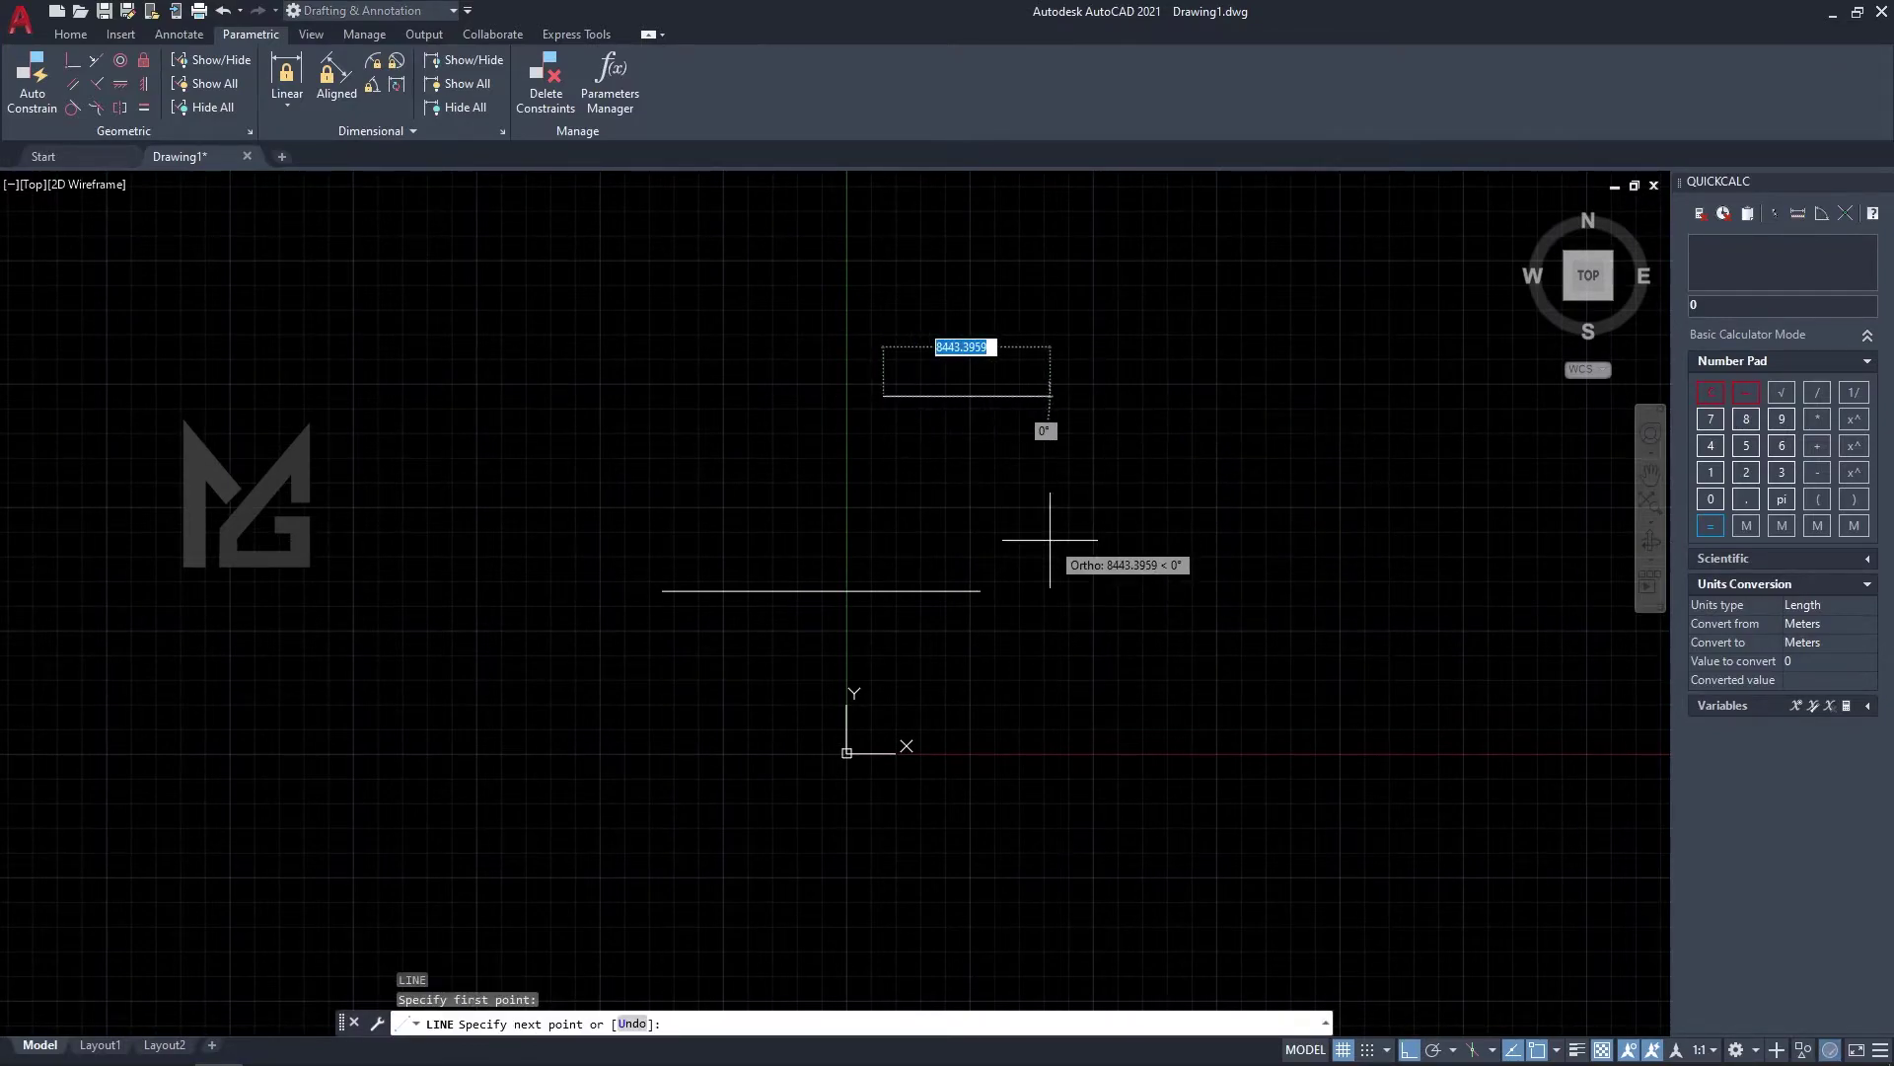
key("F8")
left_click(1048, 562)
key("Escape")
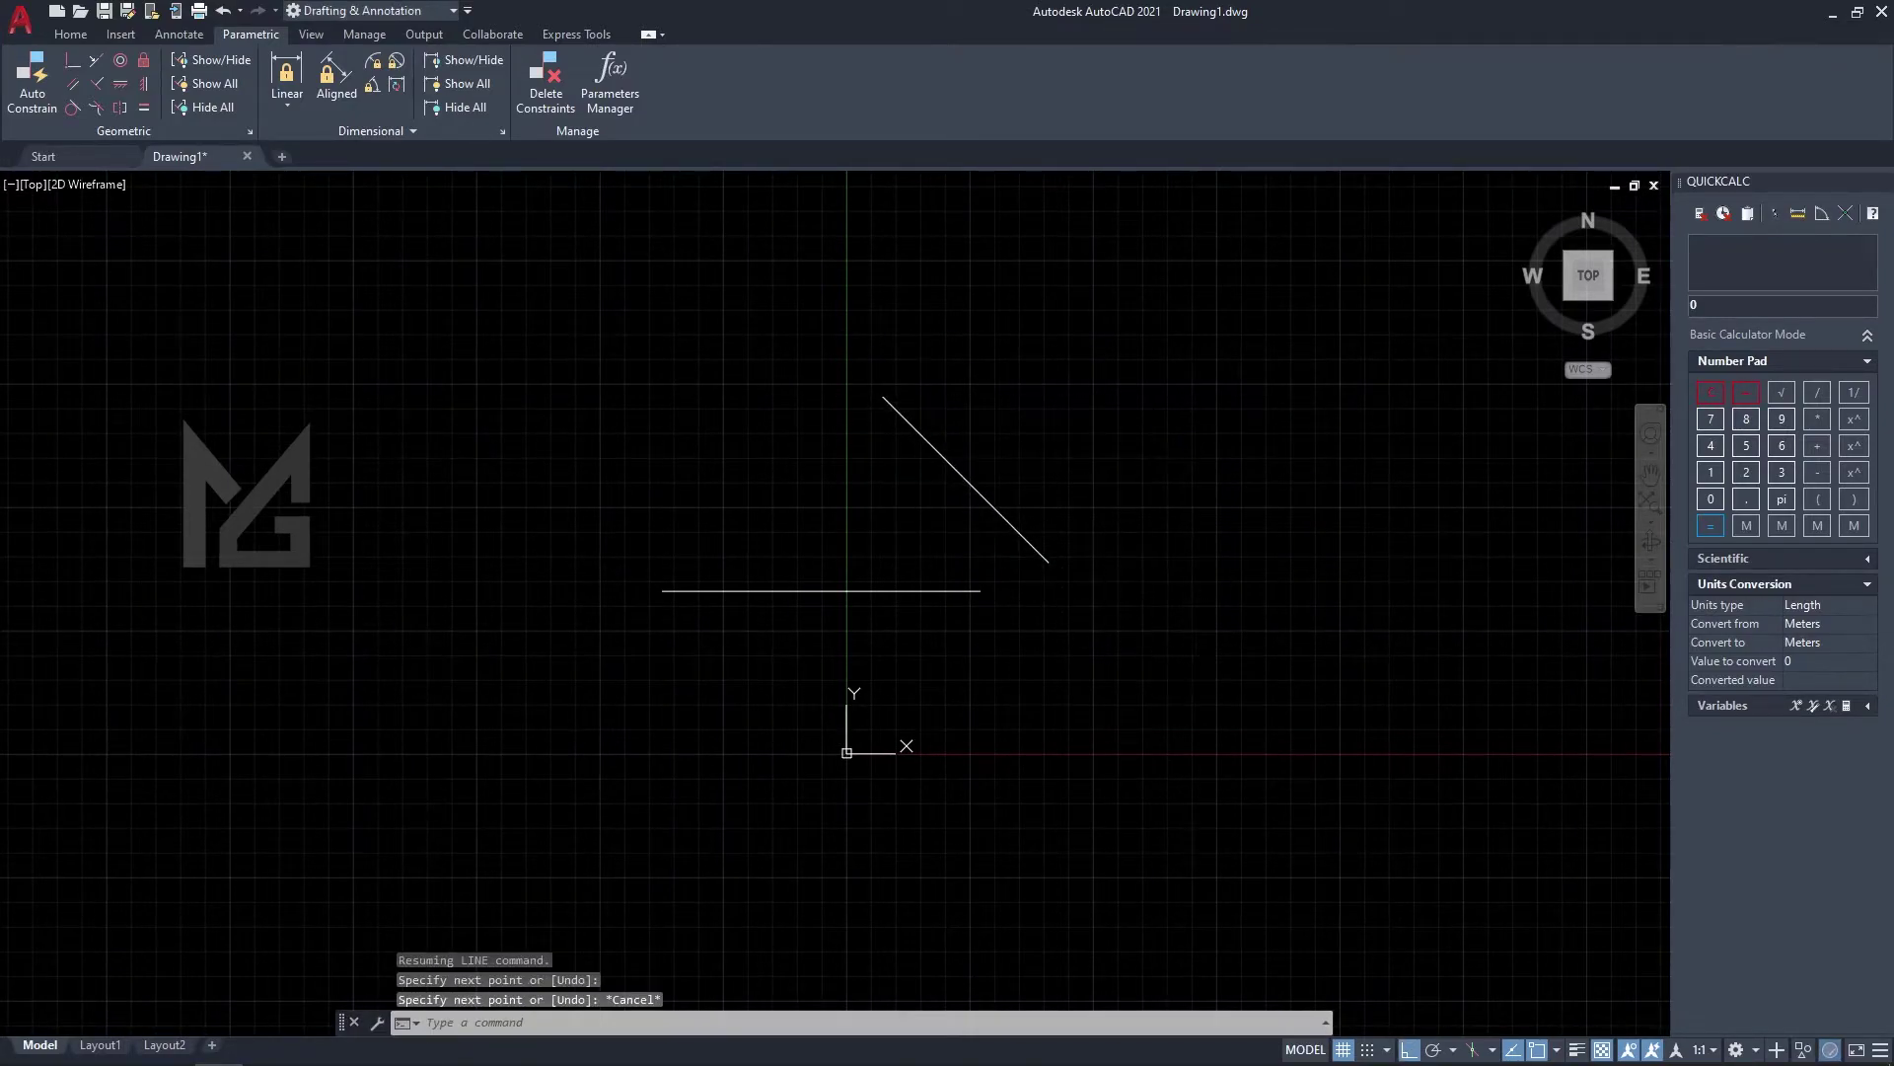
key("Escape")
Try a perpendicular constraint with the diagonal line as reference for the horizontal line, and undo it.
left_click(96, 83)
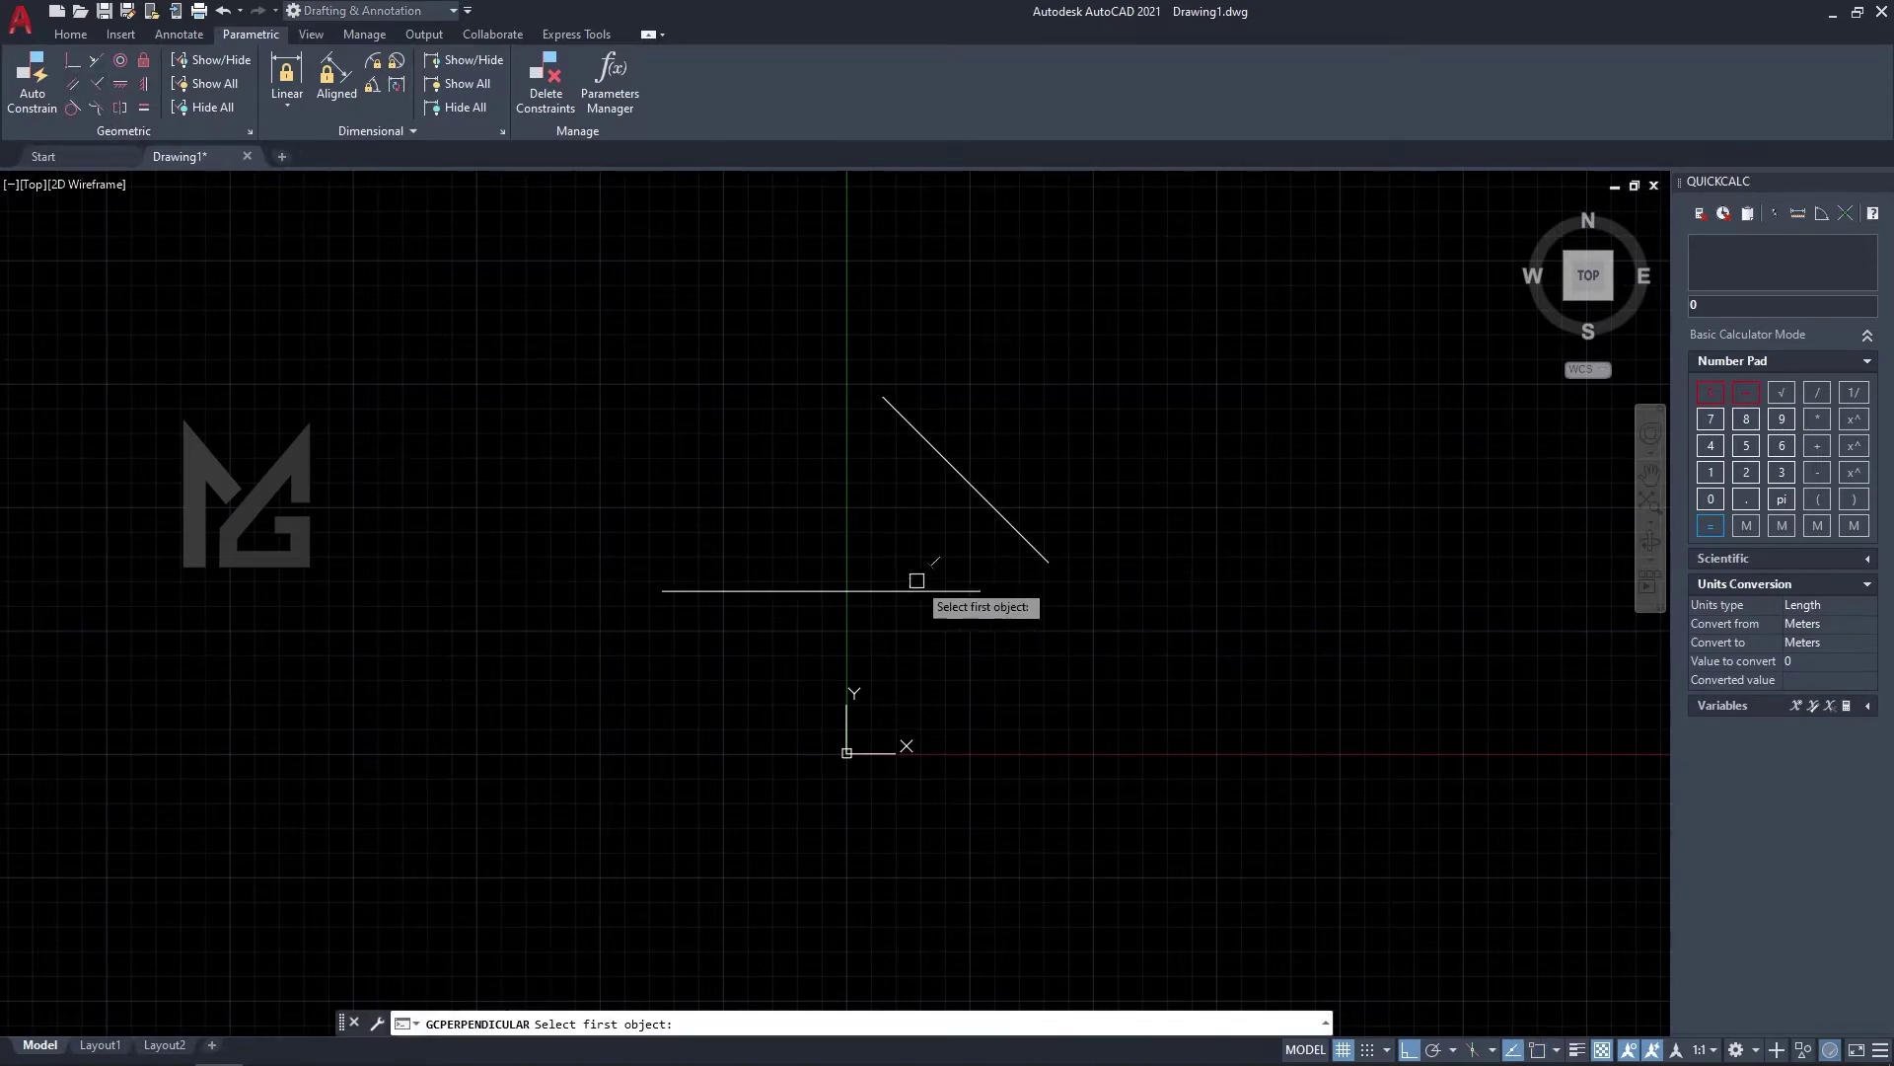
left_click(1016, 530)
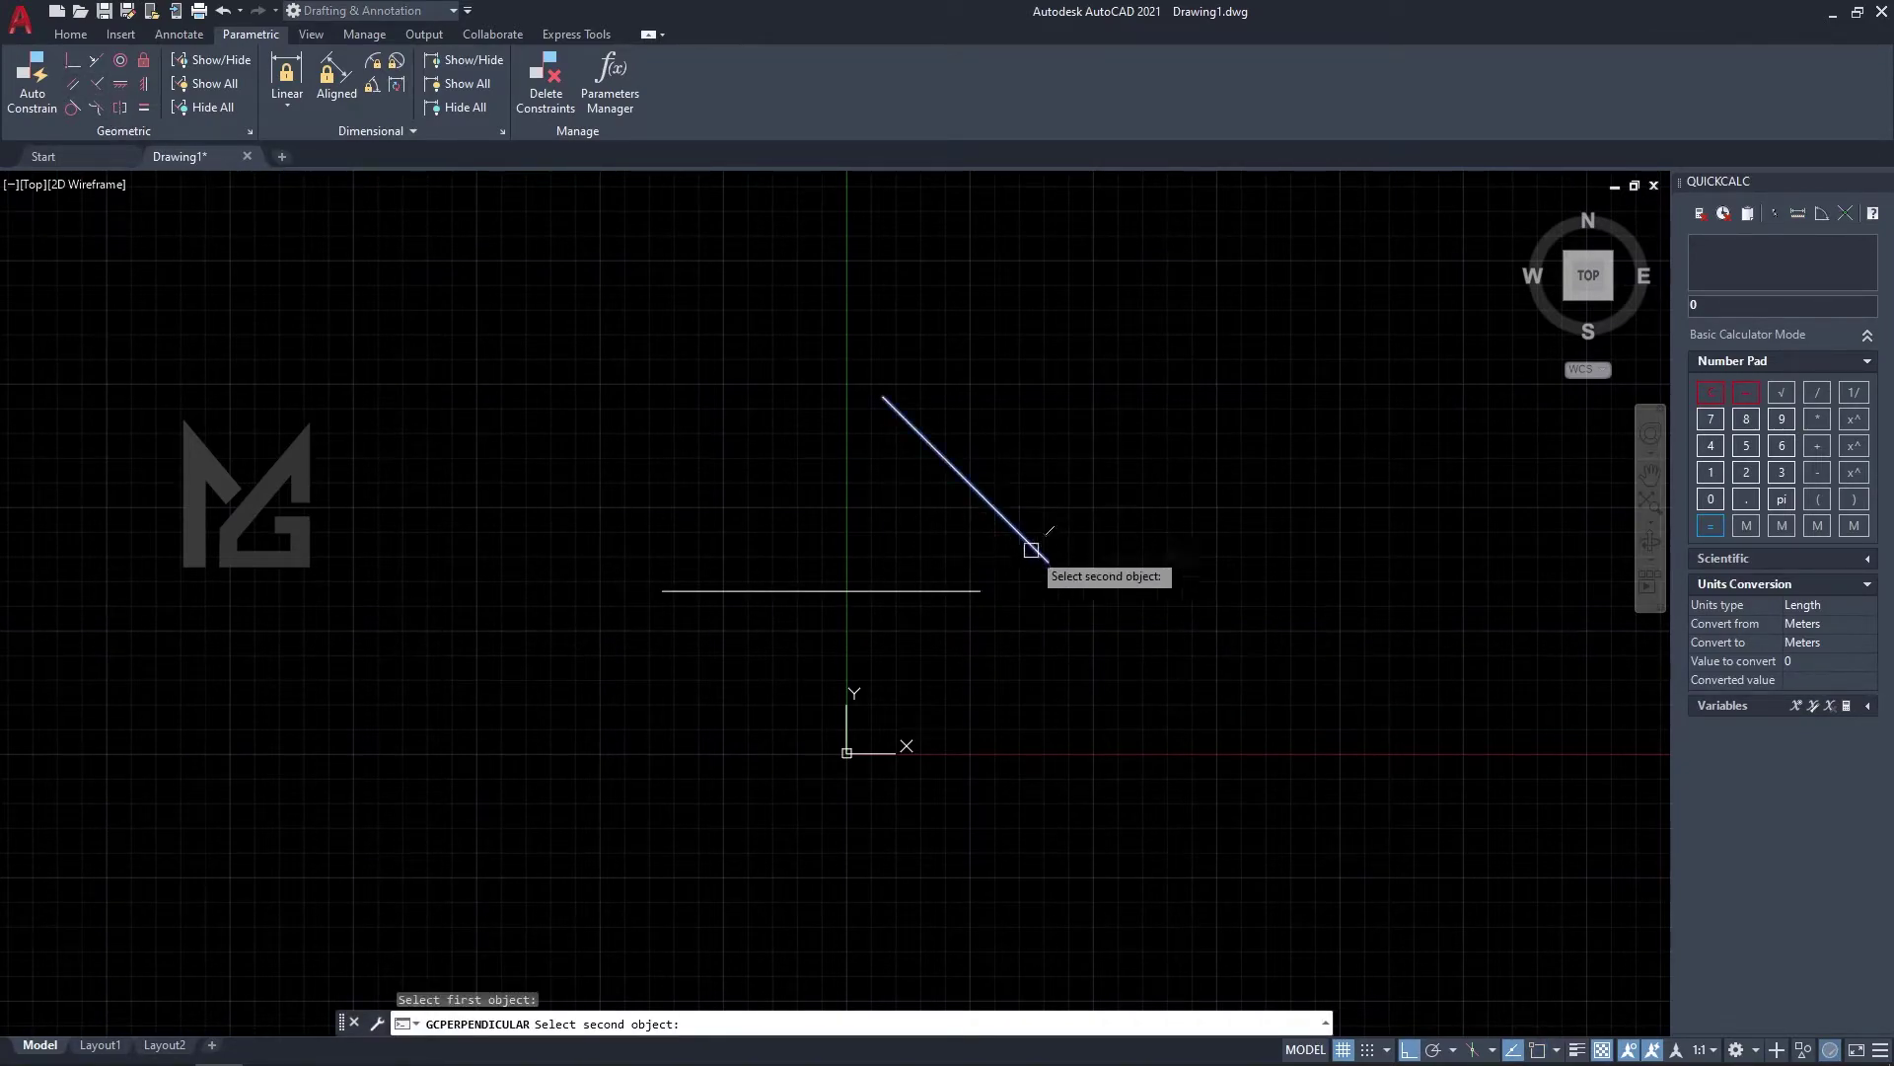
left_click(938, 590)
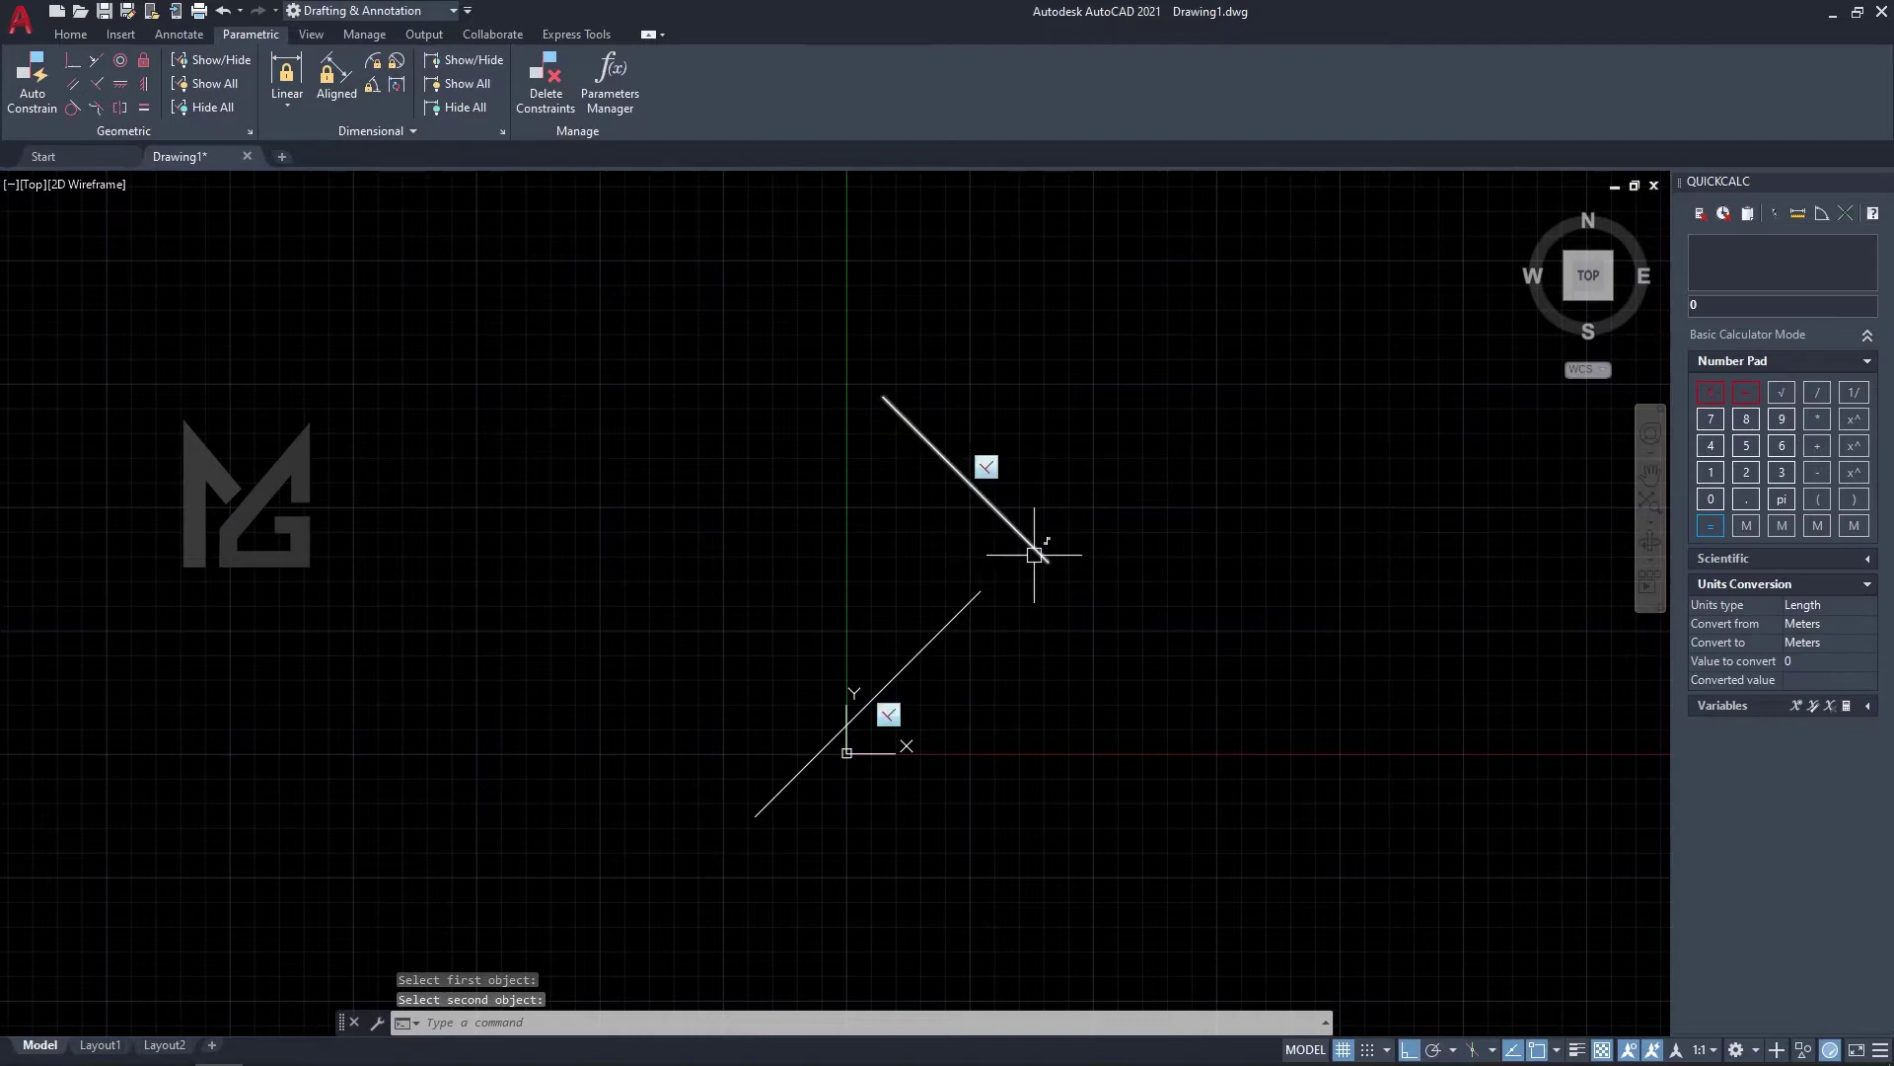
key("ctrl+z")
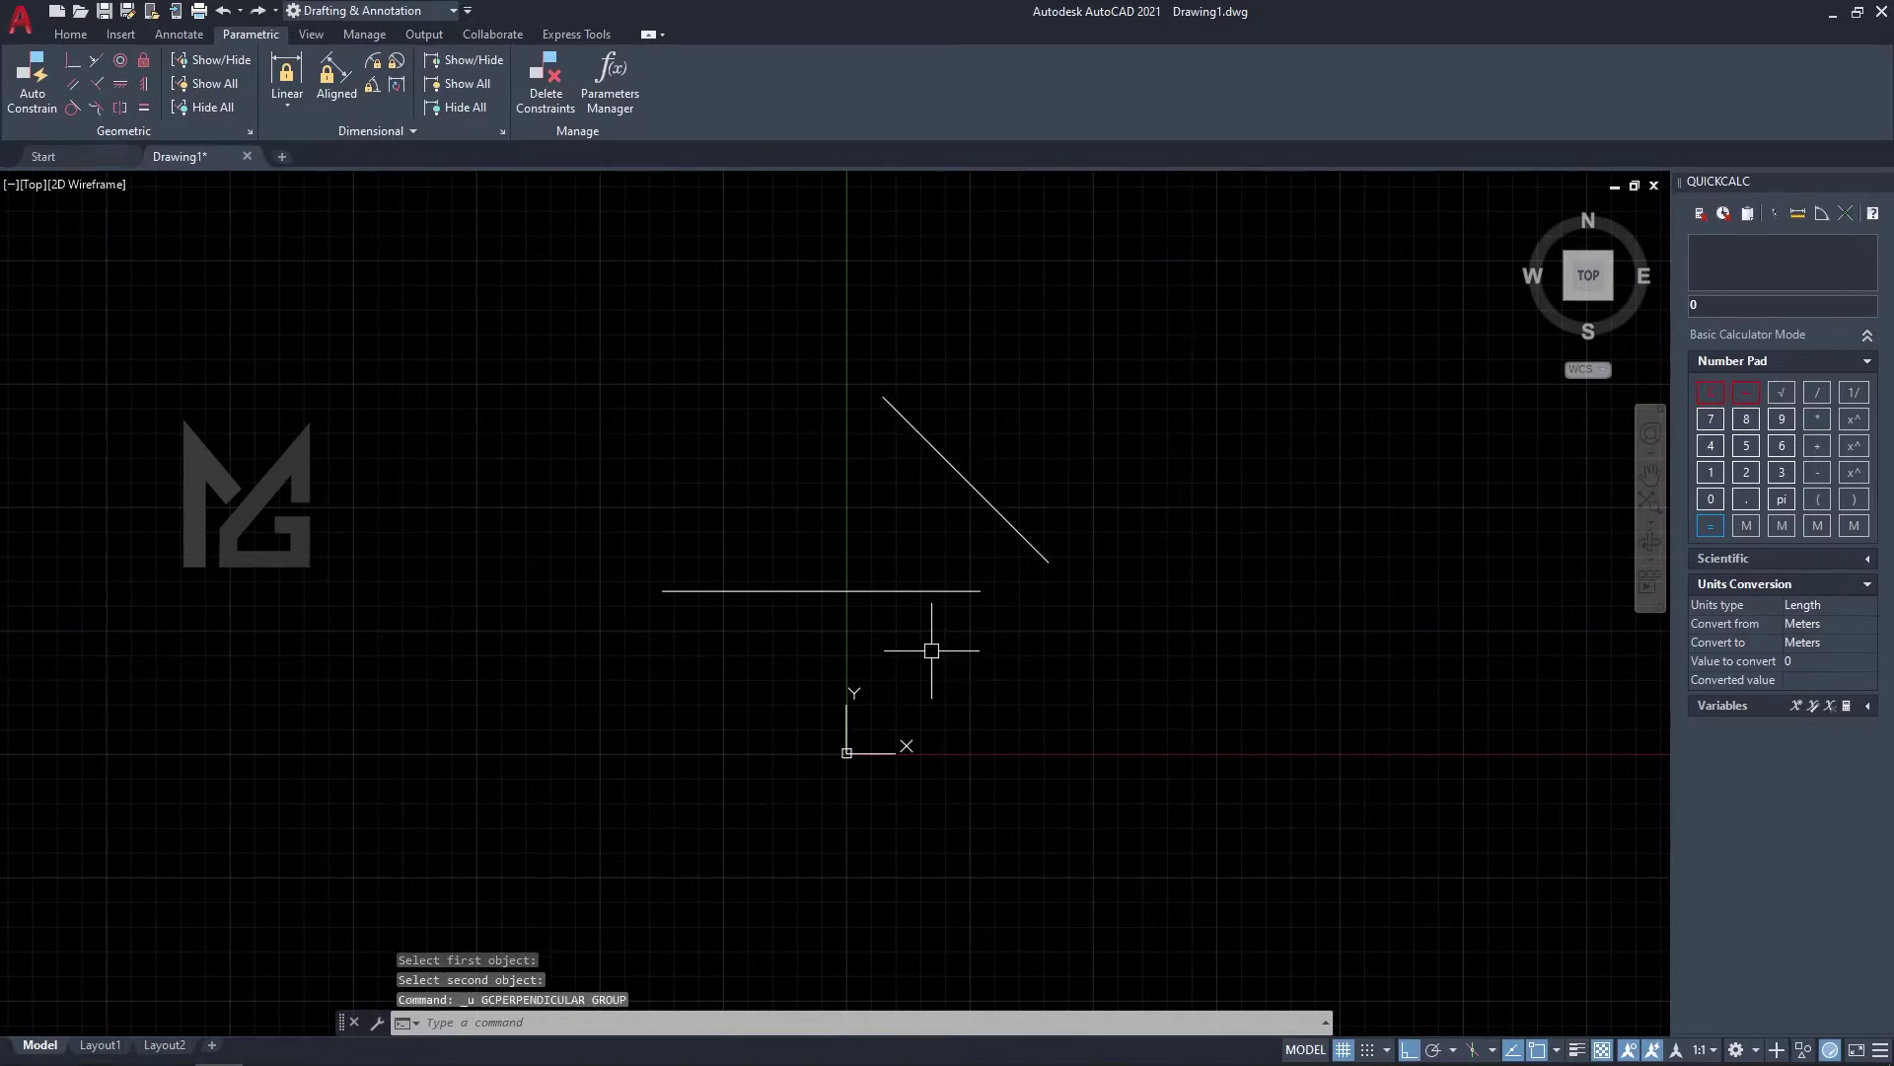
Apply a perpendicular constraint that aligns the diagonal line to the horizontal reference line.
left_click(91, 83)
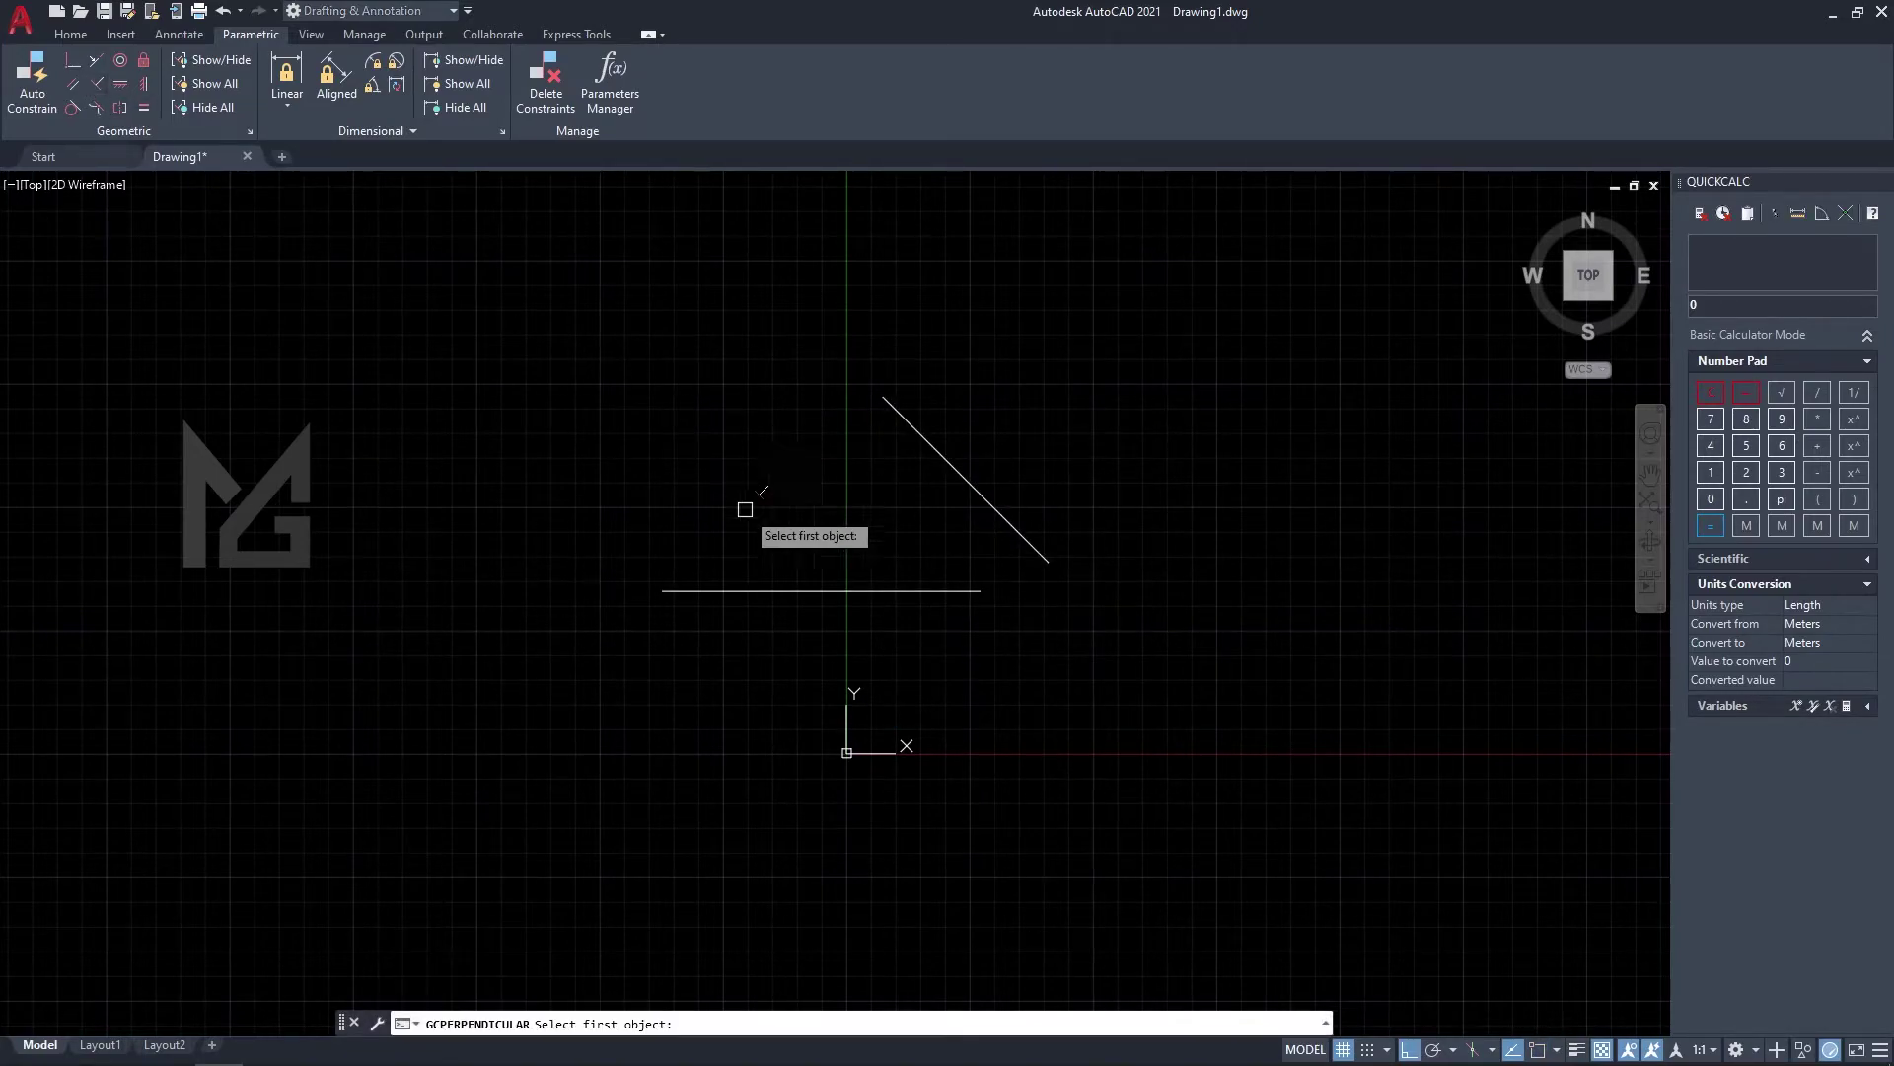
left_click(754, 590)
left_click(1049, 542)
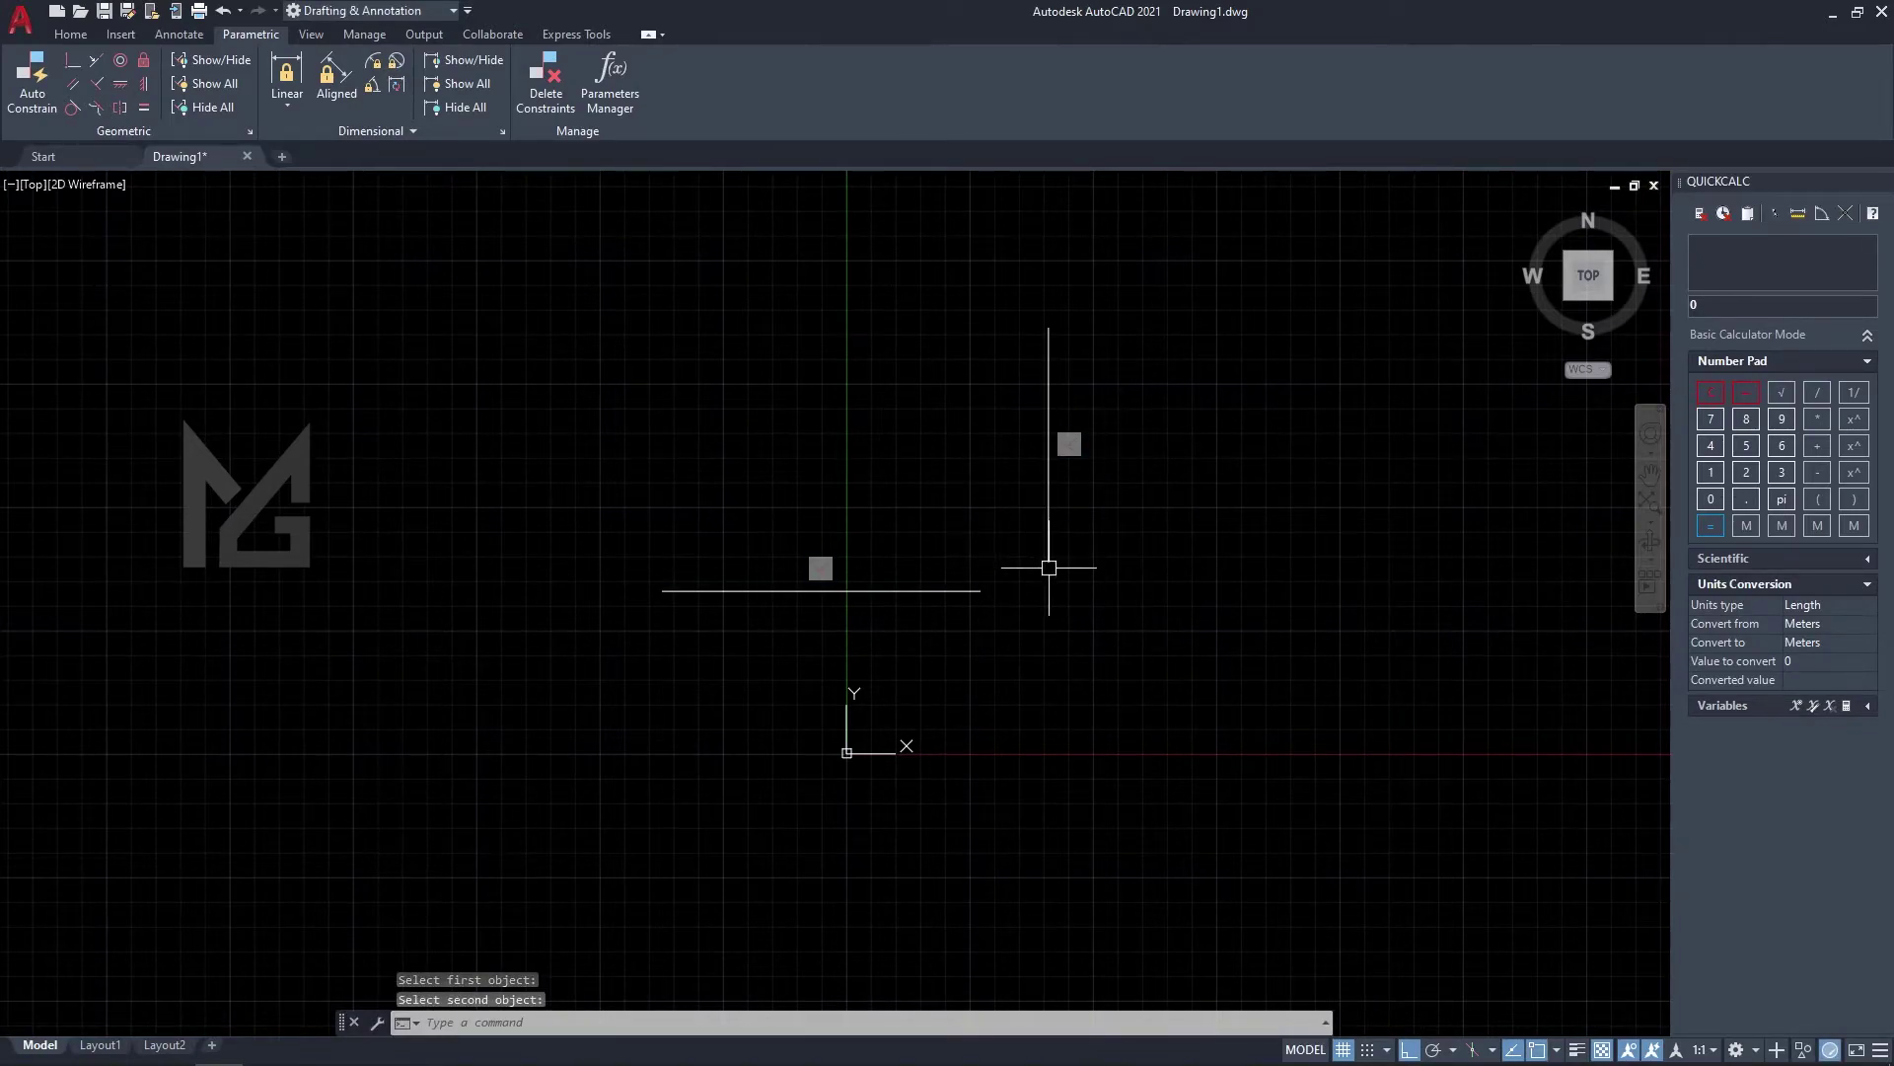
Rotate the horizontal line around its right endpoint to an oblique angle, with orthogonal mode off.
left_click(968, 591)
type("ro")
key("Return")
left_click(1017, 623)
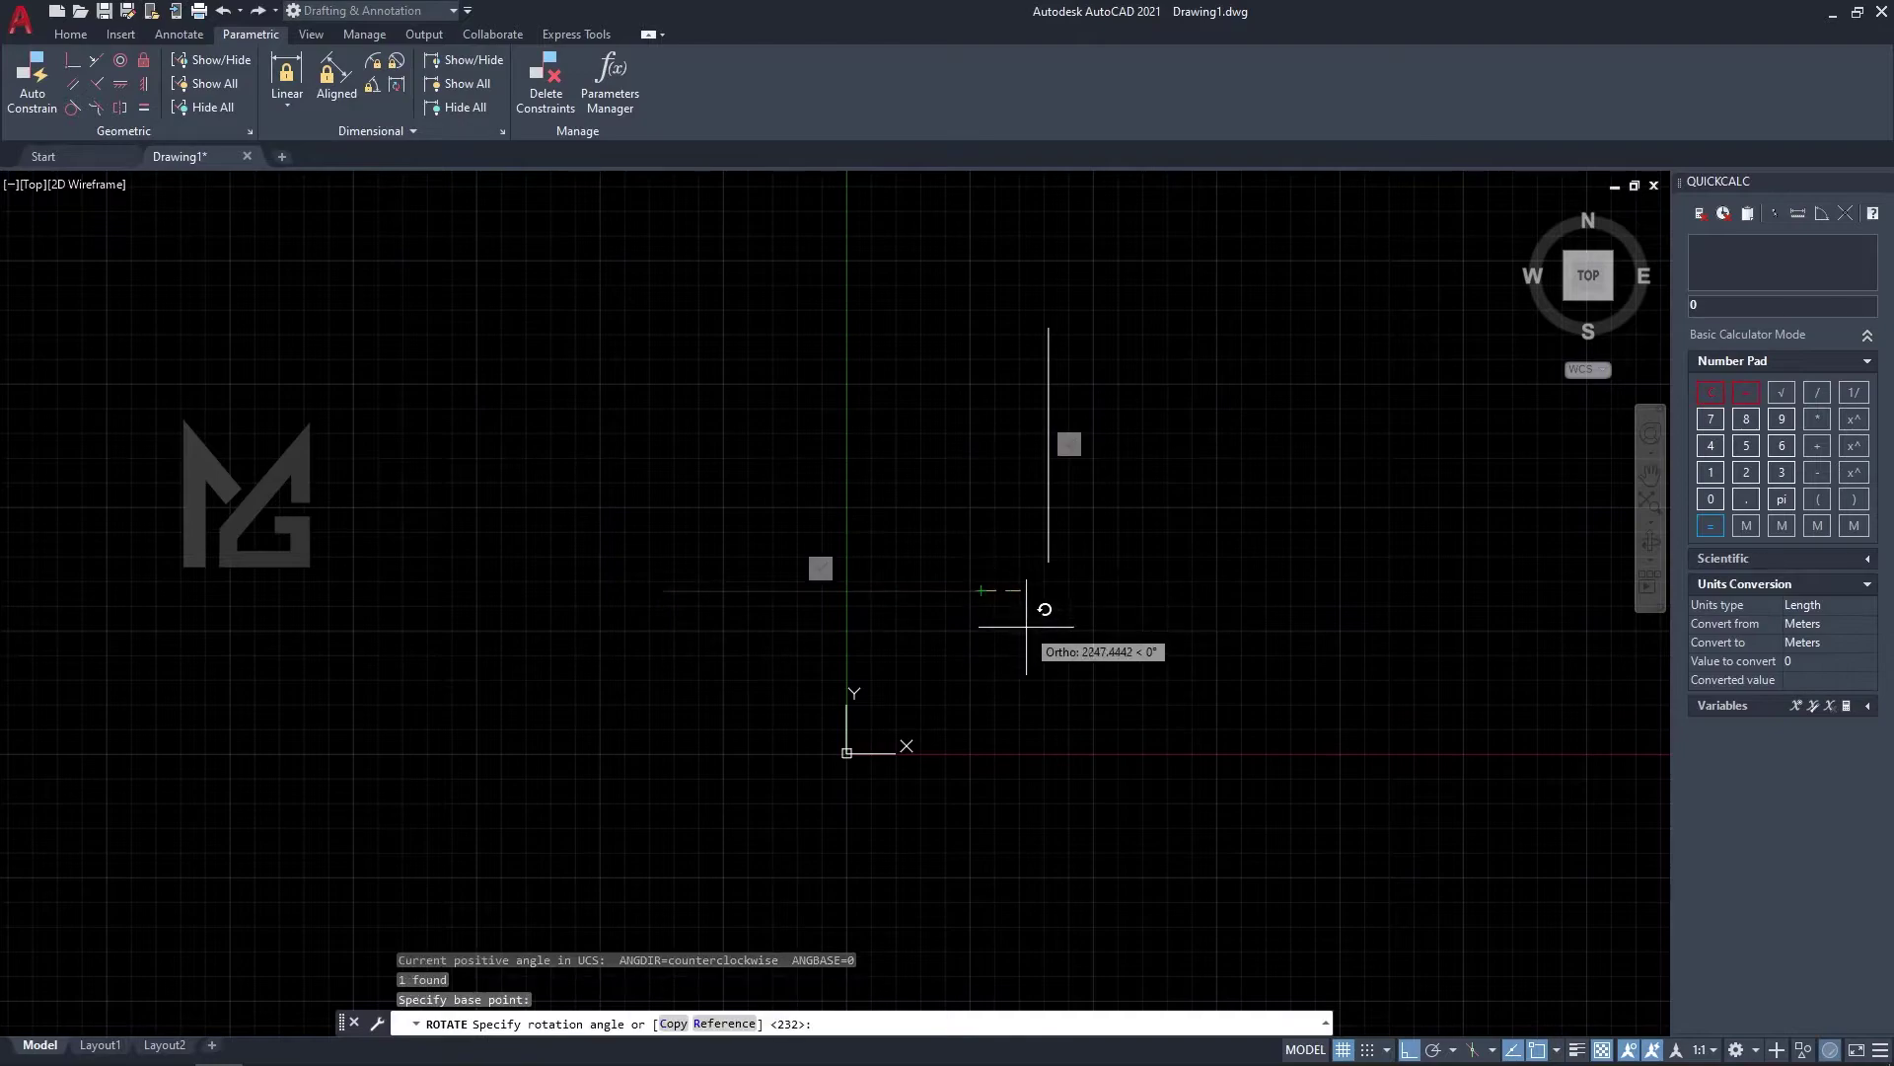
key("F8")
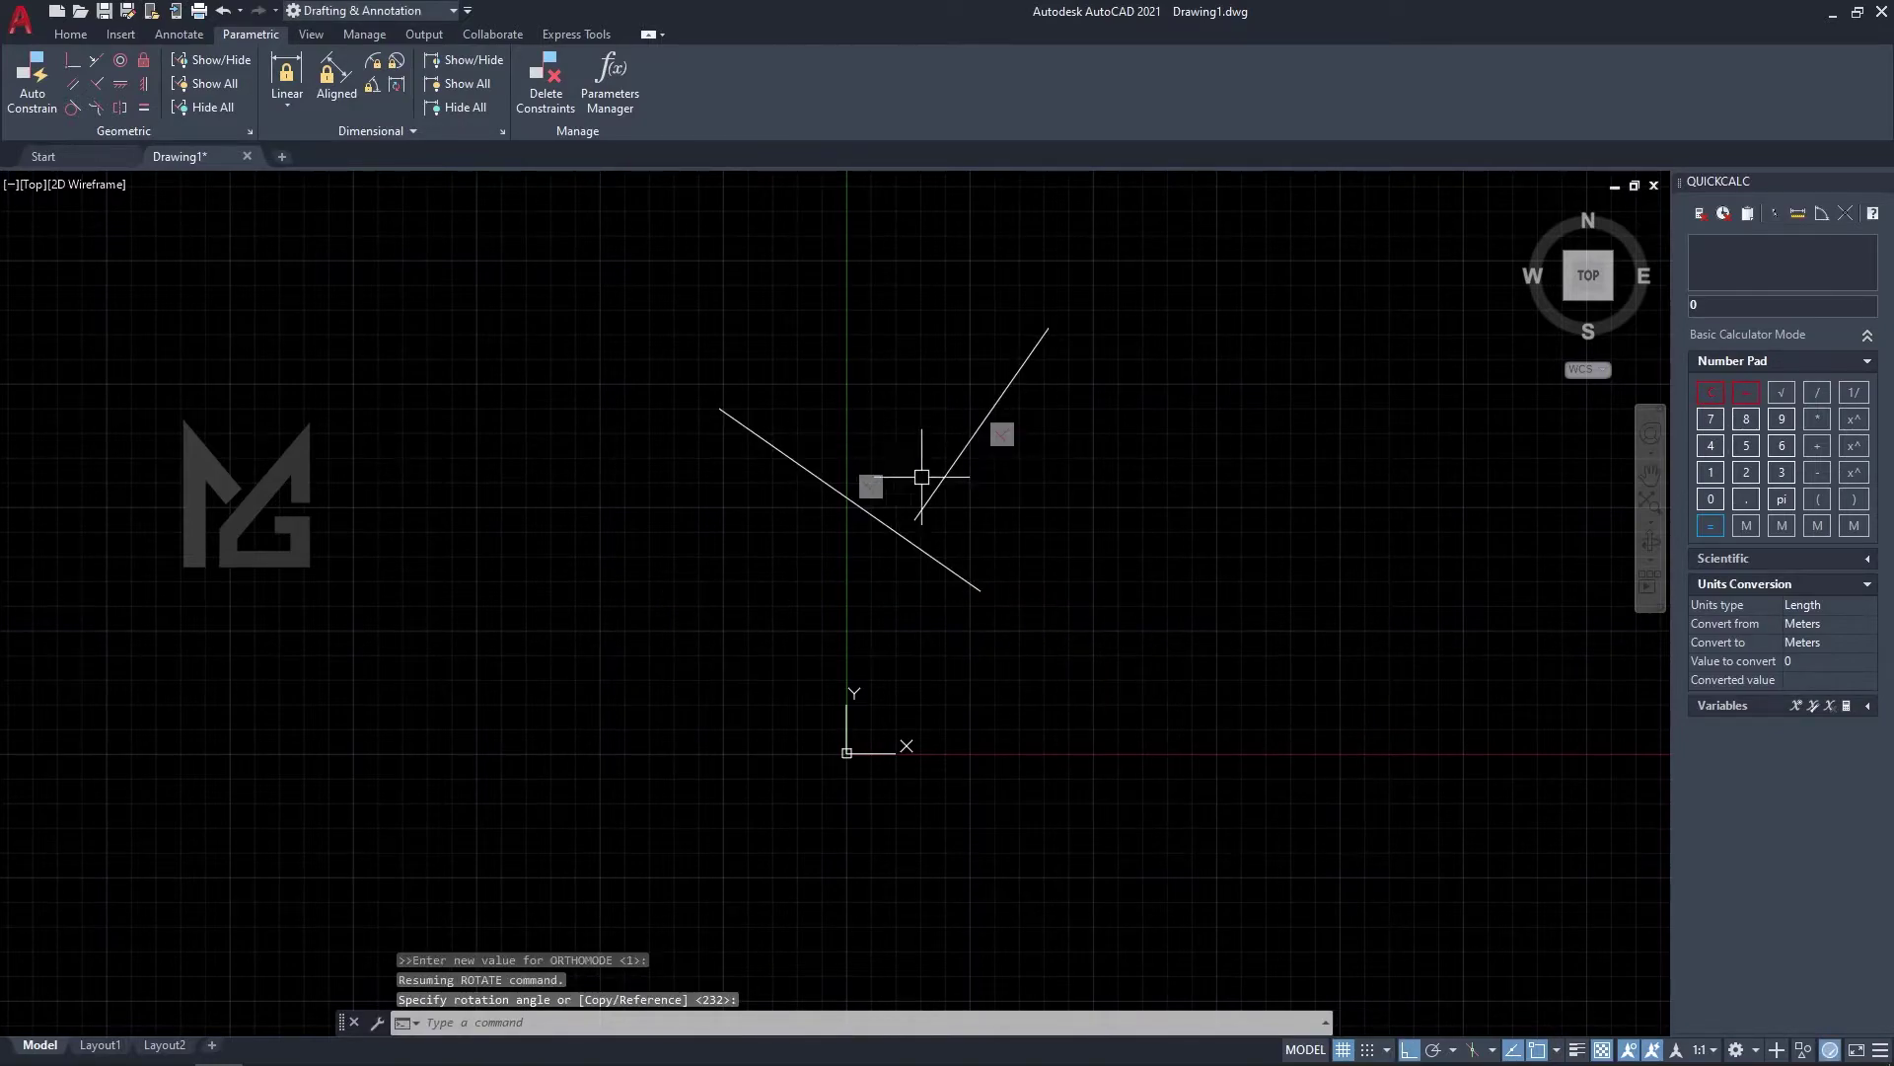
Select both perpendicular lines and delete them from the drawing.
left_click(1061, 677)
left_click(875, 427)
key("Delete")
Draw a long diagonal line sloping down to the right and apply a horizontal constraint to it.
type("l")
key("Return")
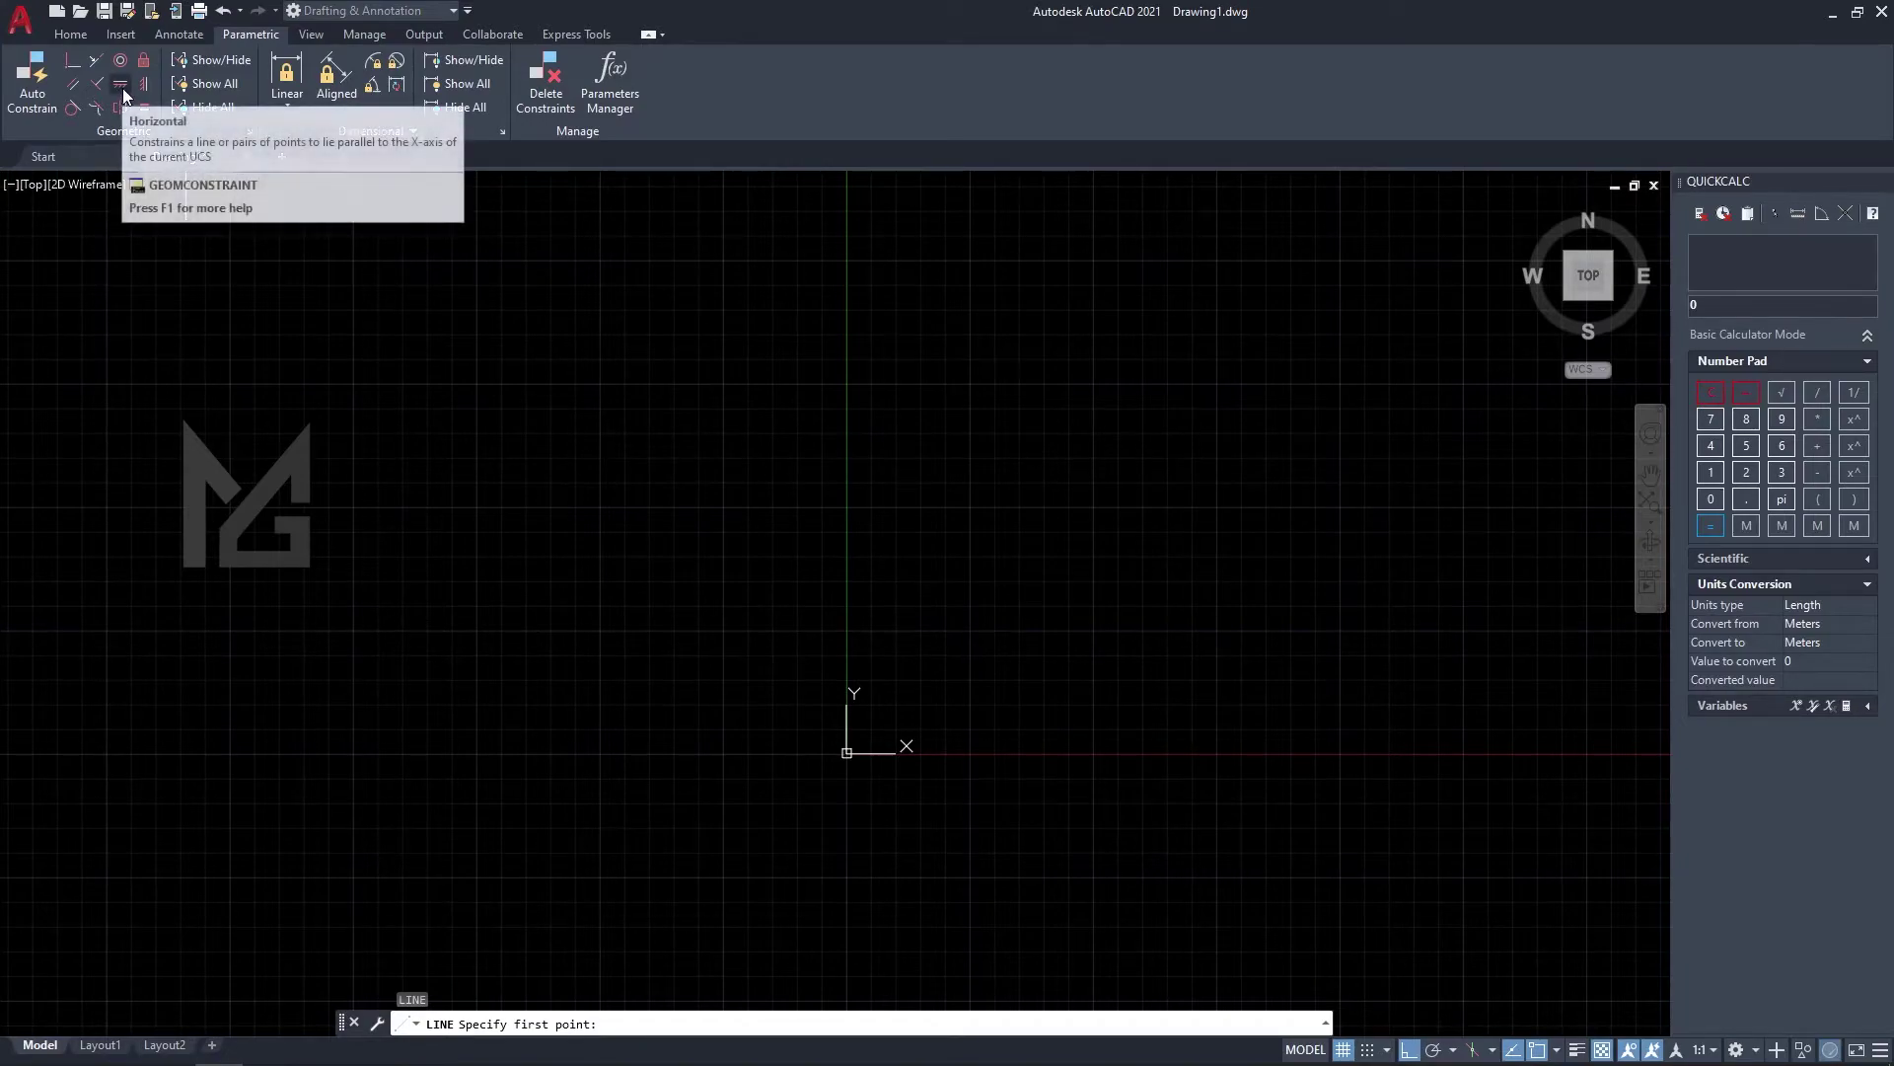
left_click(621, 391)
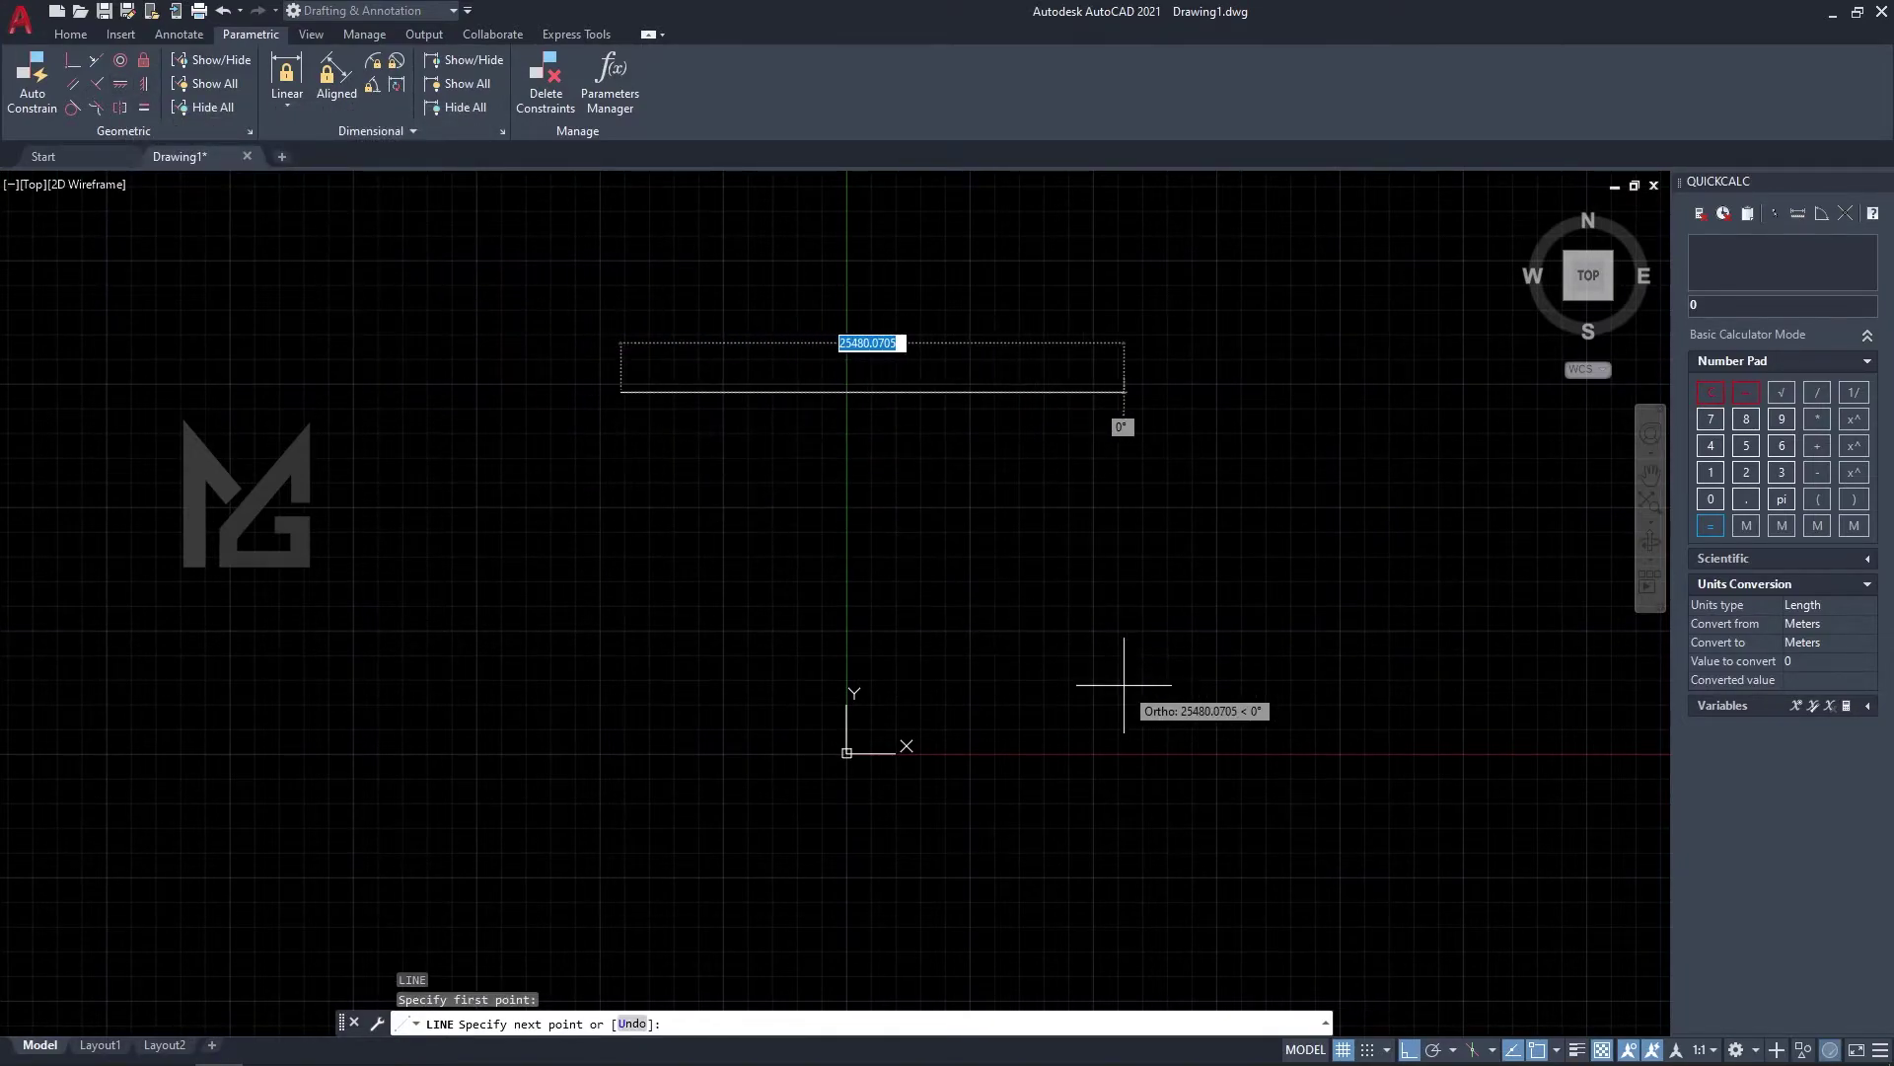
key("F8")
left_click(1118, 708)
key("Escape")
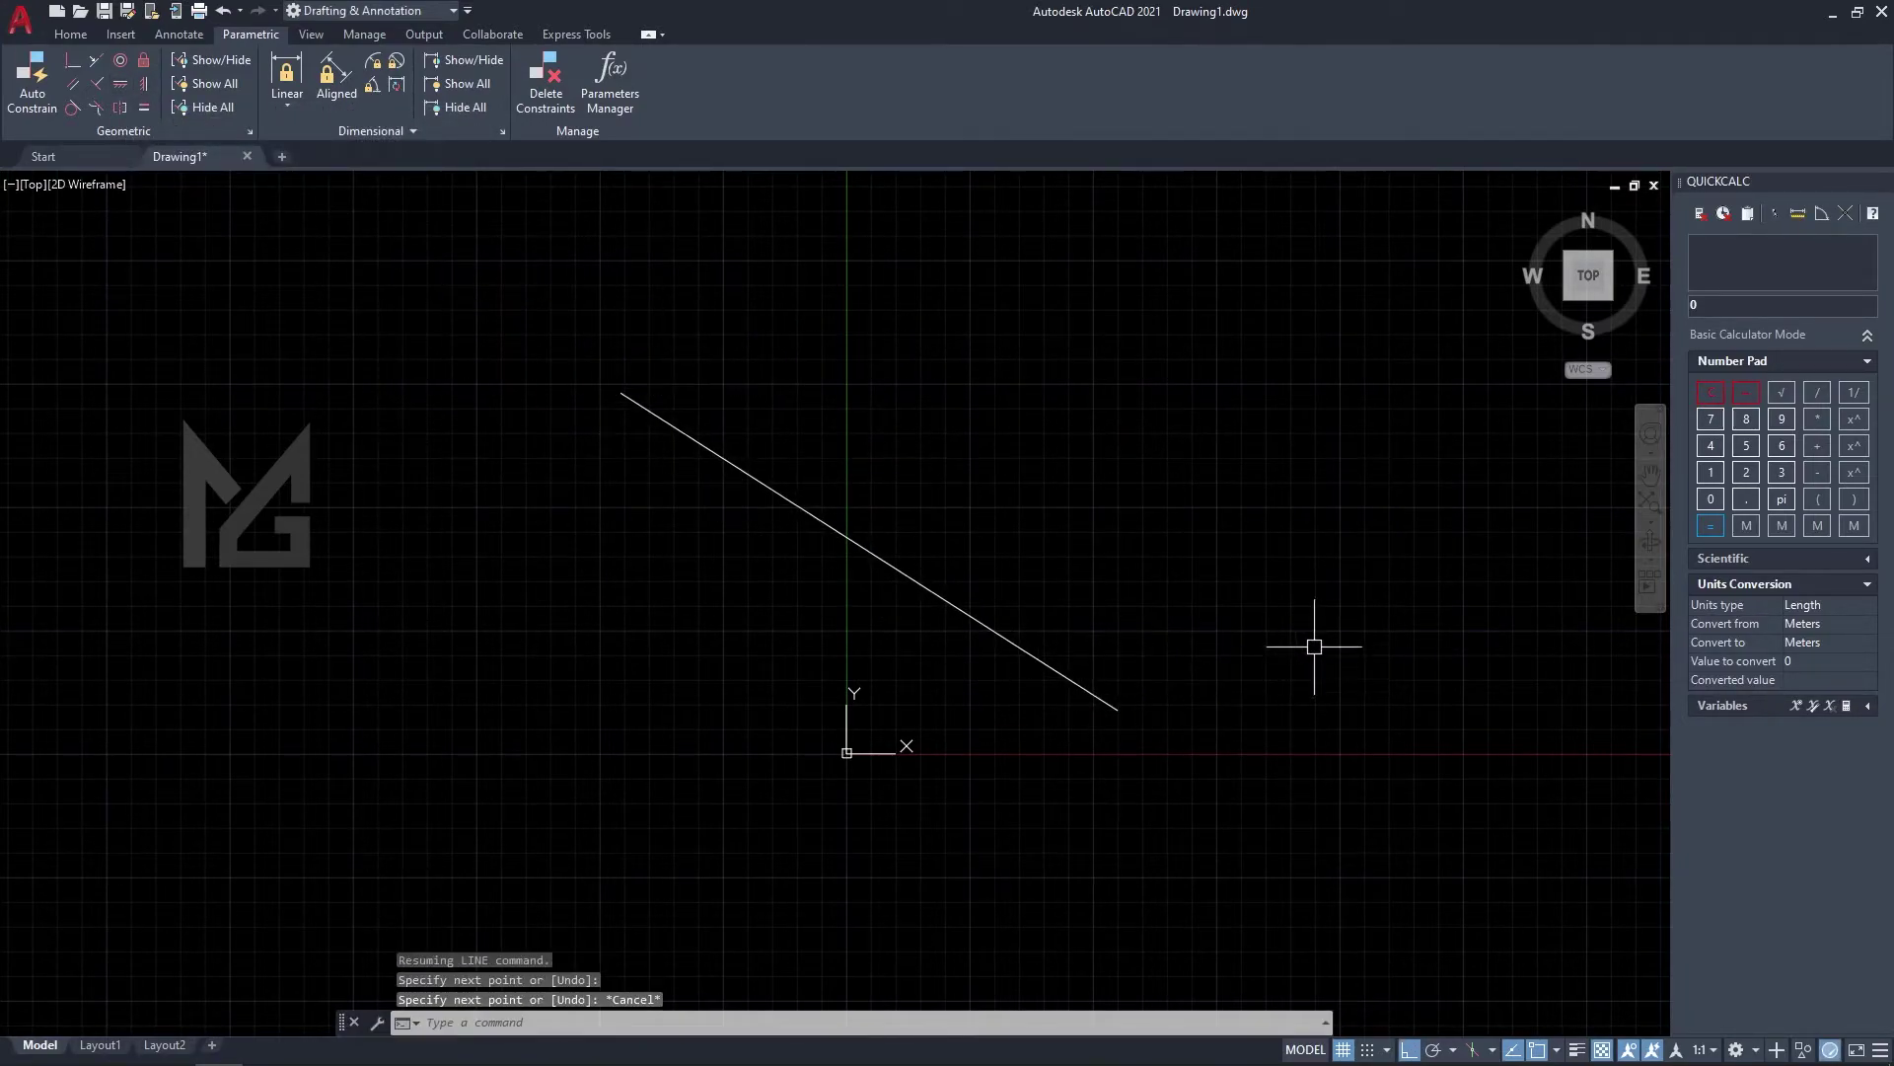
left_click(118, 85)
left_click(715, 451)
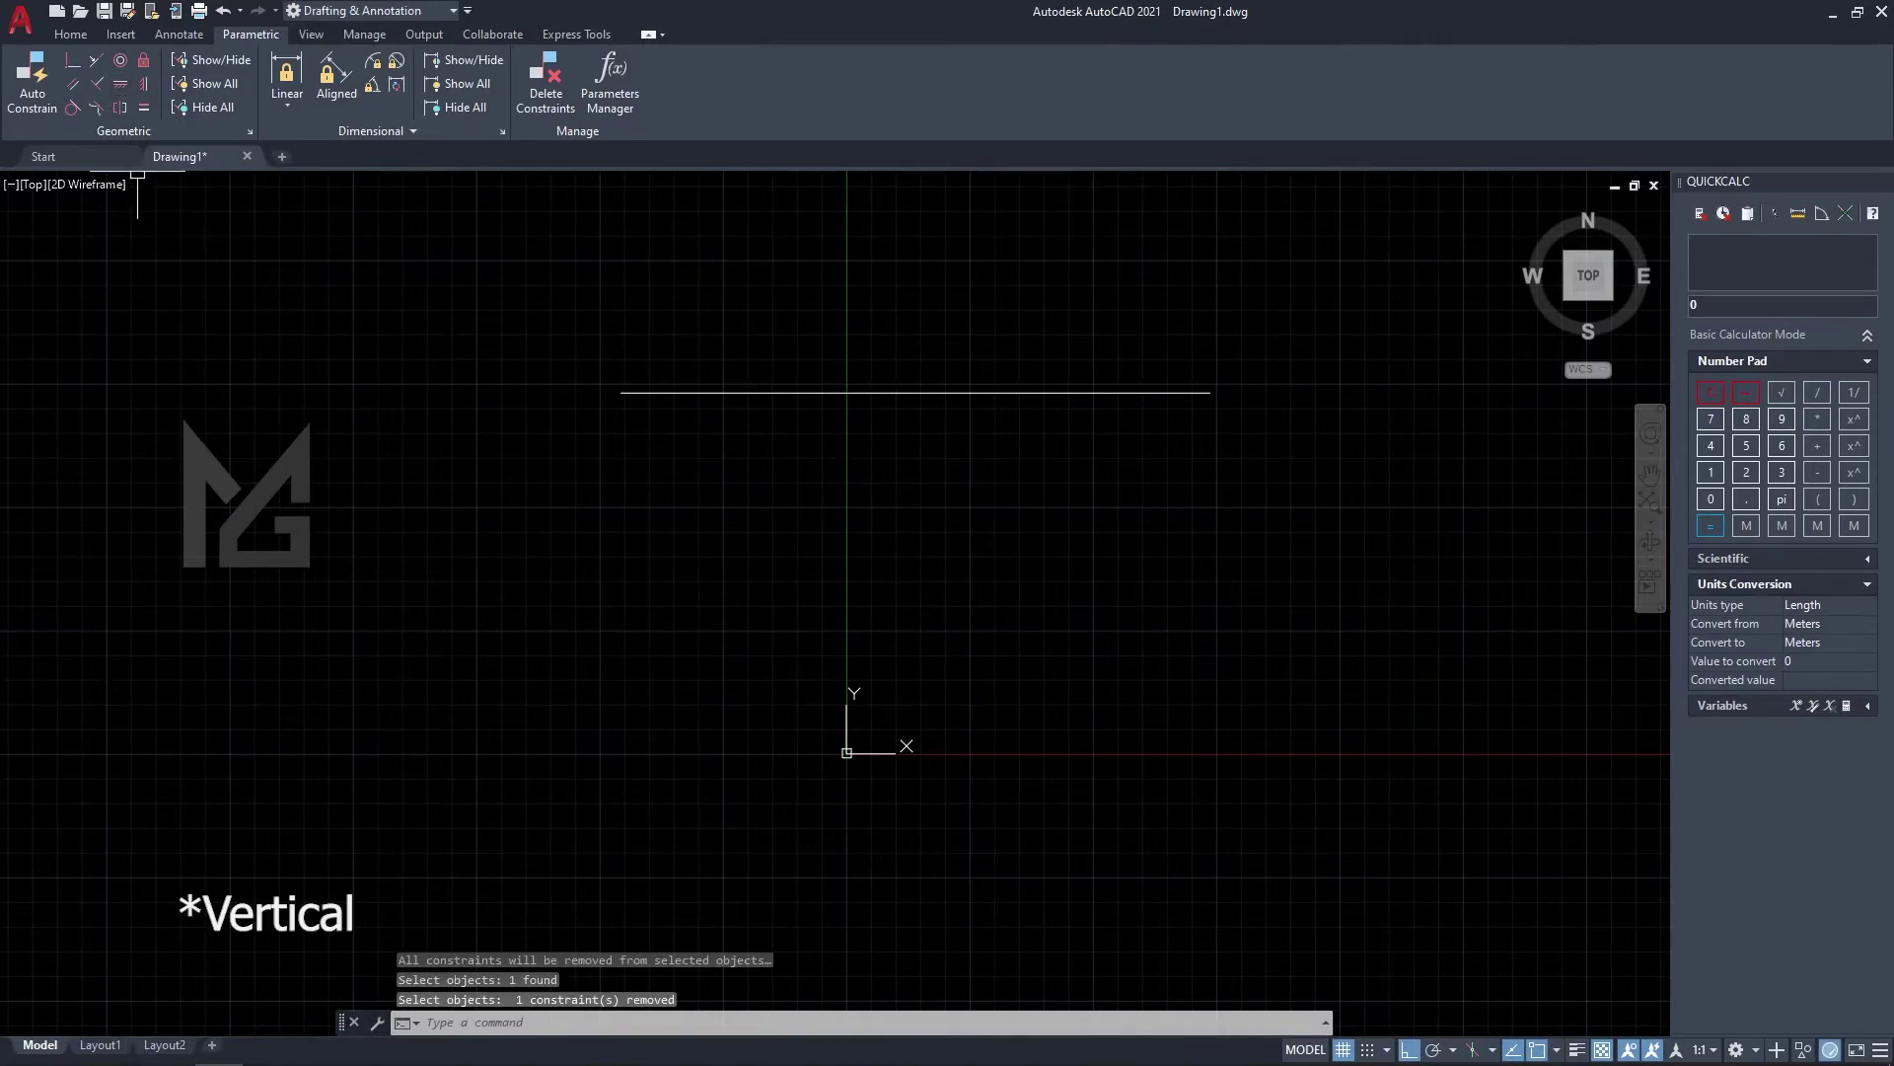
Apply a vertical constraint to the horizontal line.
left_click(141, 85)
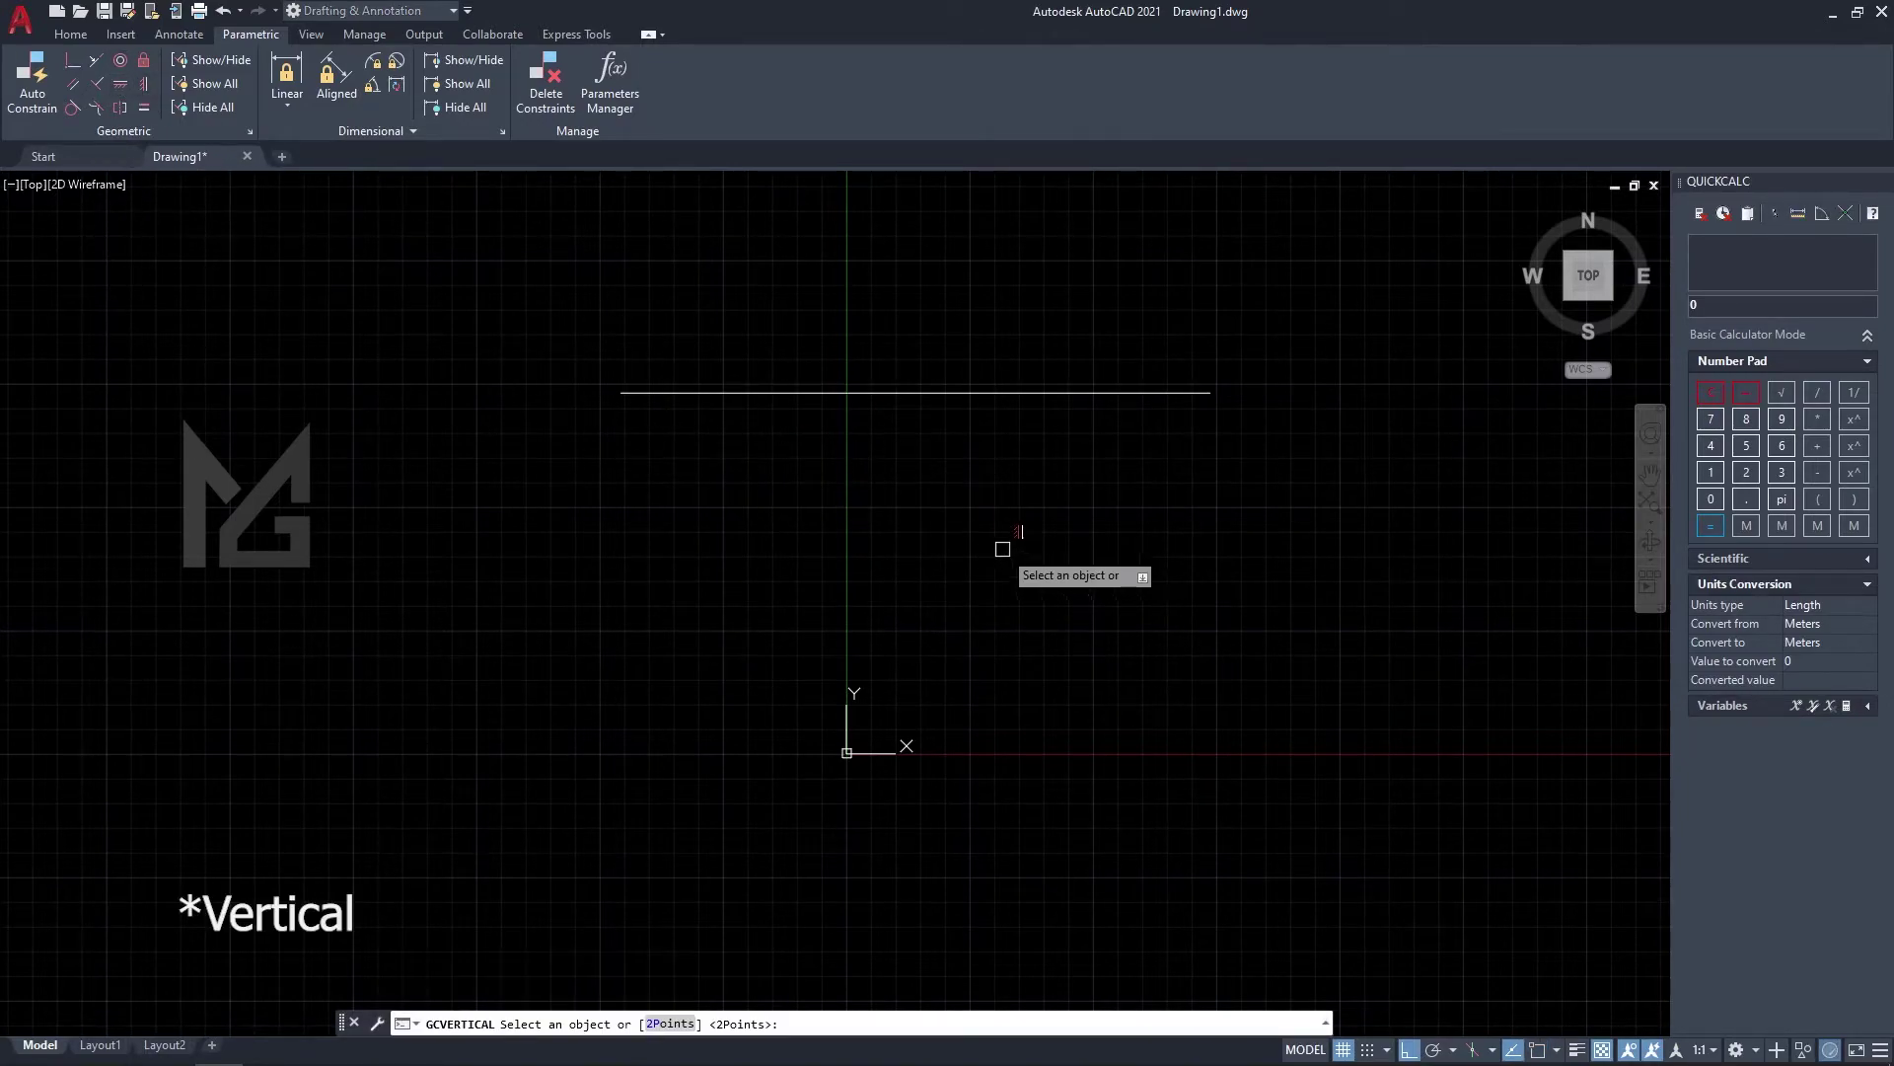
left_click(947, 393)
scroll(771, 504, "down", 2)
scroll(1112, 662, "up", 2)
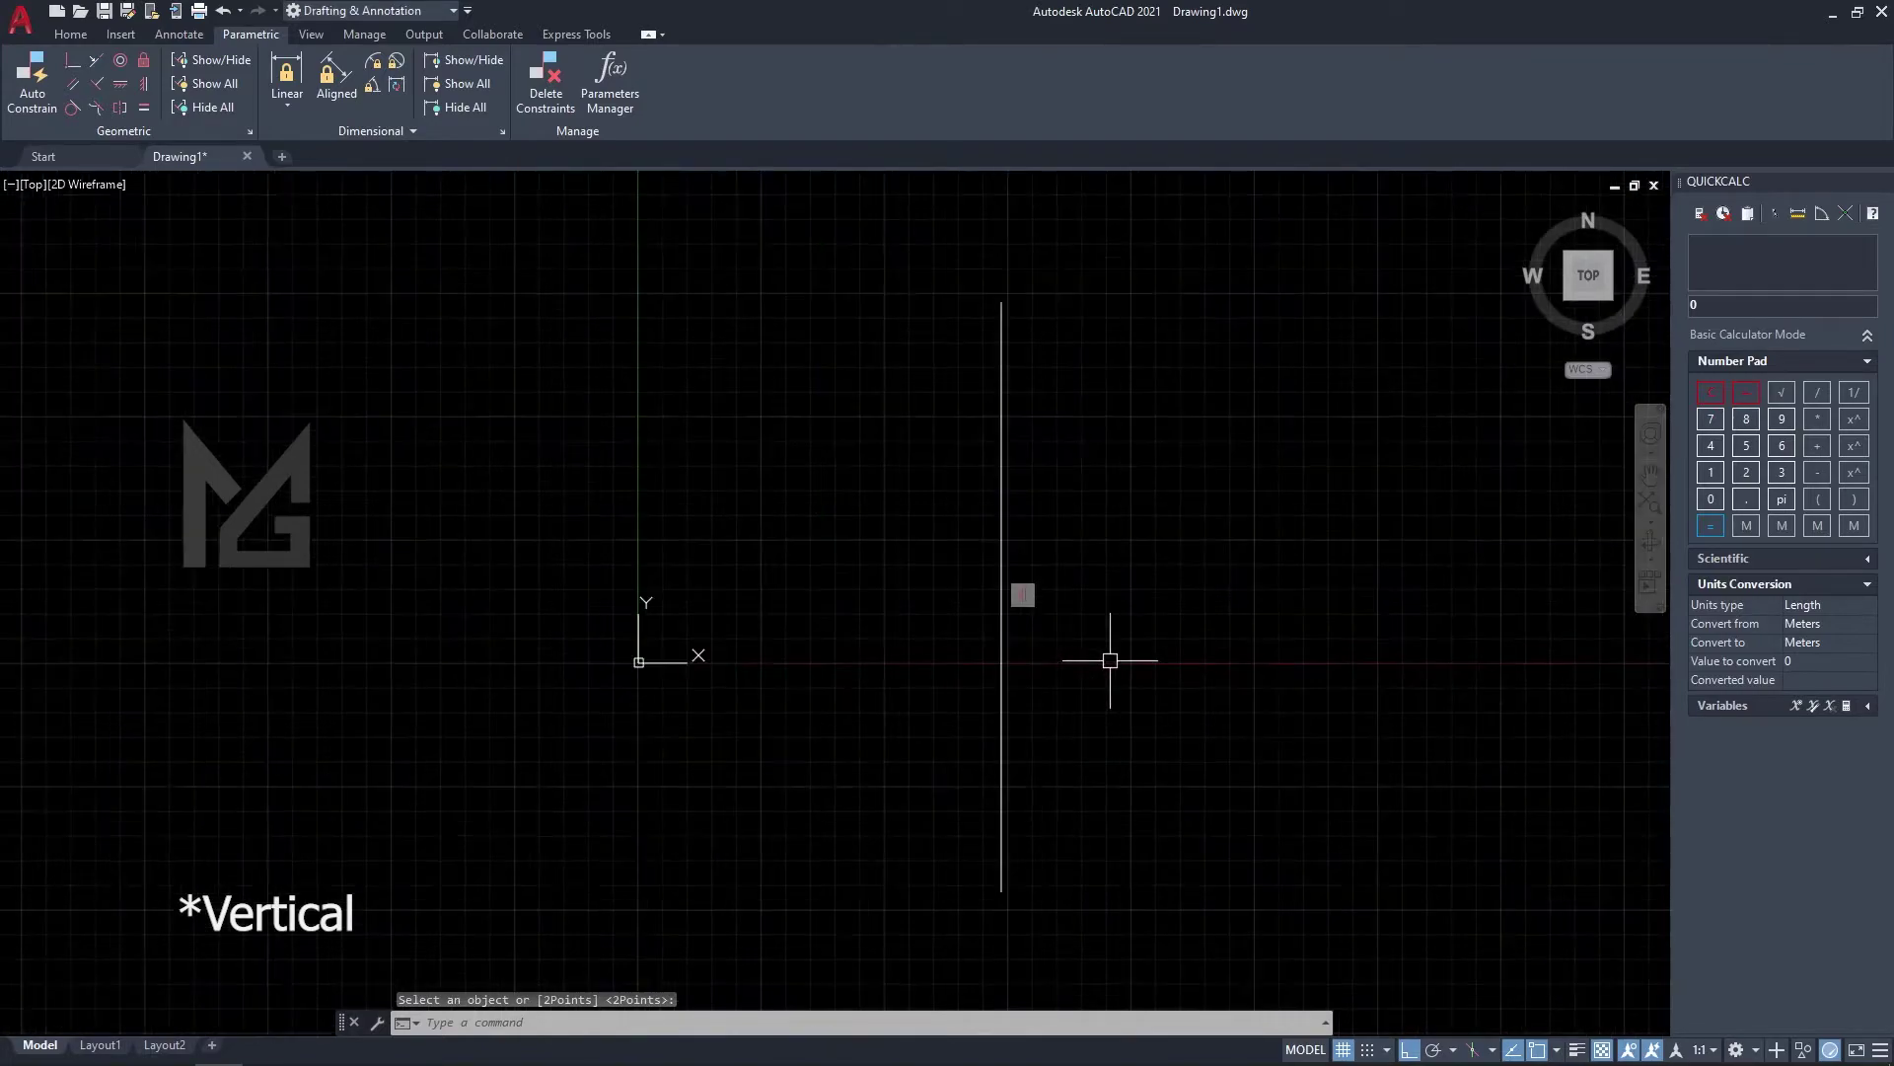
Select the vertical line and delete it from the drawing.
left_click(1173, 768)
left_click(869, 539)
key("Delete")
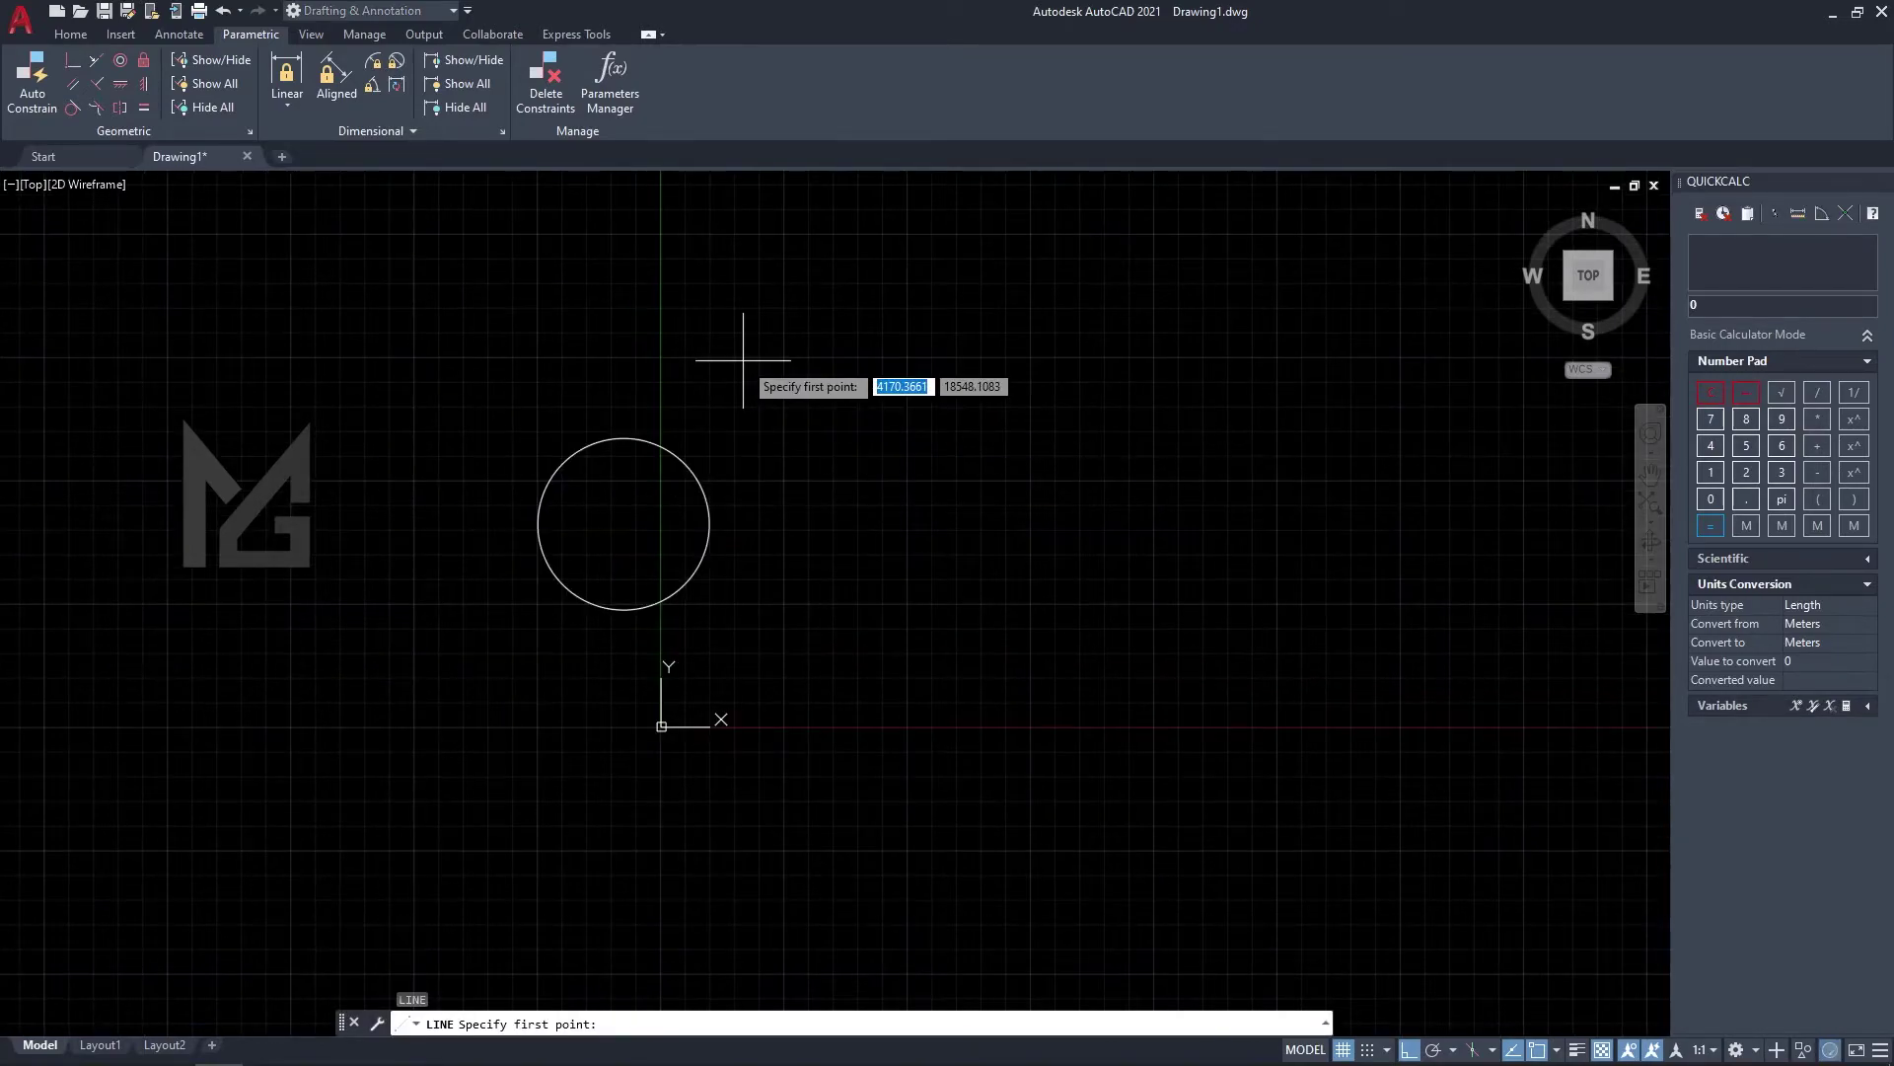
Draw a diagonal line sloping down to the right, outside the circle on its right side.
left_click(752, 314)
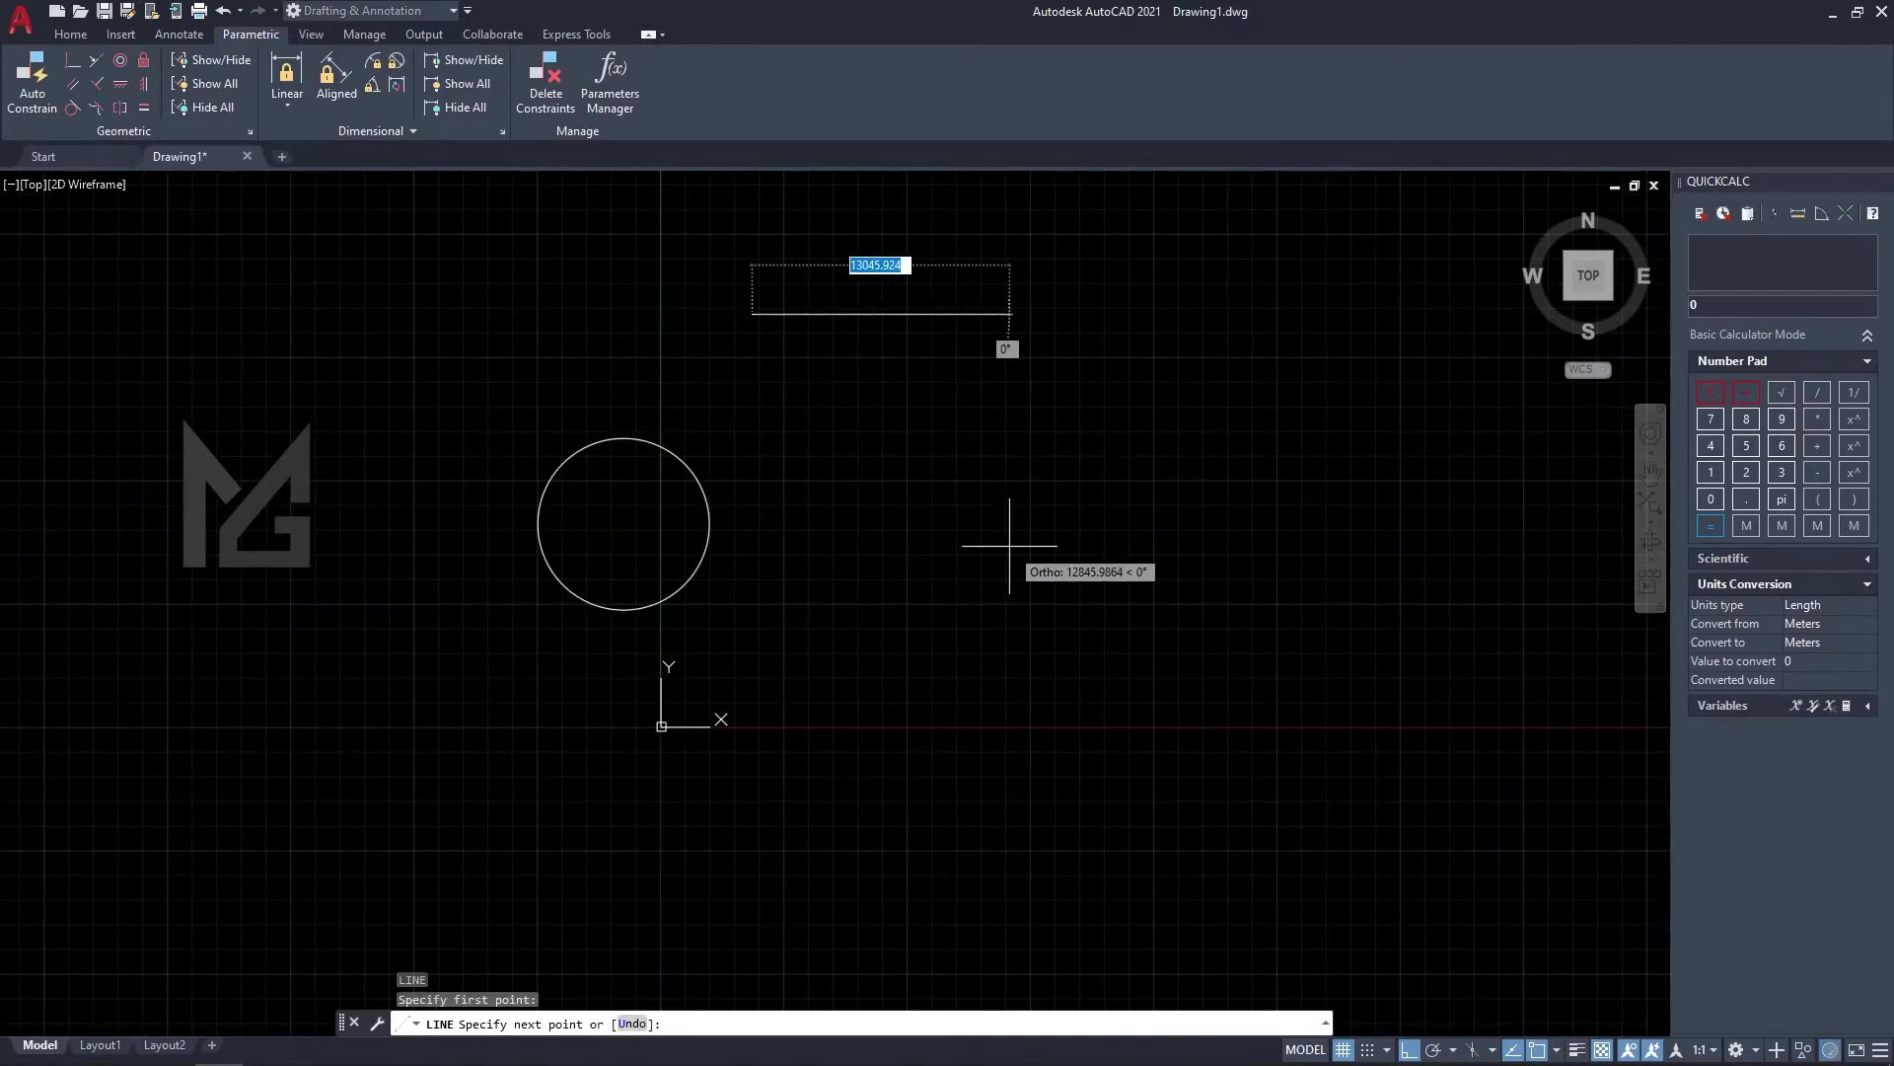
left_click(1006, 518)
key("Escape")
left_click(1066, 637)
left_click(946, 319)
key("Escape")
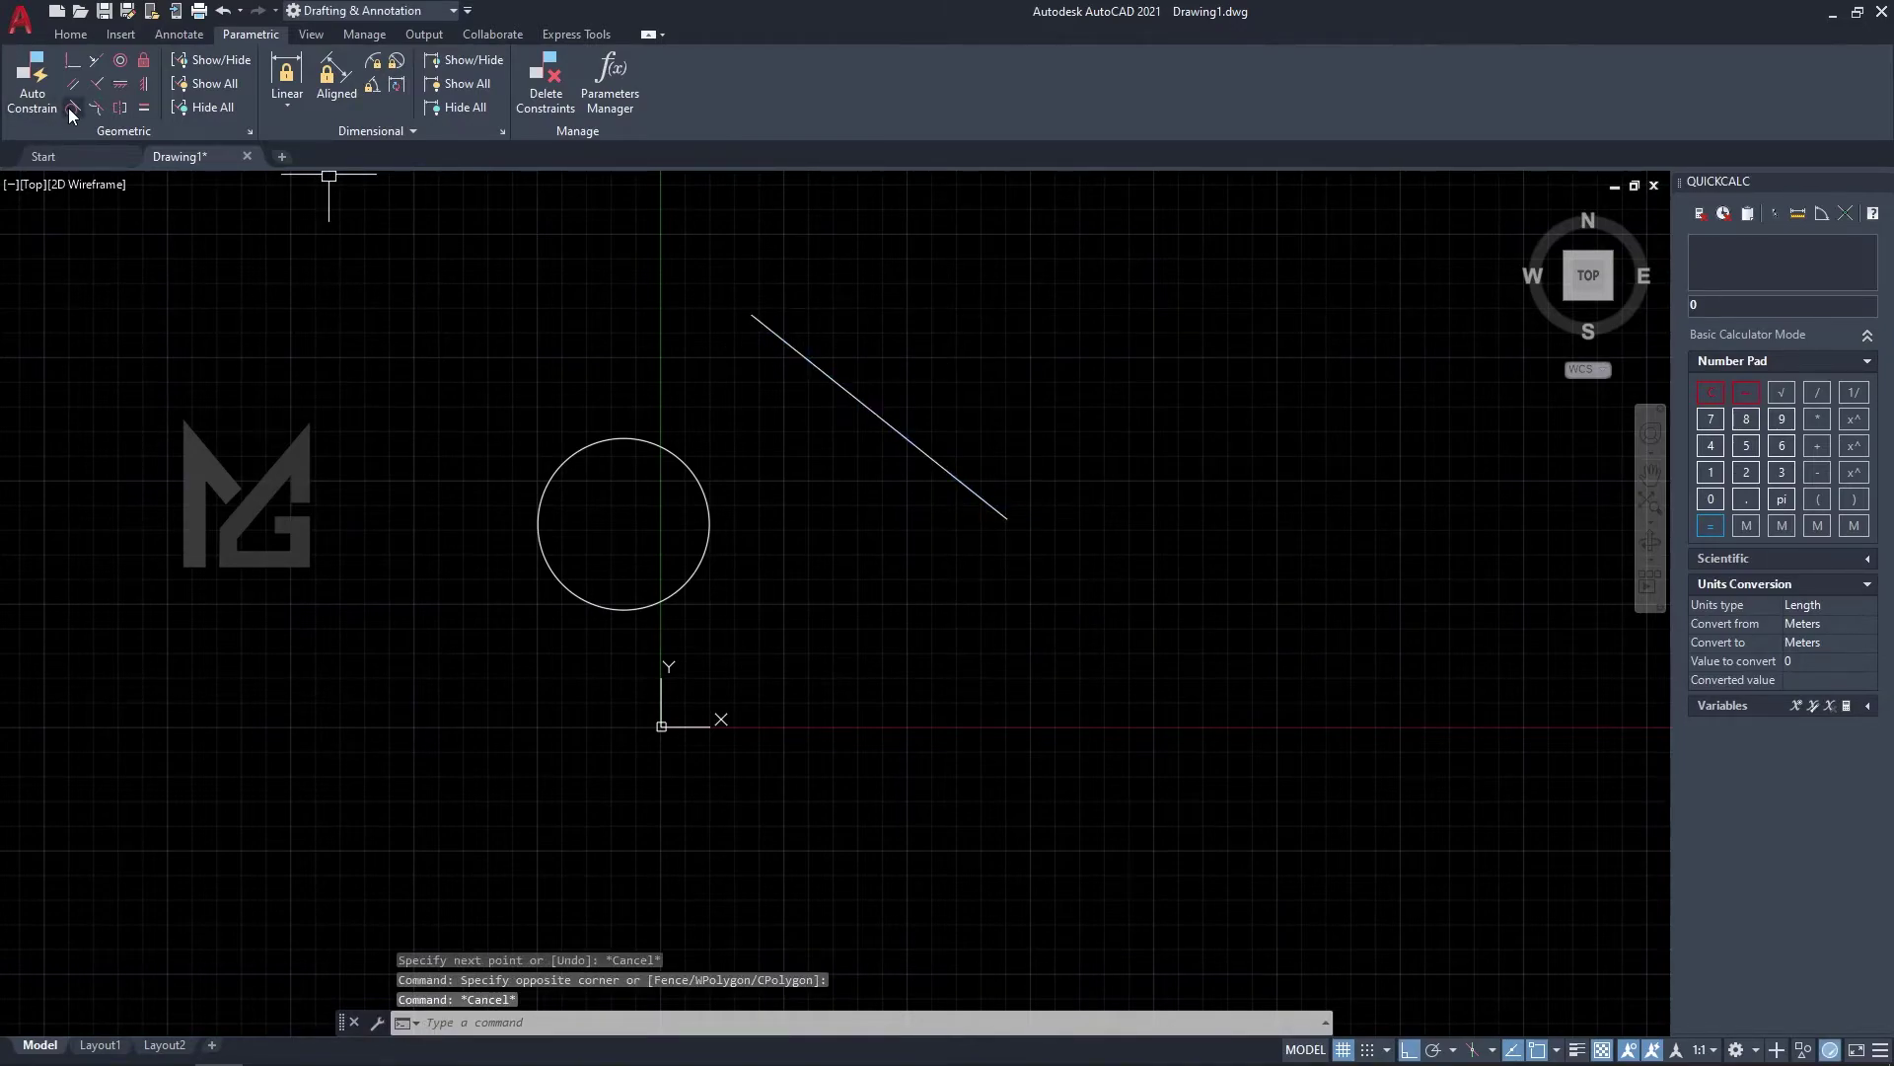
Apply a tangent constraint with the circle as first object and the diagonal line as second.
left_click(68, 108)
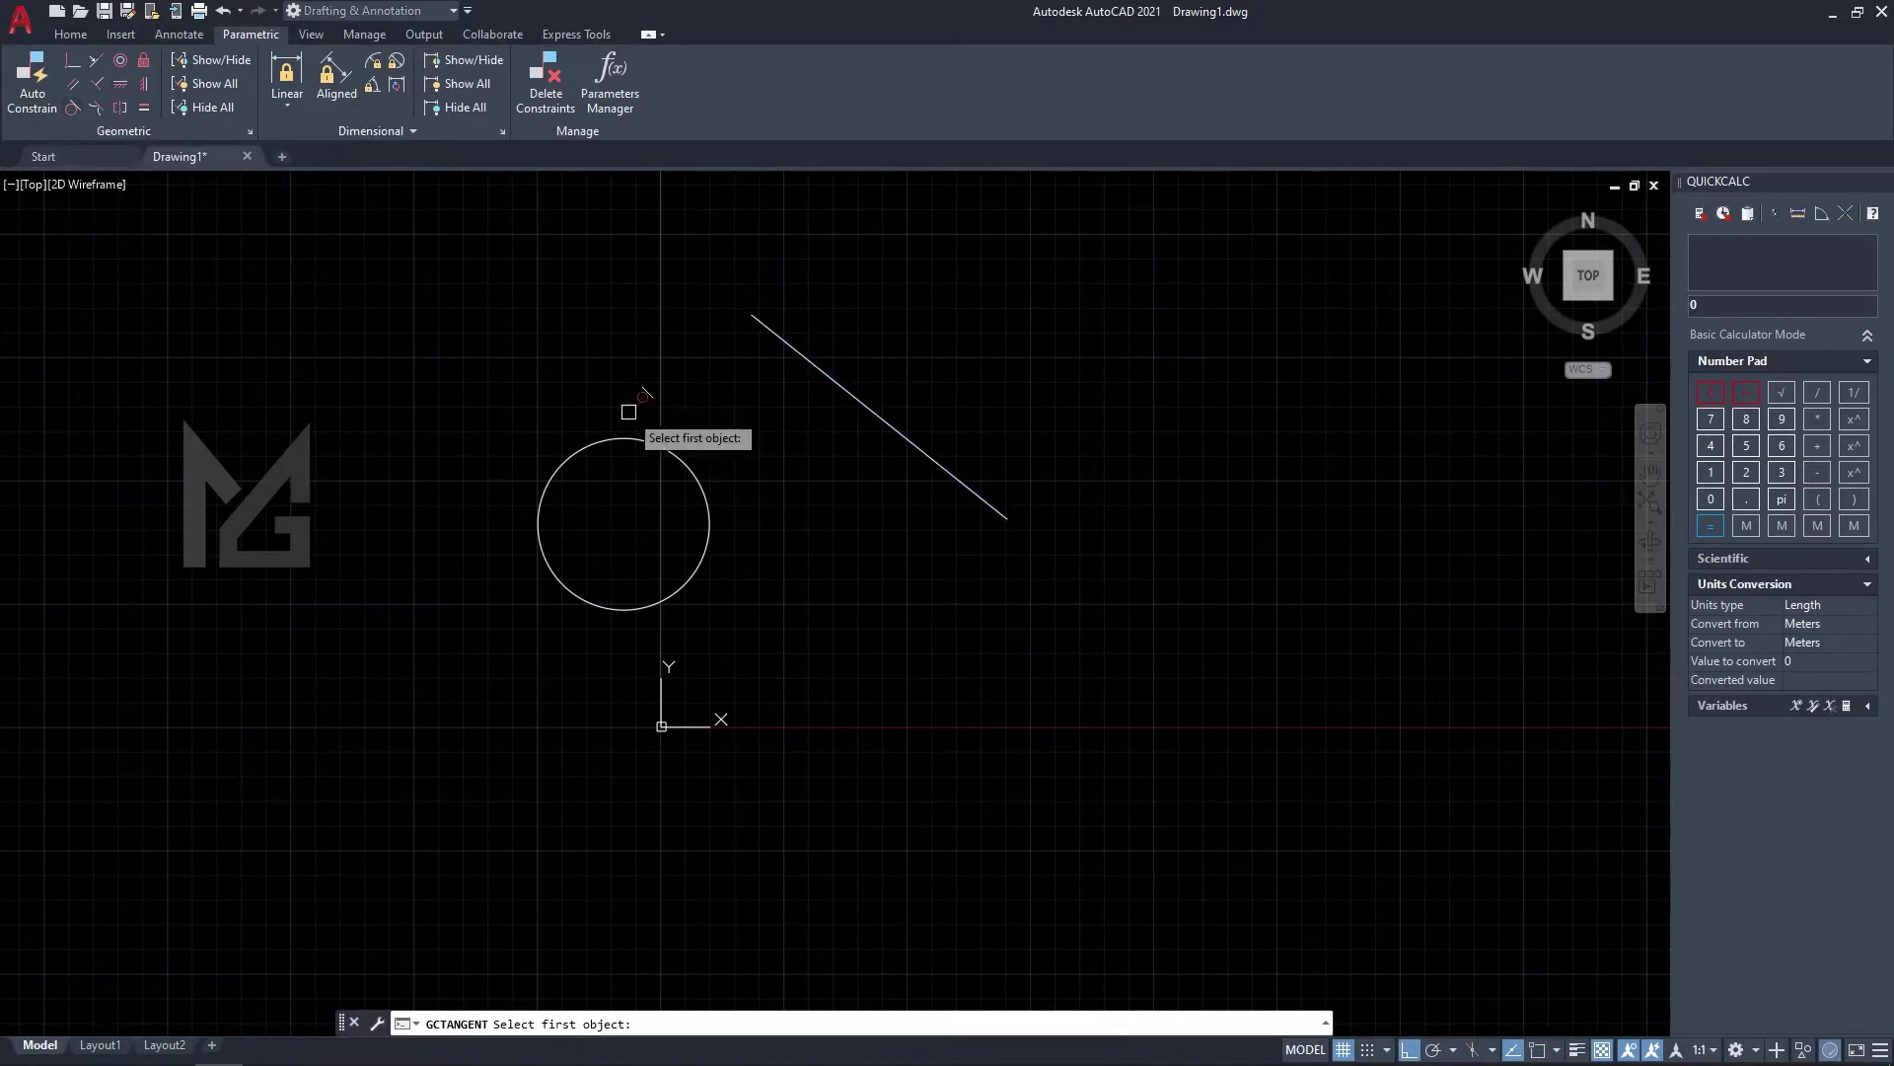
left_click(646, 441)
left_click(910, 444)
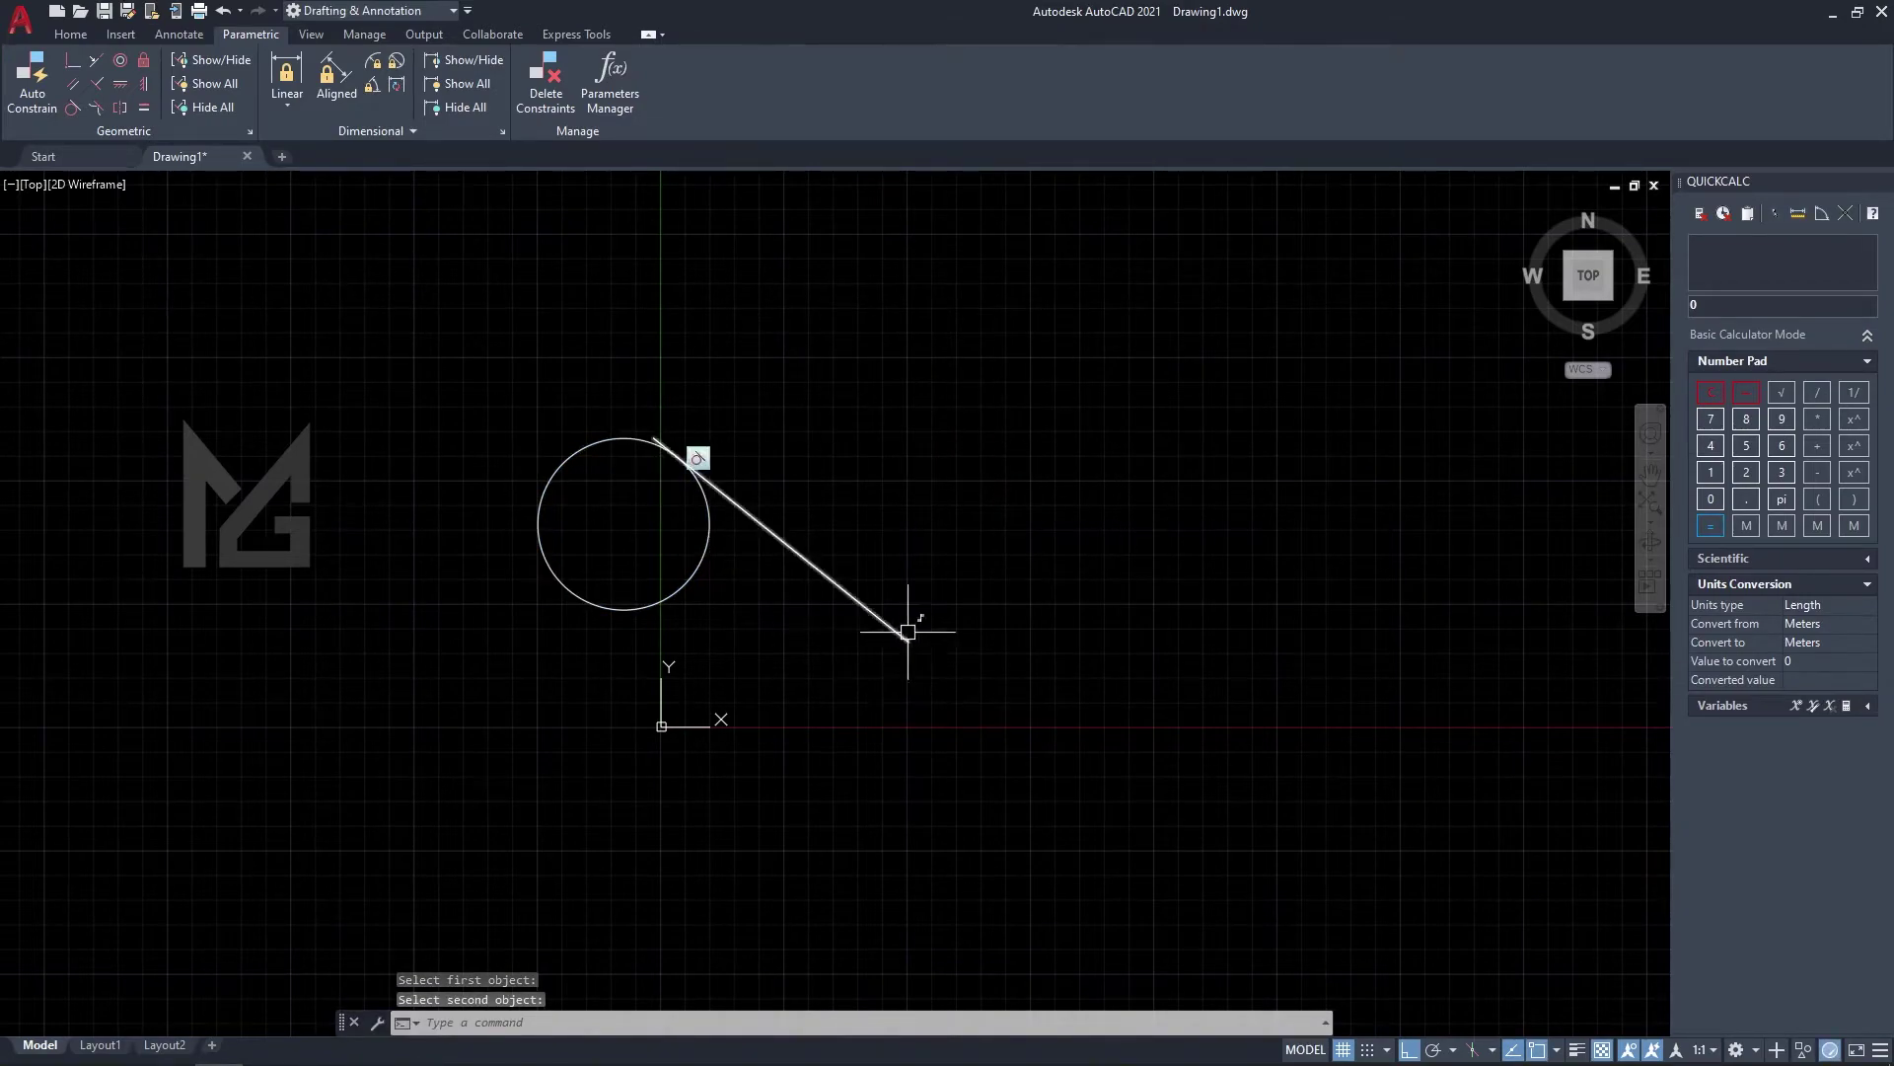
Move the tangent-constrained circle horizontally to the left, using a base point near its centre.
left_click(706, 550)
type("m")
key("Return")
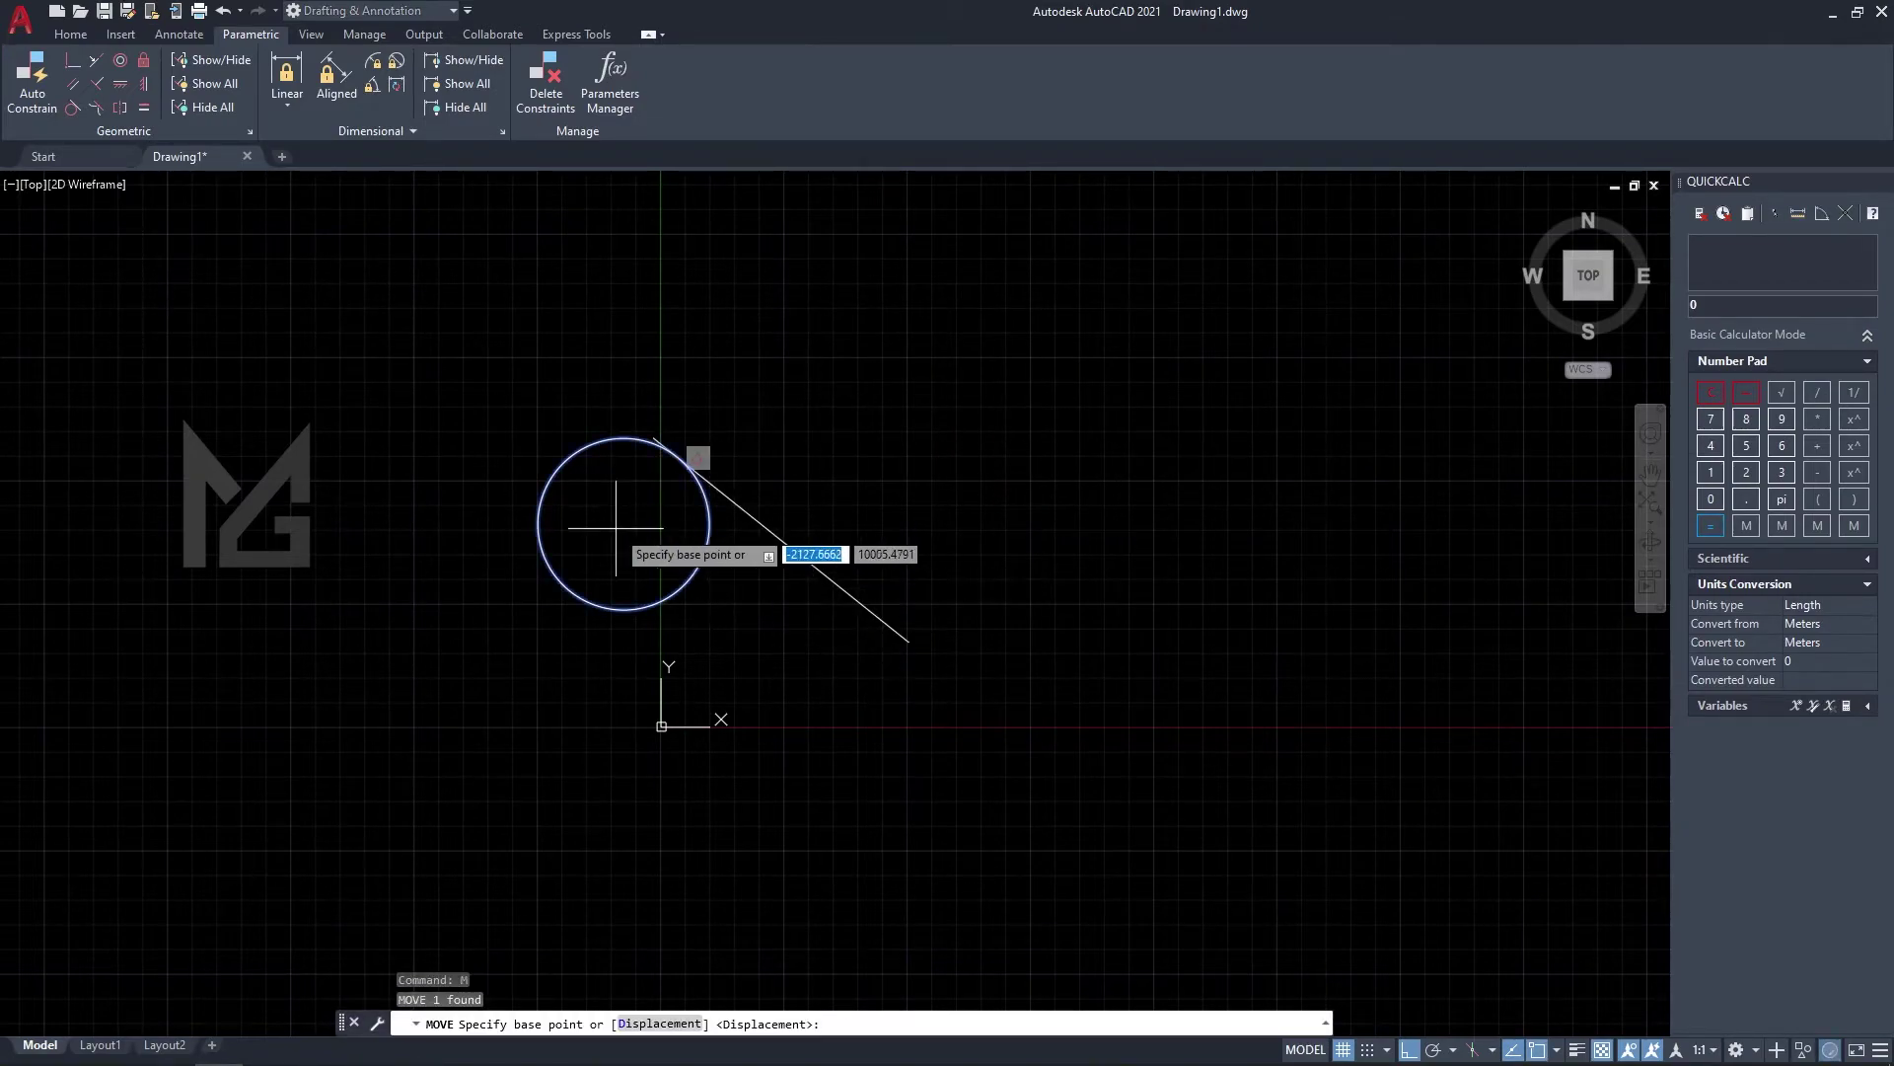
left_click(620, 525)
left_click(382, 513)
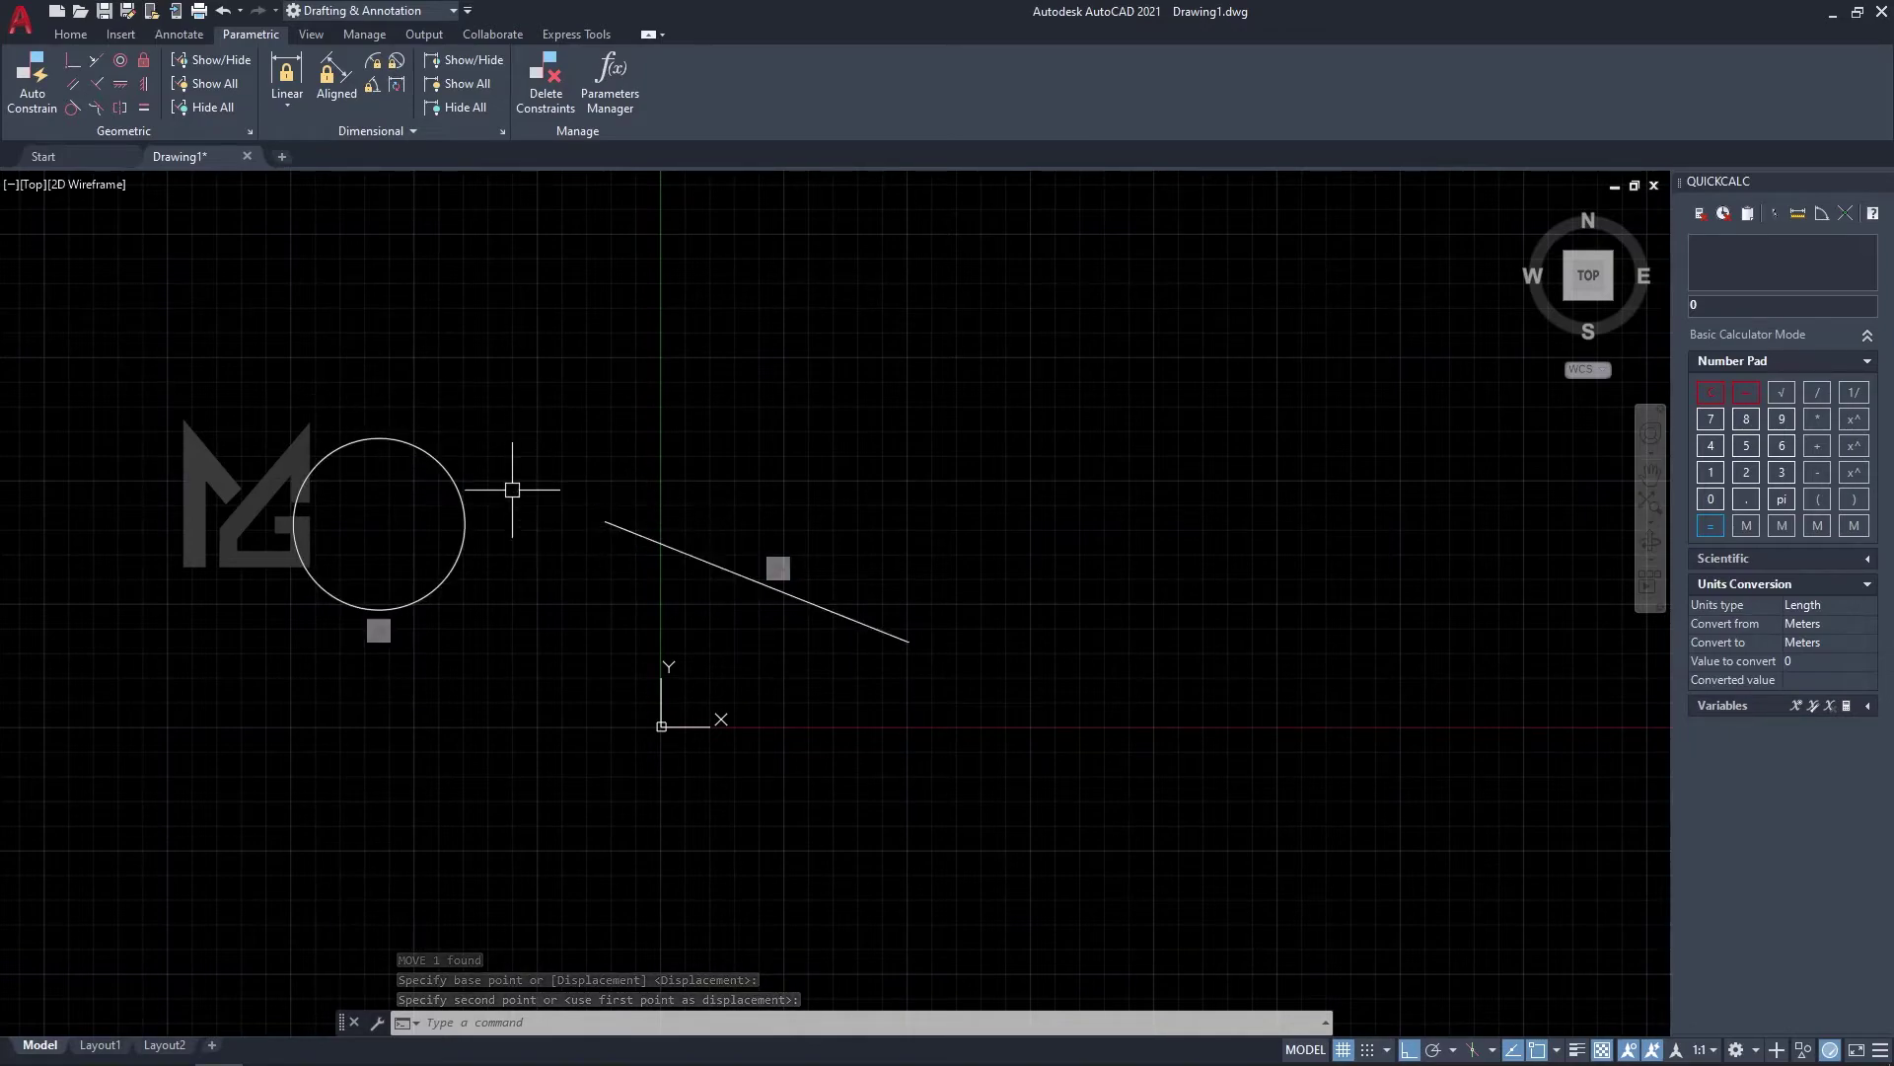
Move the circle straight down and erase both the circle and its tangent line.
left_click(429, 602)
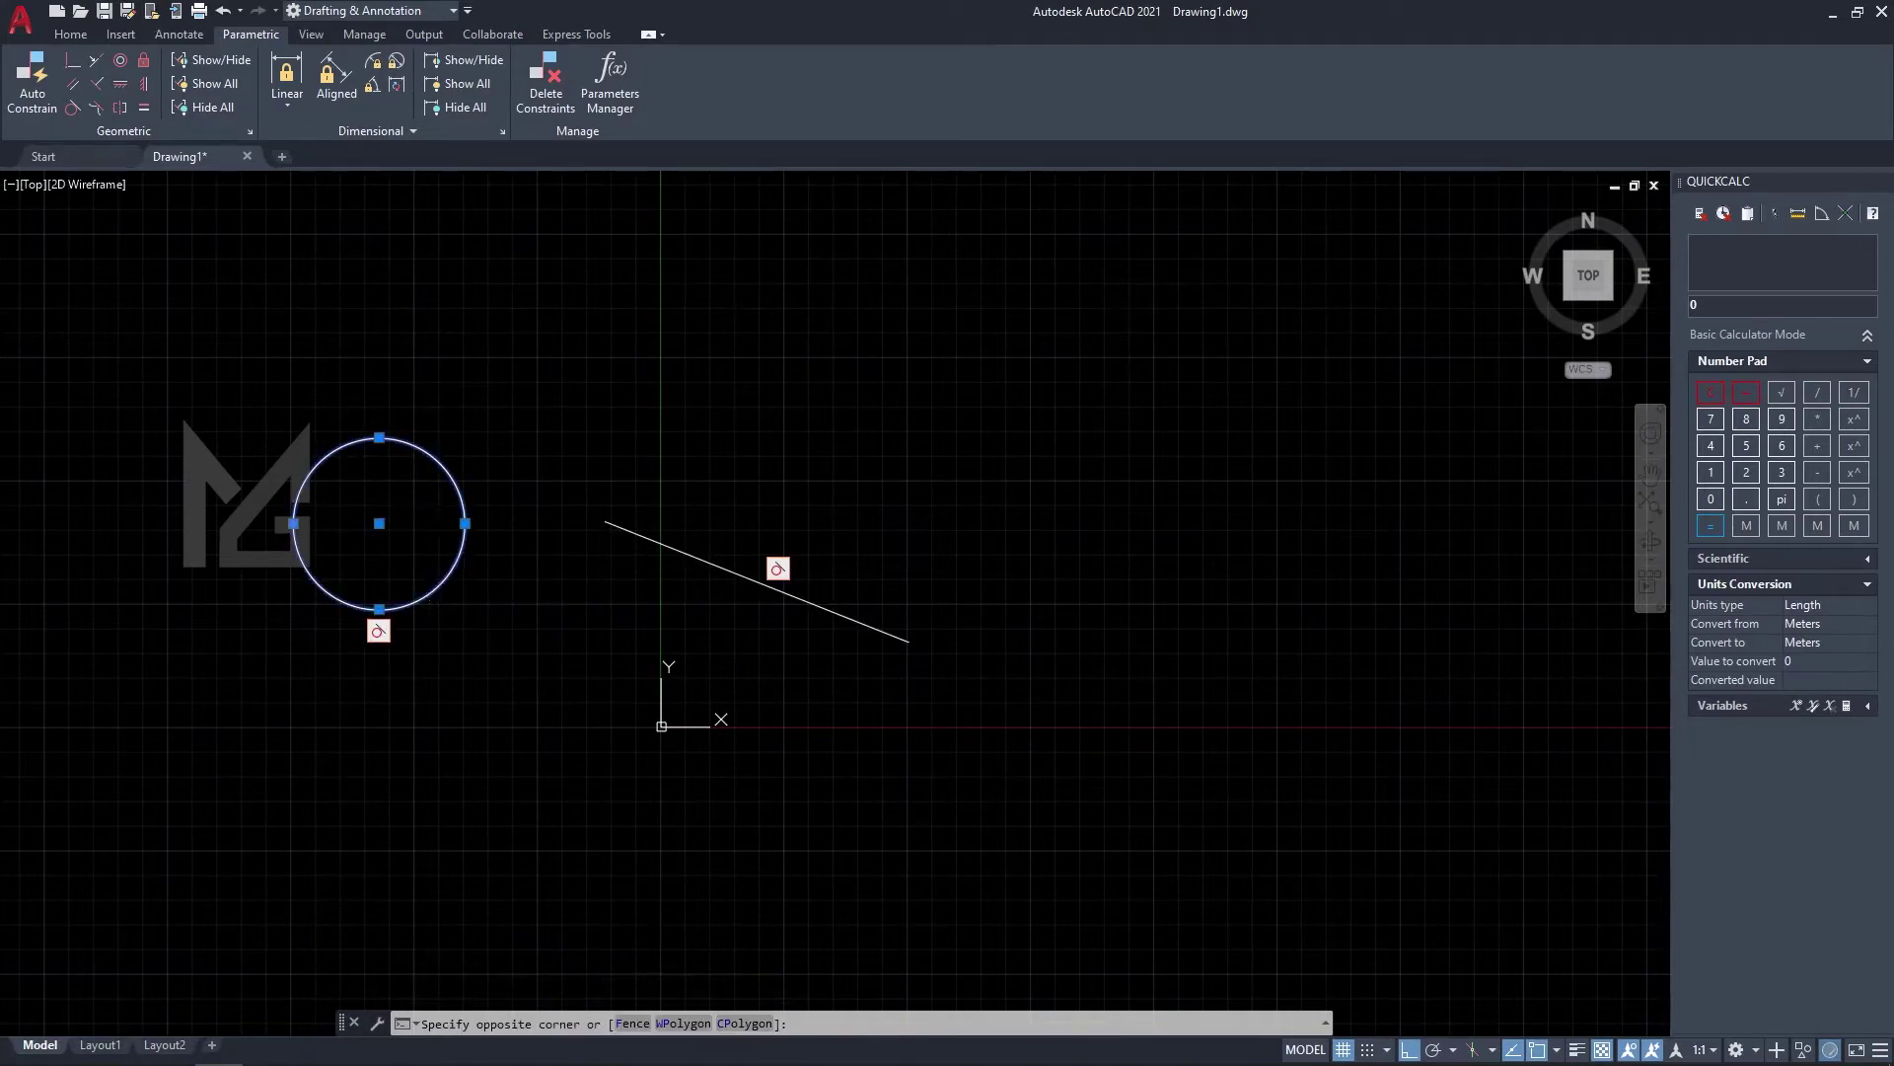
type("m")
key("Return")
left_click(422, 529)
left_click(619, 786)
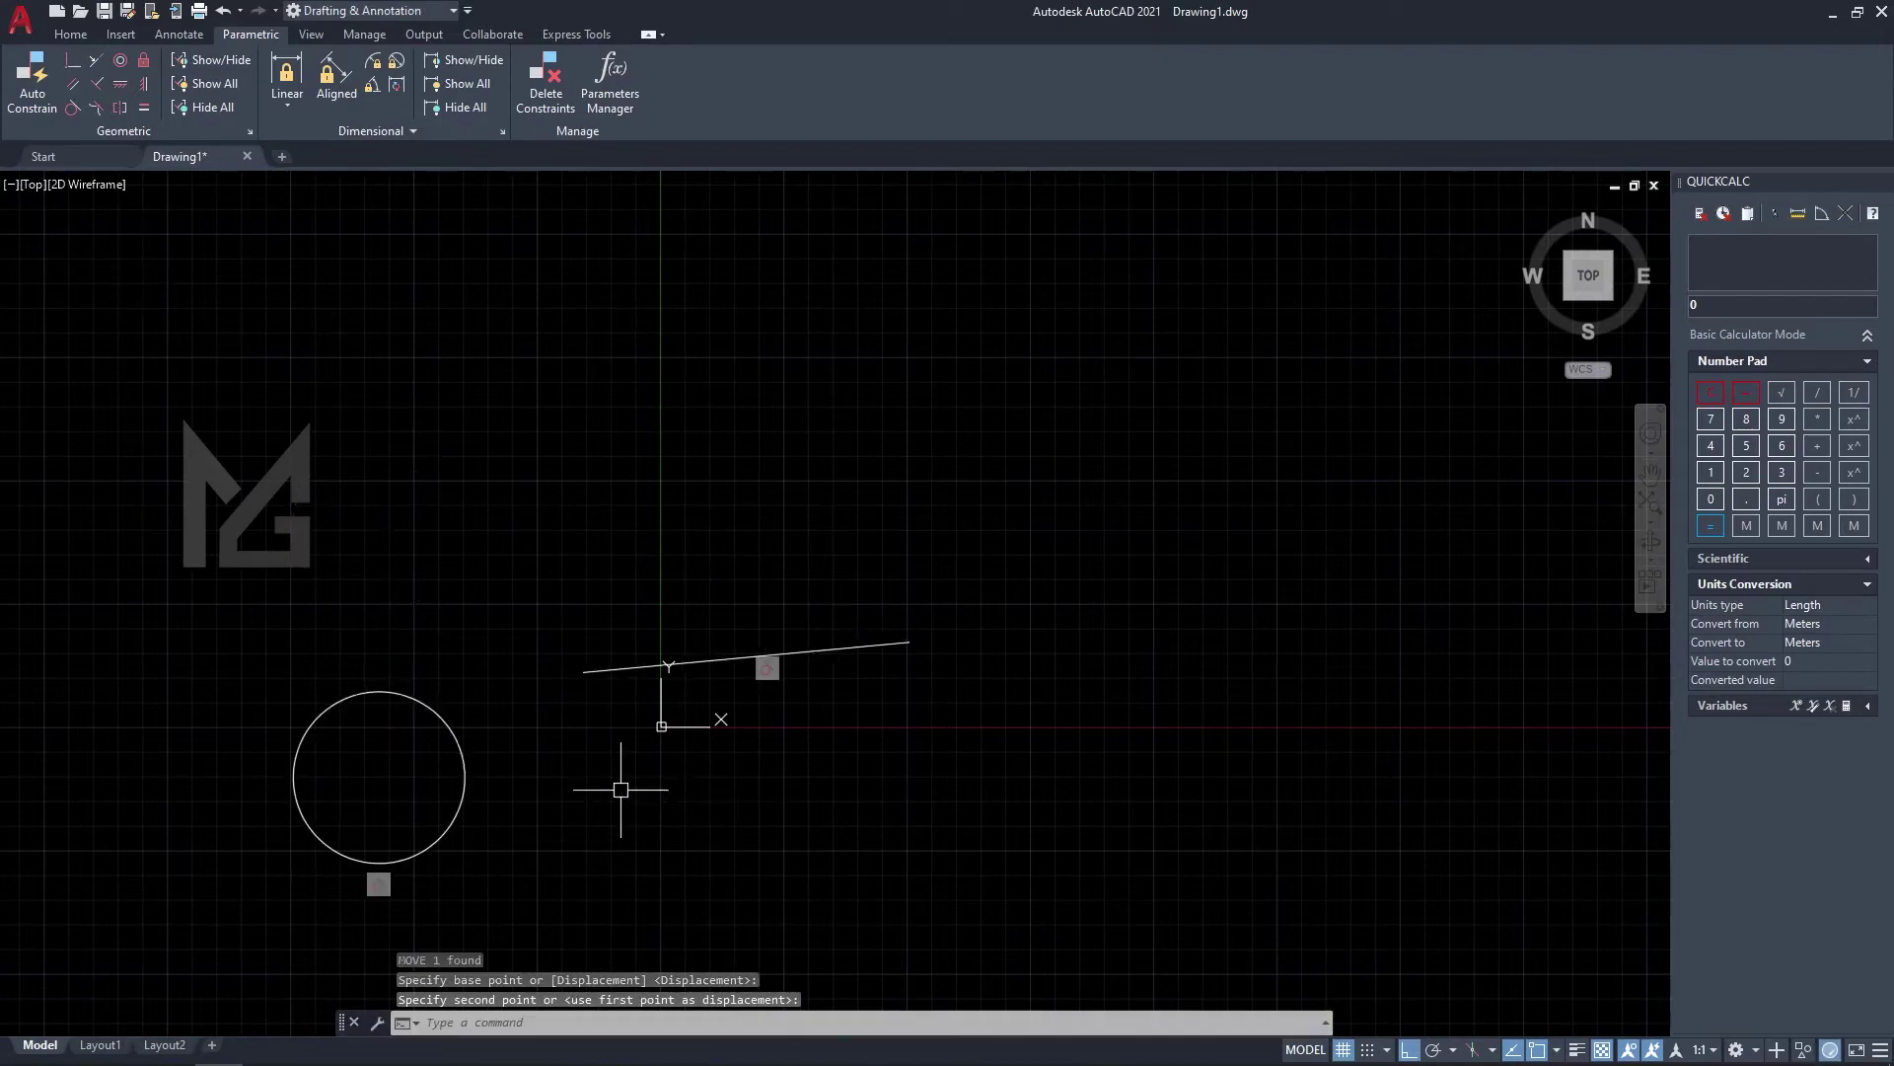
key("ctrl+a")
key("Delete")
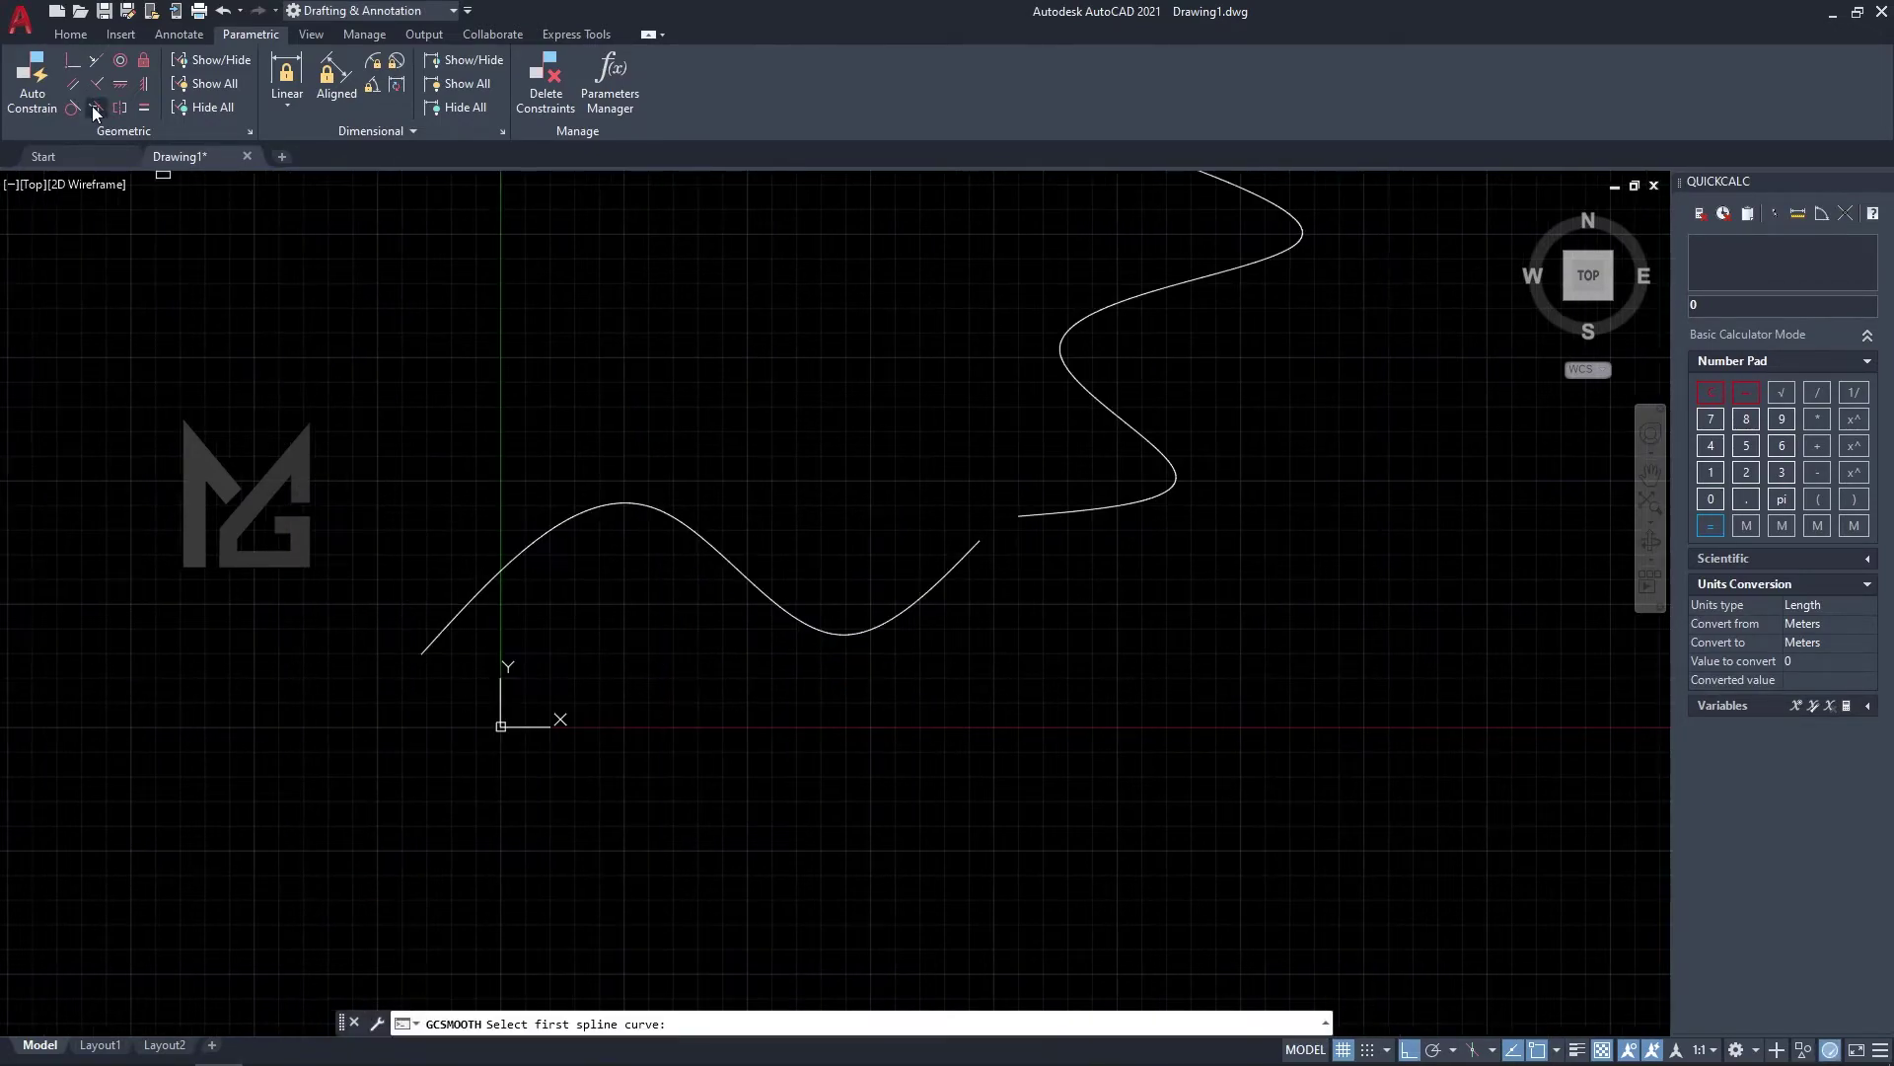
Apply a smooth constraint between the facing ends of the lower-left spline and the upper-right spline.
left_click(898, 609)
left_click(1083, 510)
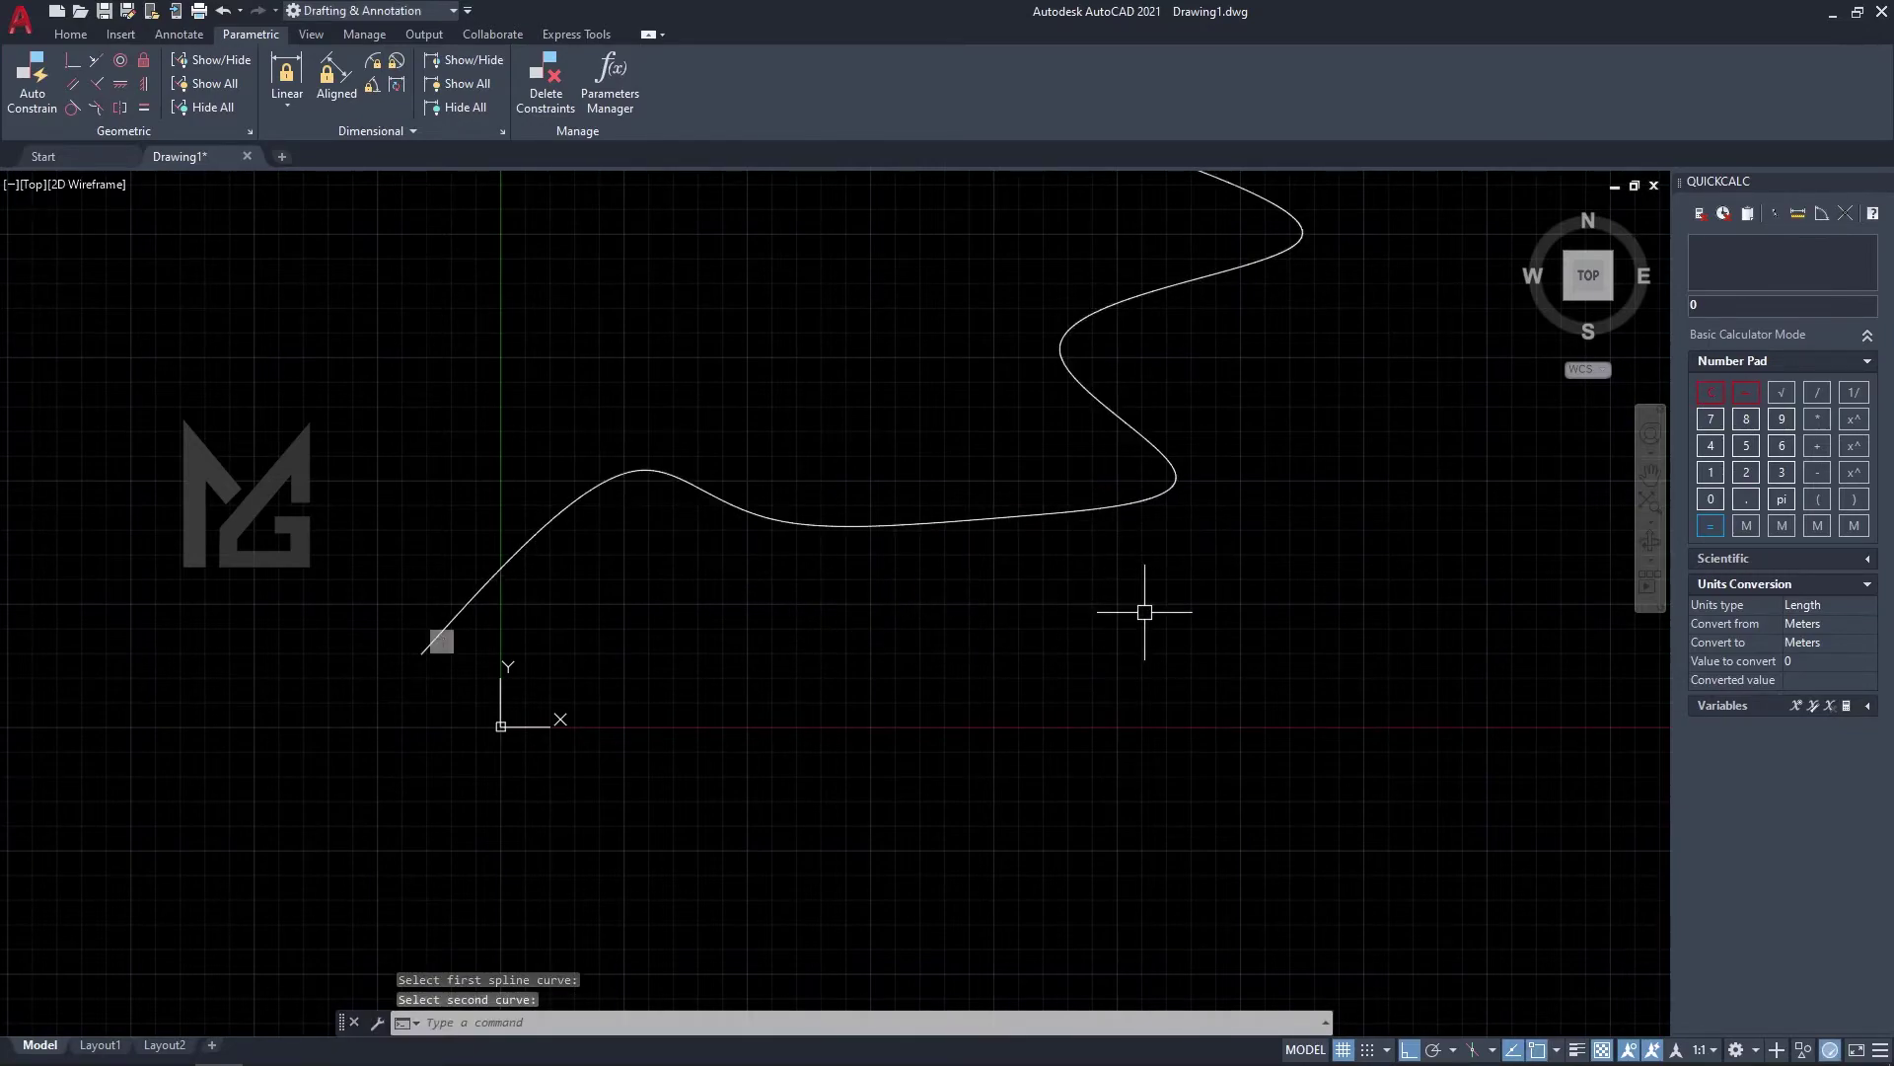
middle_click_drag(1171, 384, 1108, 625)
Select both smoothly joined splines and delete them from the drawing.
left_click(1217, 792)
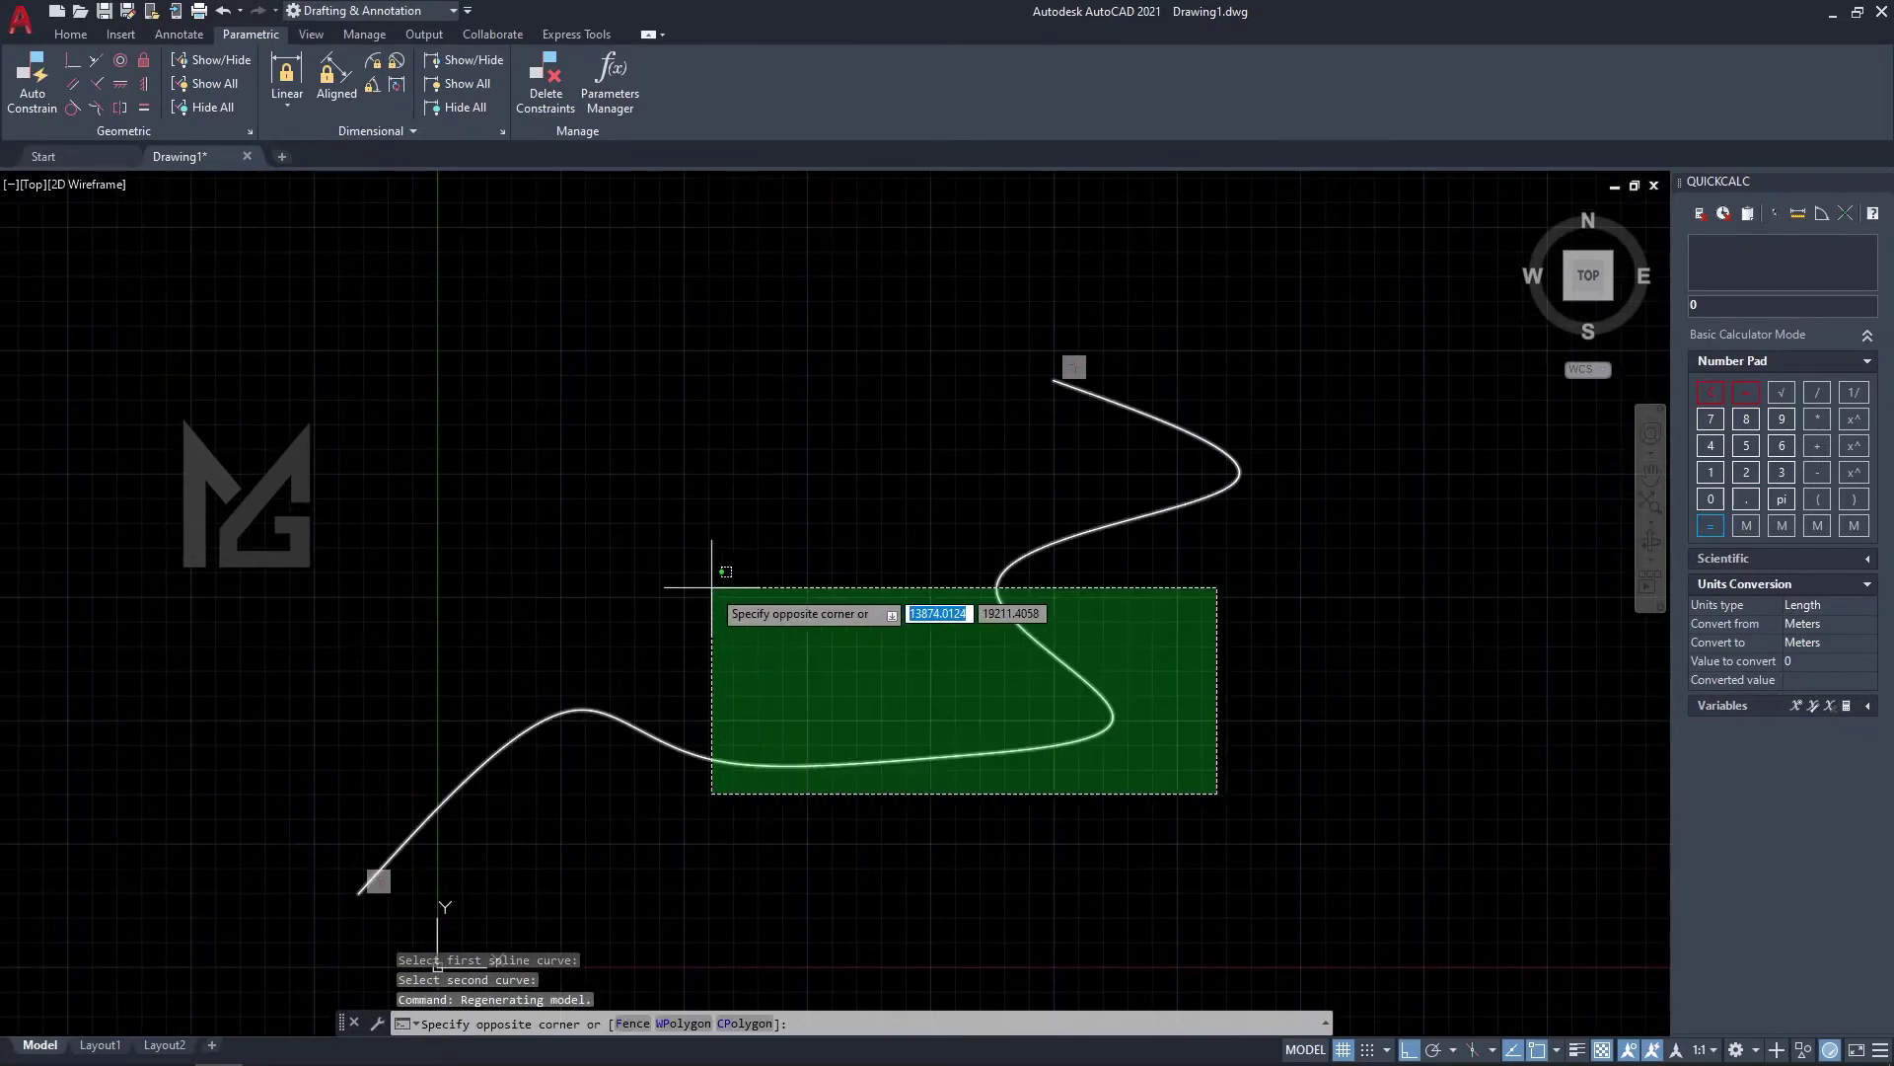
left_click(967, 598)
left_click(1066, 762)
left_click(669, 579)
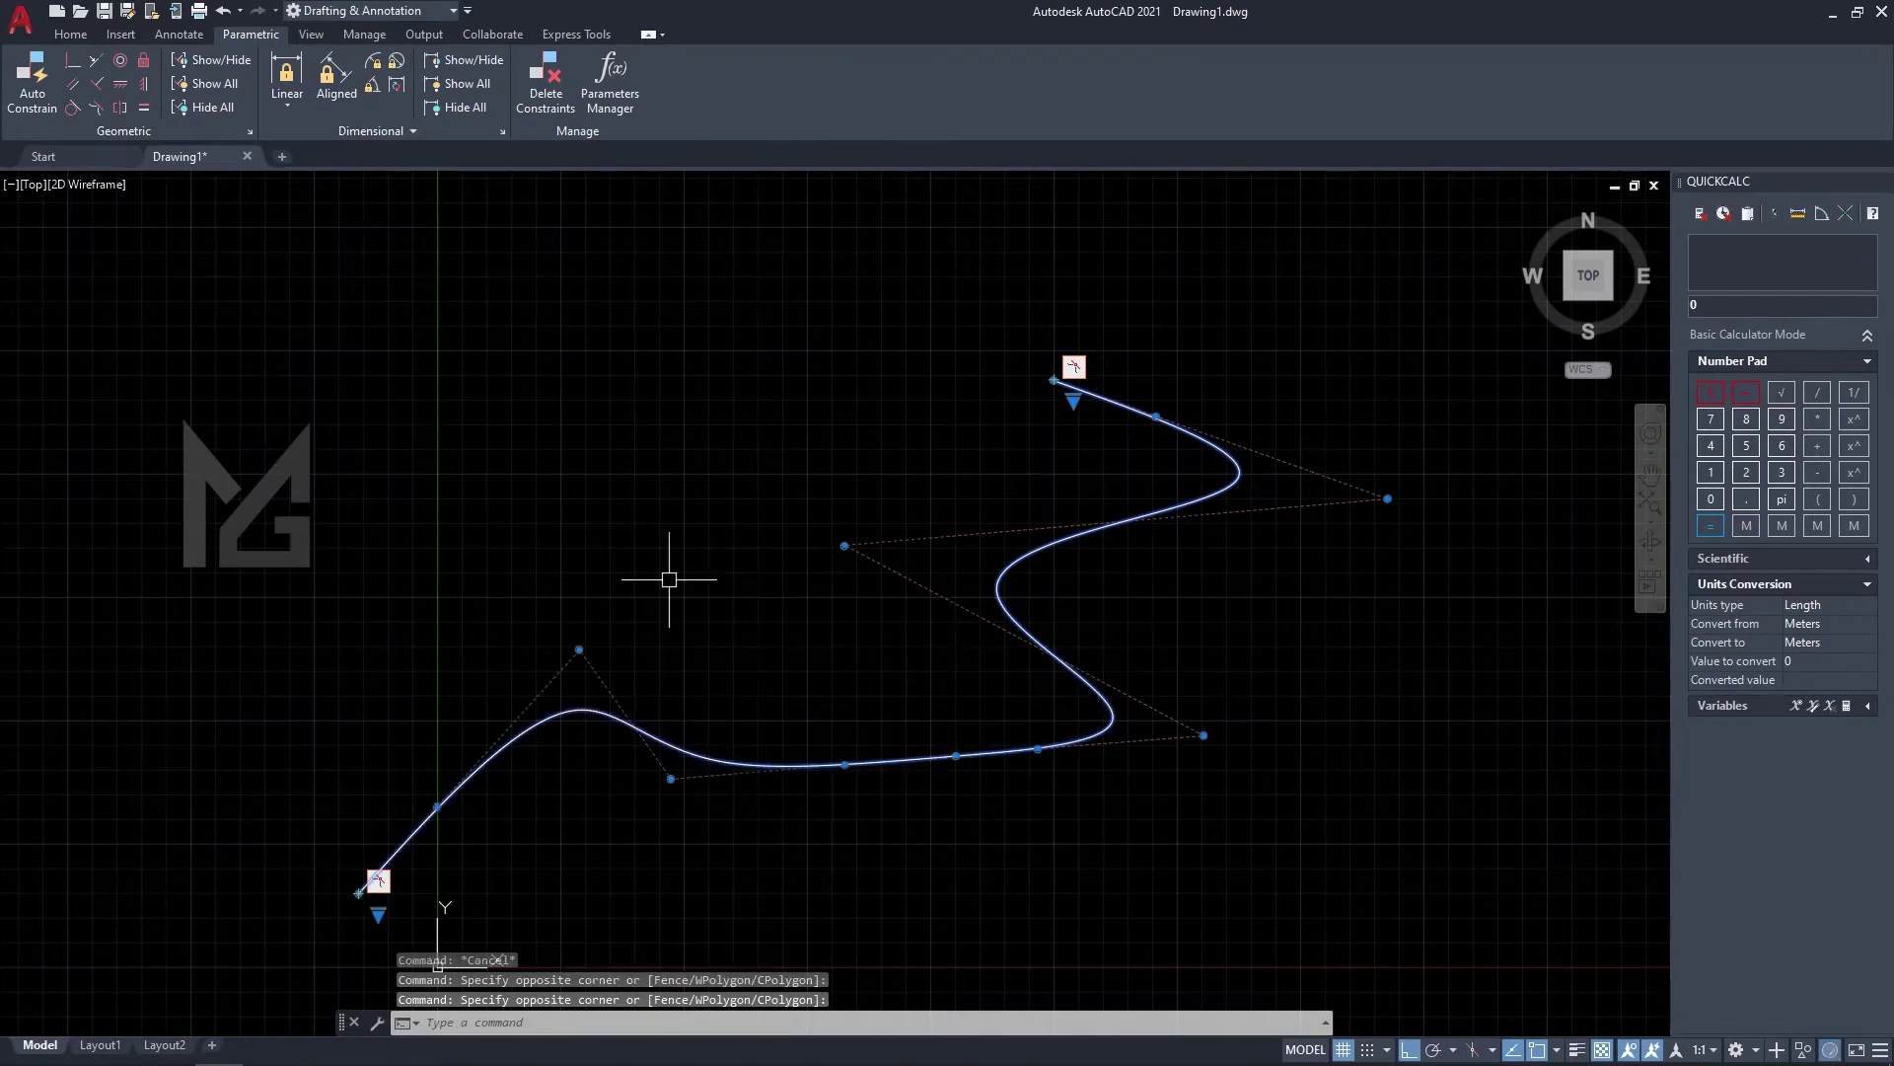
key("Delete")
Draw a vertical line and, with Ortho off, a diagonal line left of it about 7668 units long at about 56°.
scroll(917, 618, "up", 1)
type("l")
key("Return")
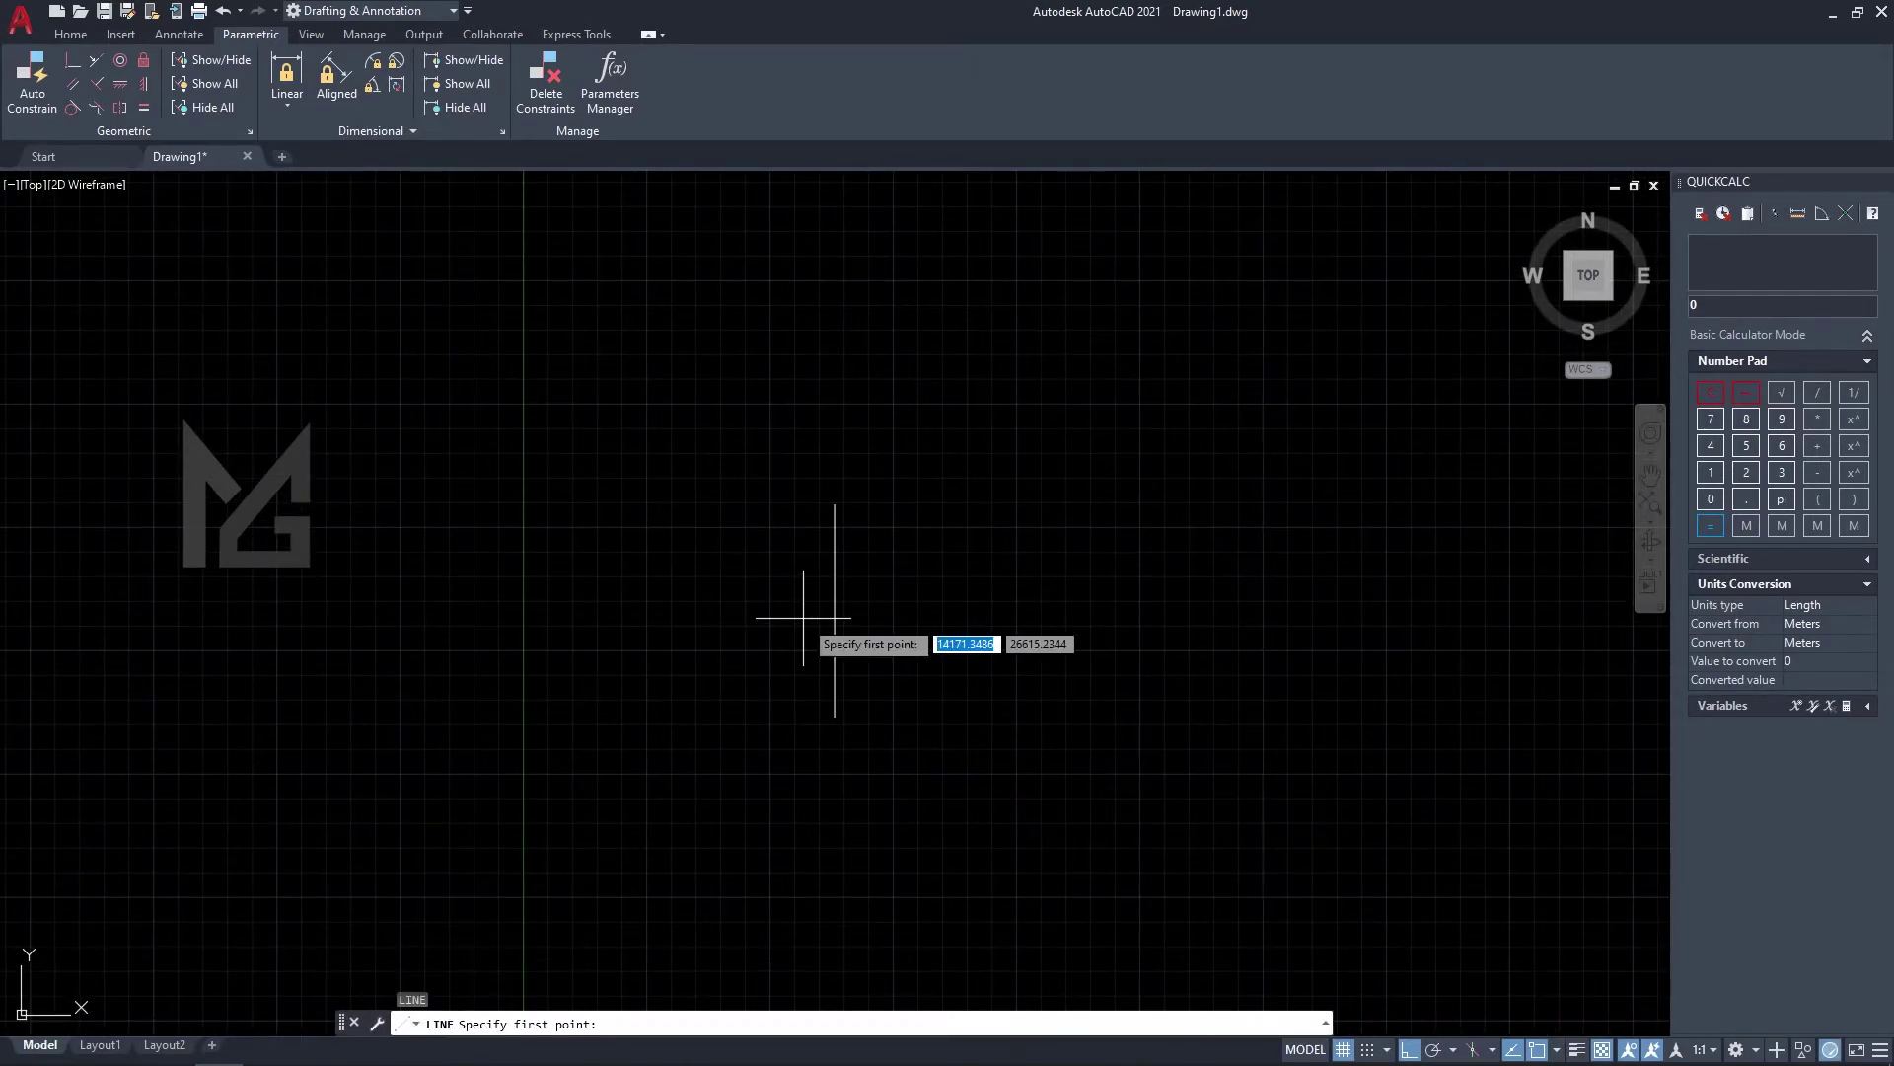
key("shift")
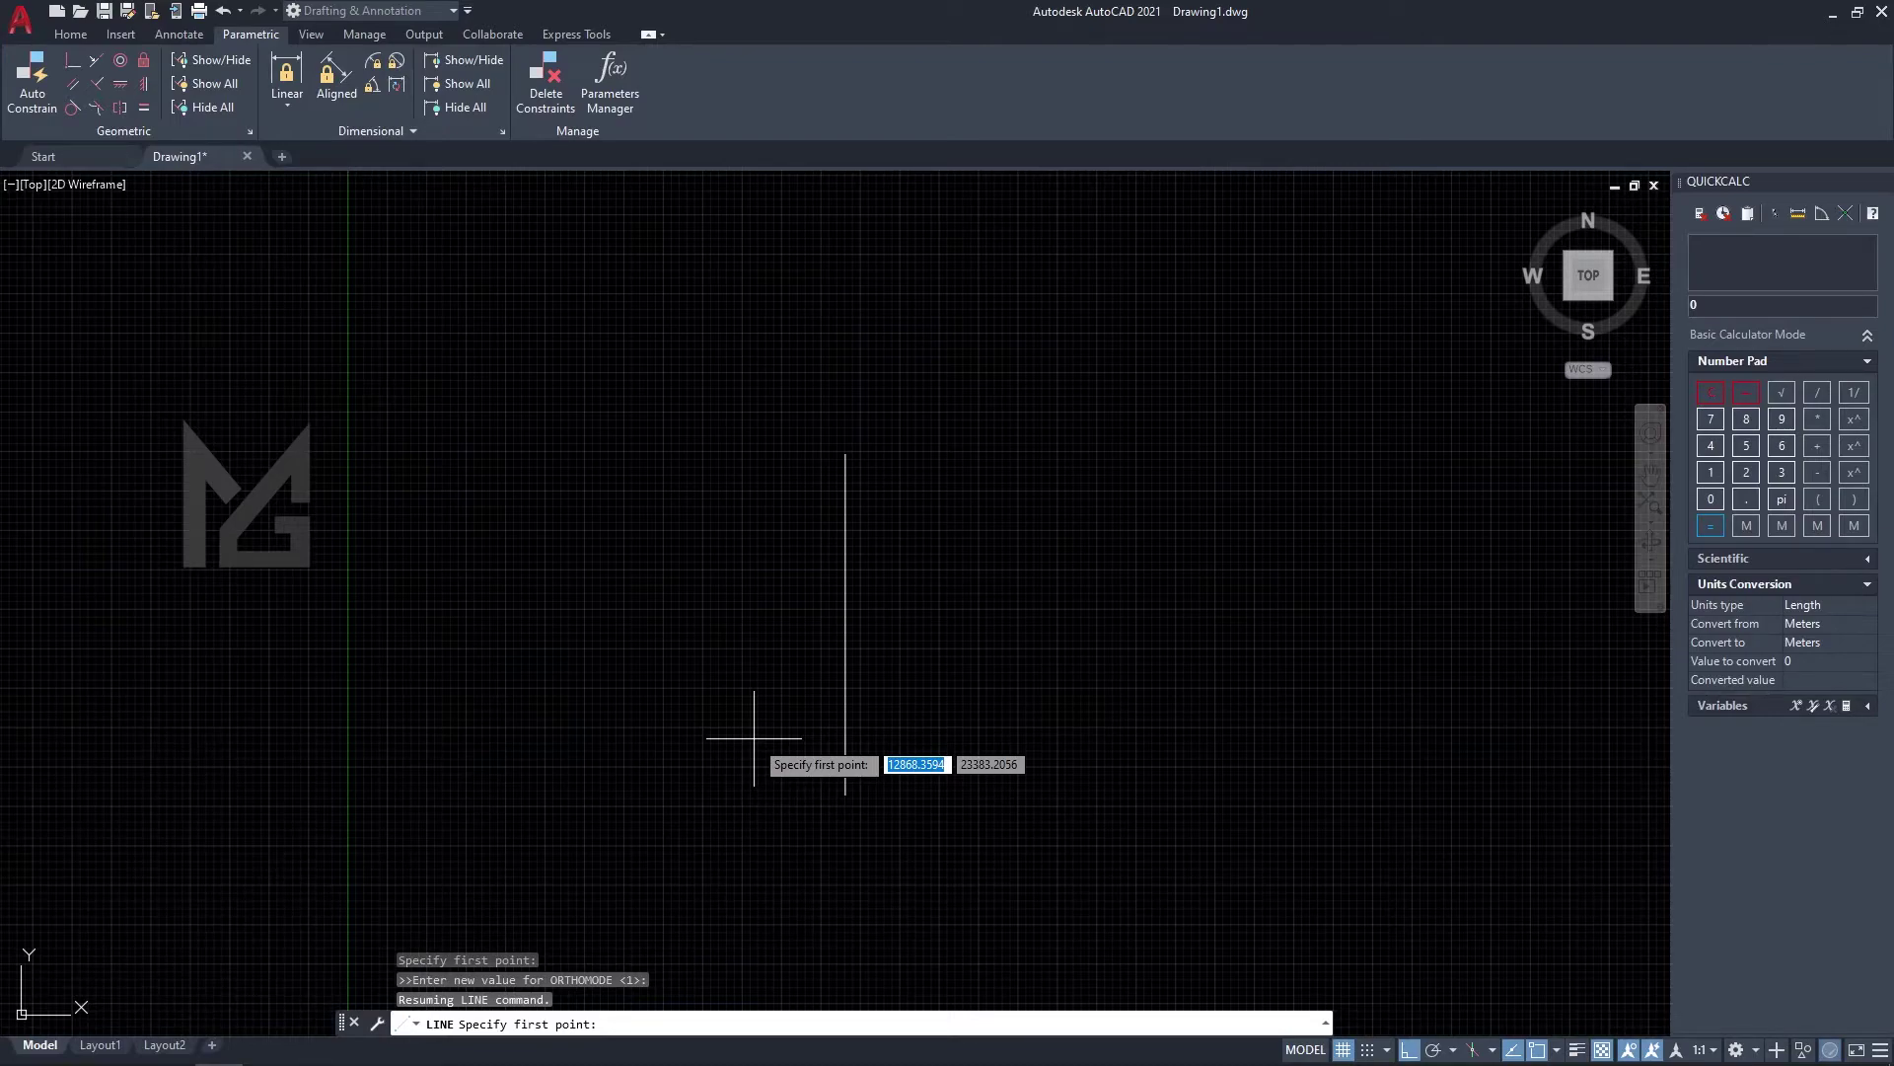
scroll(754, 737, "up", 2)
left_click(533, 727)
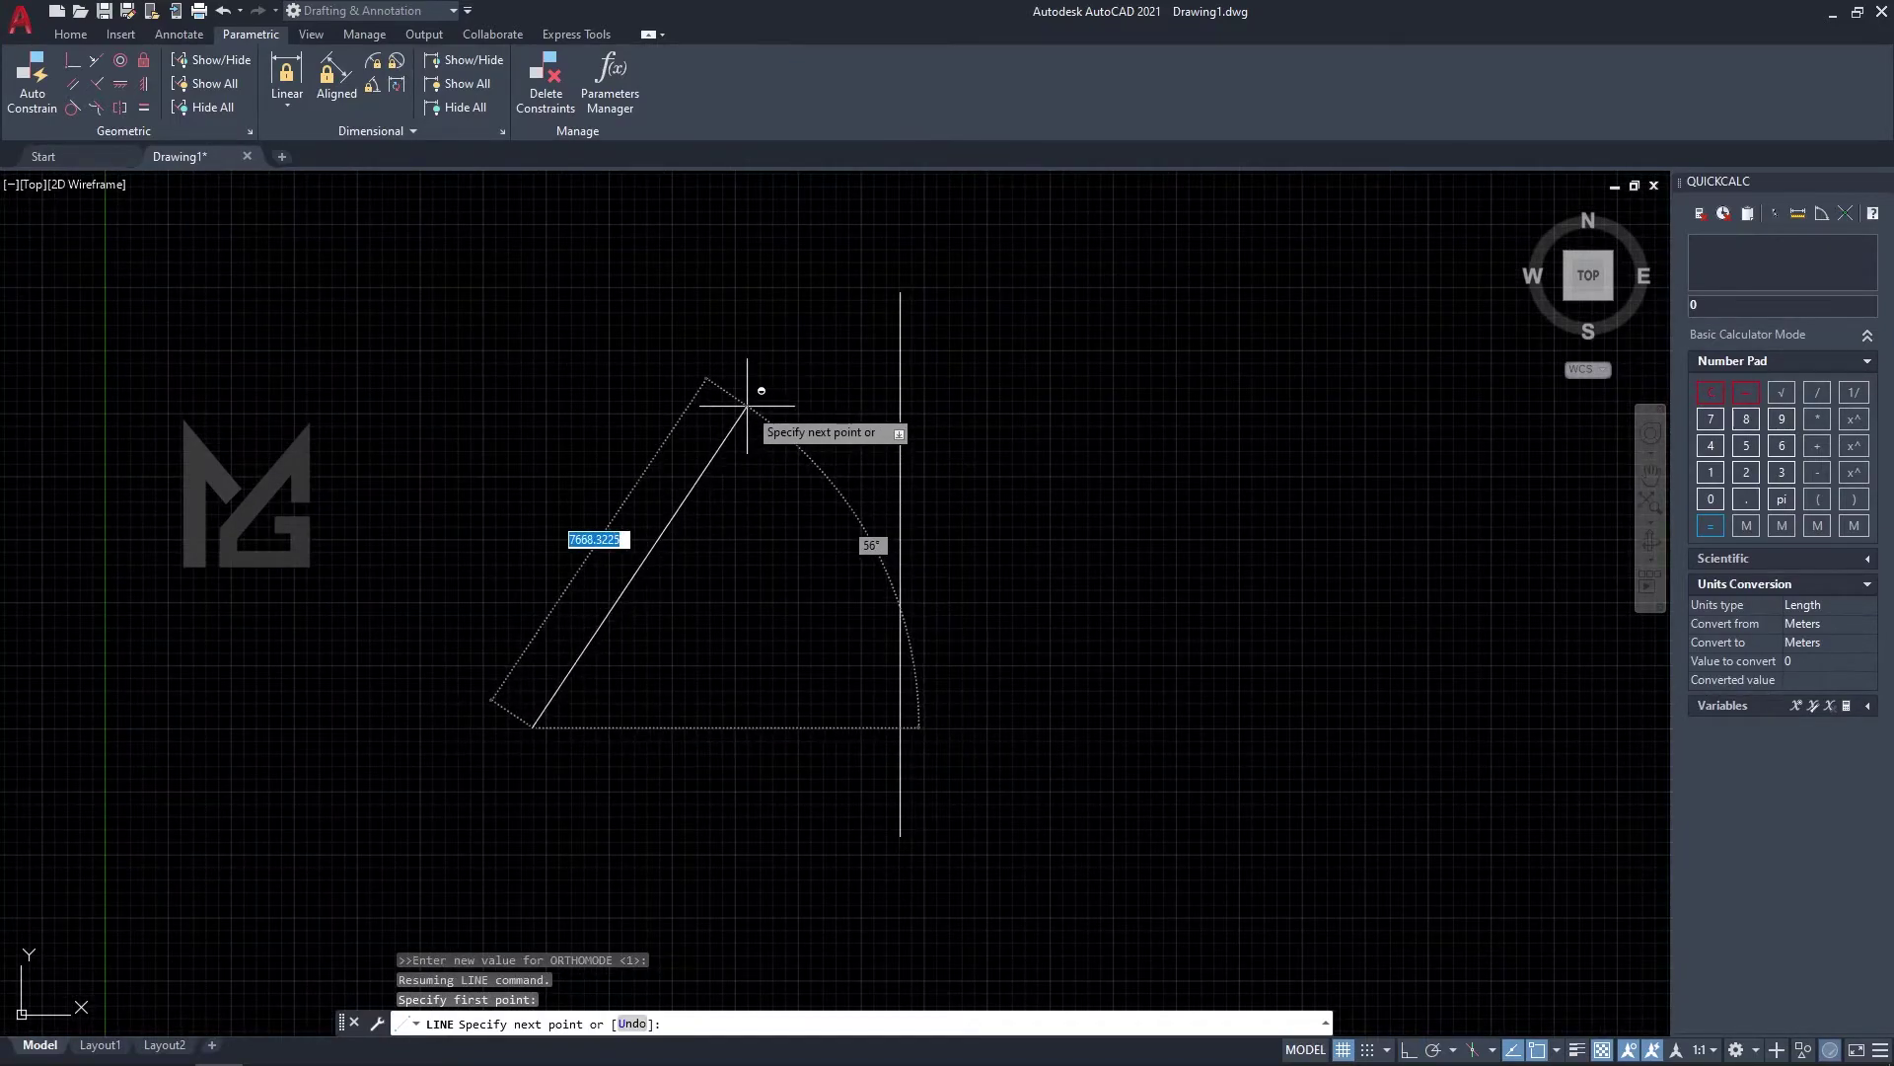
left_click(747, 405)
key("Escape")
key("Escape")
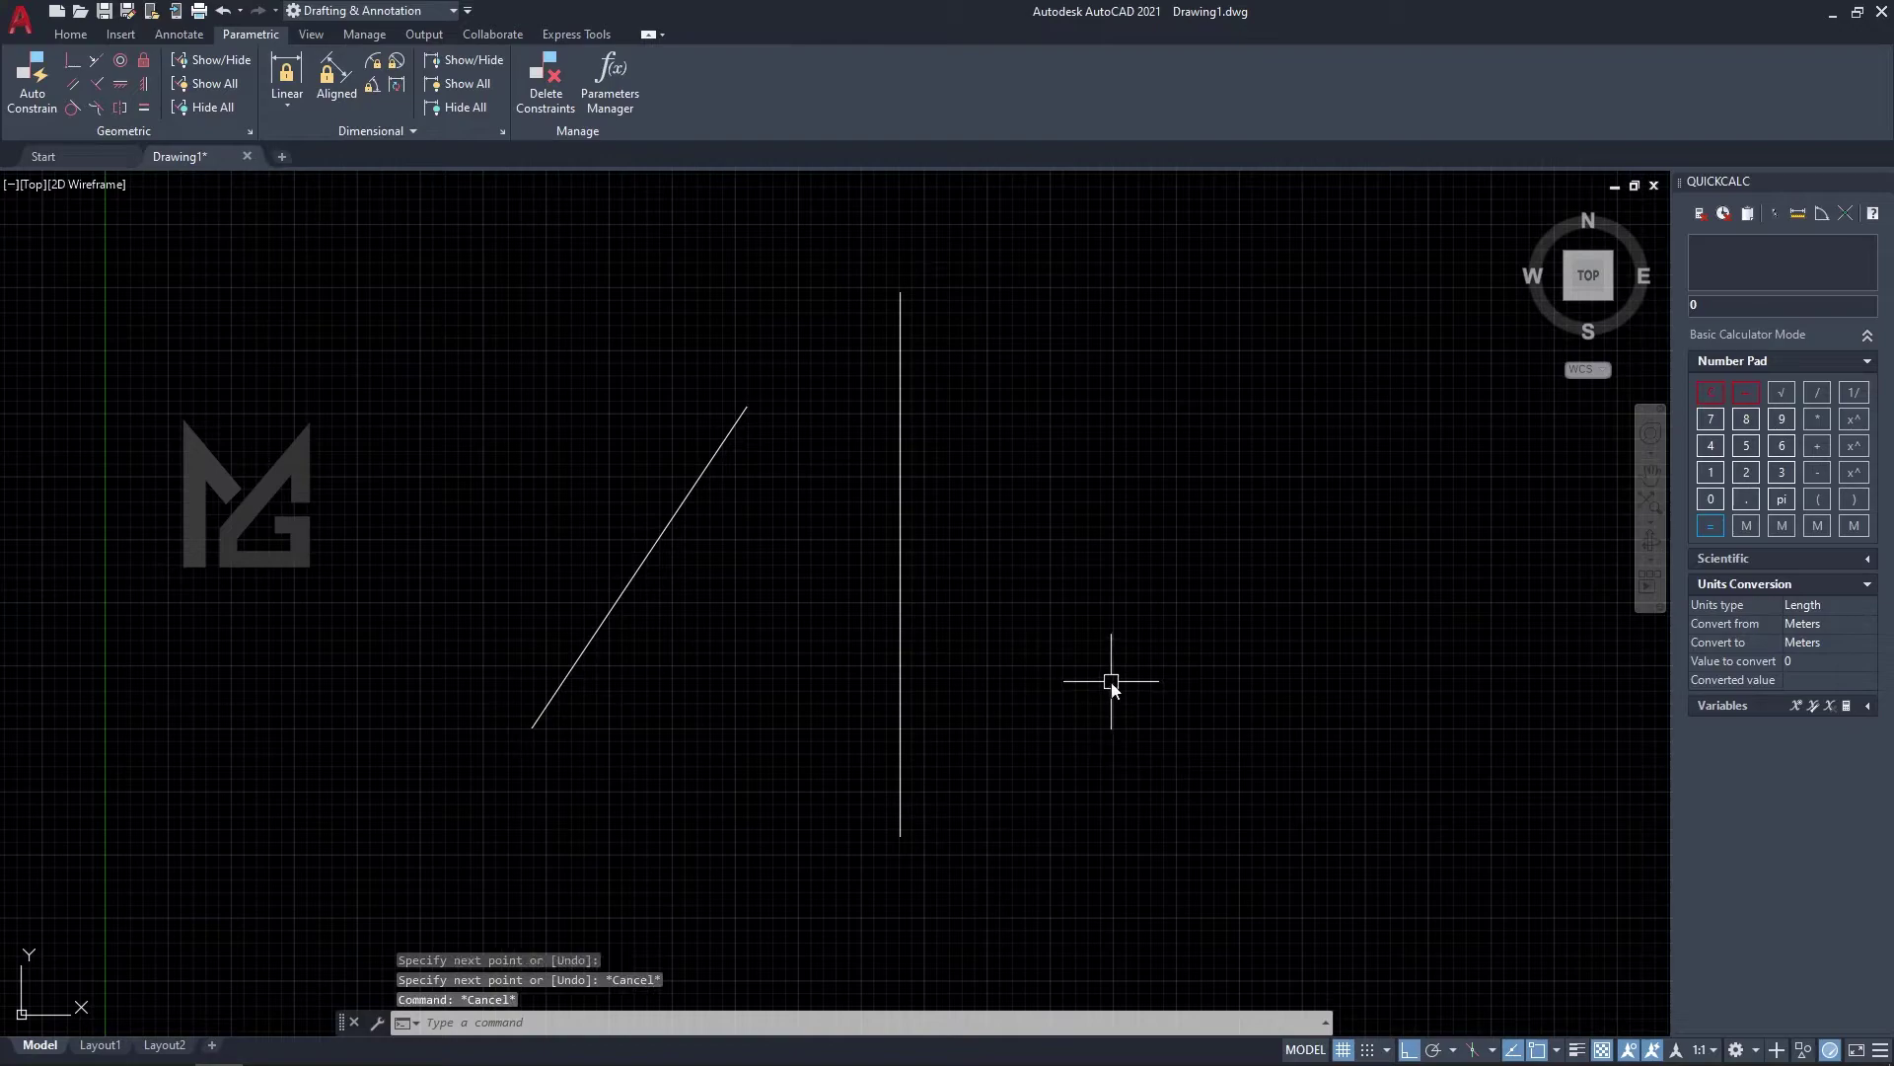
Draw a horizontal line to the right of the vertical line, near its lower half.
key("space")
left_click(997, 666)
left_click(1360, 666)
key("Escape")
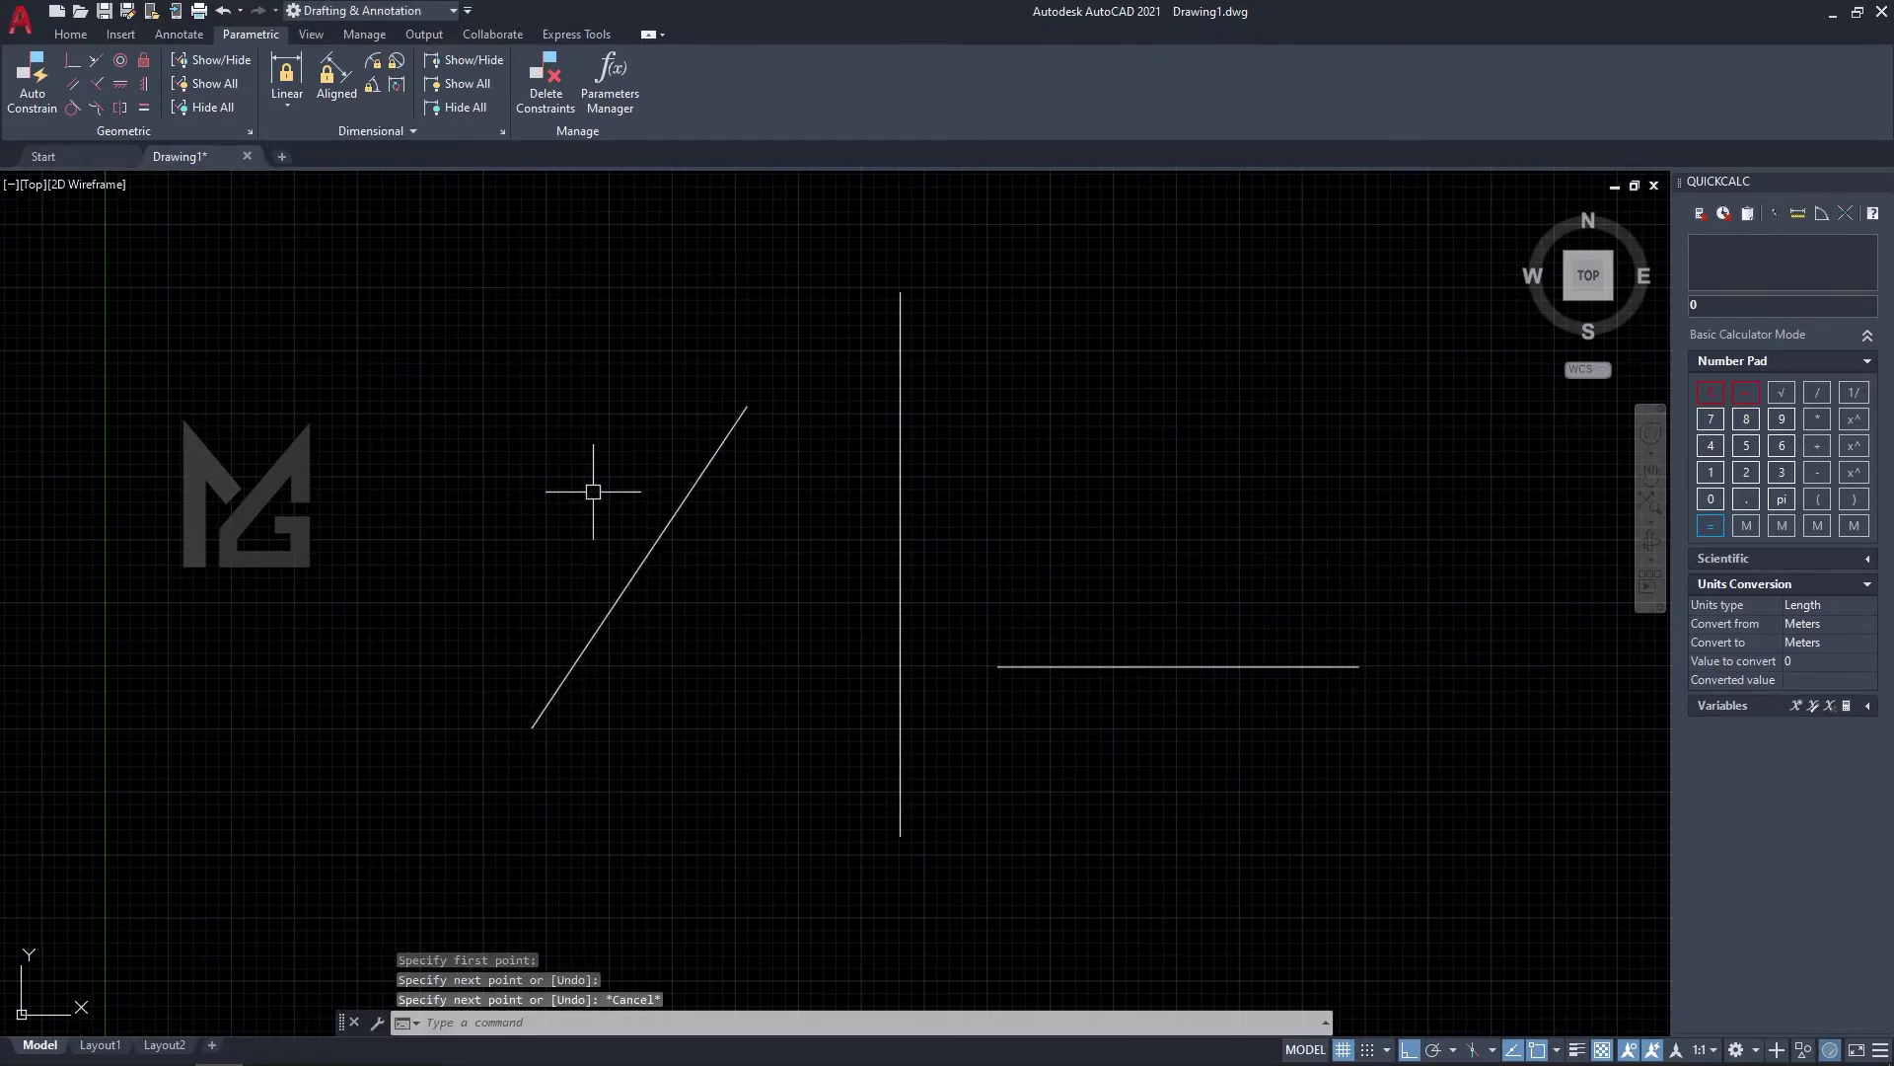
Apply a symmetric constraint to the diagonal and horizontal lines, using the vertical line as the symmetry line.
type("gcsymmetric")
key("Return")
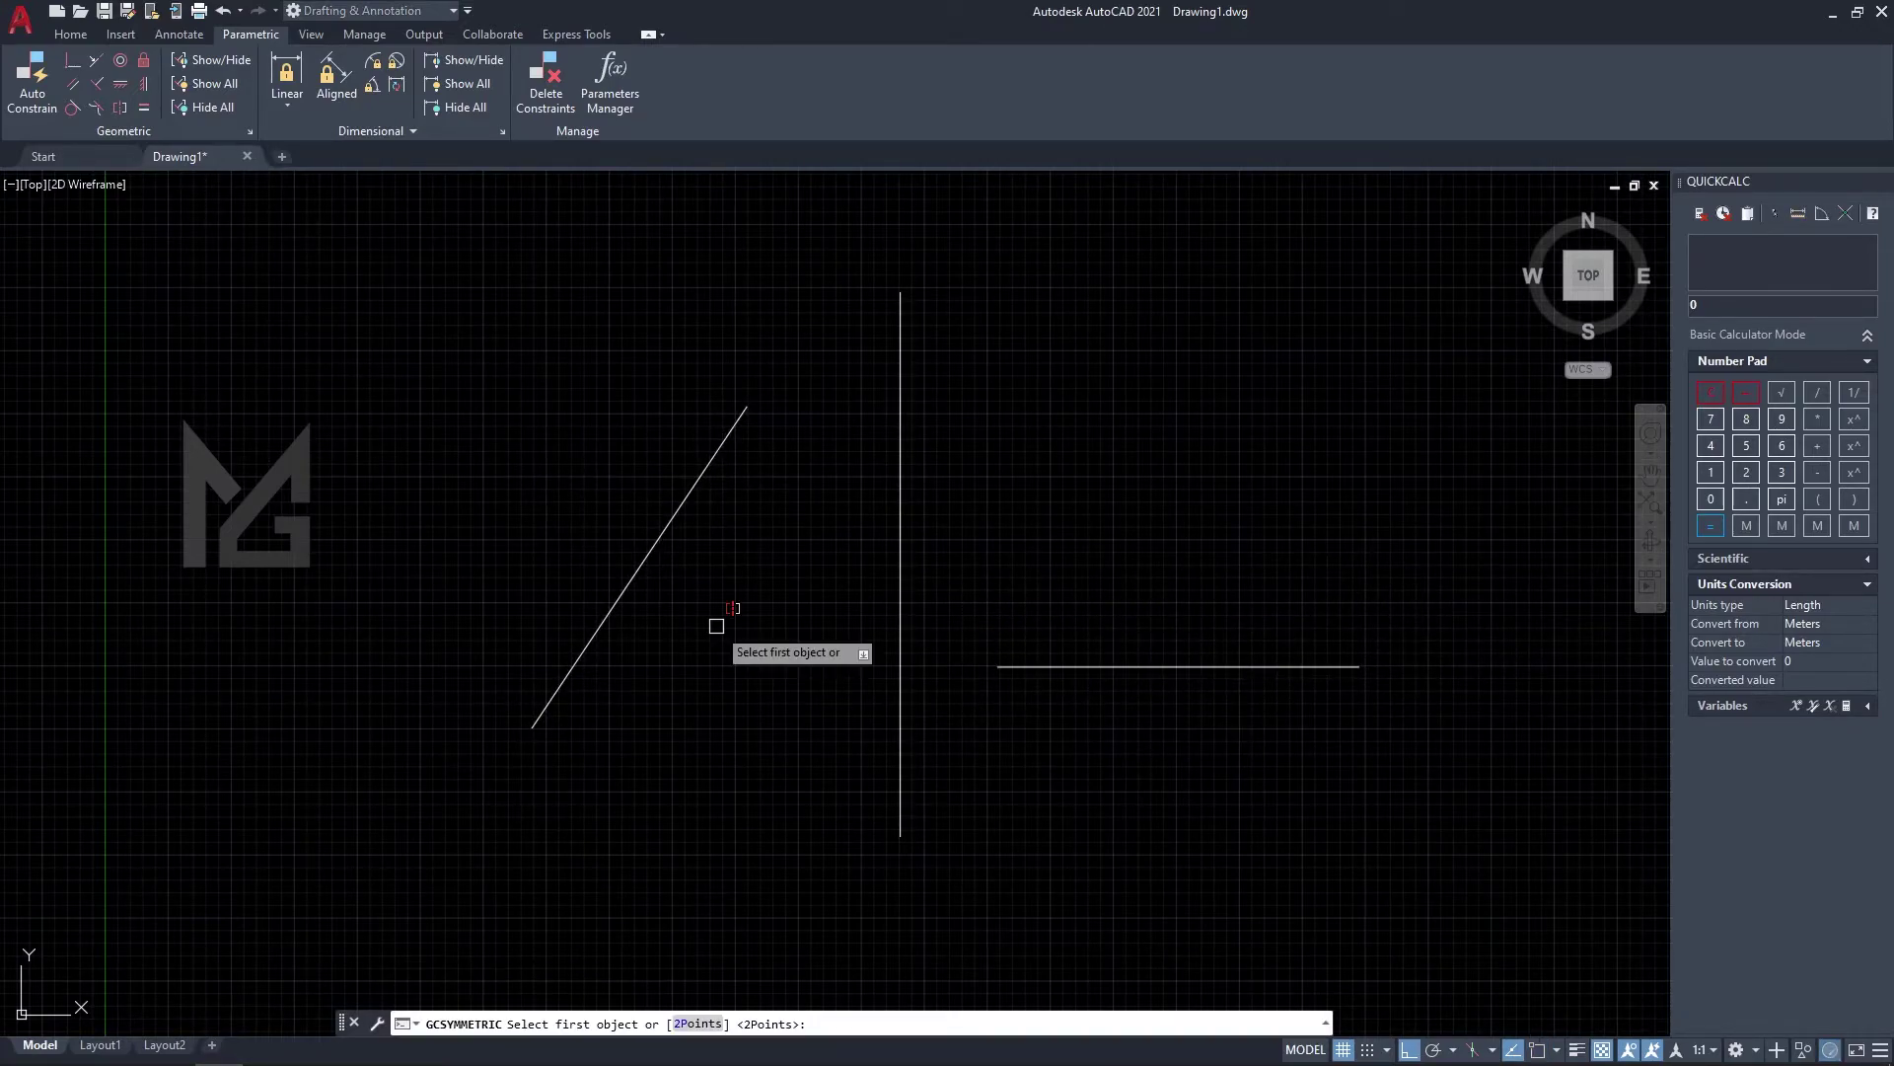
left_click(694, 490)
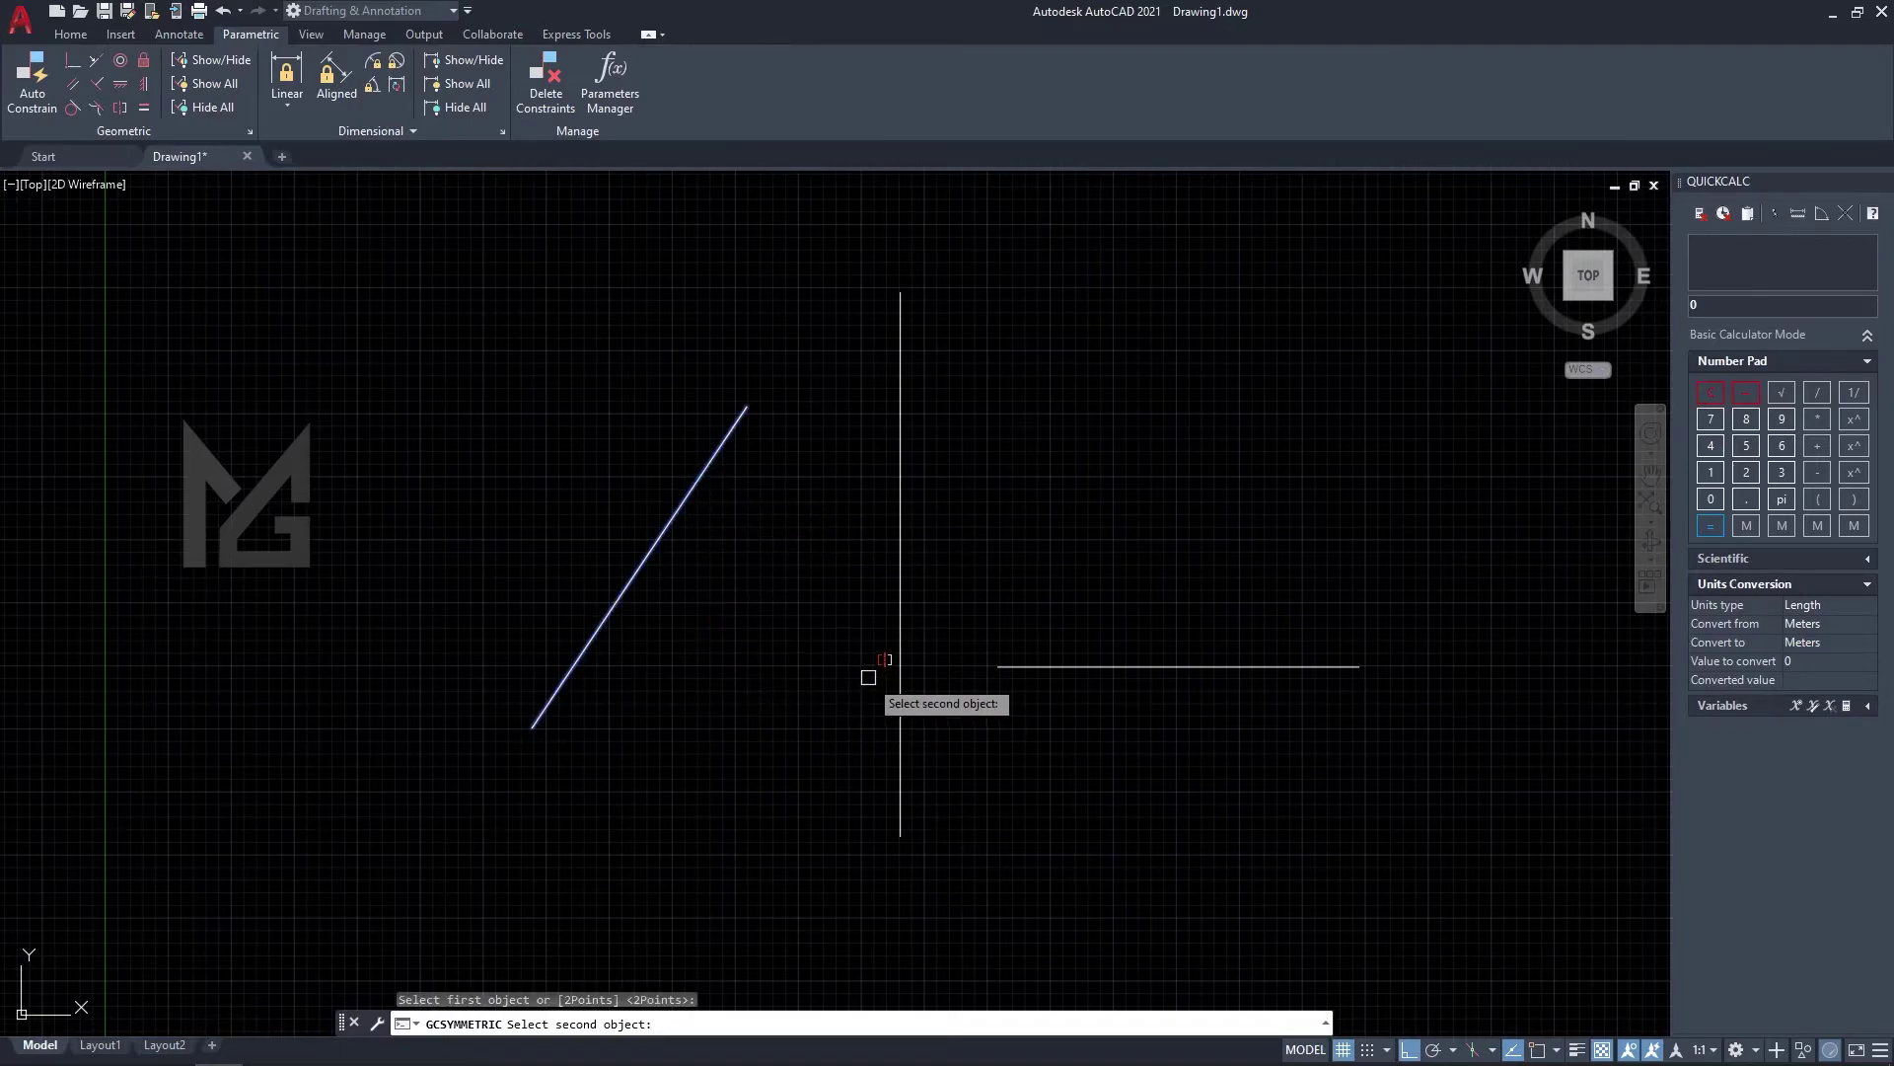
left_click(1112, 666)
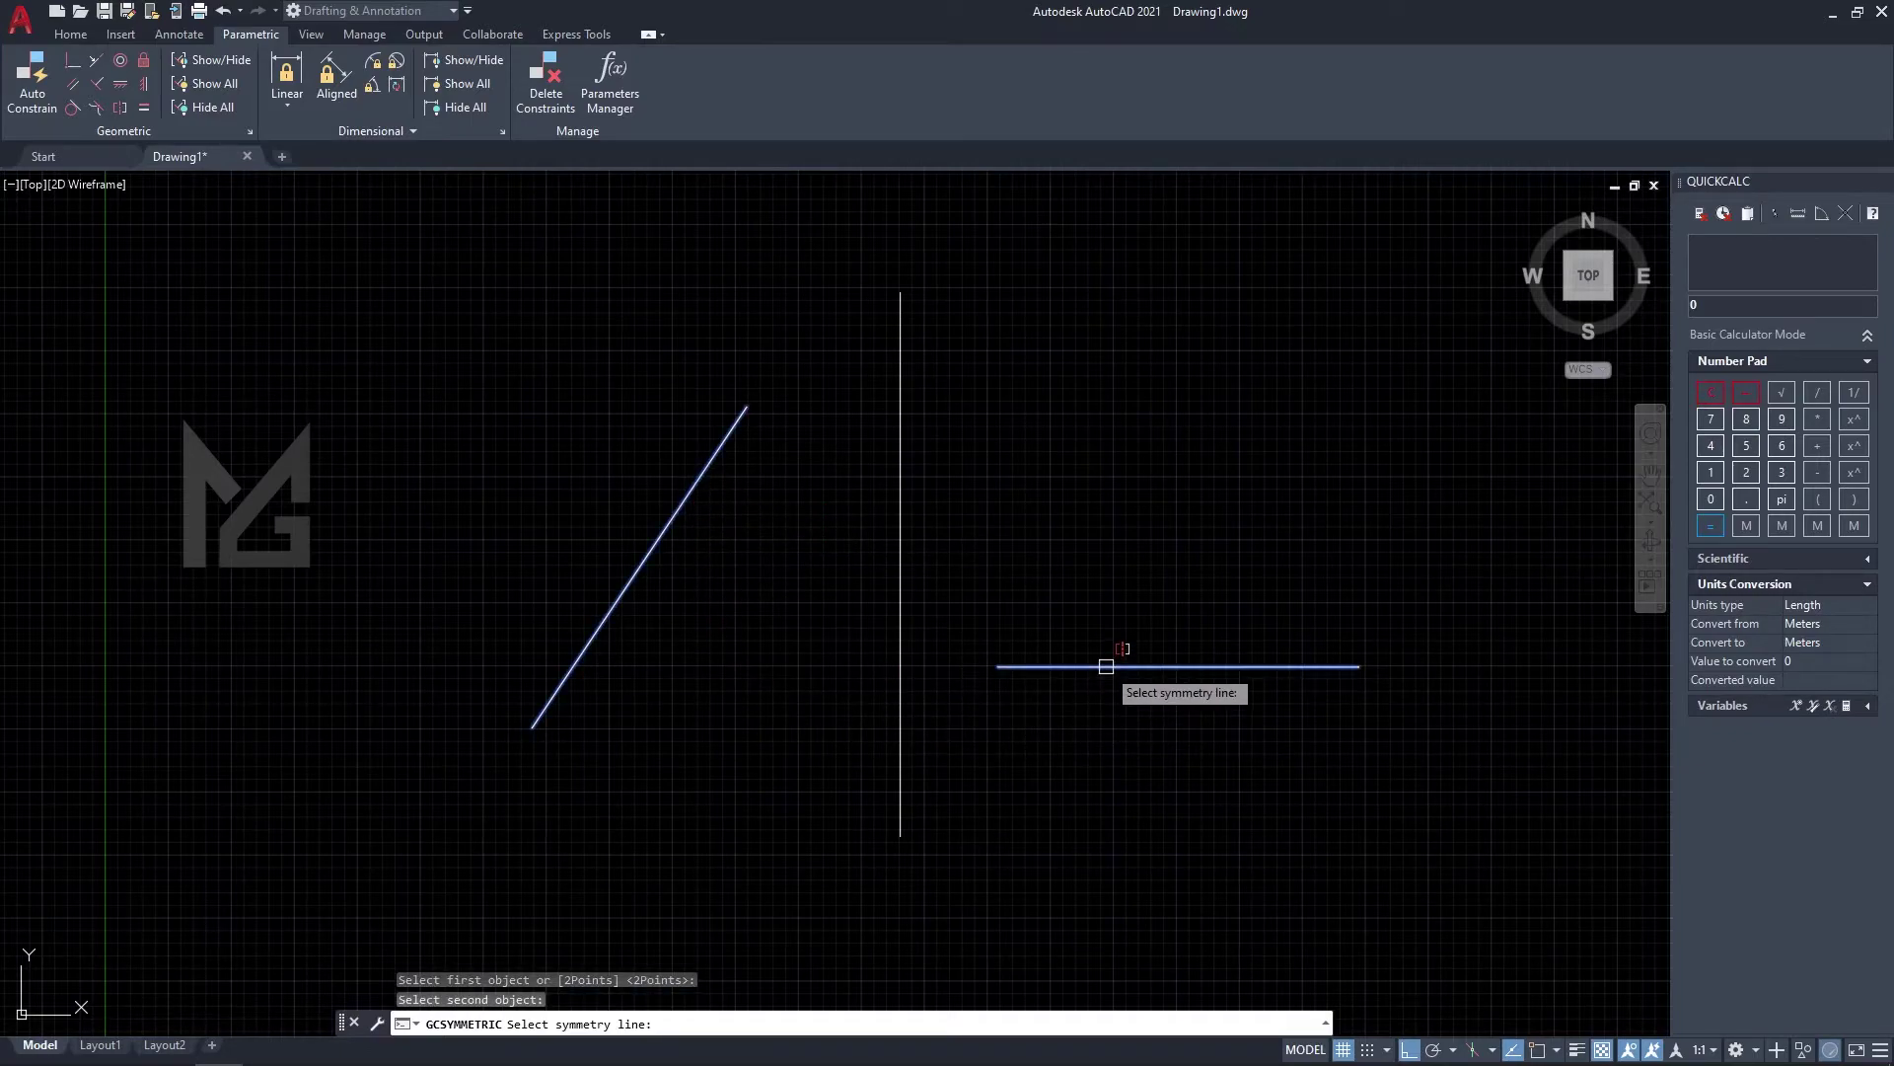
left_click(900, 432)
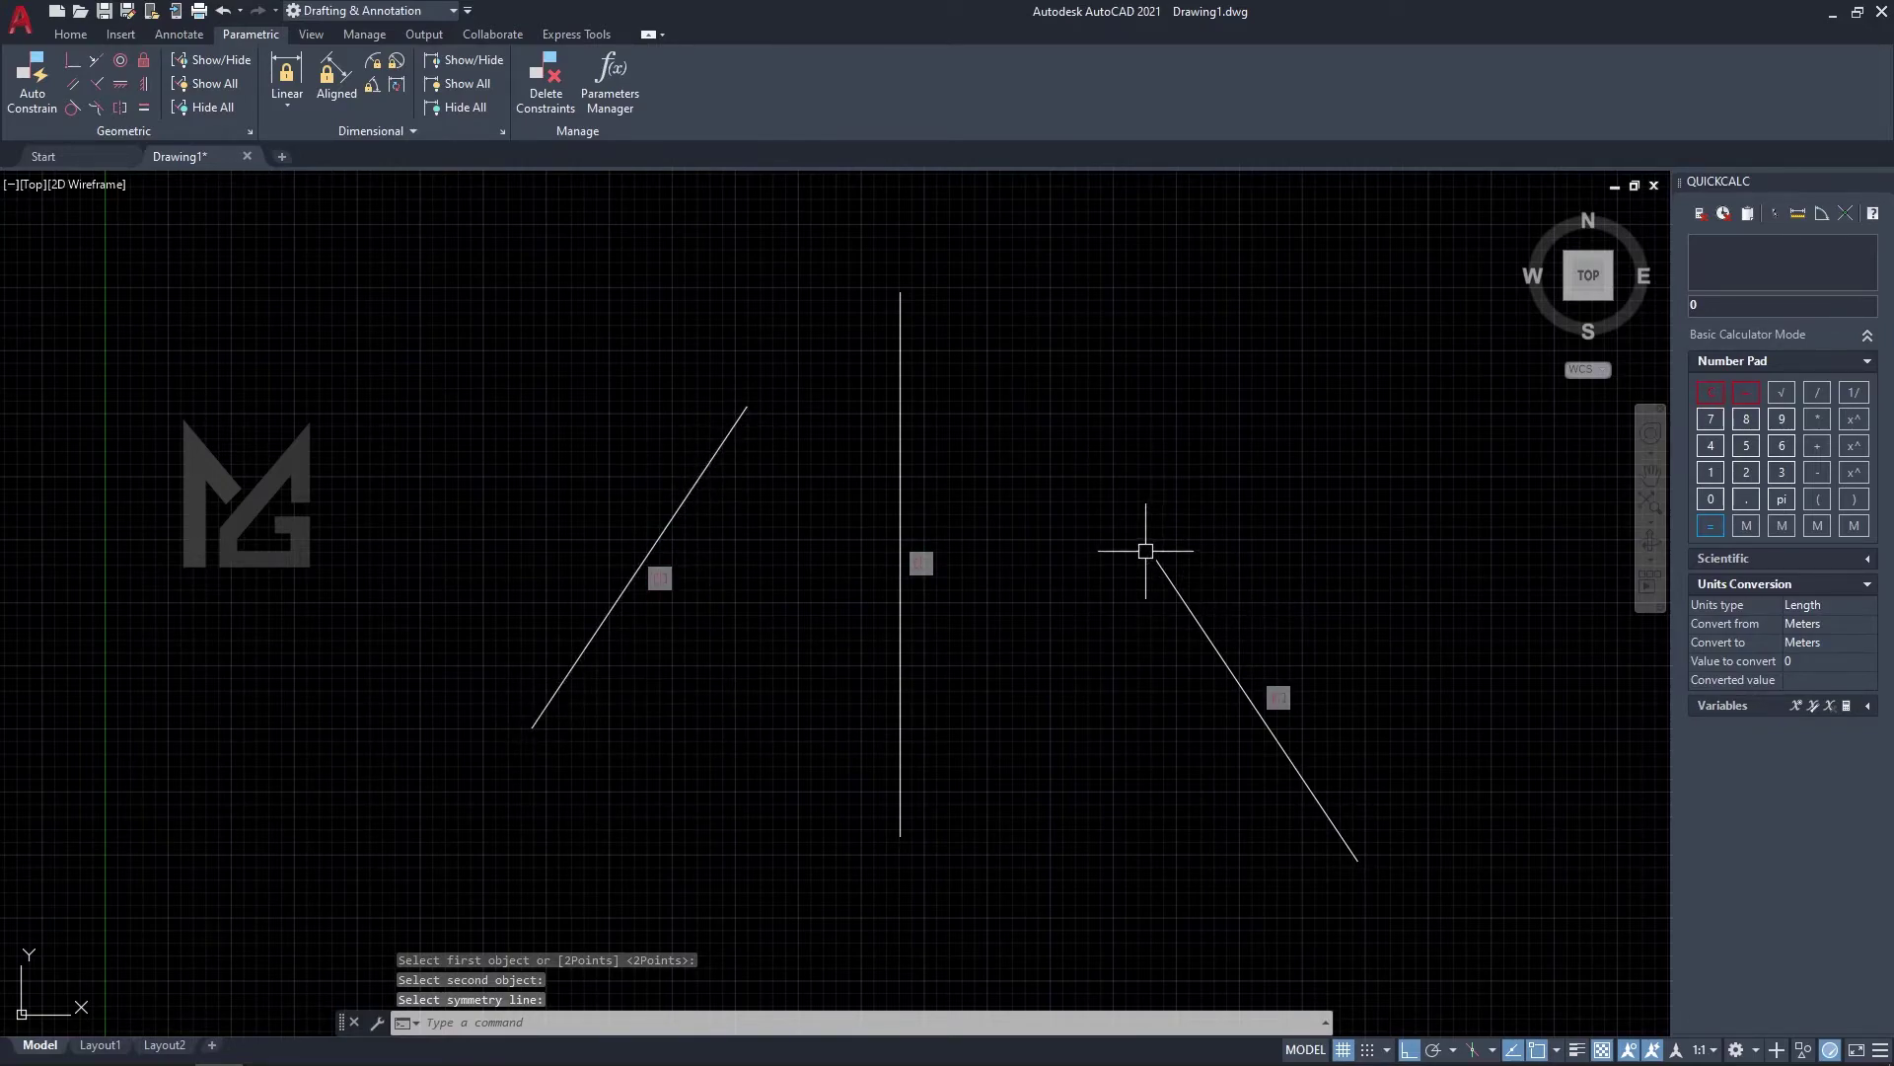
left_click(1365, 743)
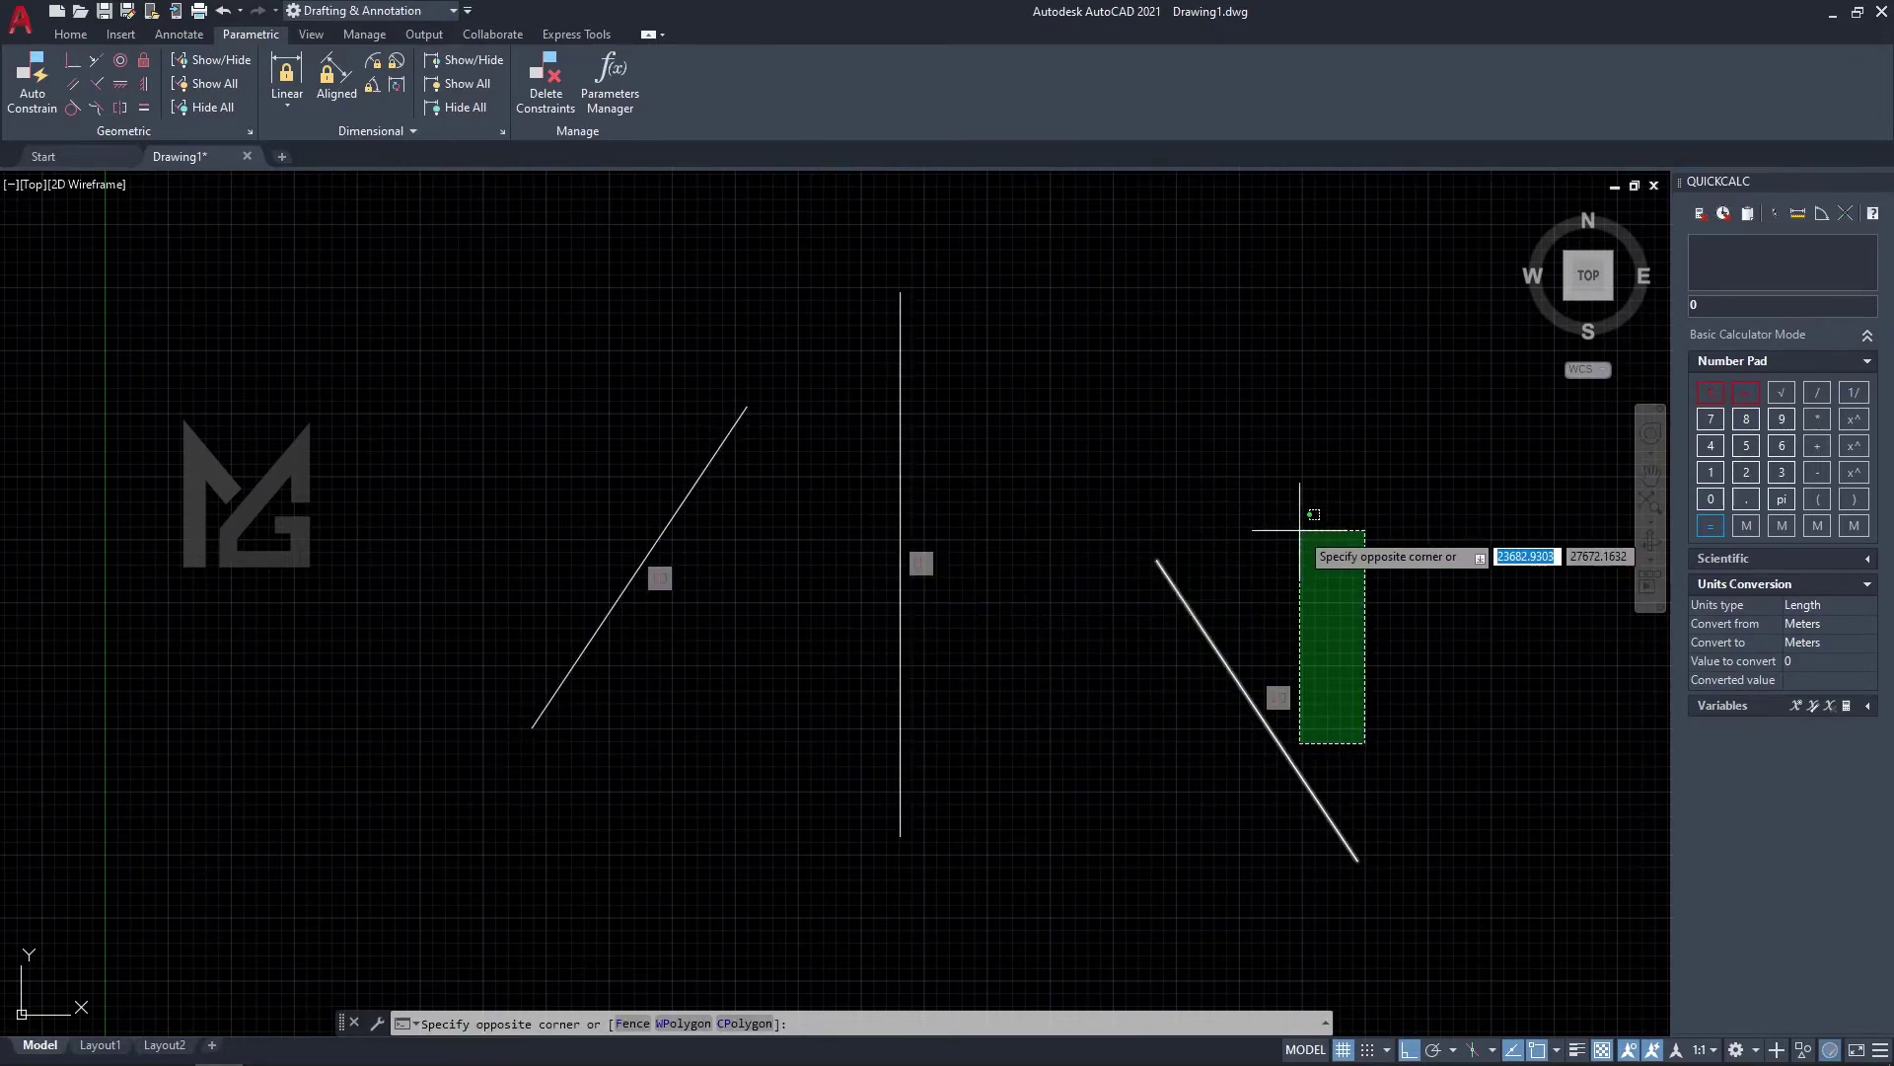
key("Escape")
left_click(1037, 415)
key("Escape")
Rotate the left diagonal line by about 284° with Ortho off, around a point on its upper part.
left_click(868, 553)
left_click(637, 409)
type("R")
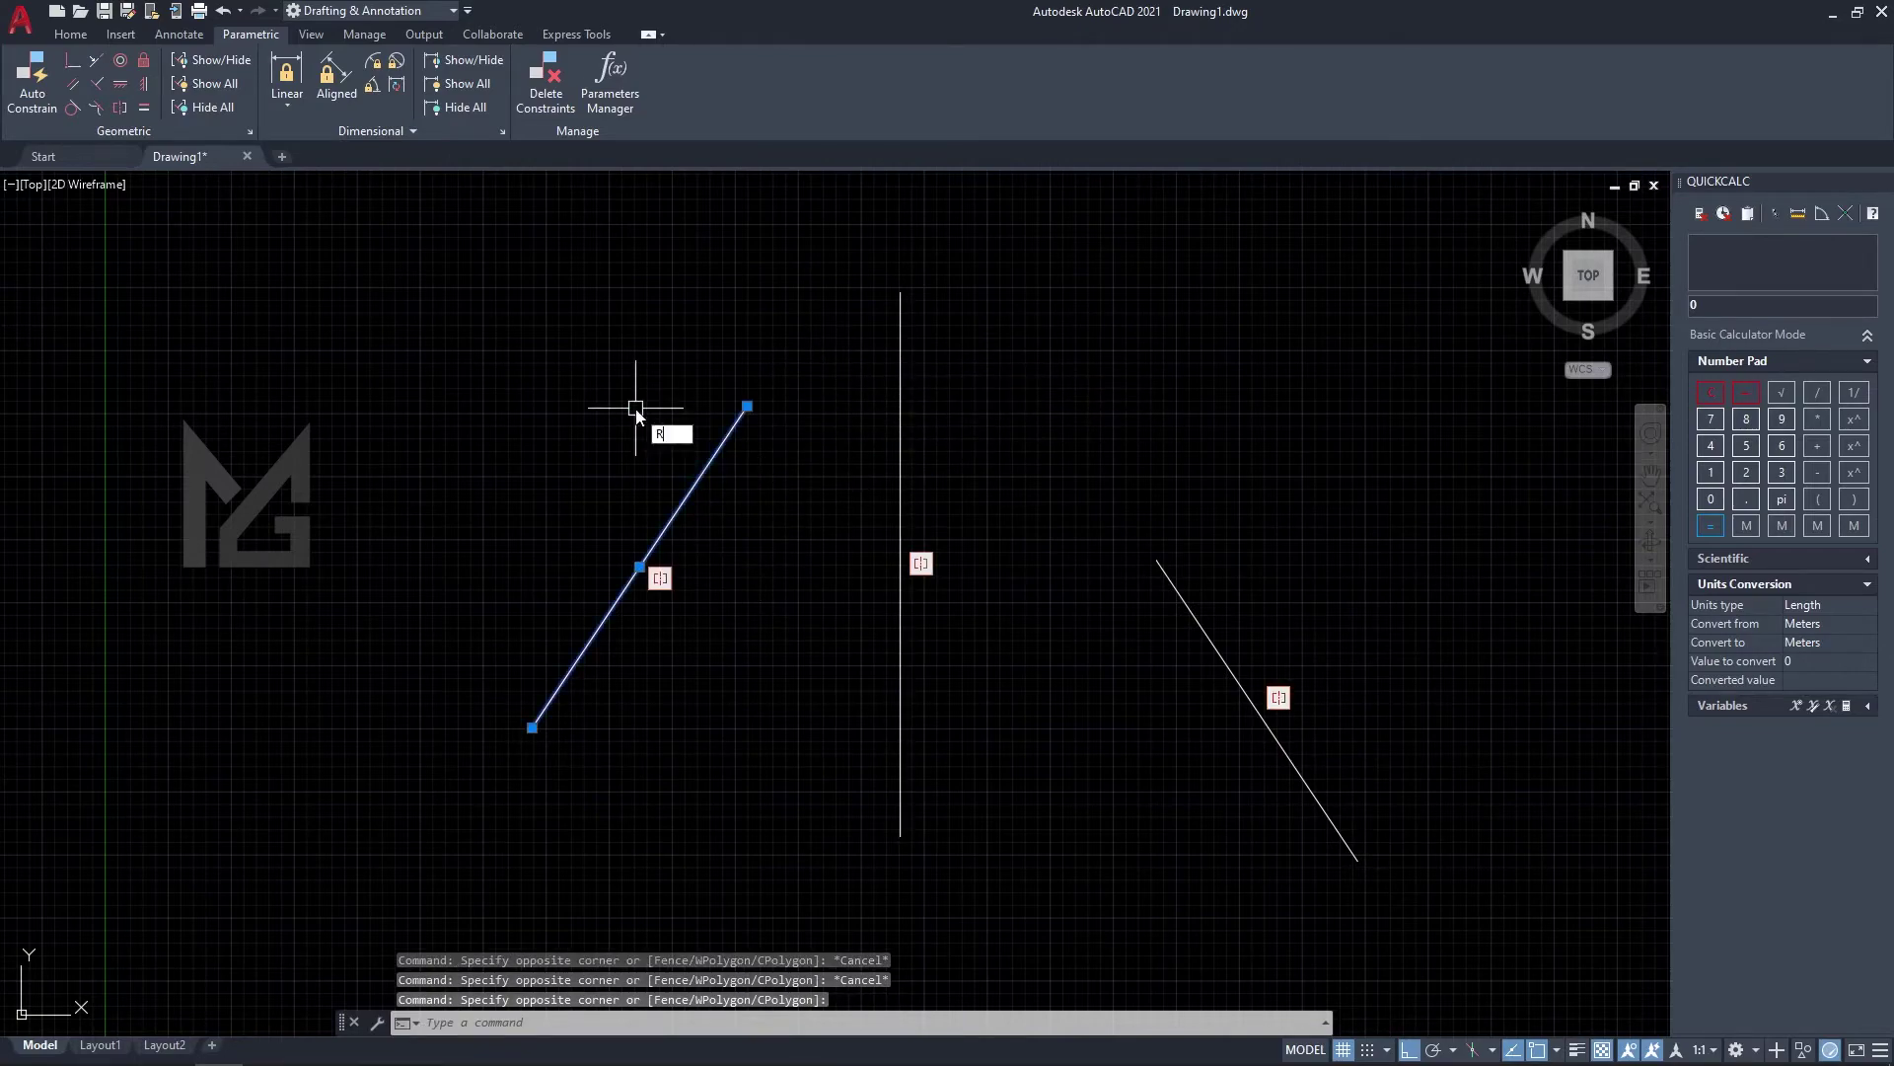
type("O")
key("Return")
left_click(702, 471)
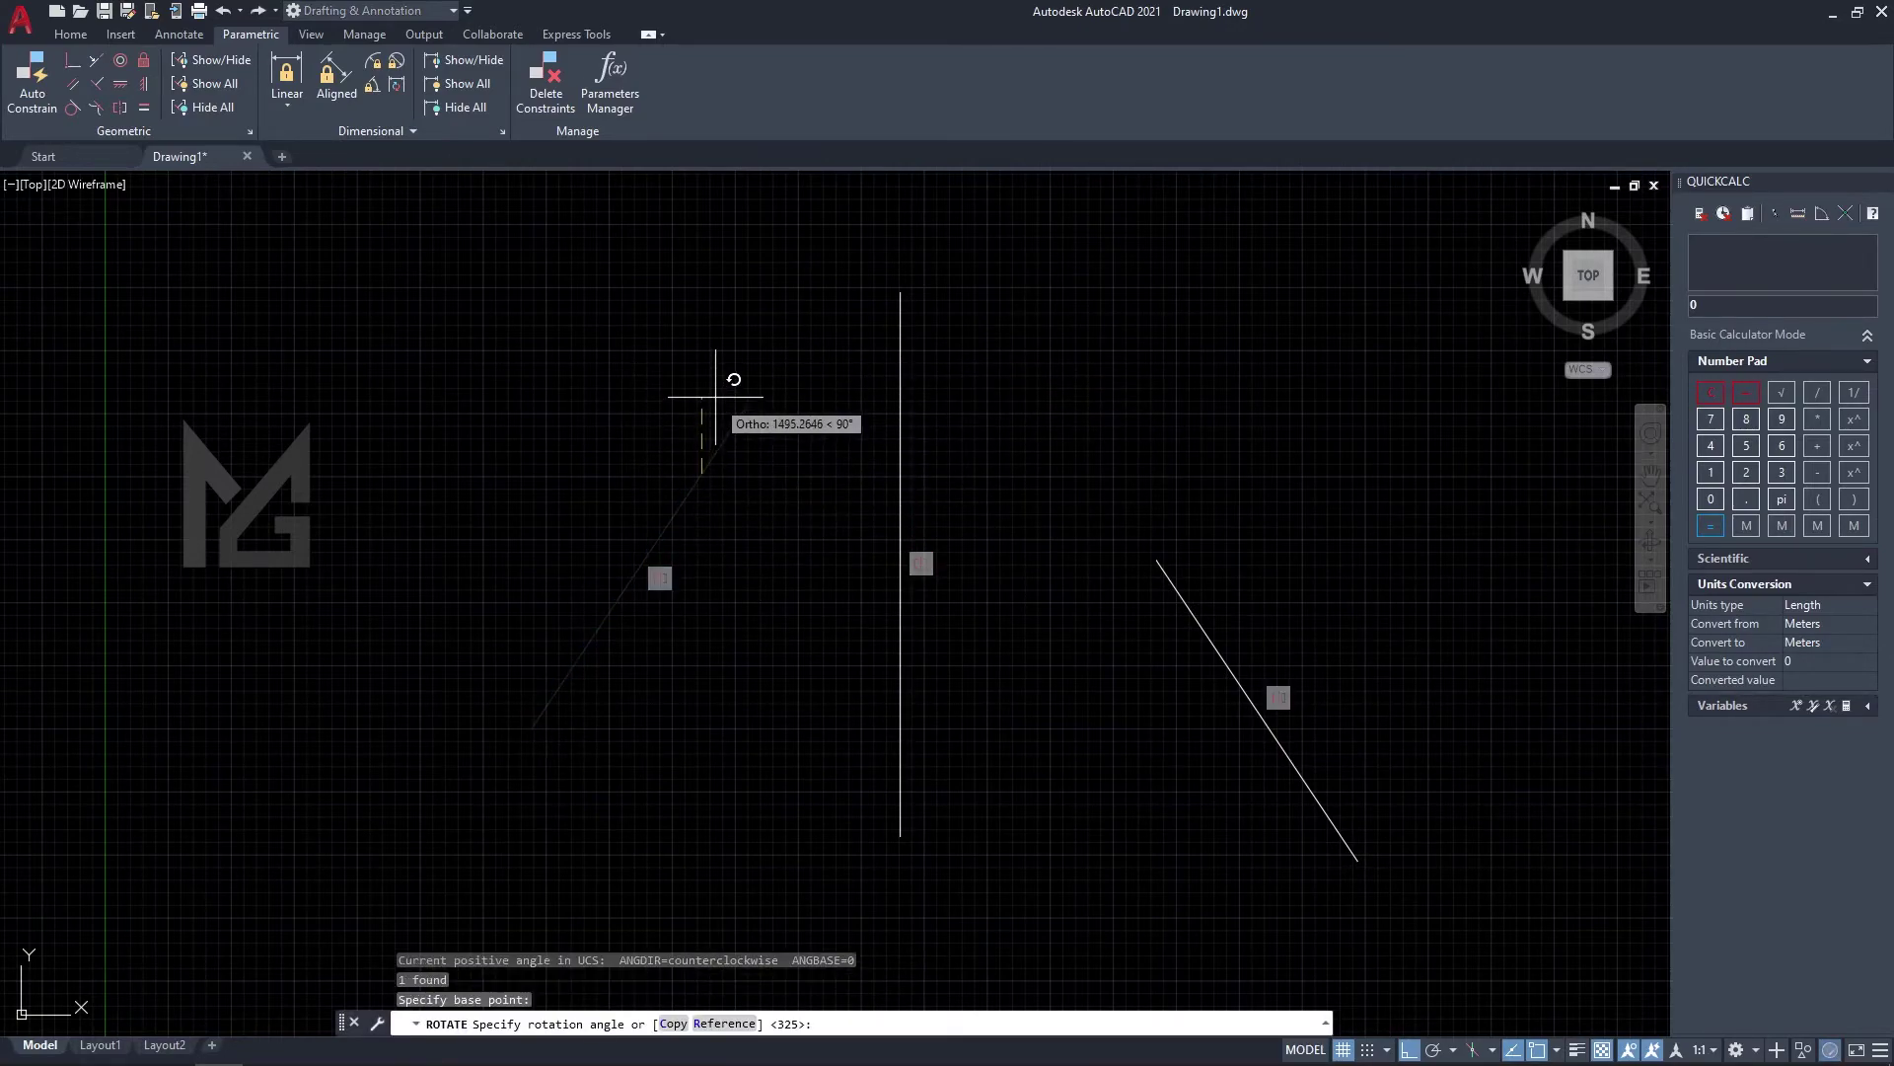
key("F8")
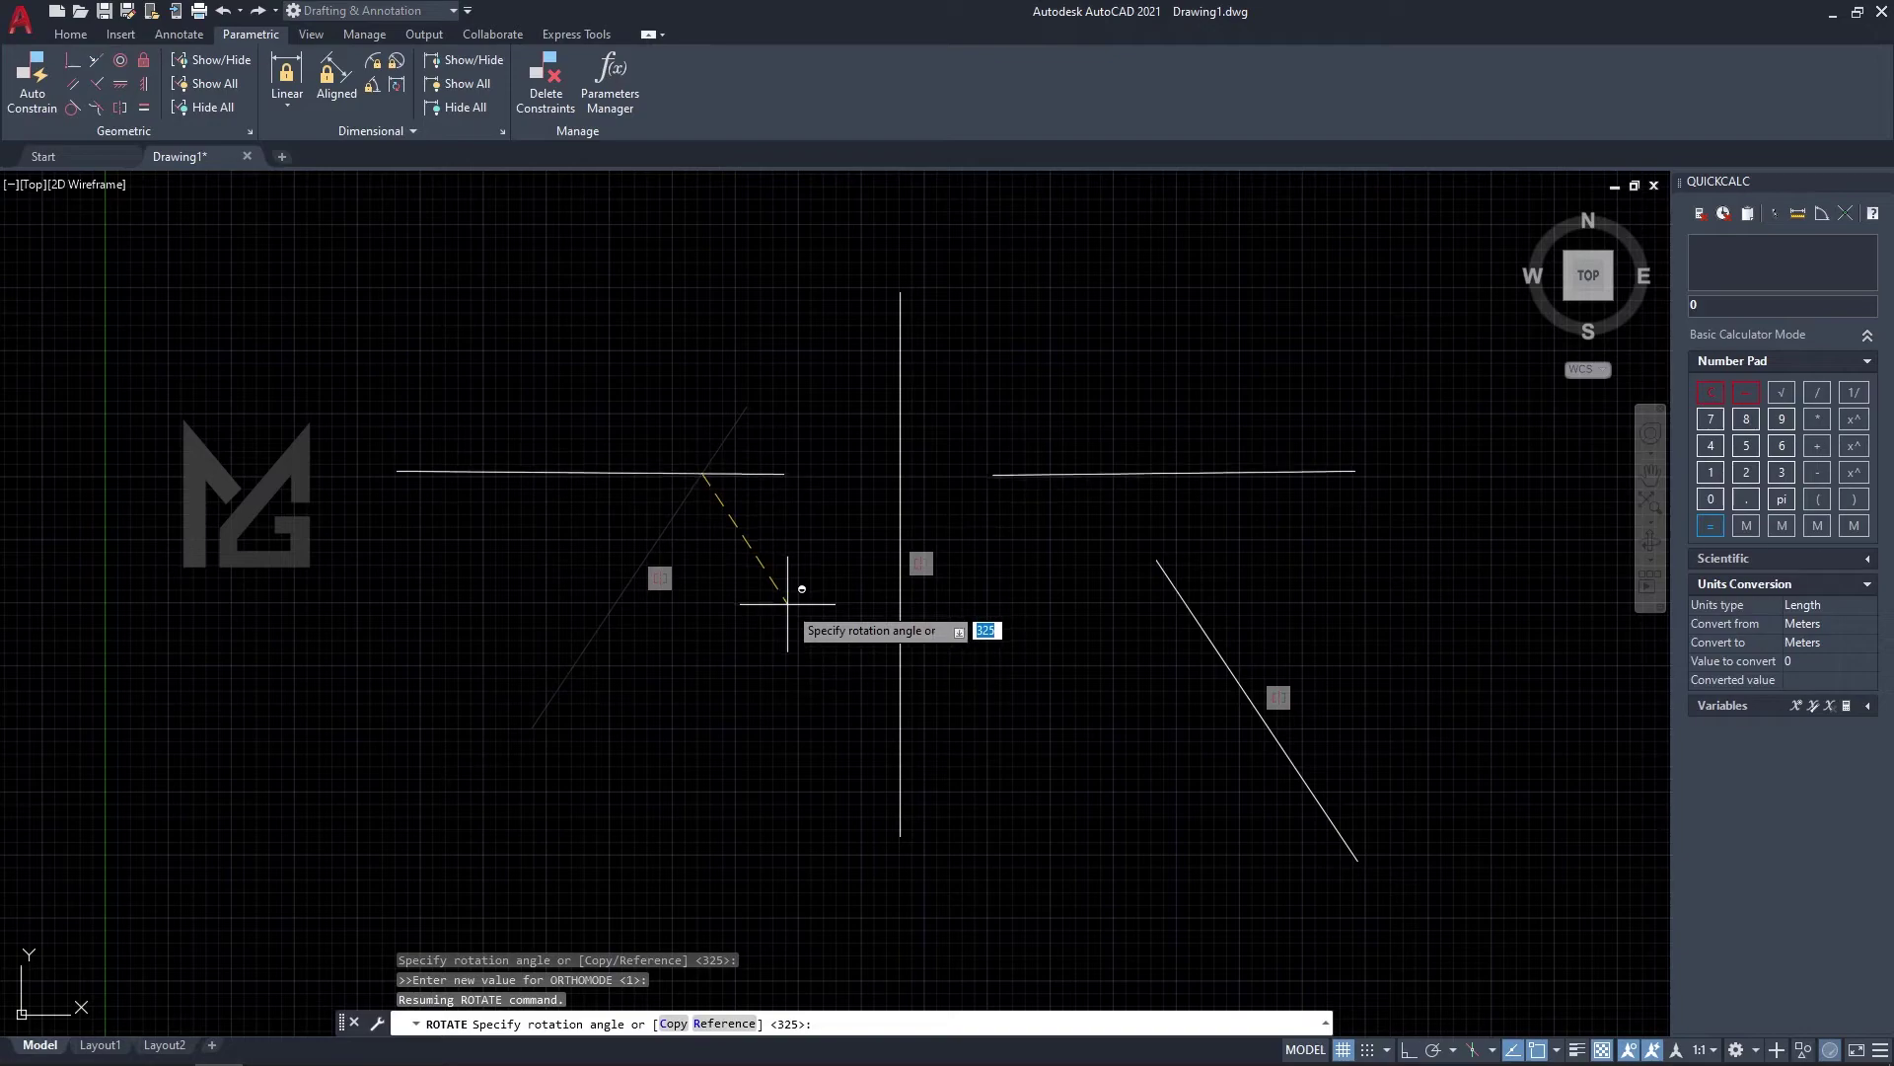
left_click(759, 715)
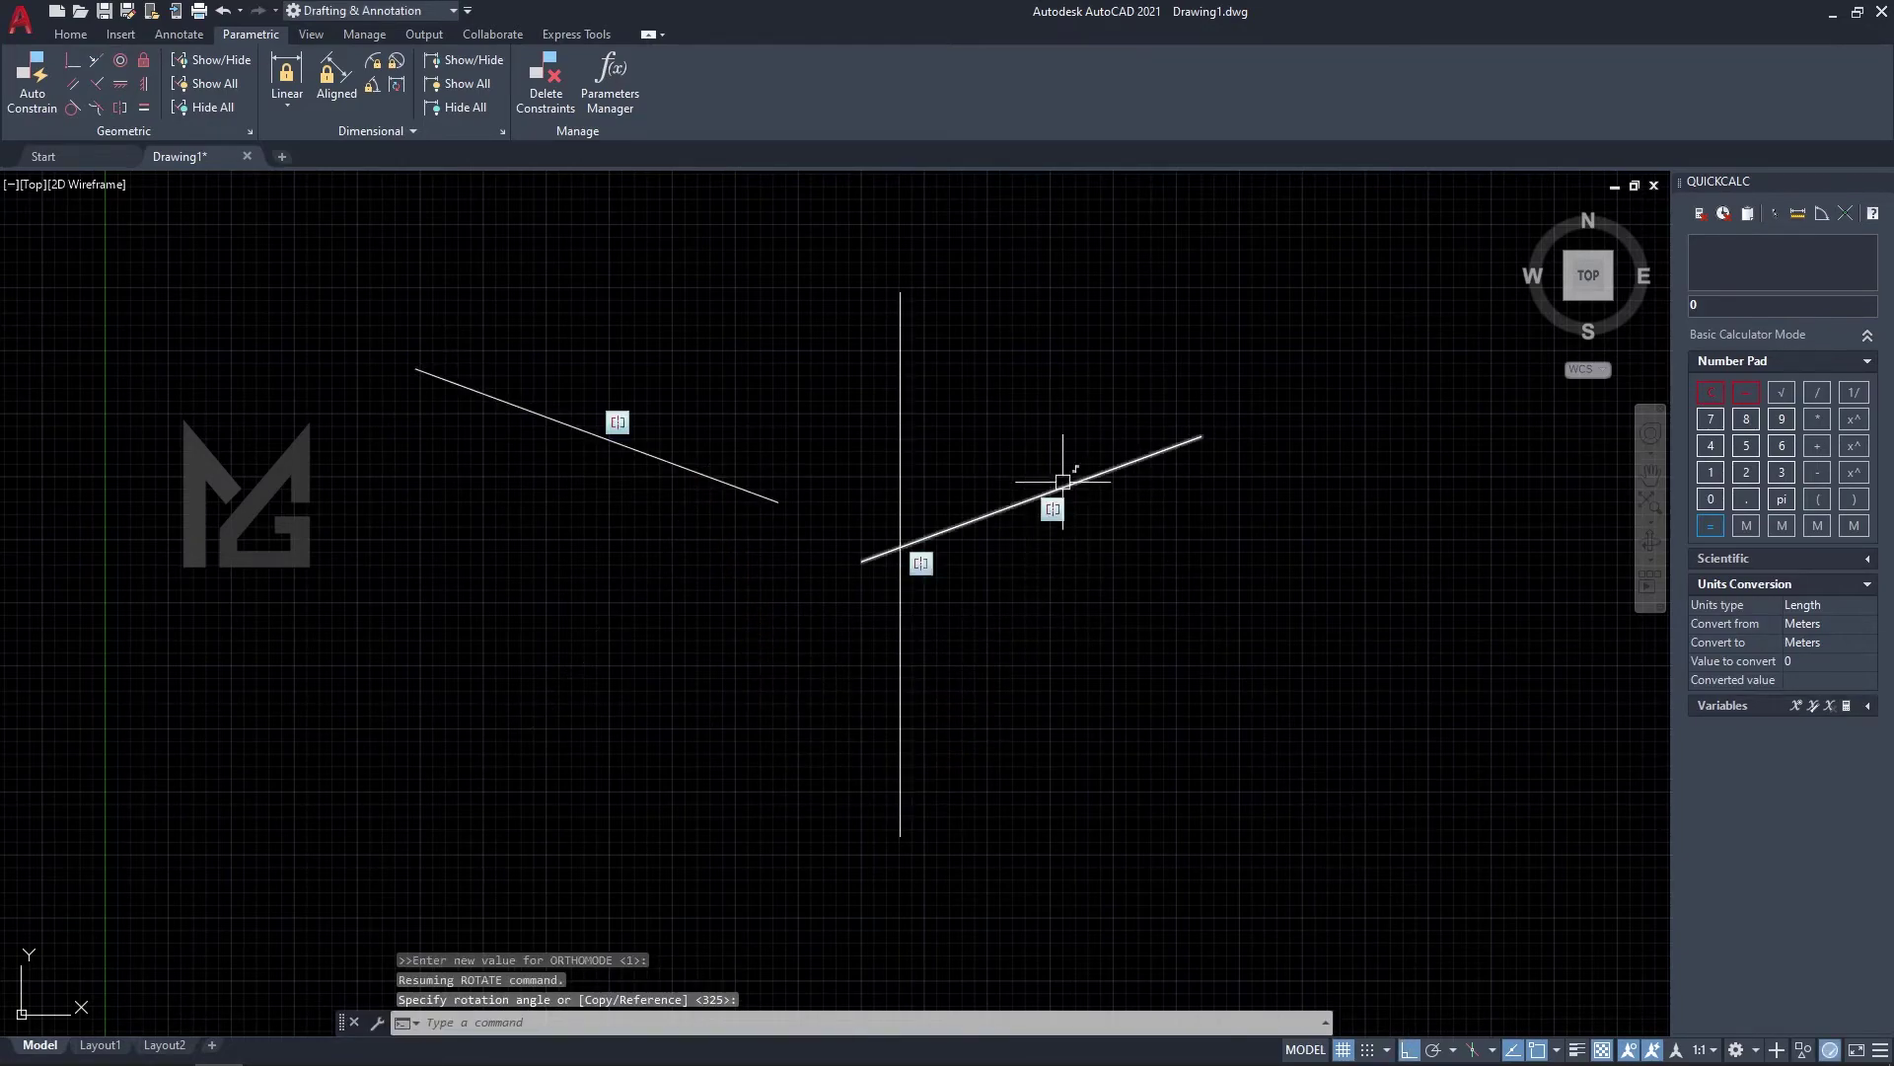
Rotate the vertical symmetry line freely with Ortho off, around a point on its upper part, so it leans right.
left_click(903, 435)
left_click(891, 418)
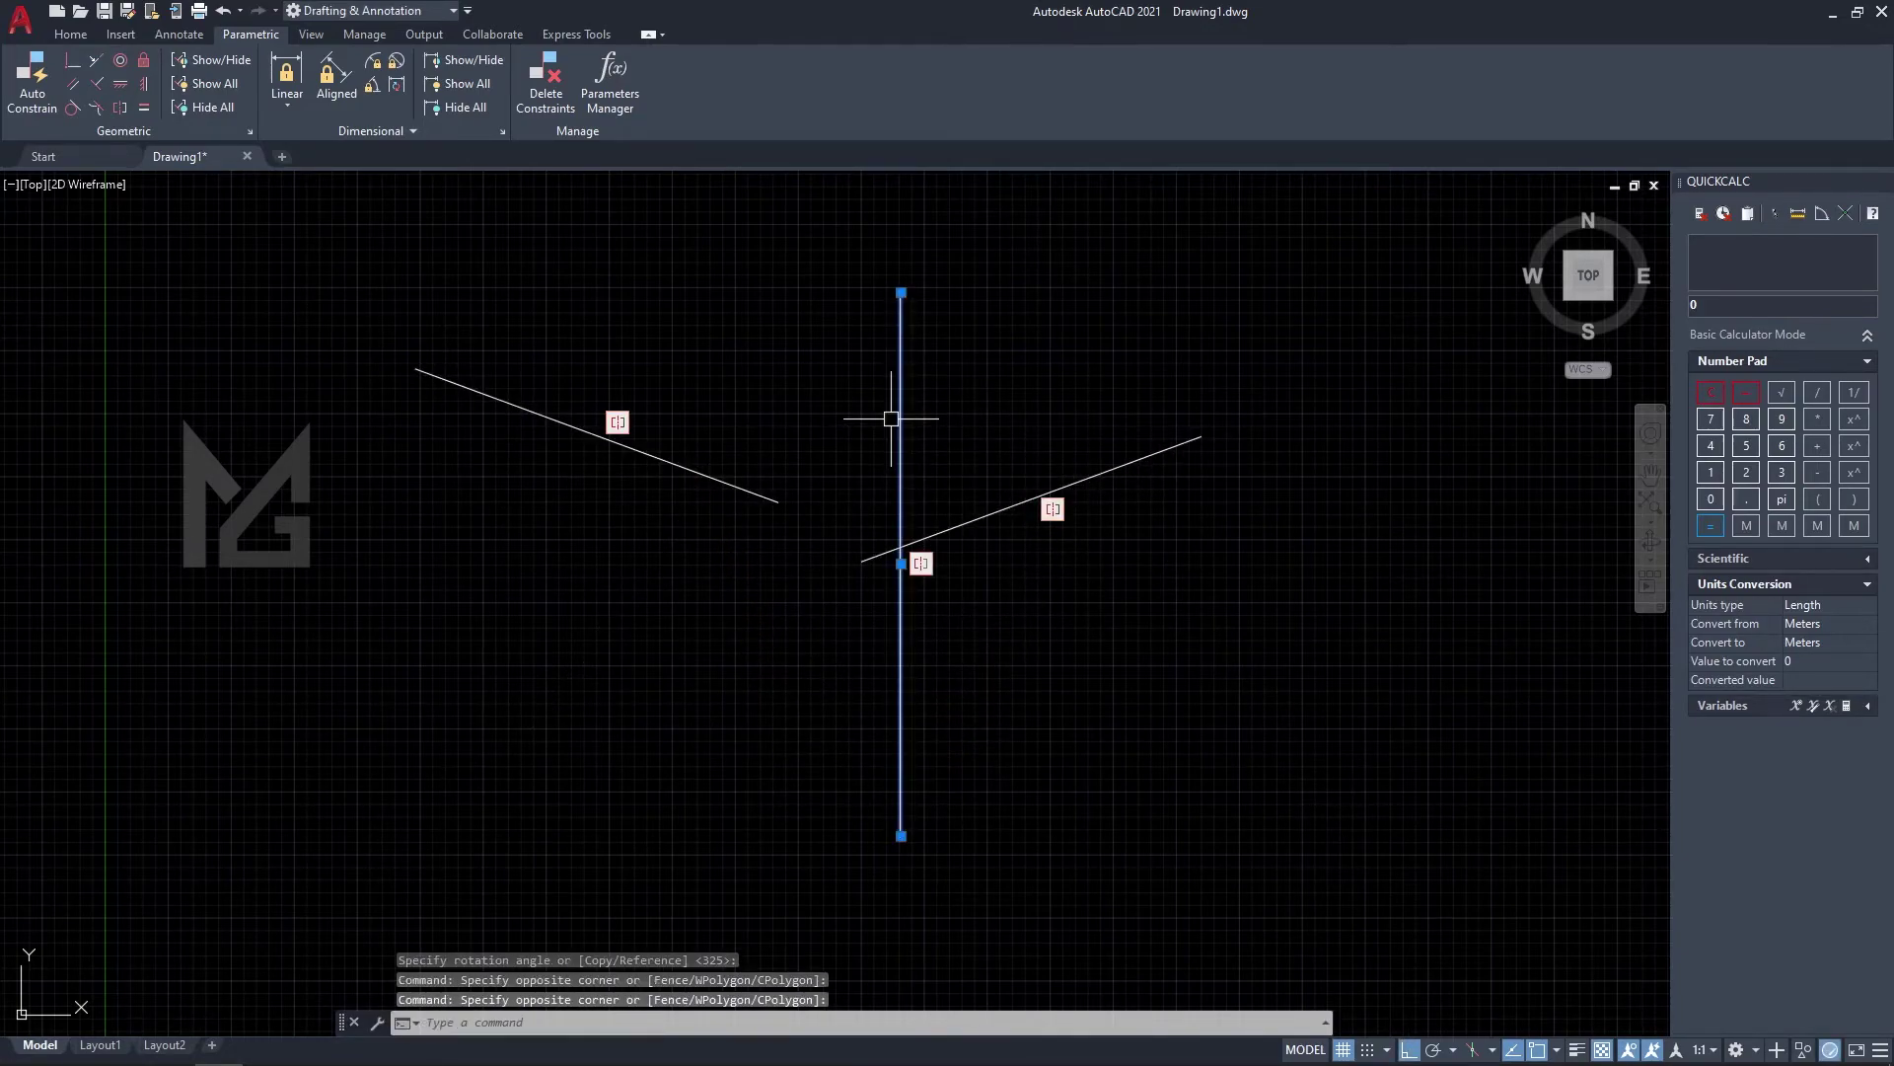
key("space")
left_click(898, 410)
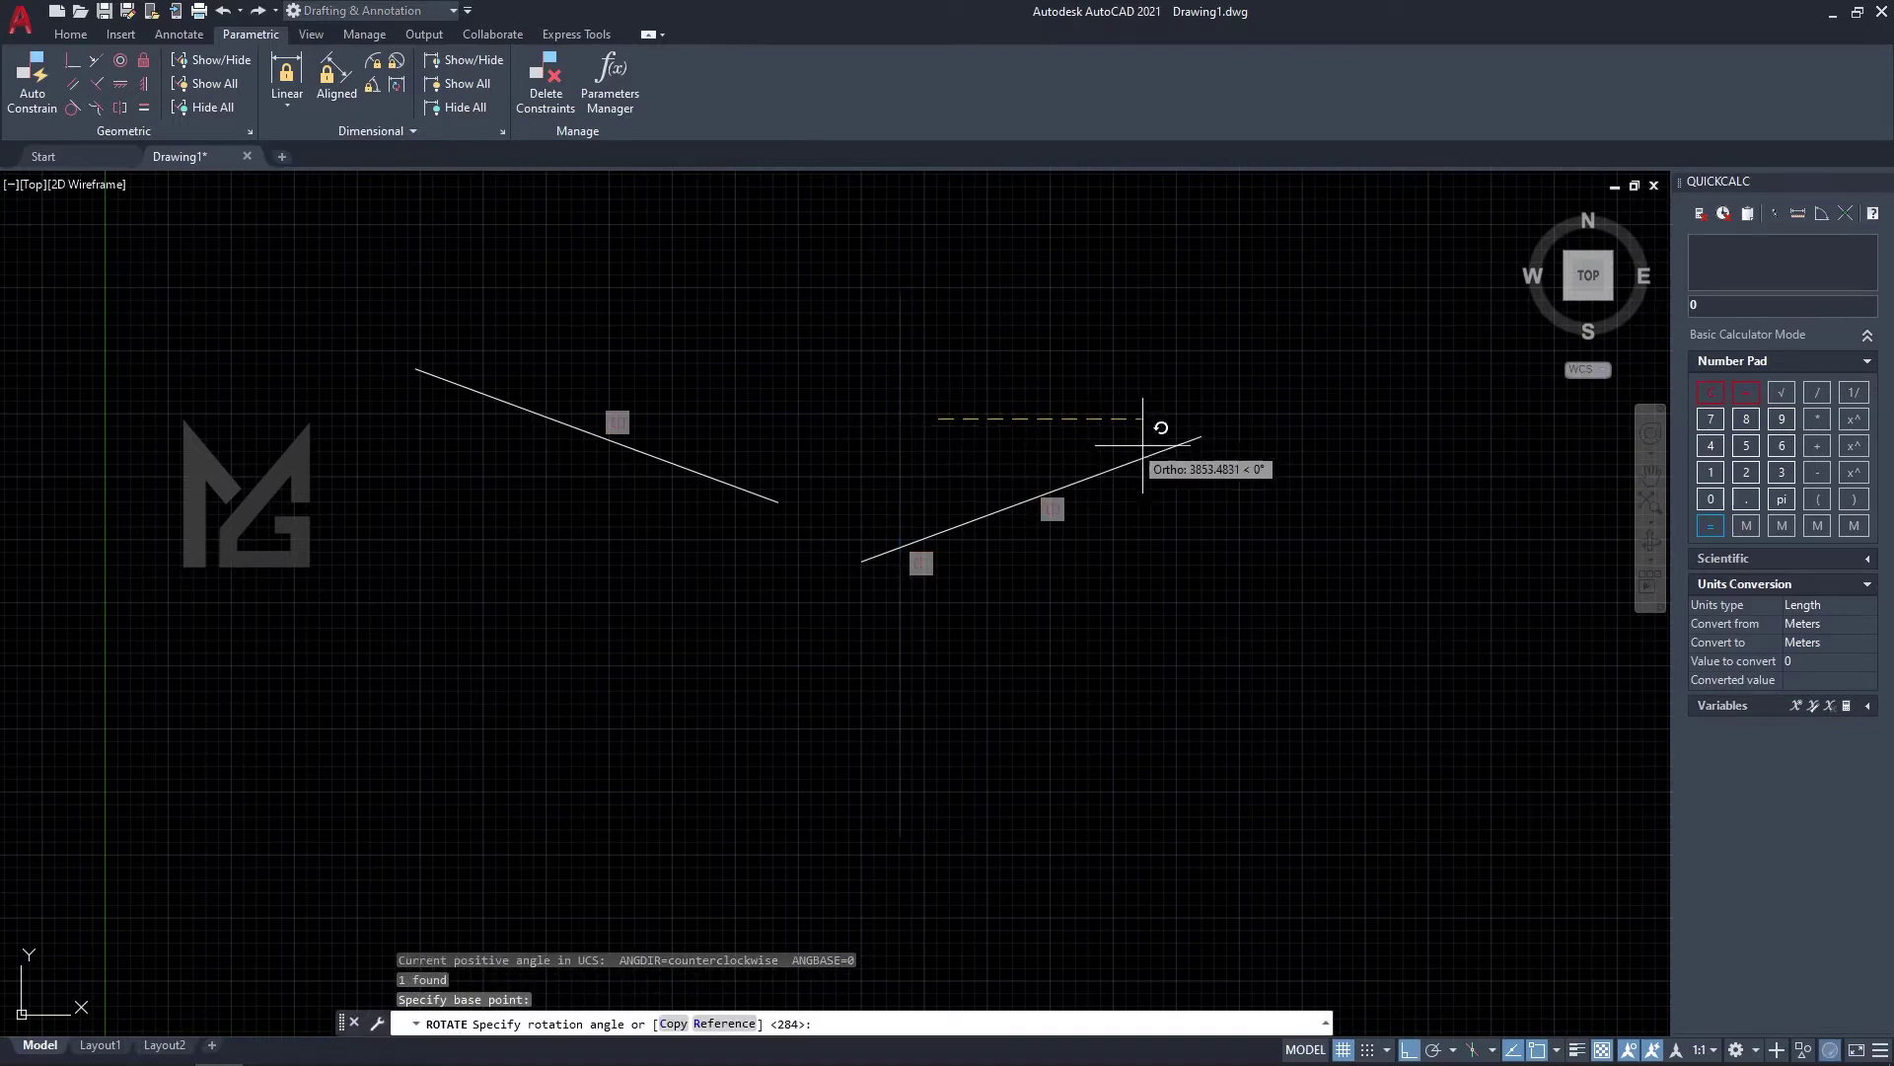
key("F8")
left_click(1428, 619)
Select all three symmetric-constrained lines and delete them from the drawing.
scroll(965, 737, "down", 2)
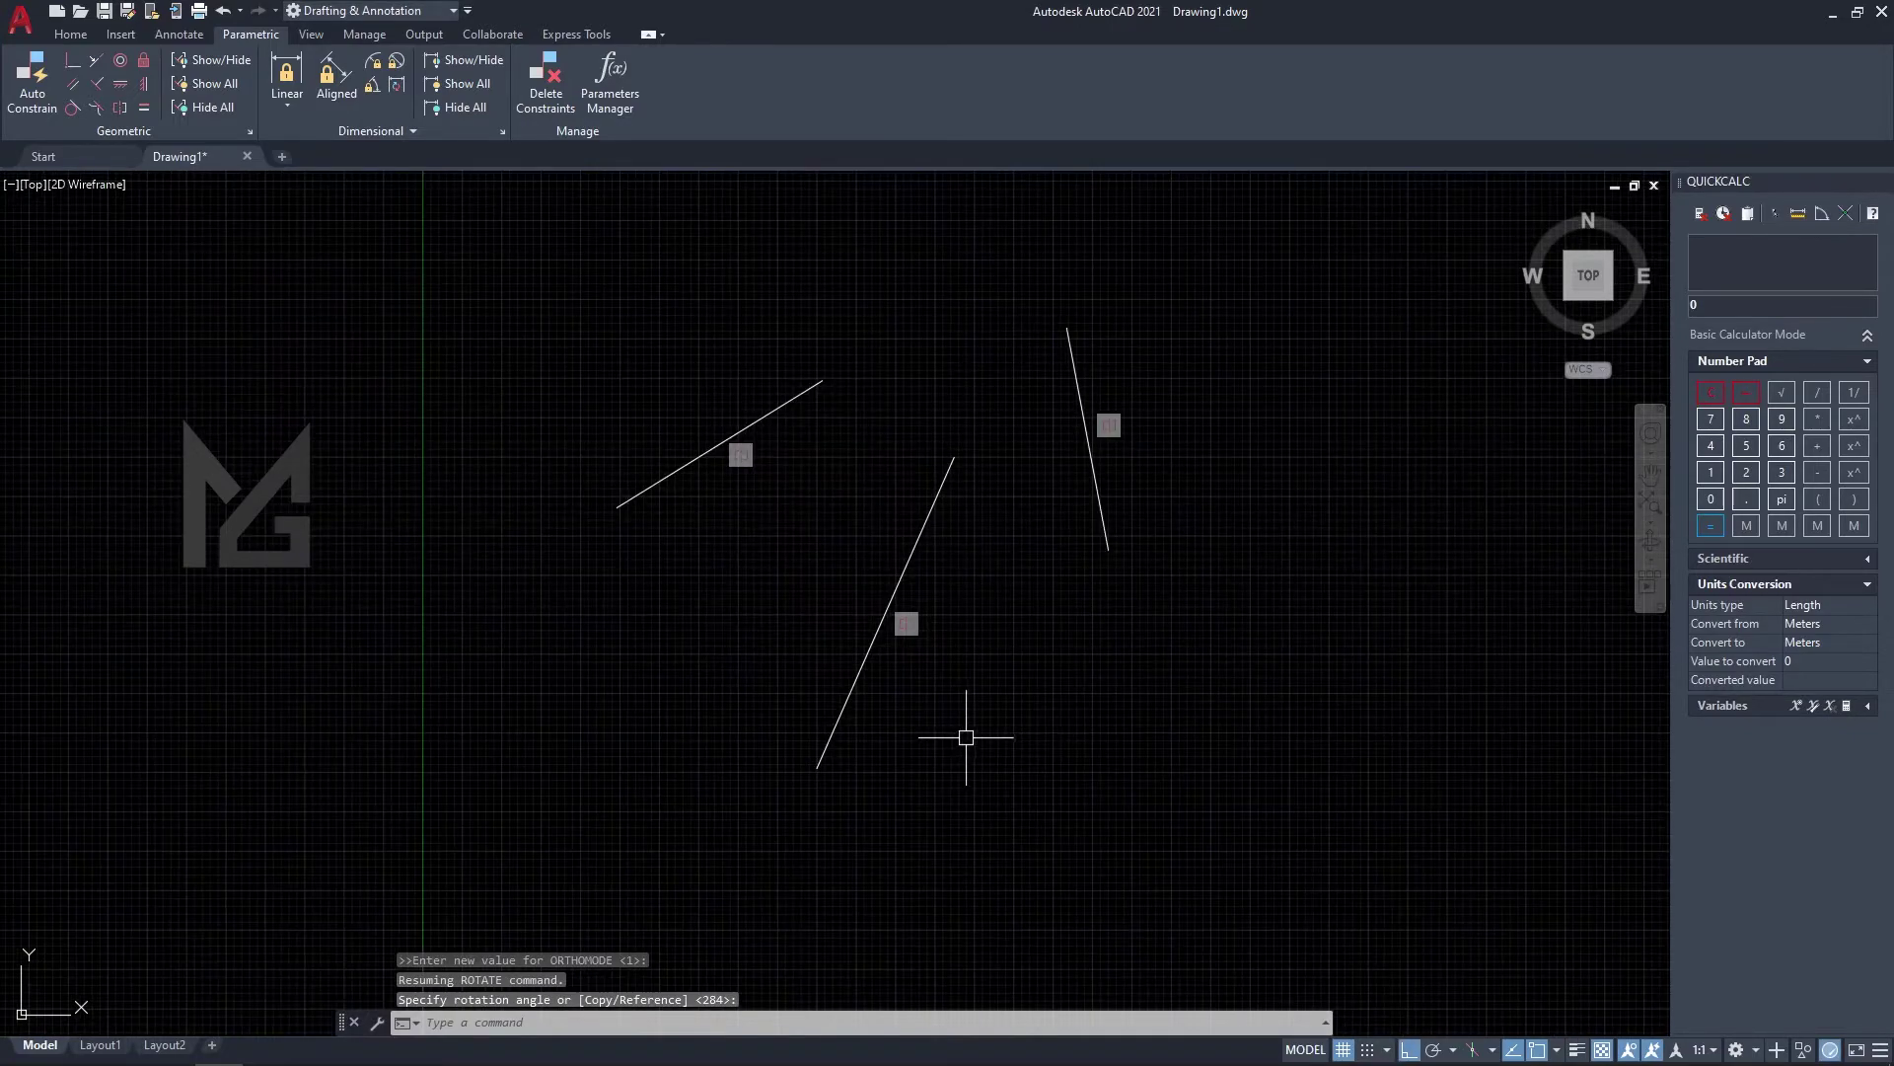
left_click(1239, 745)
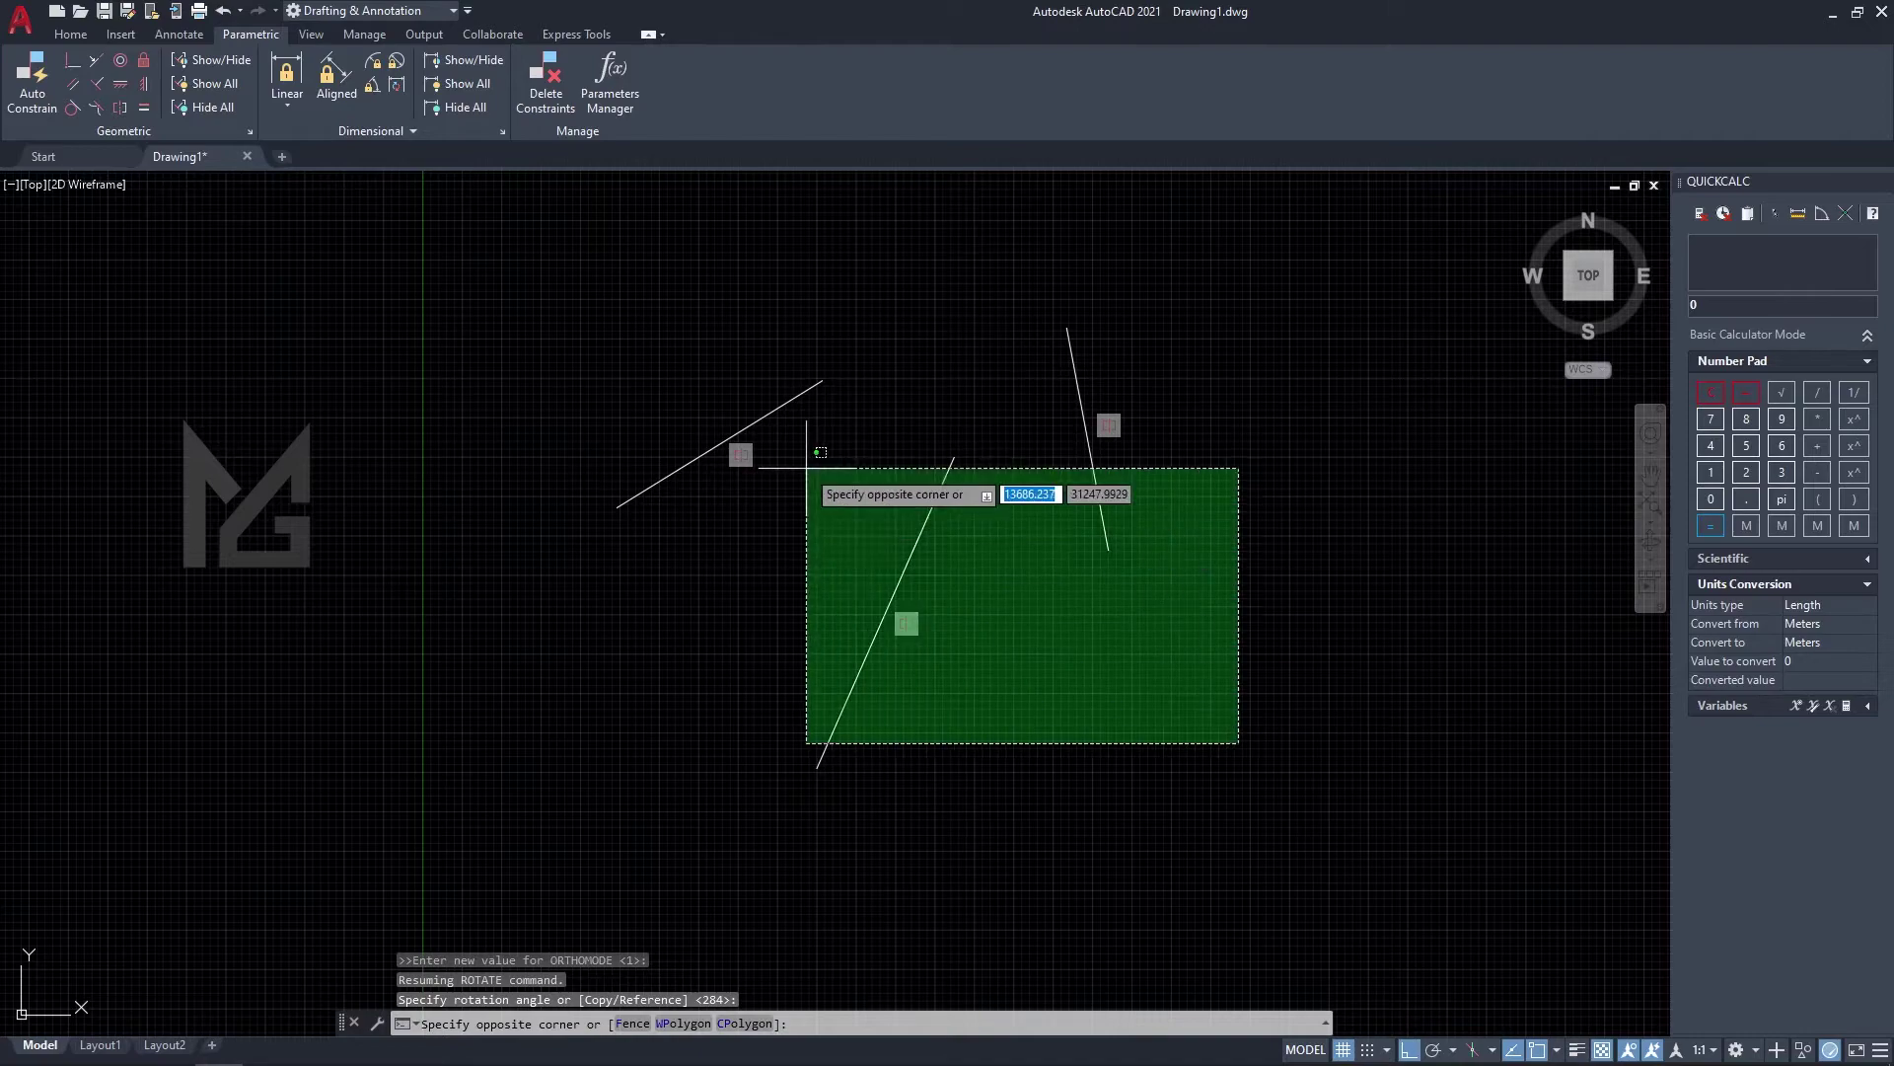
left_click(856, 516)
left_click(1051, 742)
left_click(558, 425)
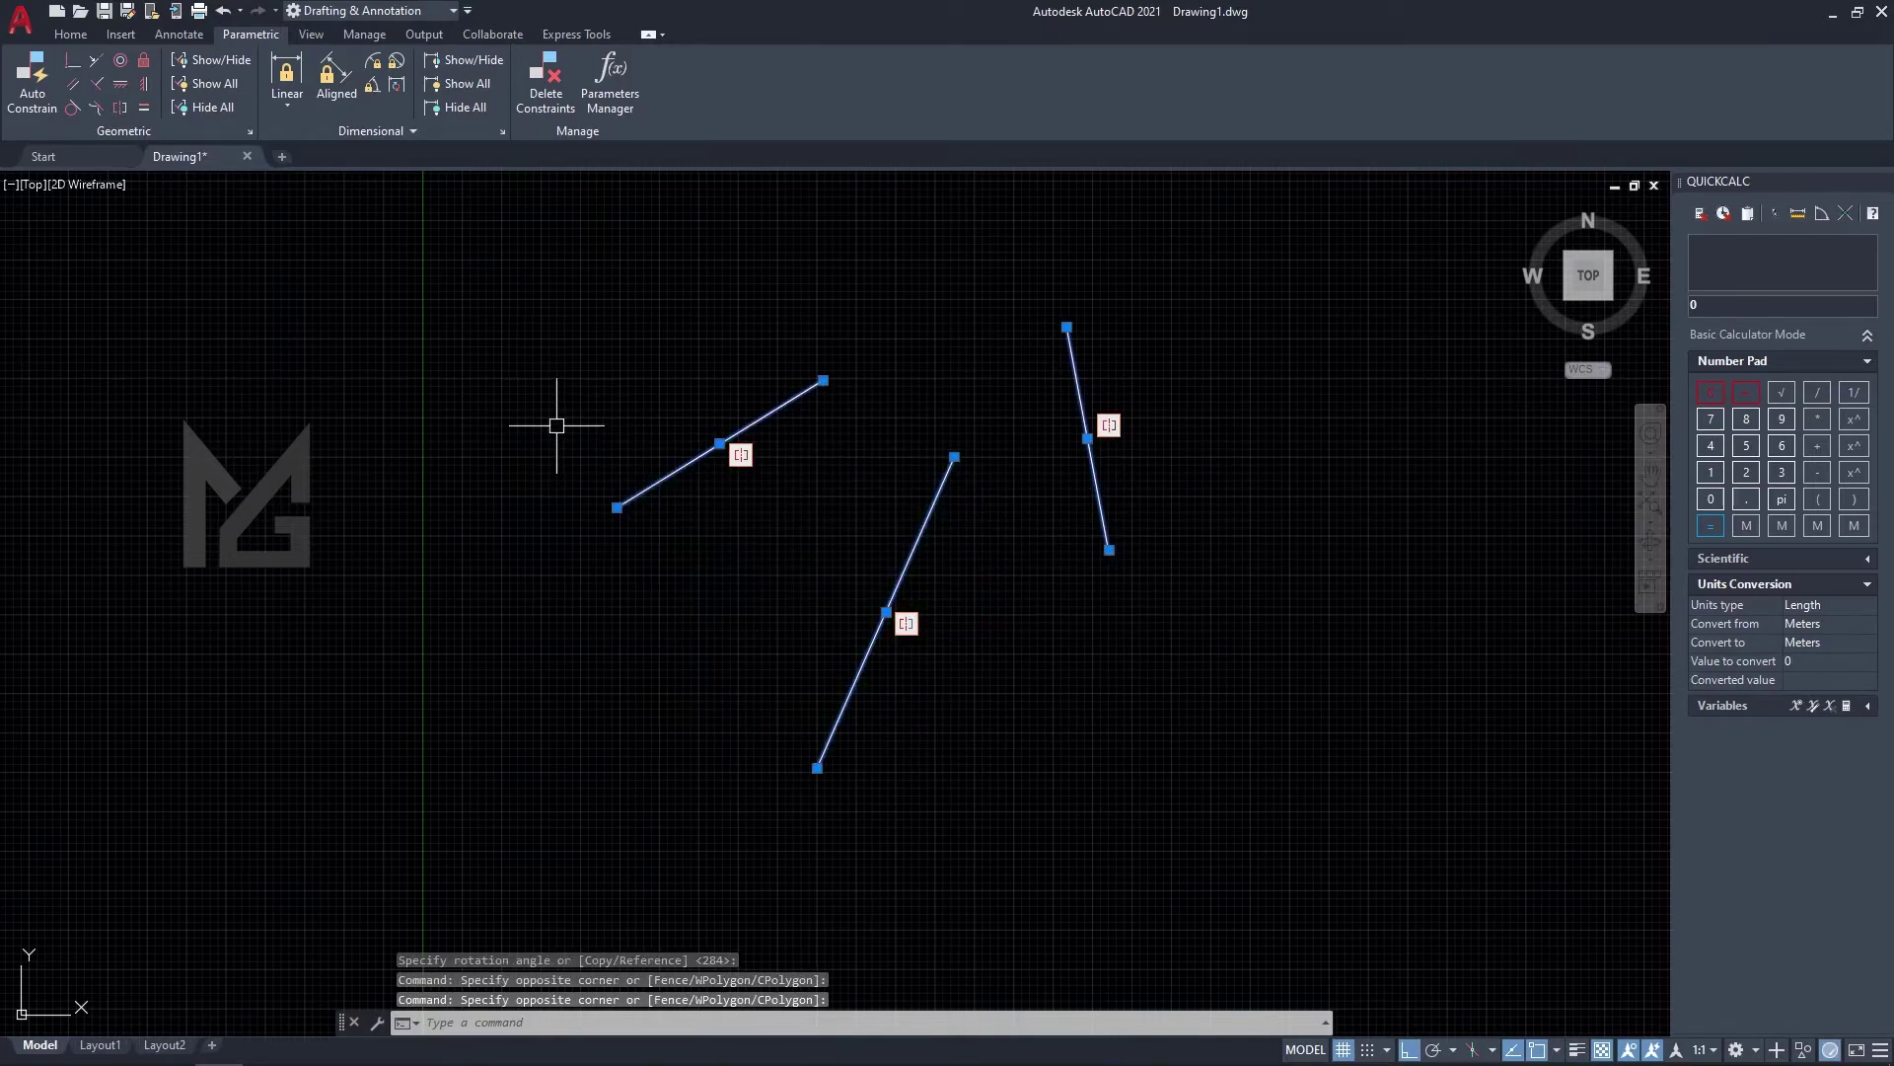
key("Delete")
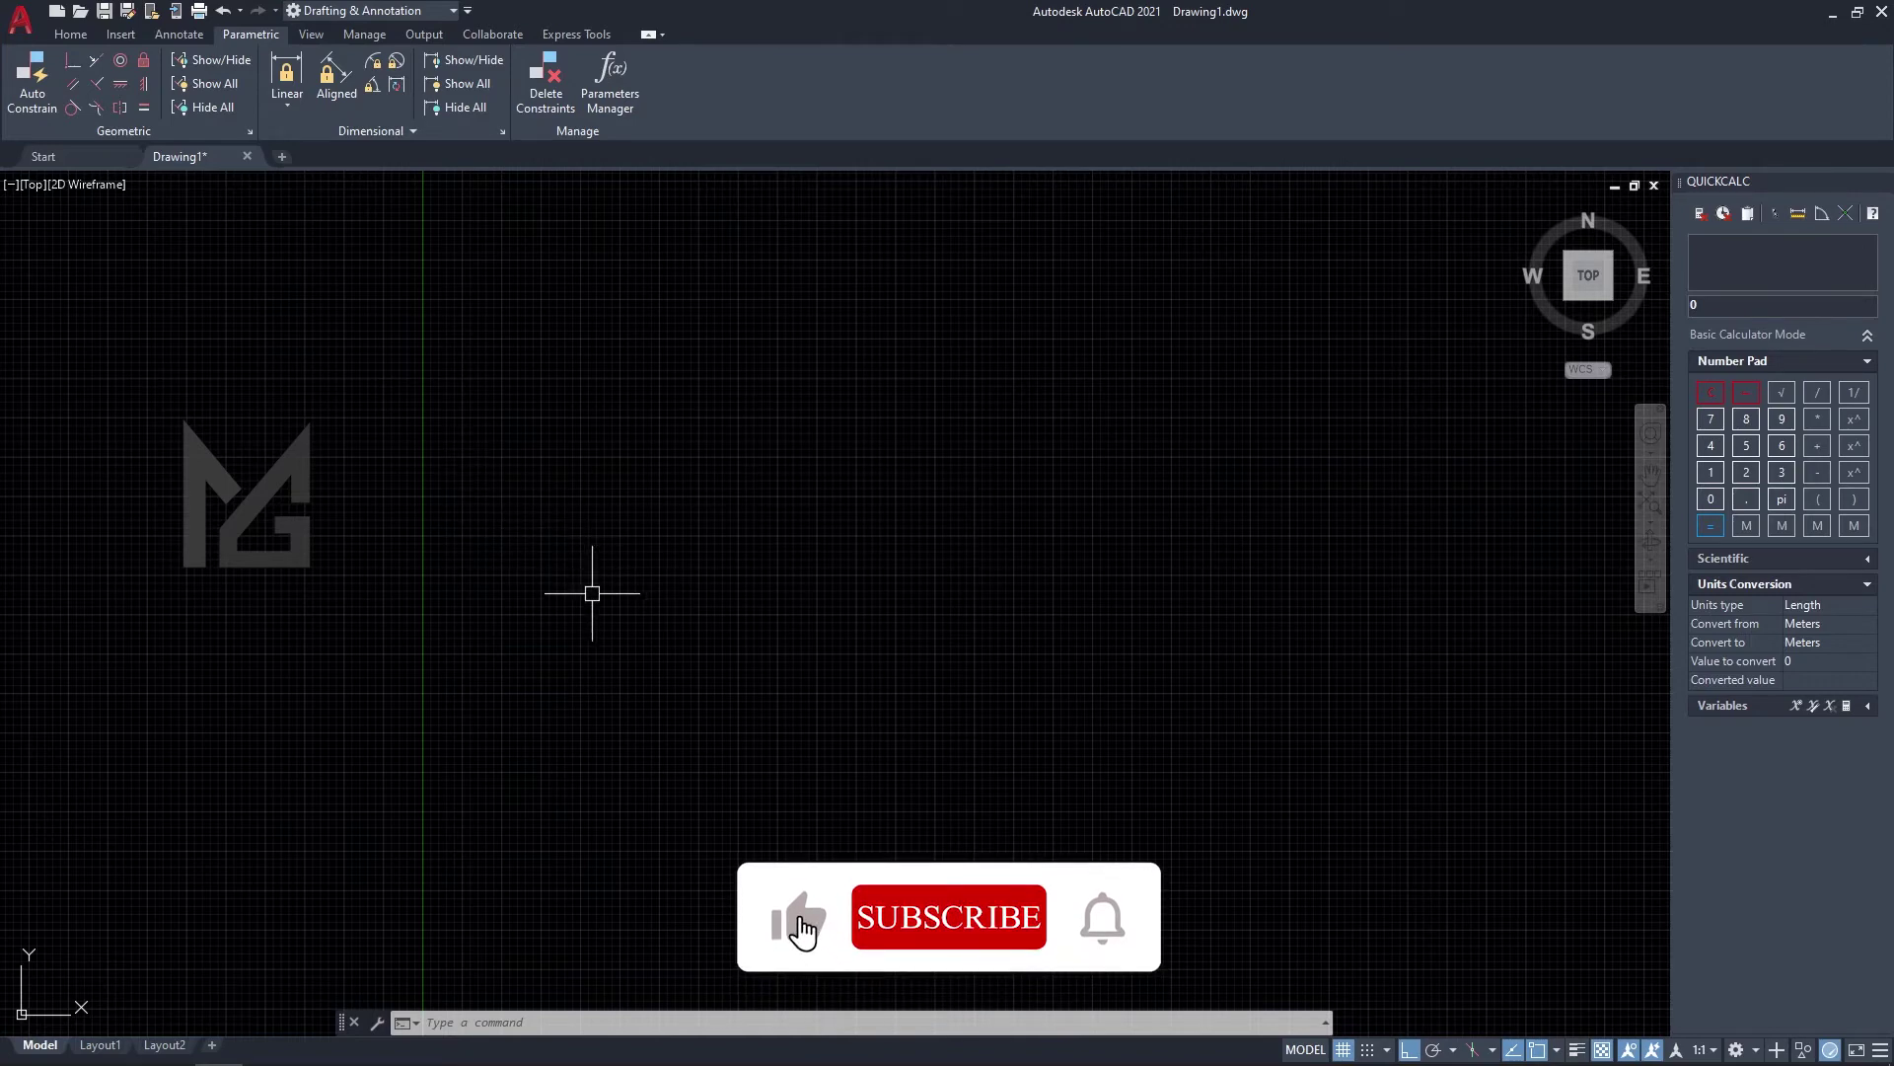
Draw a small circle in the left half of the empty drawing area.
type("c")
key("Return")
left_click(643, 521)
left_click(681, 564)
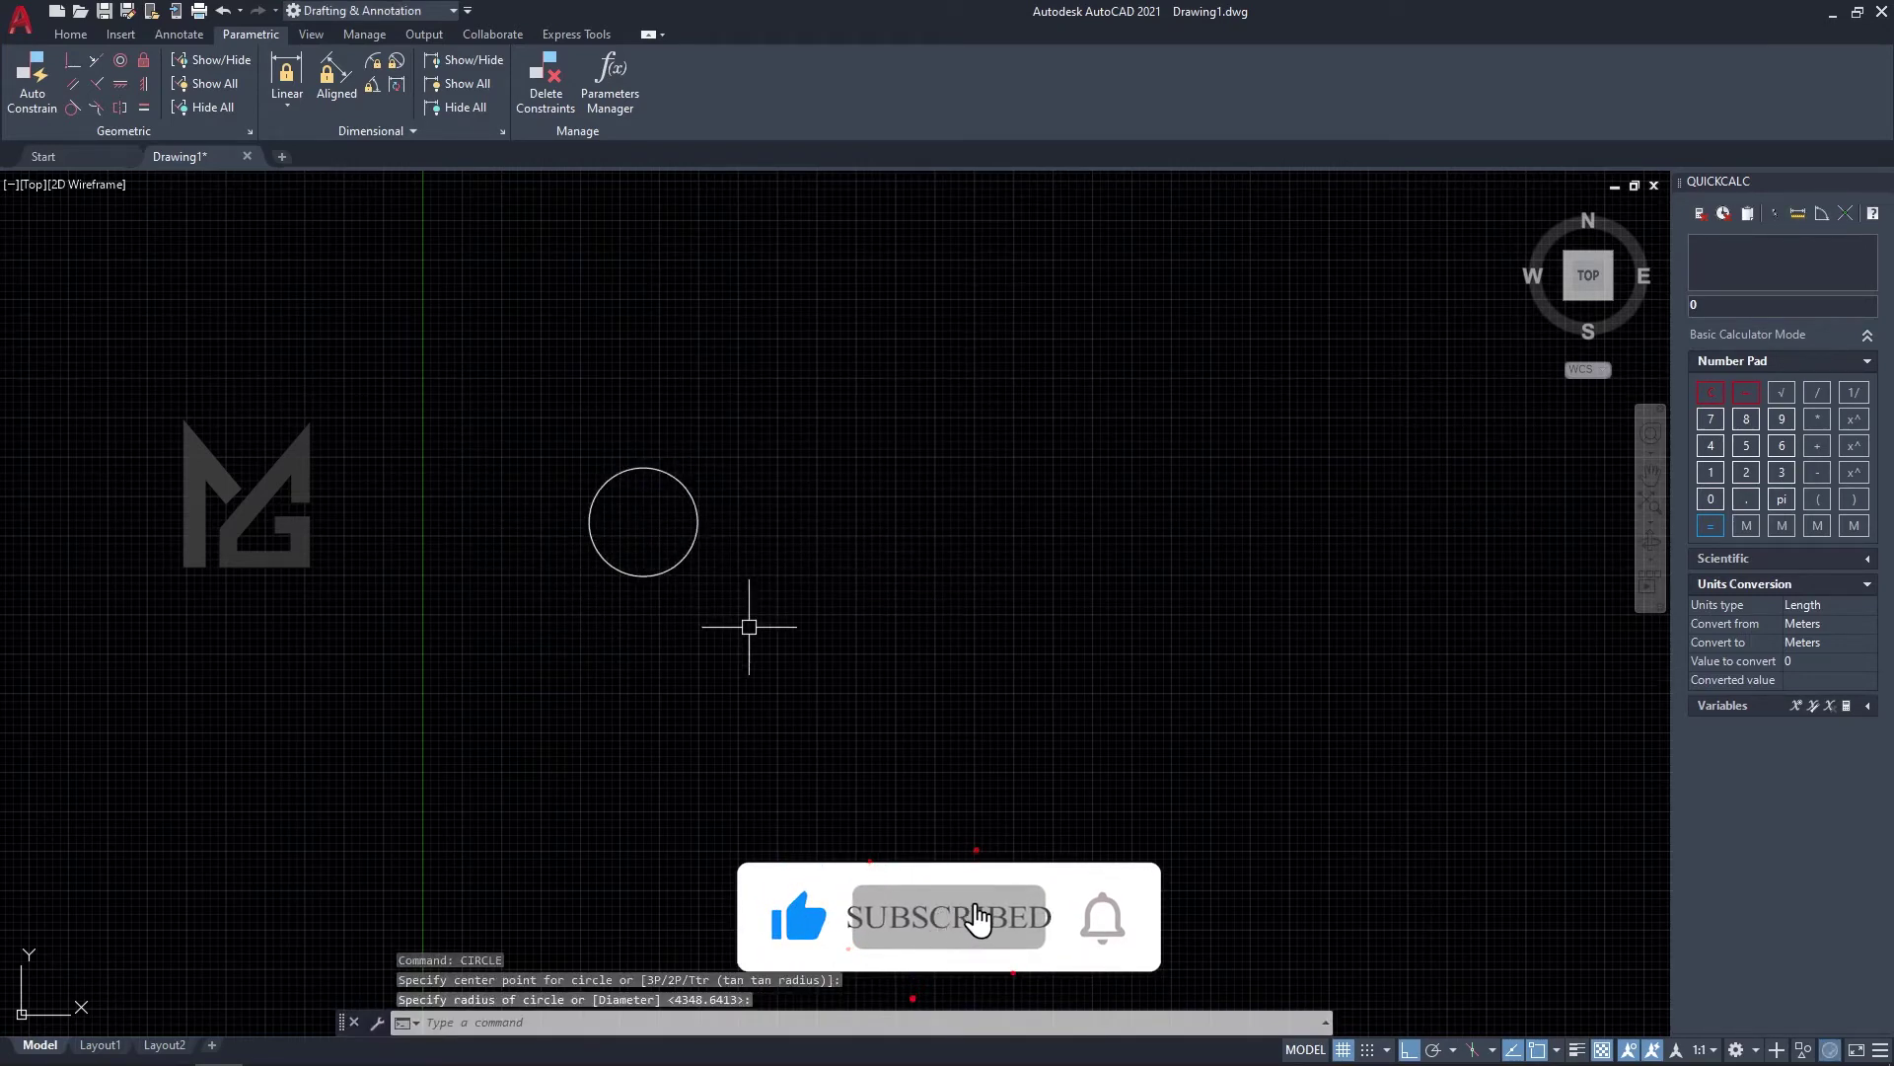
left_click(742, 622)
left_click(612, 545)
type("co")
key("Return")
left_click(689, 623)
key("Escape")
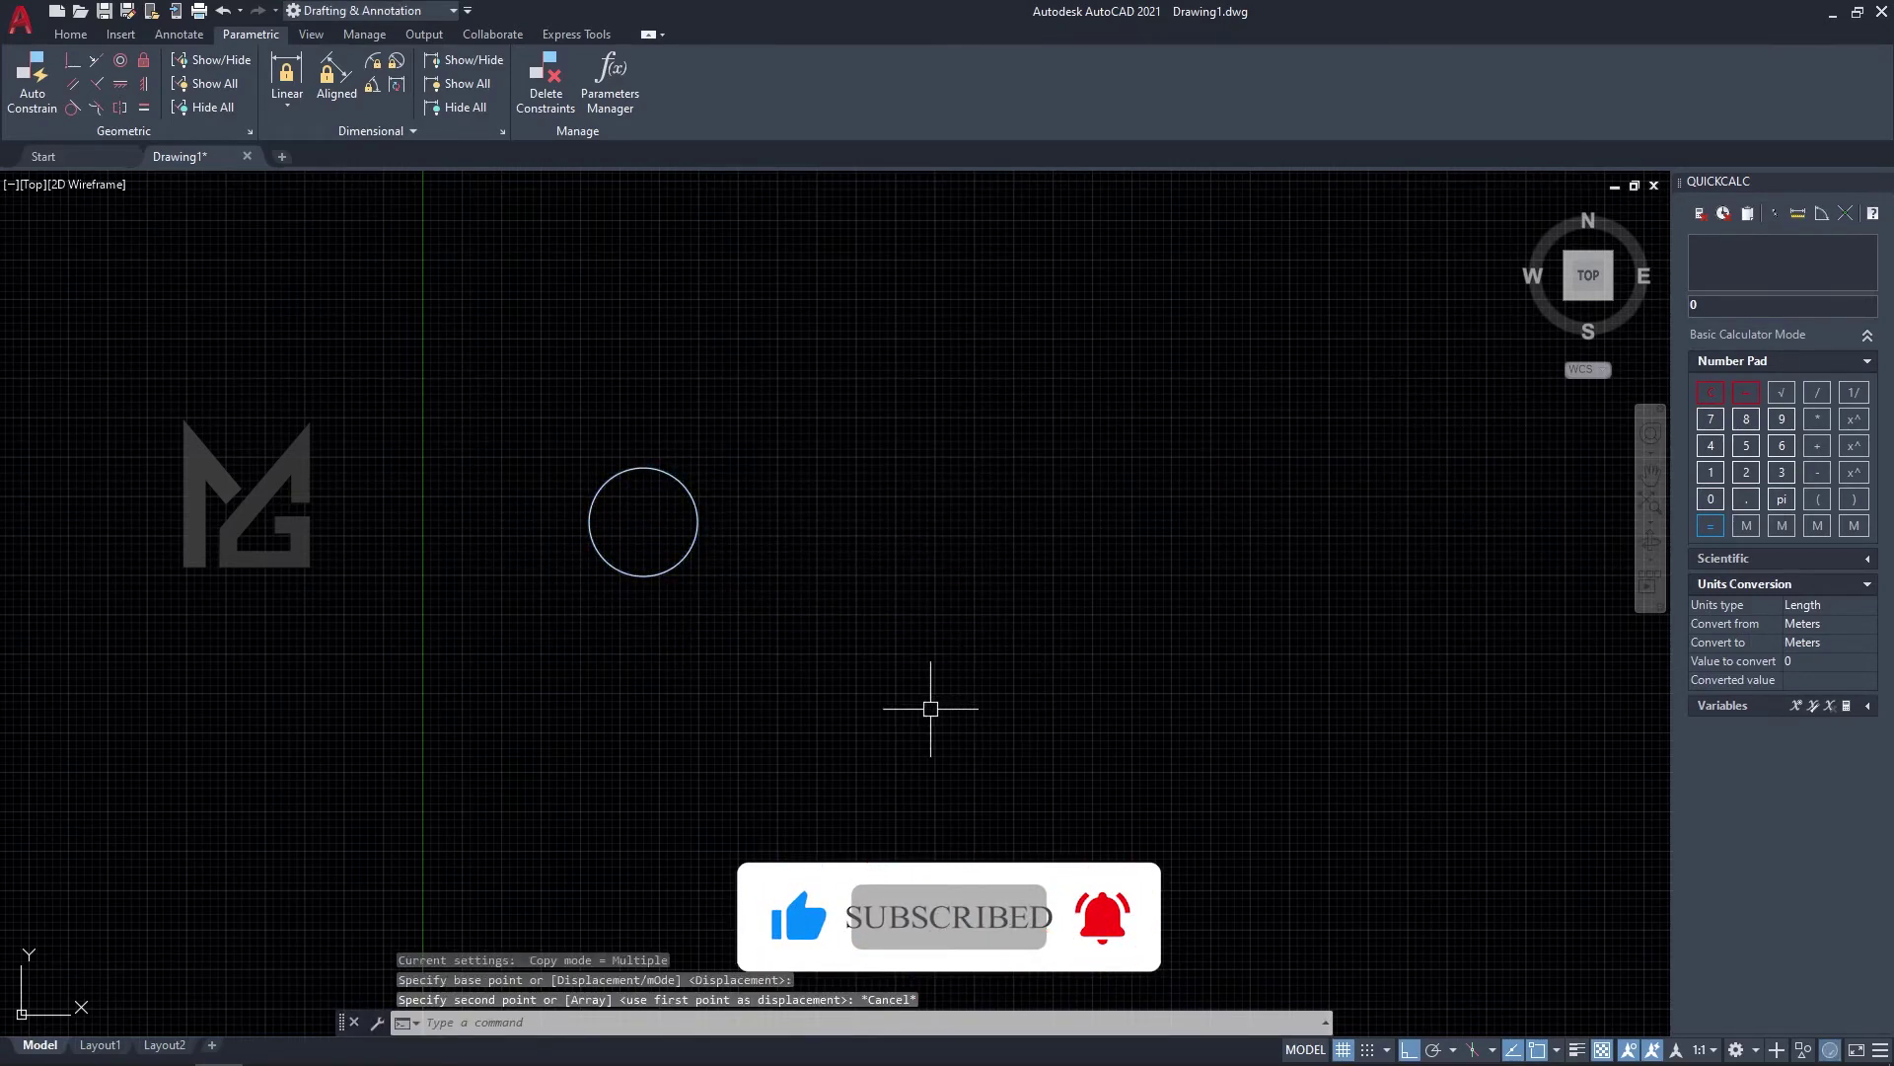
Draw a circle roughly two and a half times larger to the right of the small circle.
type("c")
key("Return")
left_click(905, 575)
left_click(1009, 669)
key("Return")
Draw a short horizontal line below and to the left of the small circle.
type("l")
key("Return")
left_click(492, 771)
left_click(572, 771)
key("Escape")
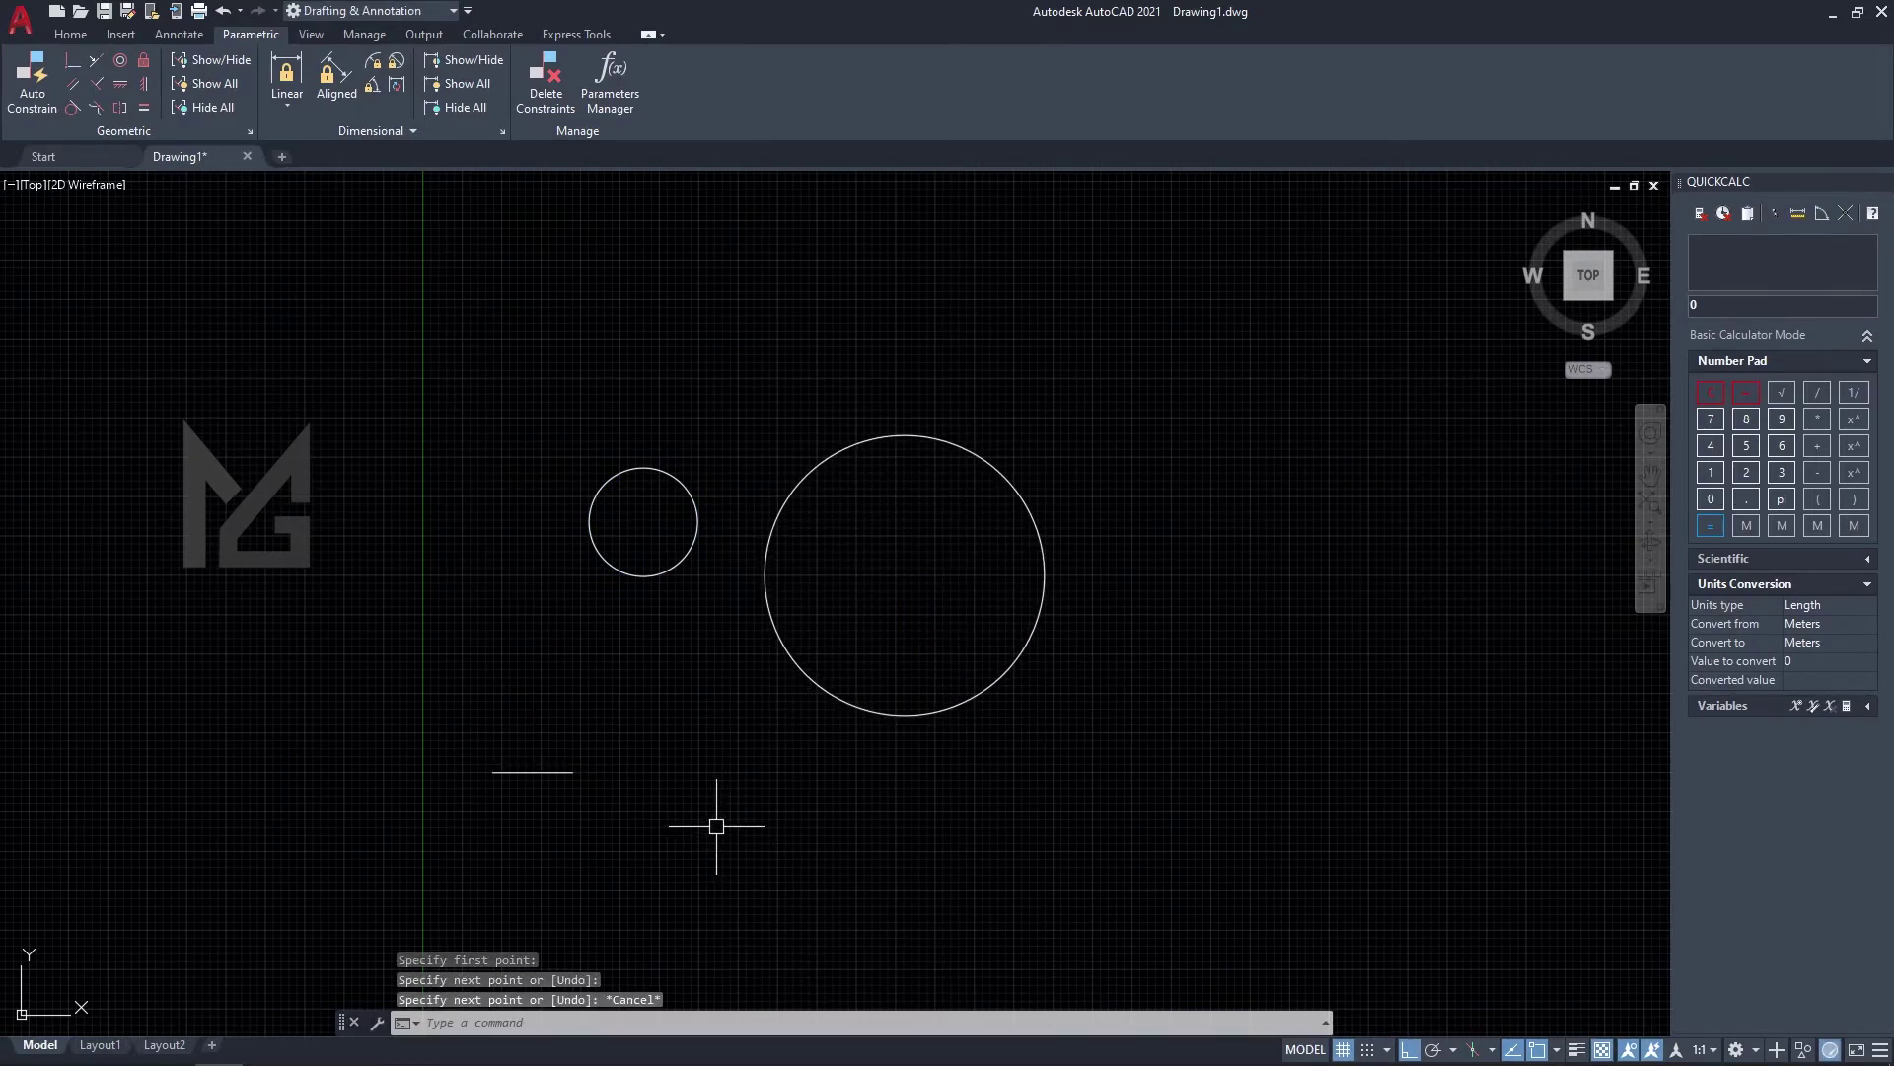
Draw a horizontal line several times longer than the short one, below it and to its right.
type("l")
key("Return")
left_click(601, 879)
left_click(1043, 879)
key("Escape")
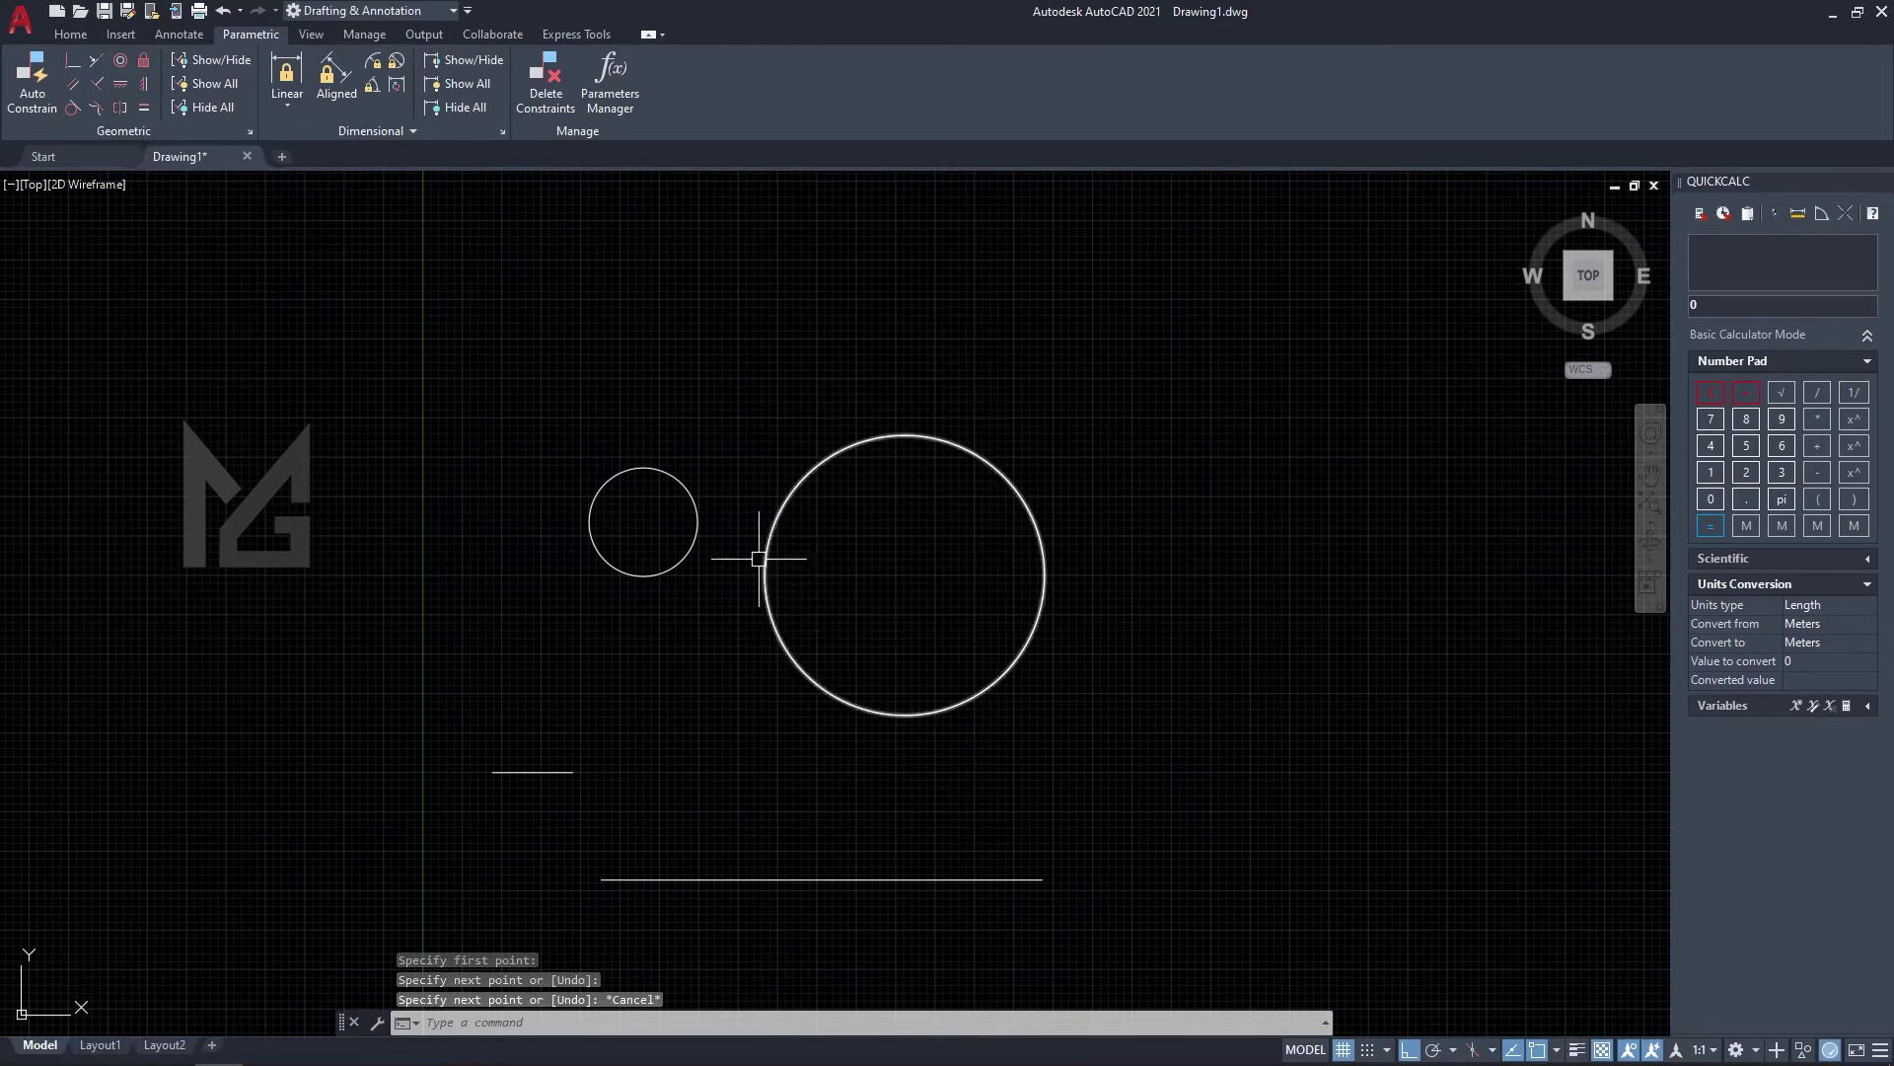
Apply an Equal constraint that makes the small circle match the size of the large circle.
left_click(145, 109)
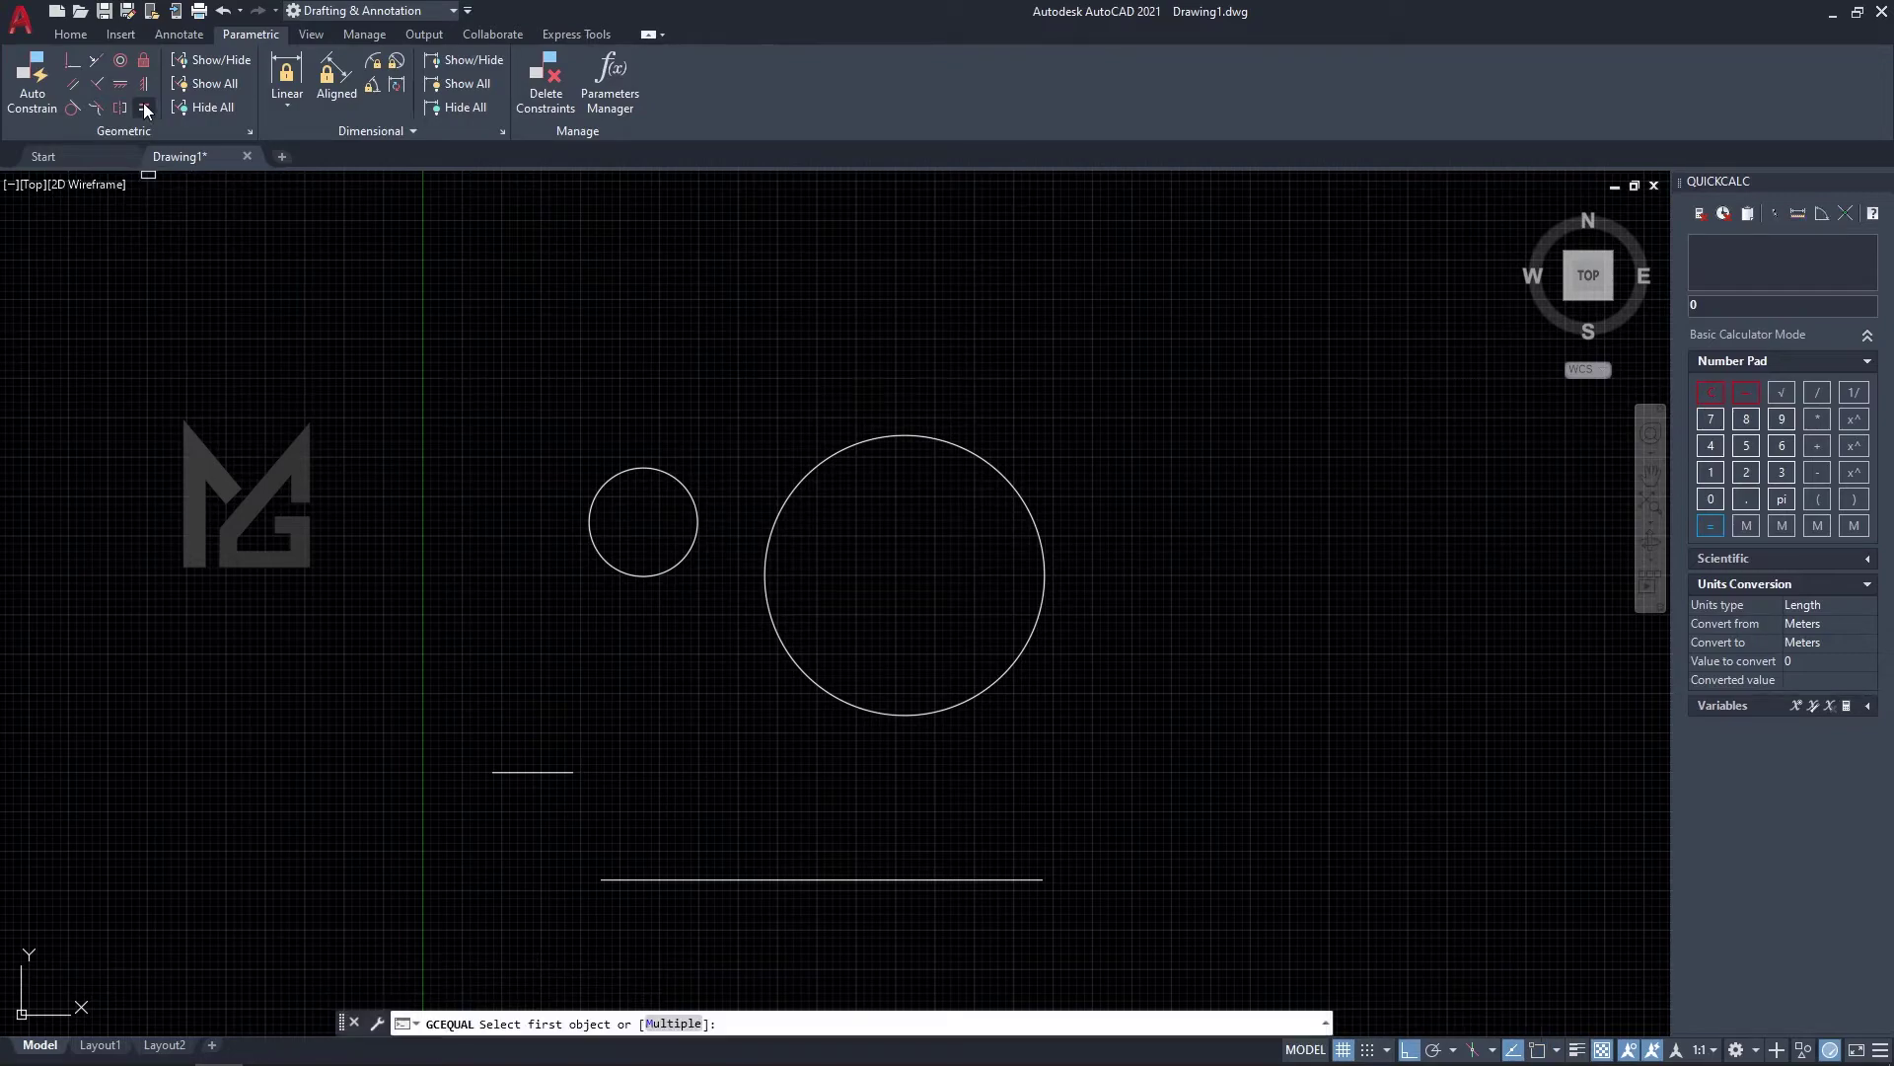
left_click(809, 472)
left_click(697, 525)
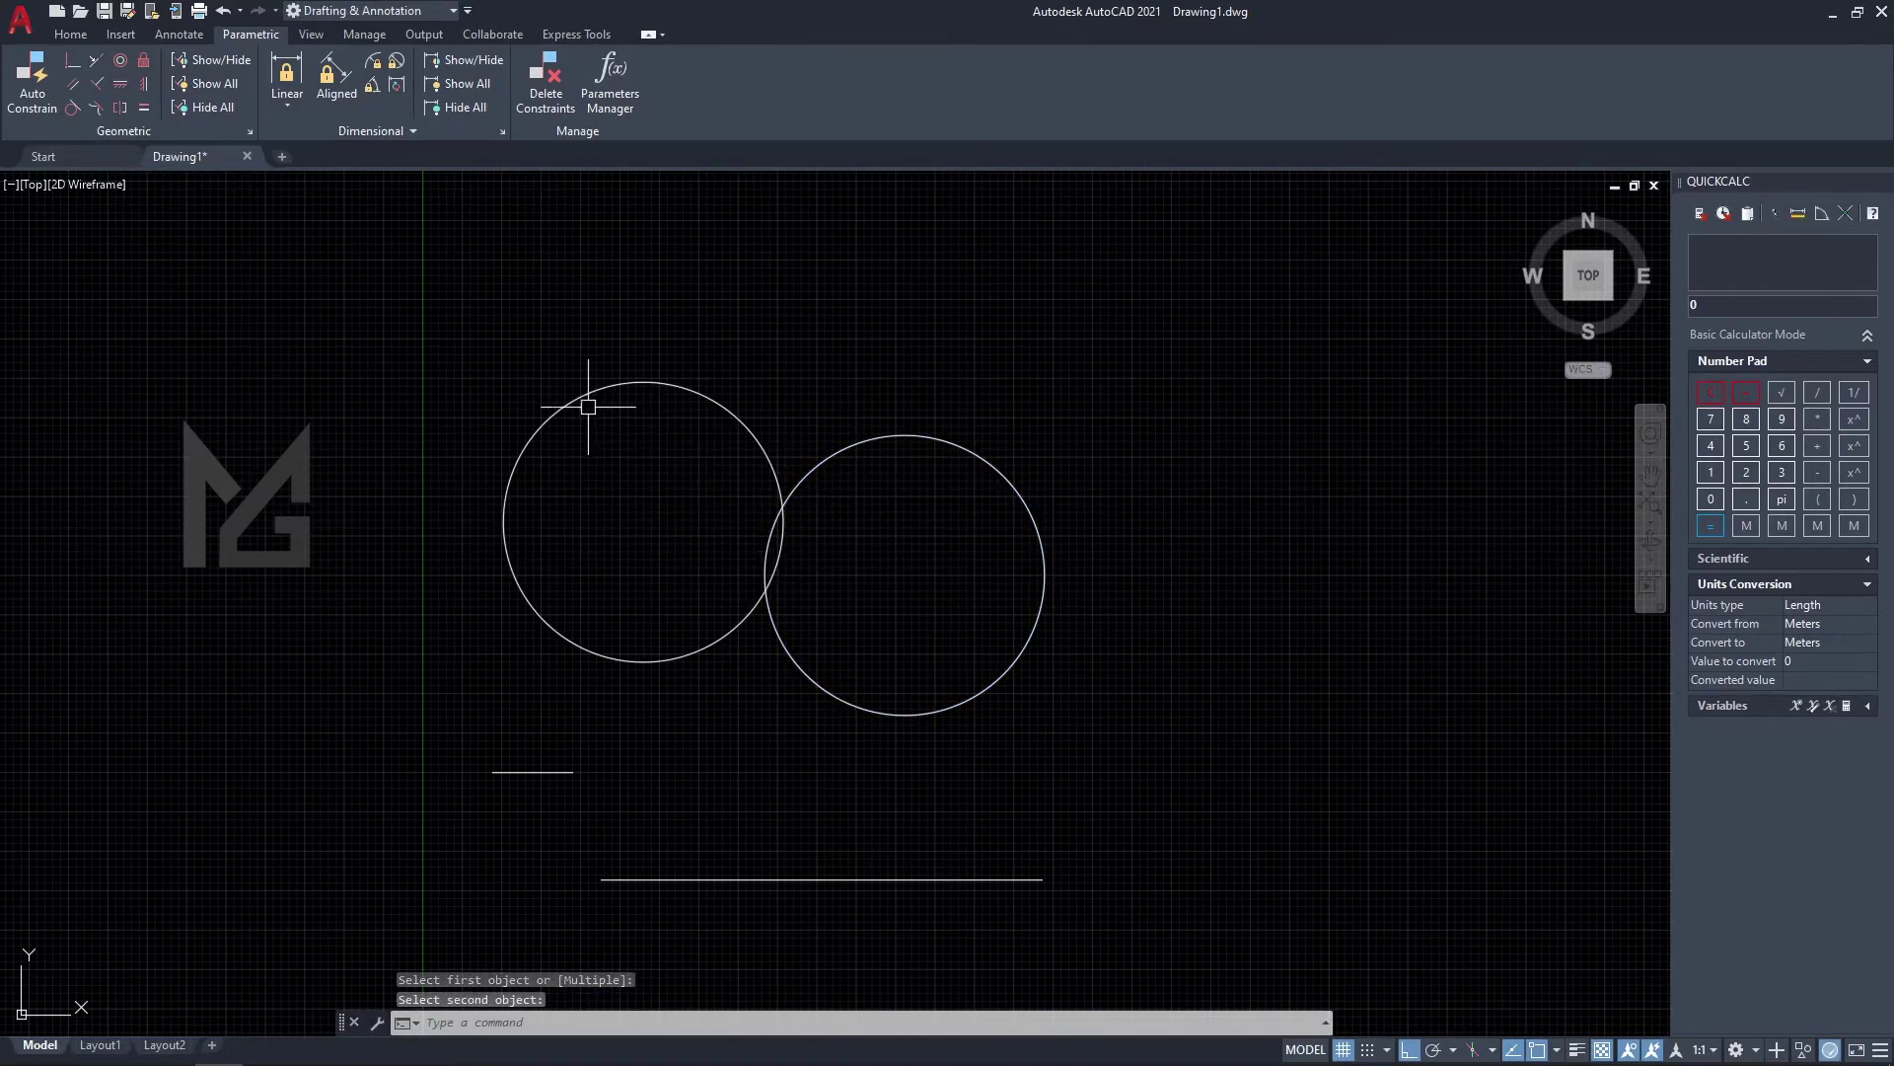
Apply an Equal constraint that makes the long lower line match the length of the short upper line.
left_click(143, 109)
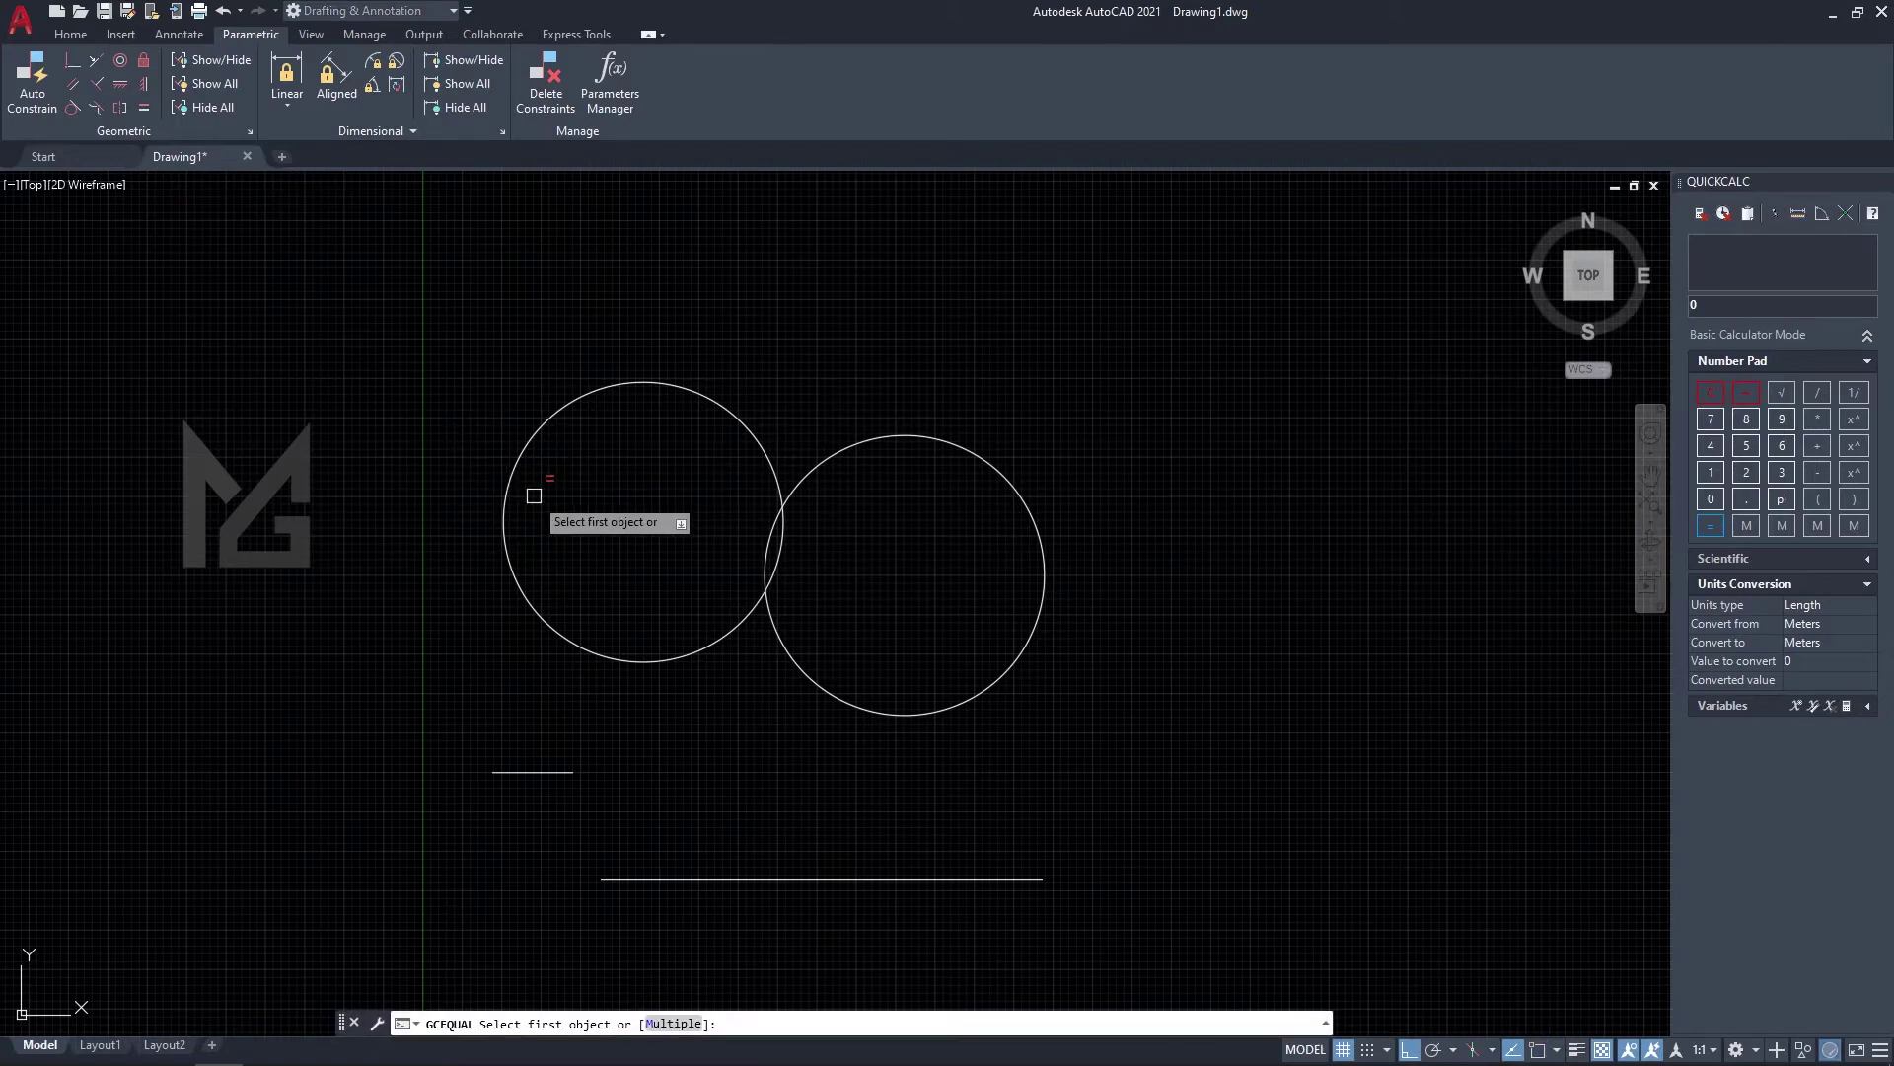
left_click(552, 769)
left_click(676, 879)
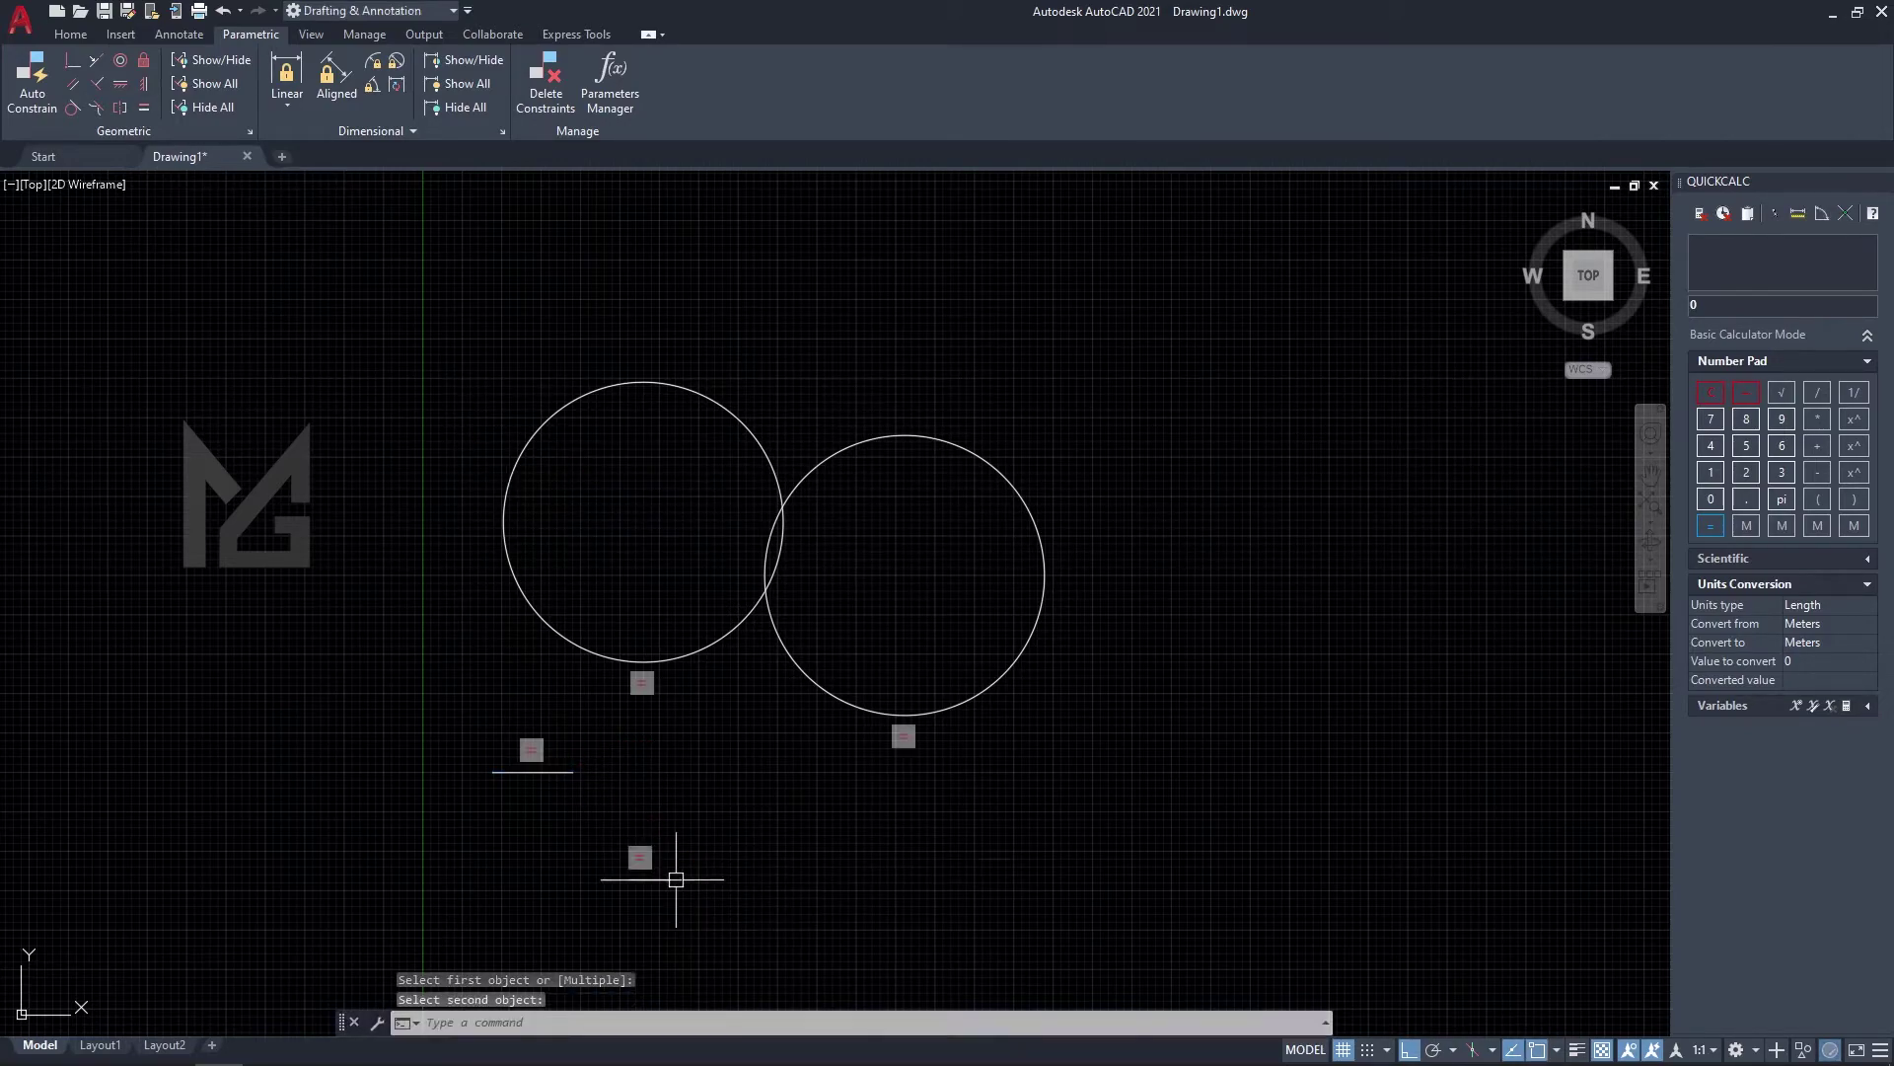
Stretch the lower line slightly longer by moving its right endpoint, to test the equal-length constraint.
scroll(632, 893, "up", 2)
scroll(469, 499, "up", 3)
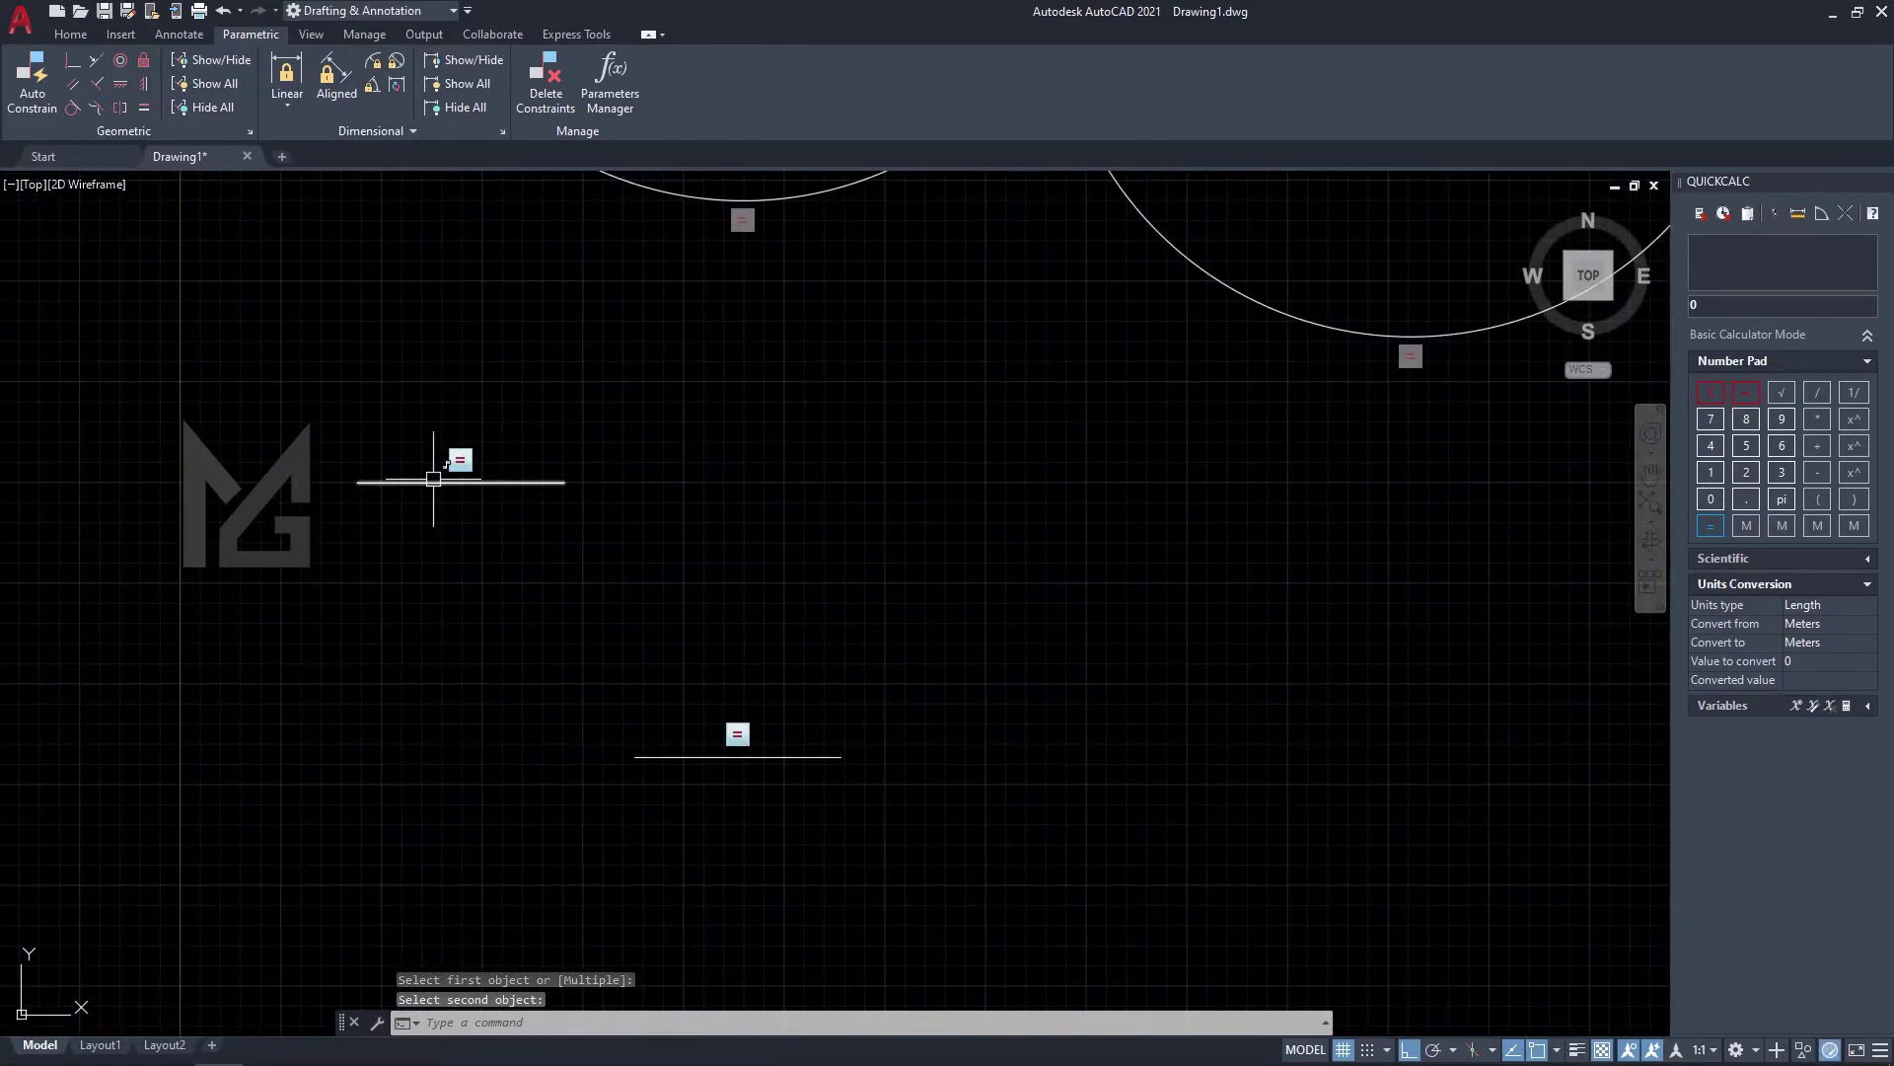
left_click(760, 756)
left_click(842, 759)
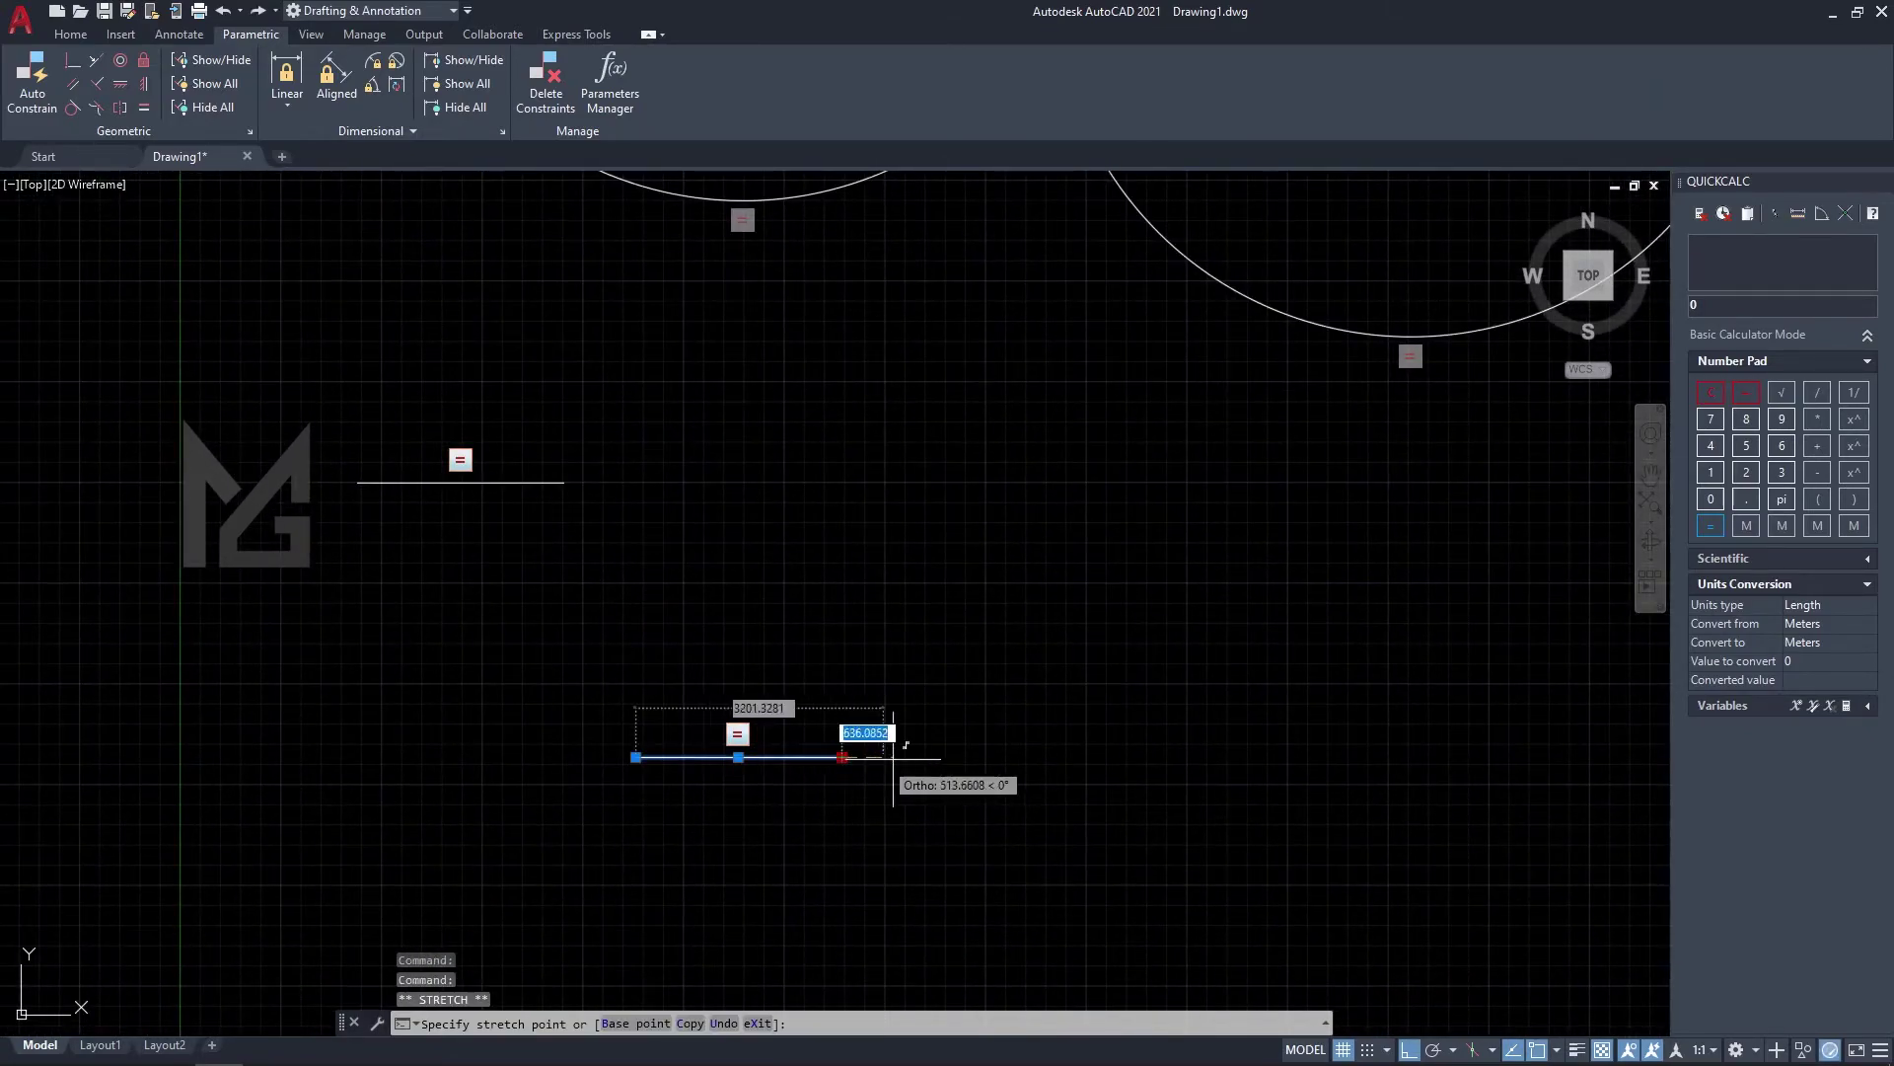
left_click(874, 758)
Shrink the right circle to roughly a third of its radius, to test the equal-radius constraint.
scroll(732, 865, "down", 4)
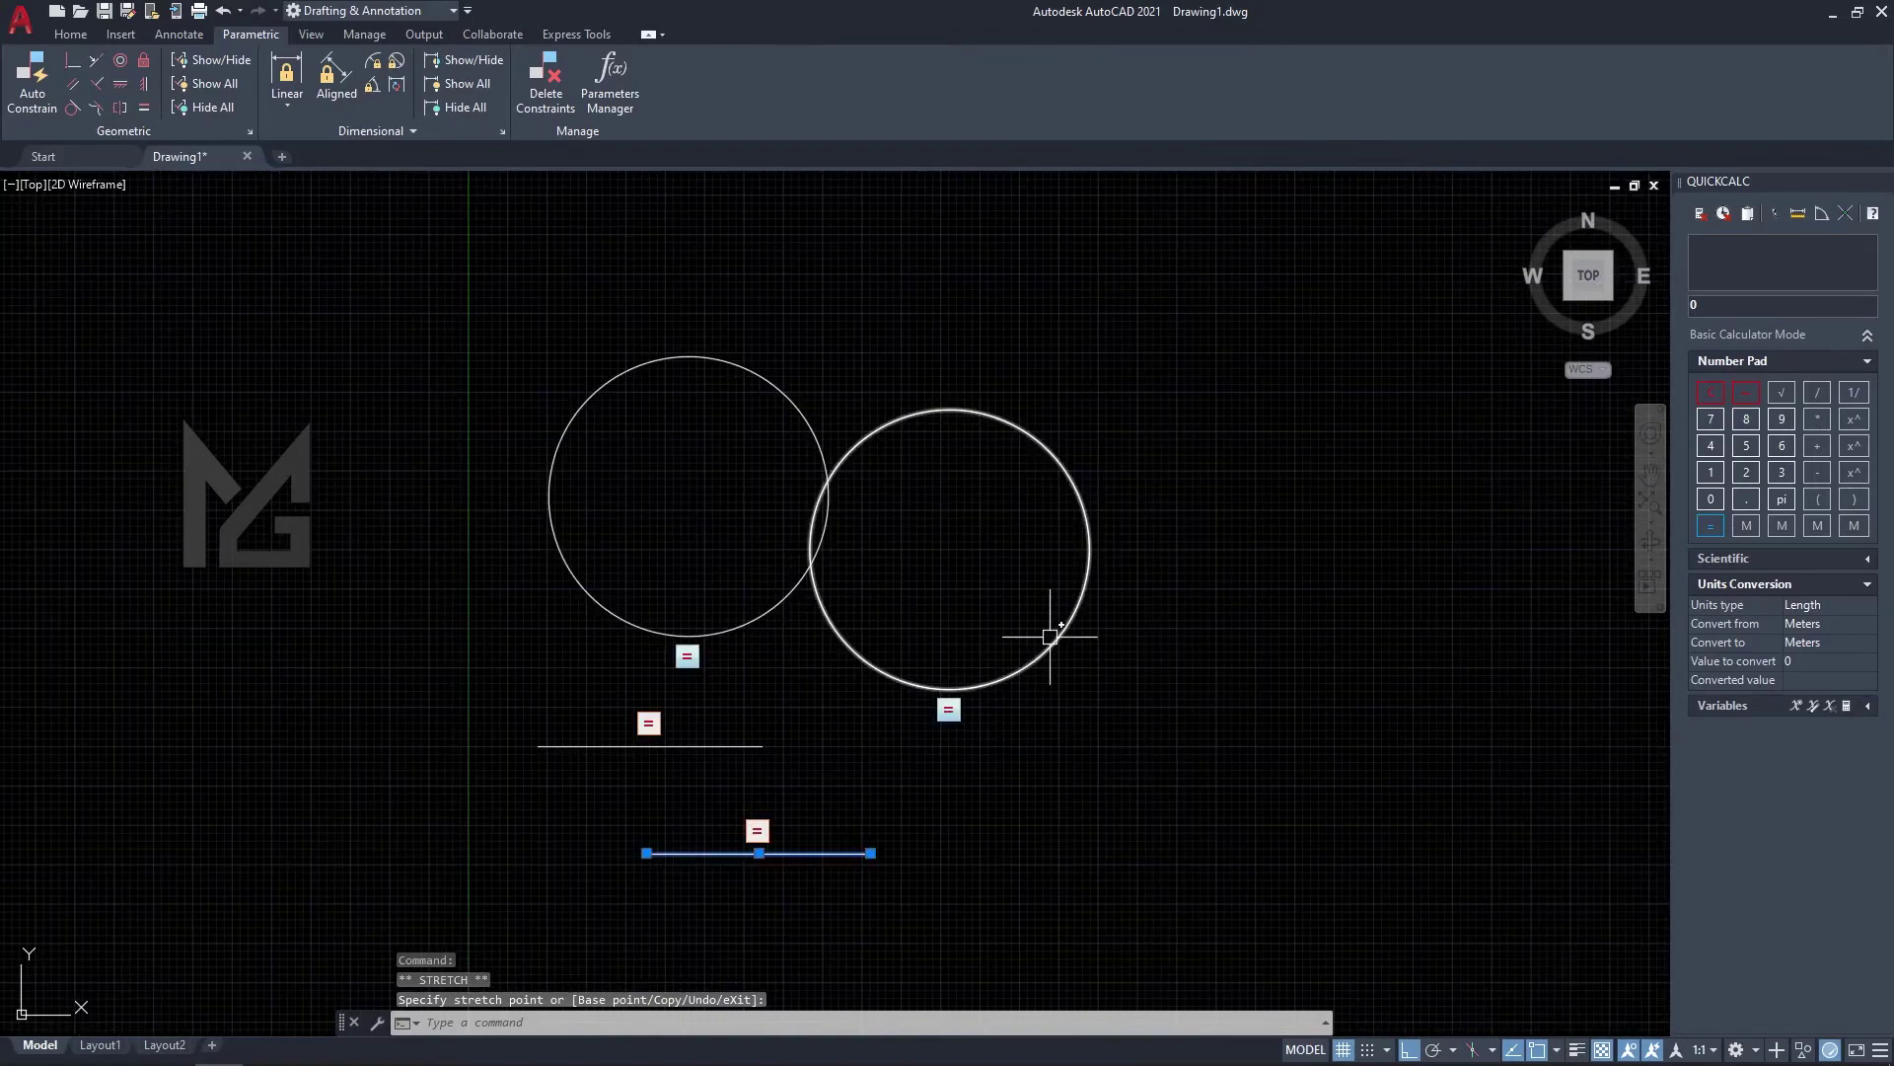
left_click(1076, 602)
left_click(1089, 550)
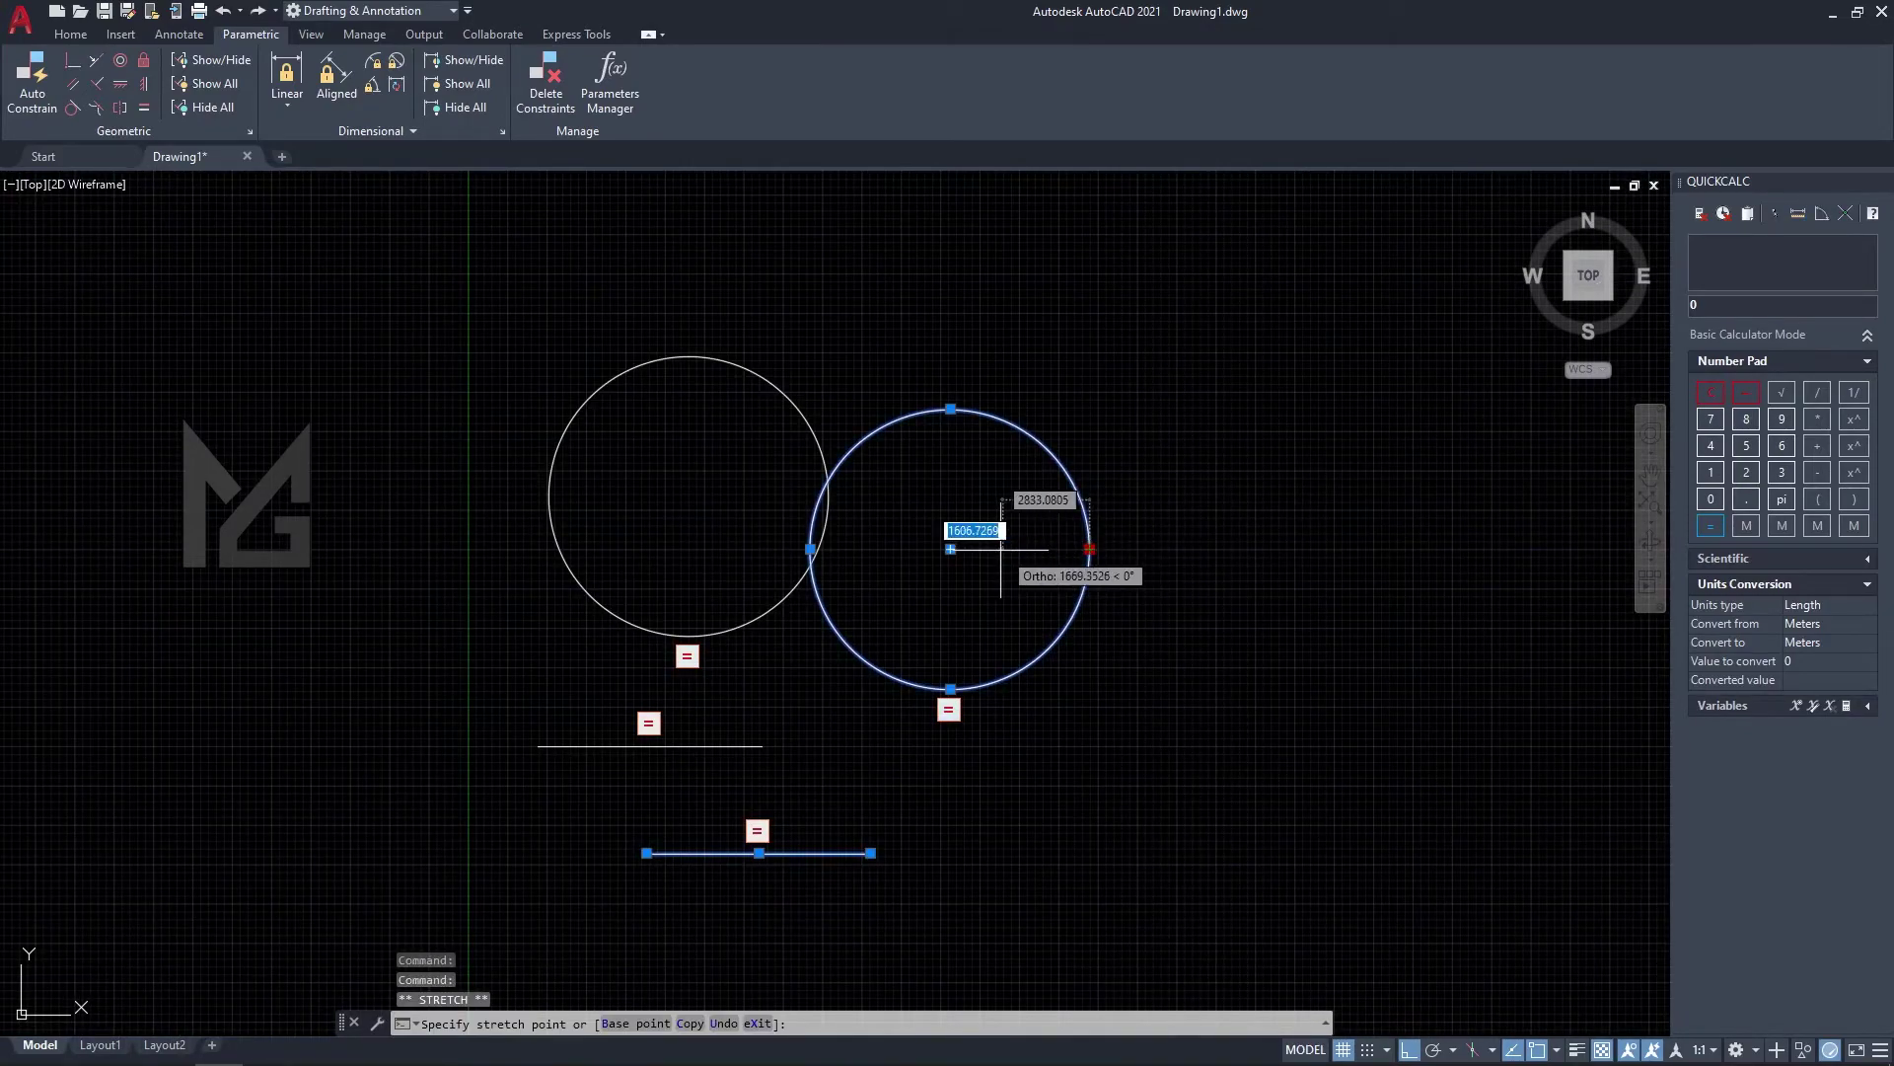
left_click(994, 551)
Select both circles and both lines and delete them from the drawing.
left_click(1173, 857)
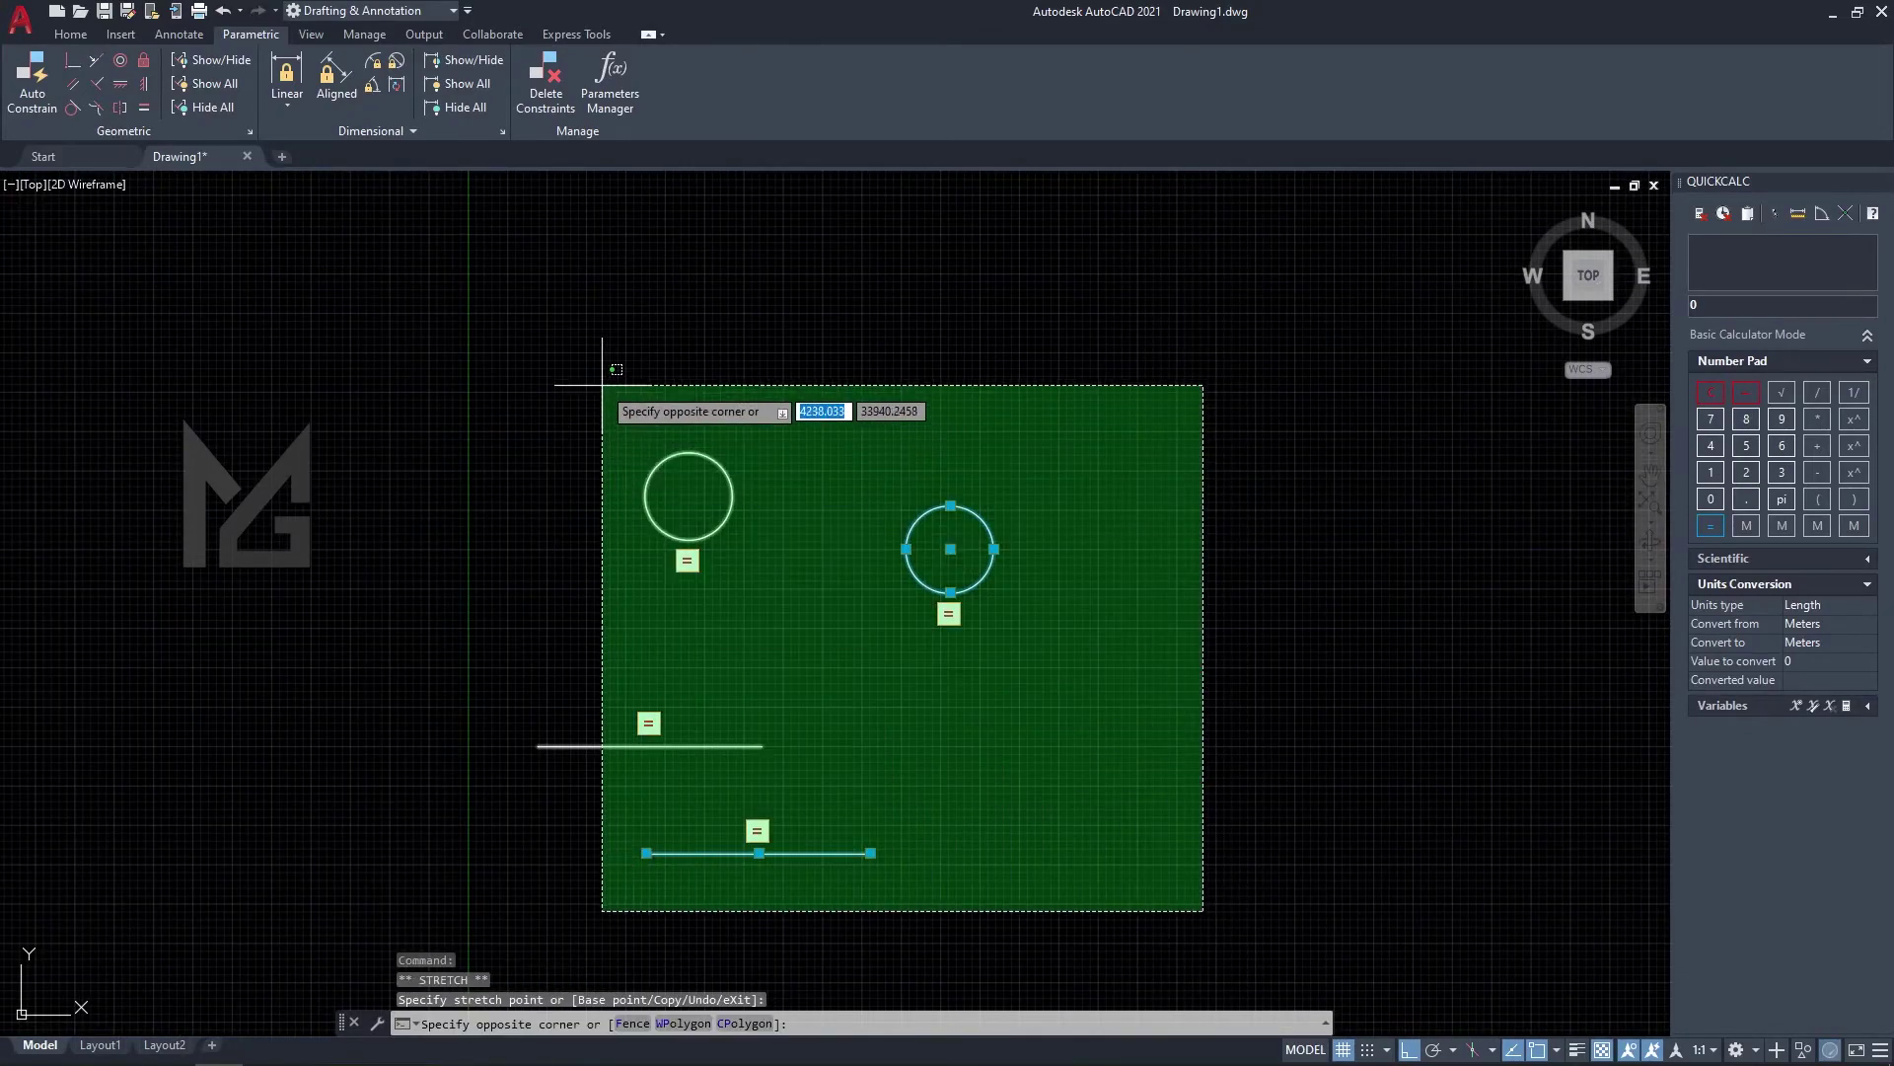
left_click(601, 384)
key("Delete")
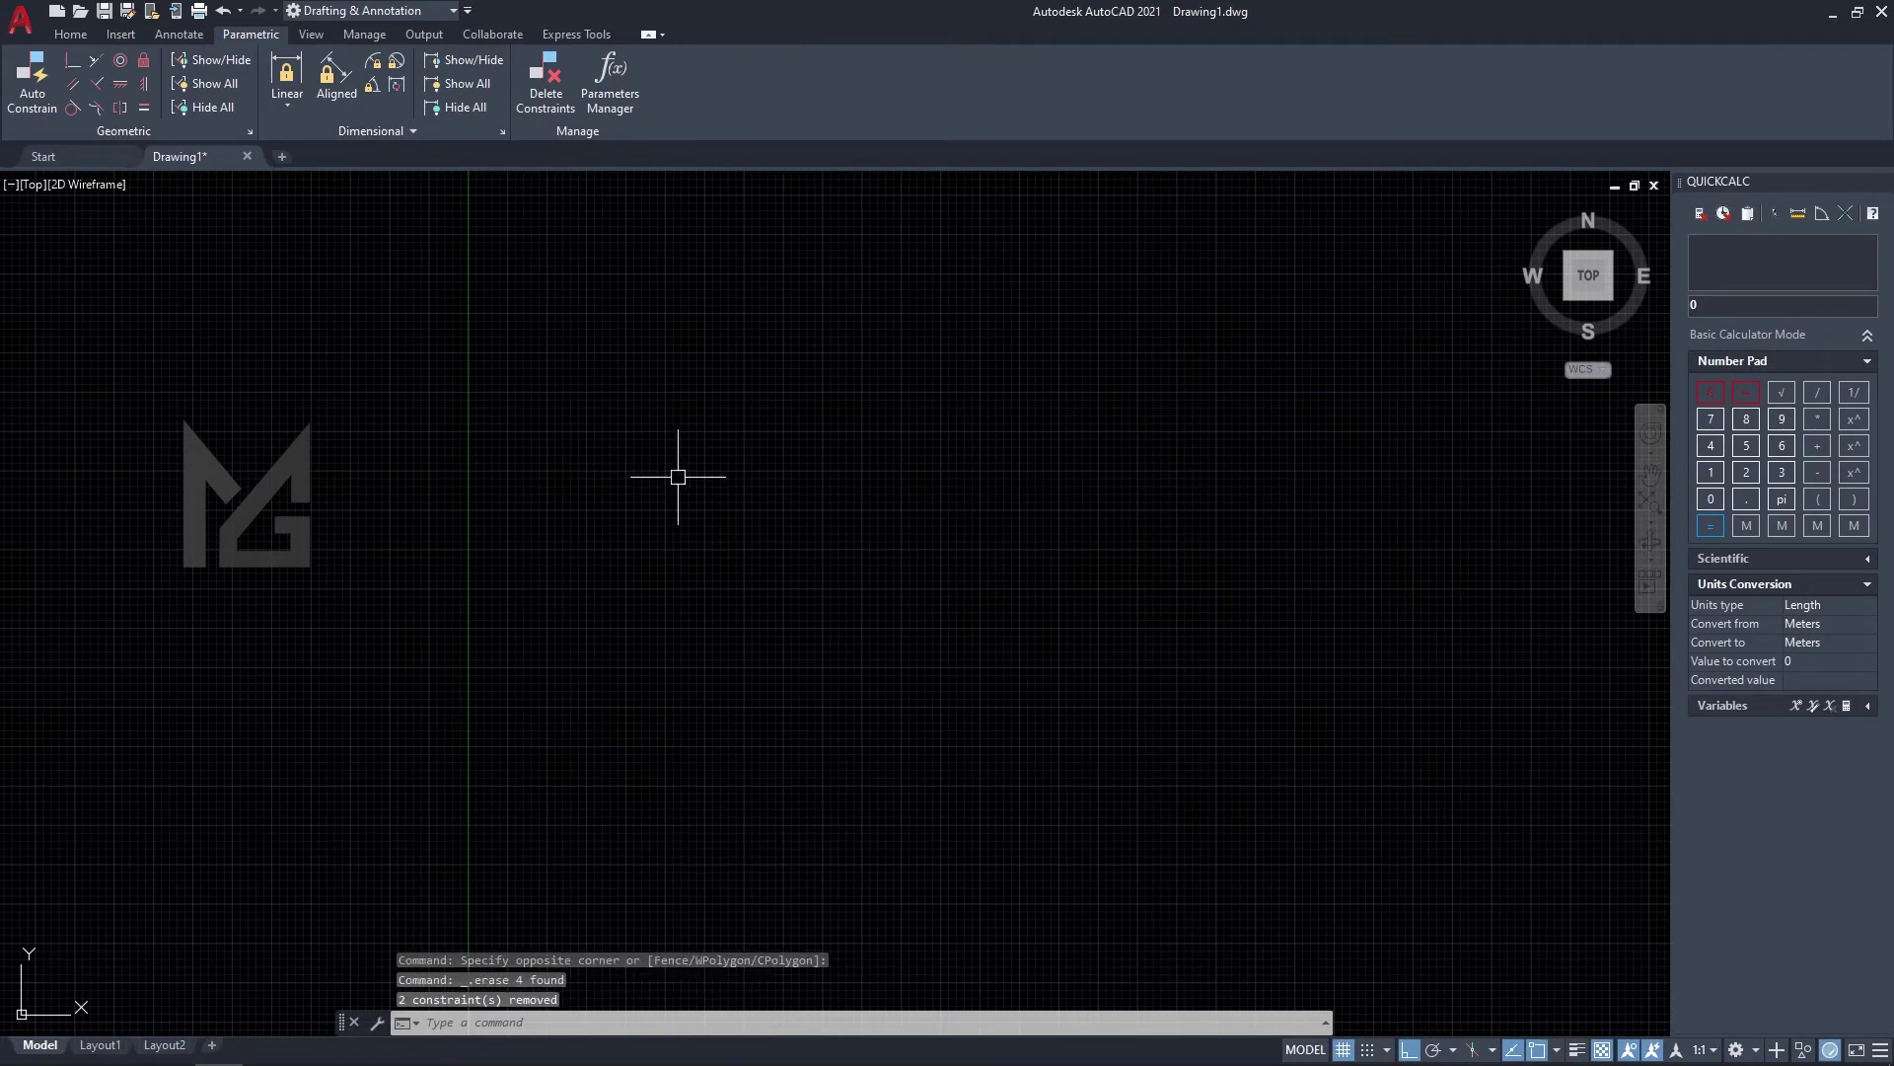
Draw a horizontal line about 13715 units long across the middle of the empty drawing area.
type("l")
key("Return")
left_click(582, 592)
left_click(1014, 621)
key("Escape")
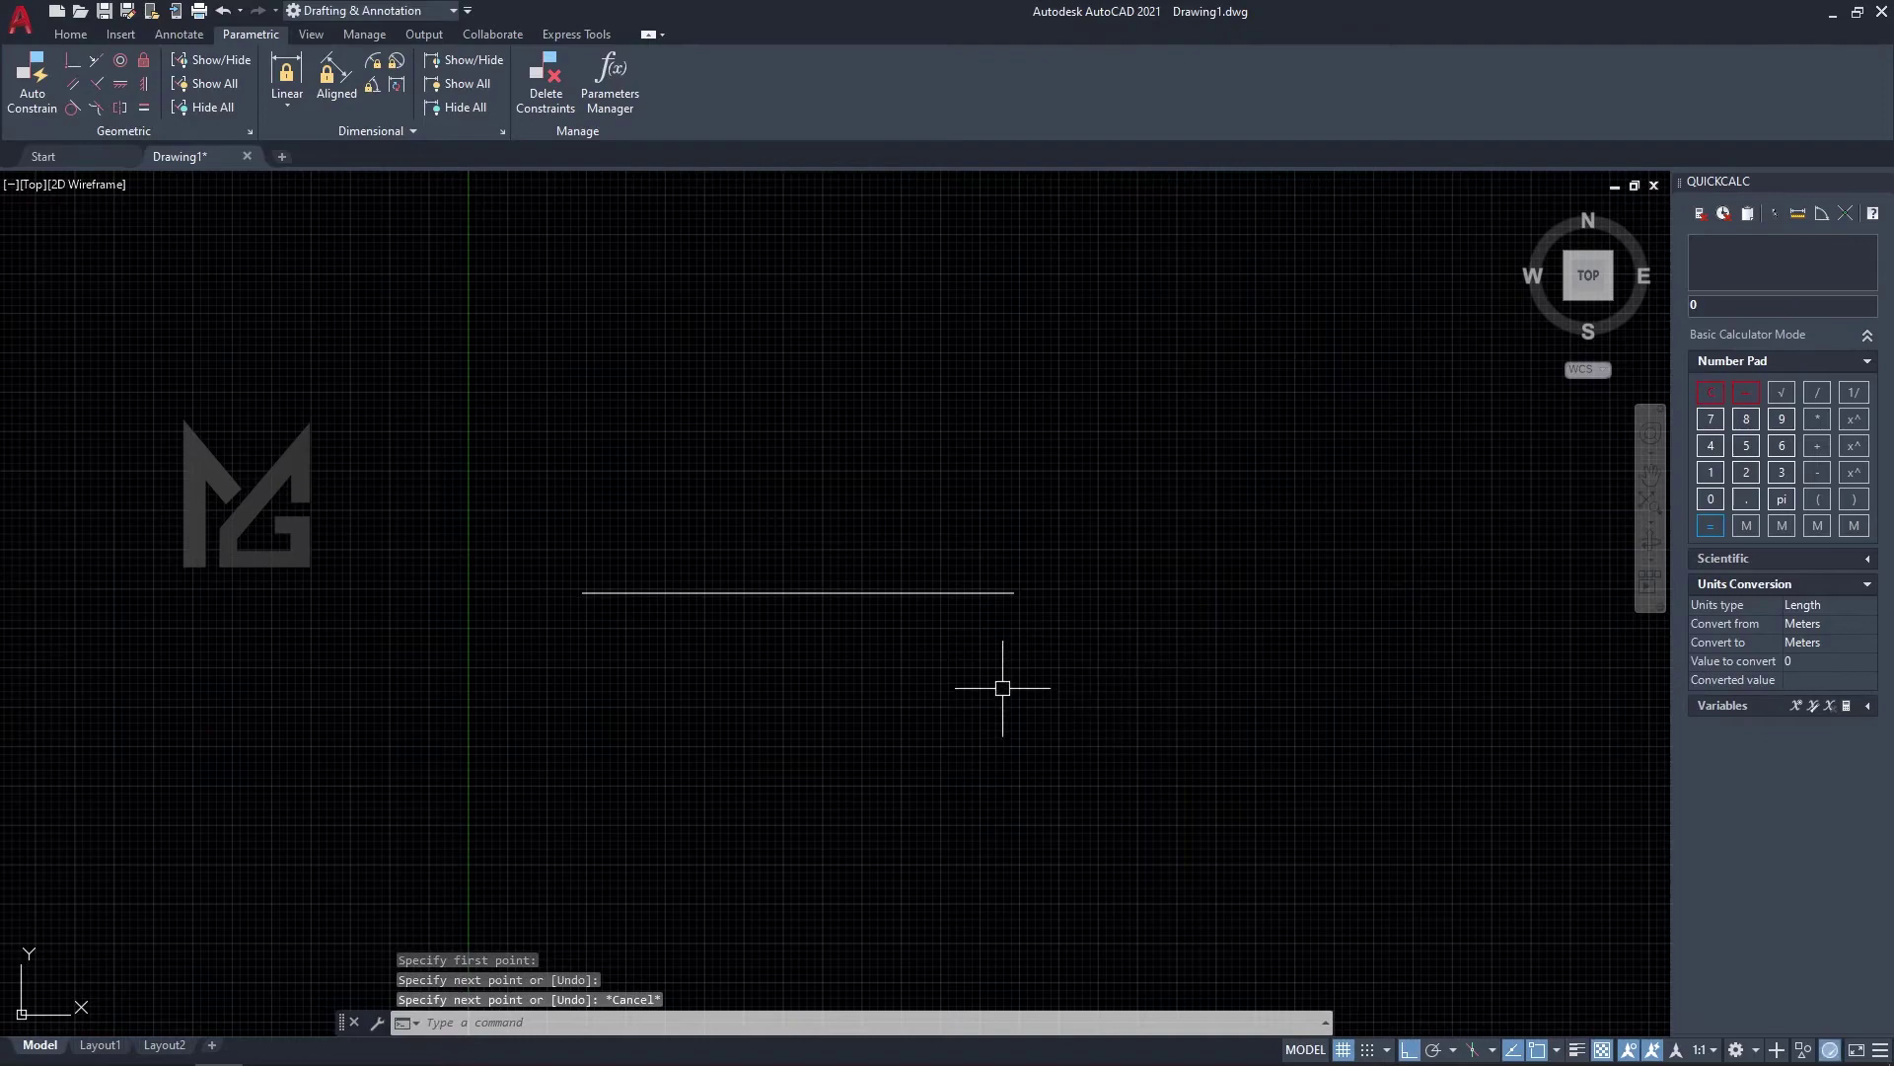
Draw a slanted line about 13761 units long, descending to the right, beside the horizontal line's right end.
key("Return")
left_click(1067, 431)
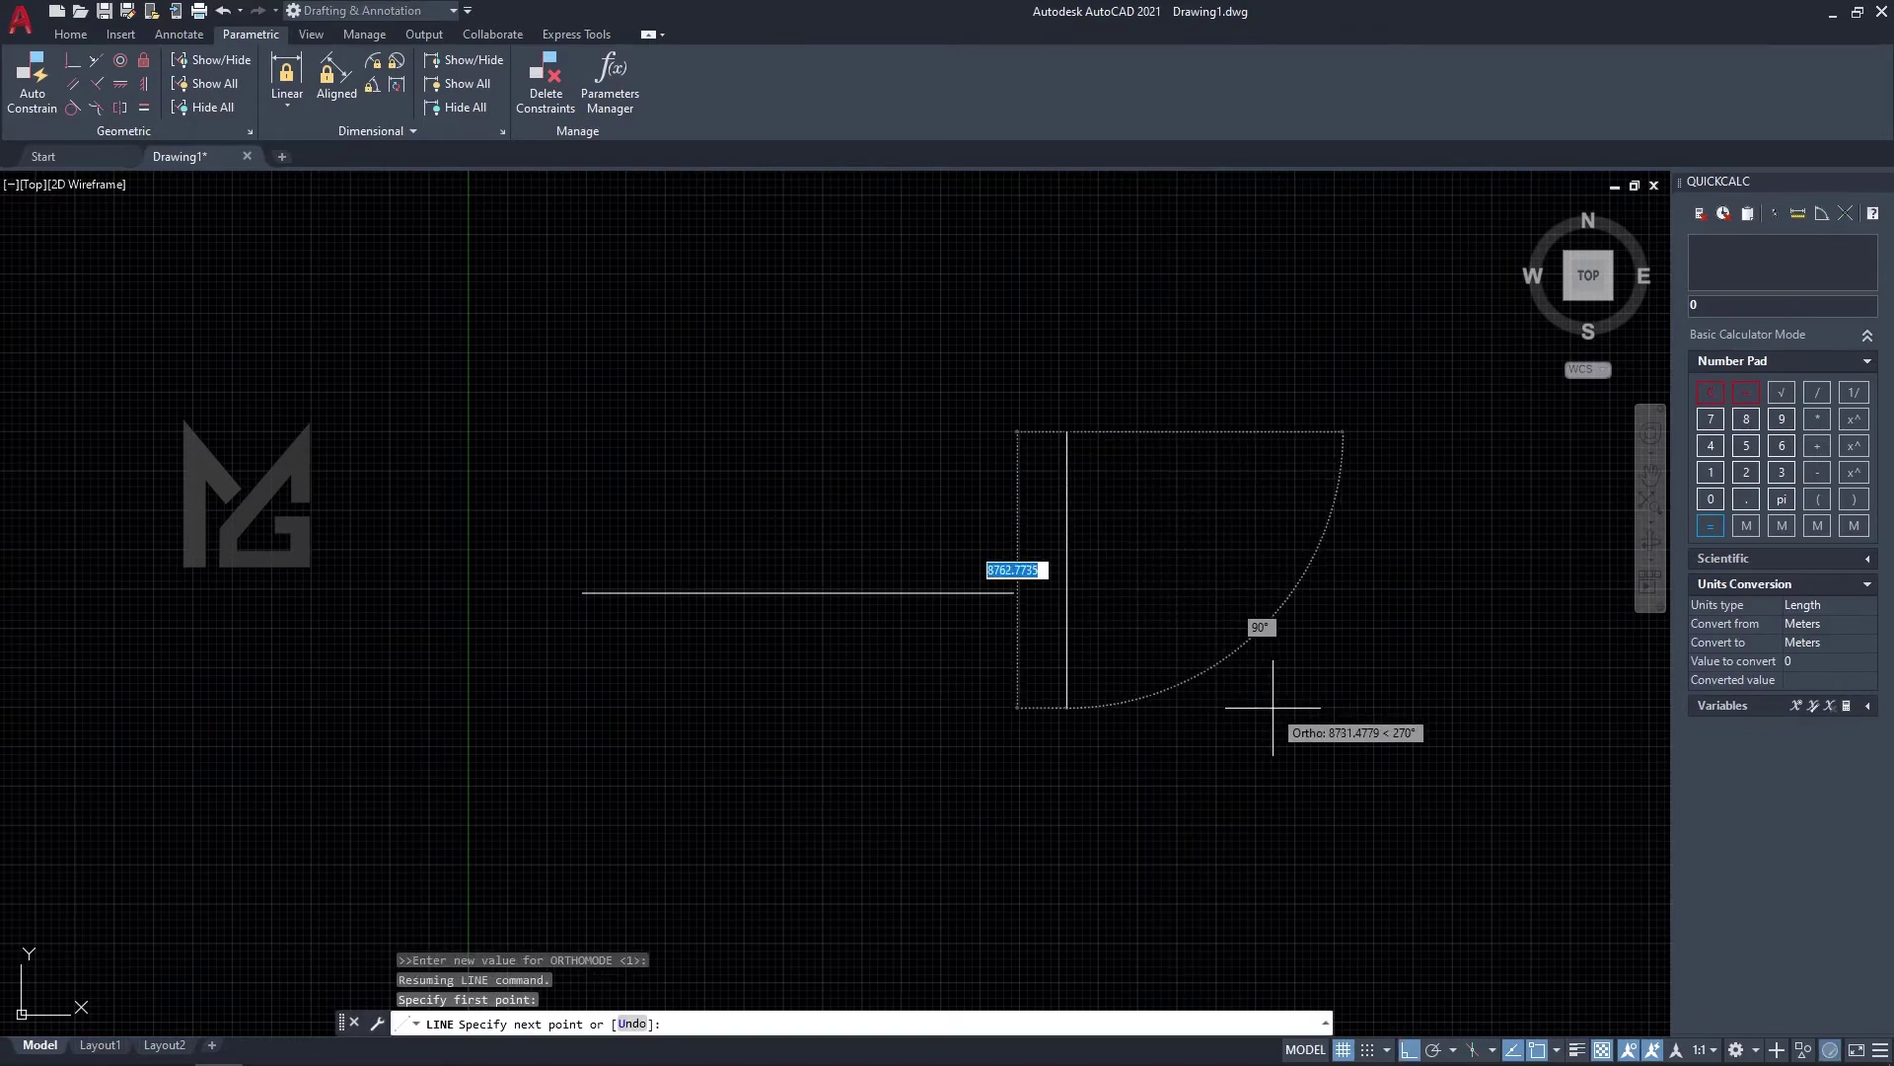
left_click(1310, 789, "shift")
key("Escape")
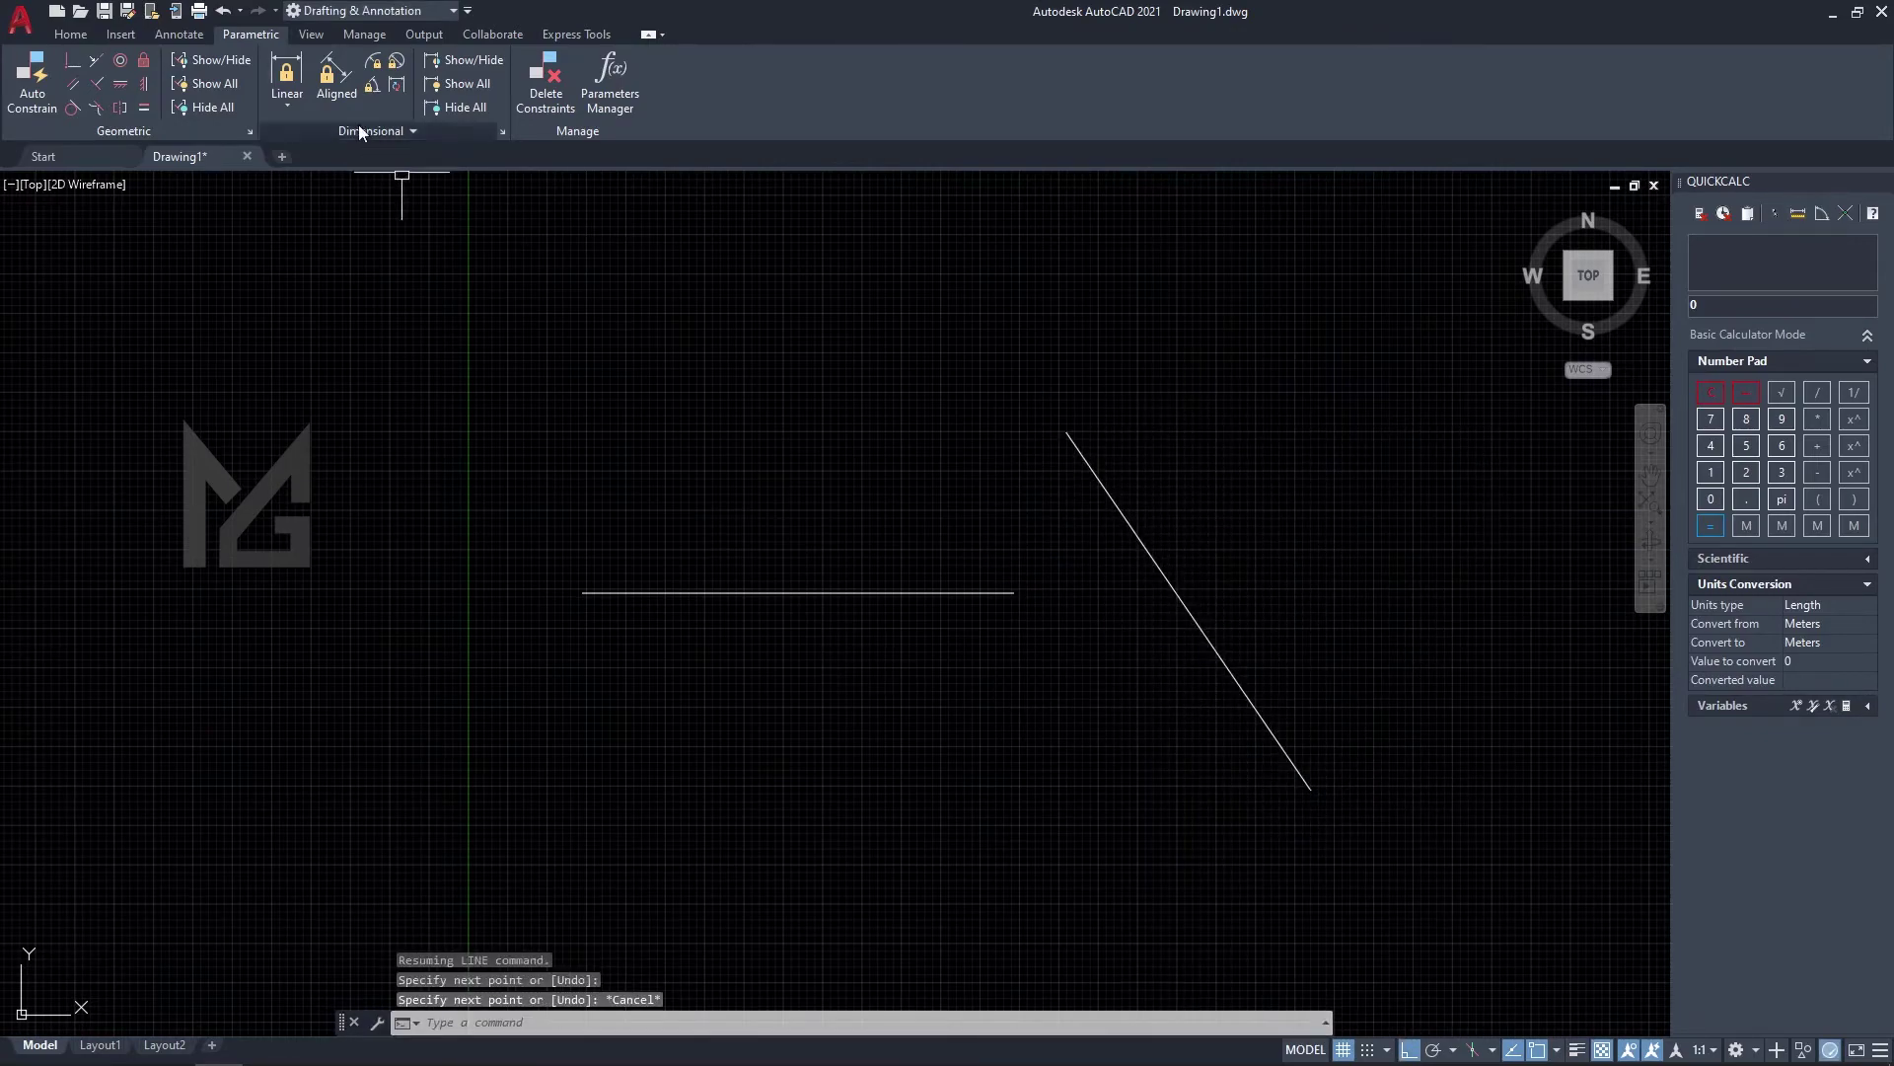
Add a Linear dimensional constraint between the horizontal line's endpoints, placed below the line, with the value 20000.
left_click(283, 77)
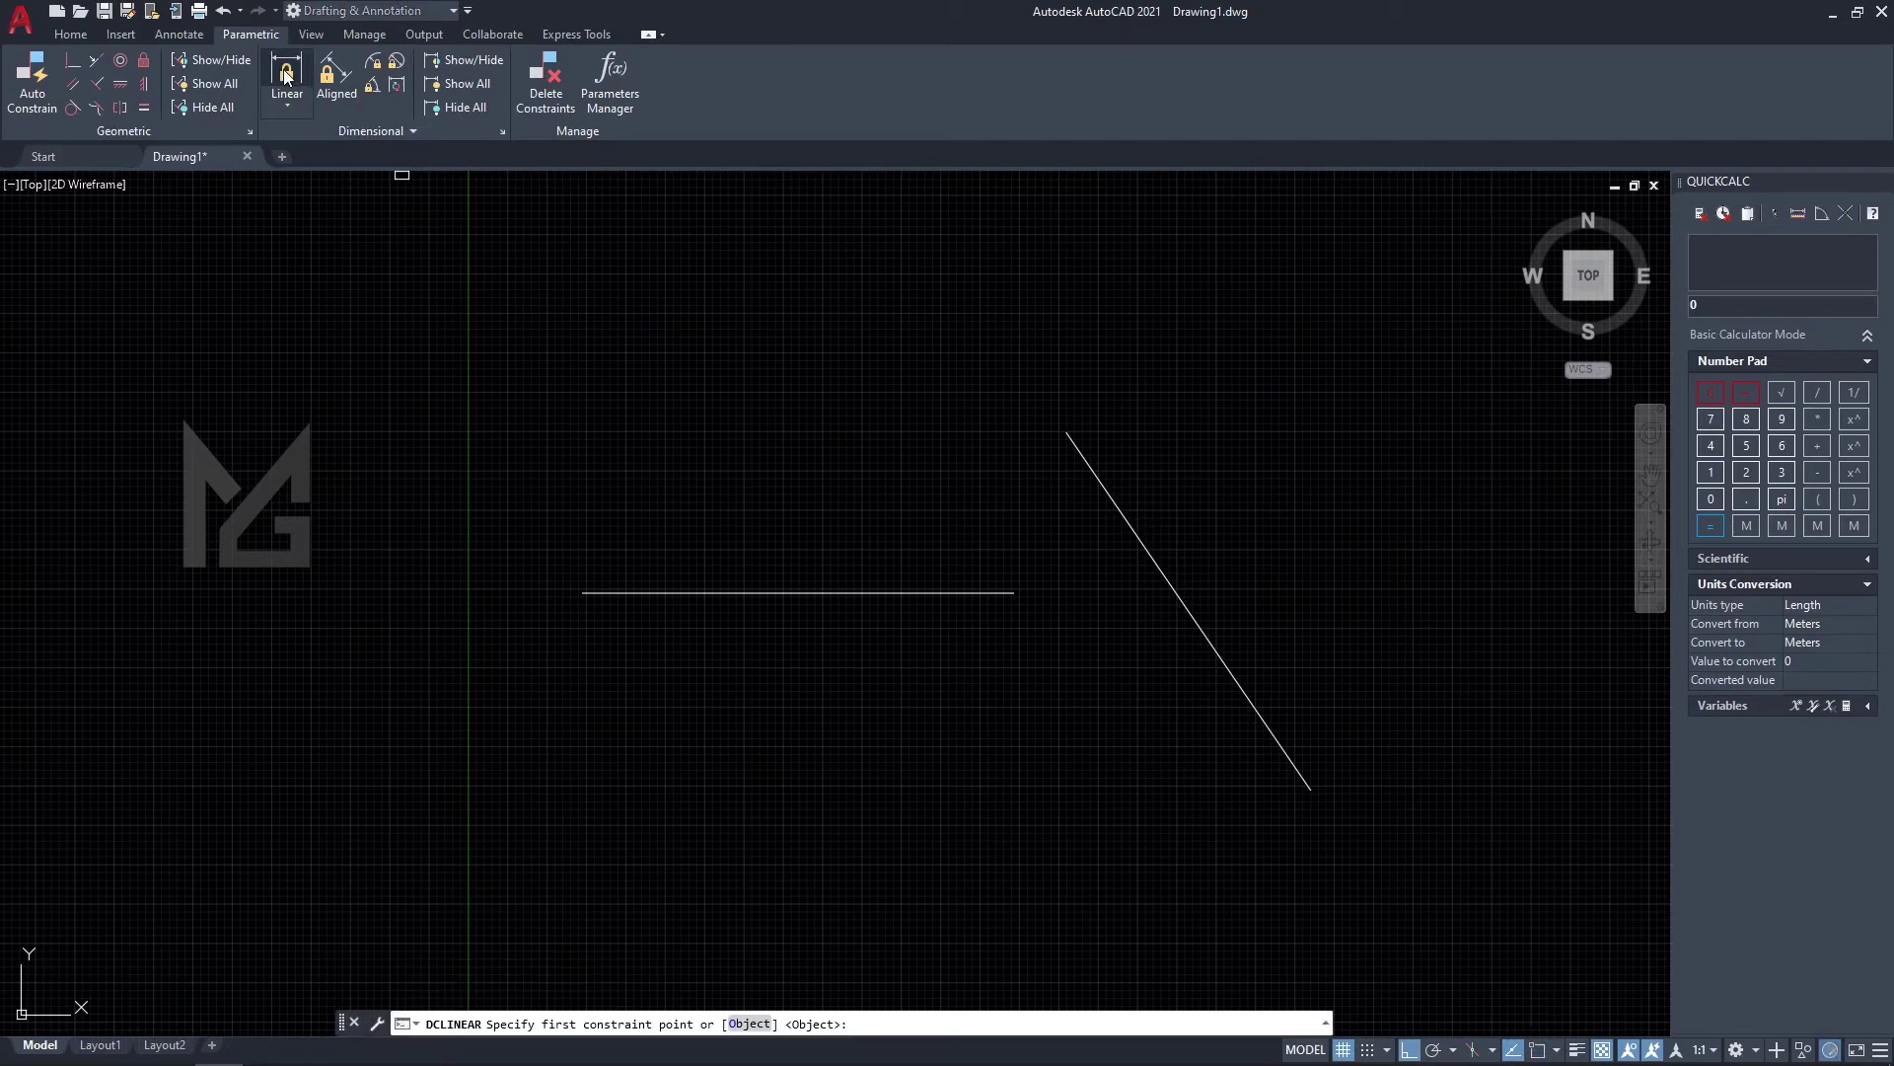
left_click(583, 593)
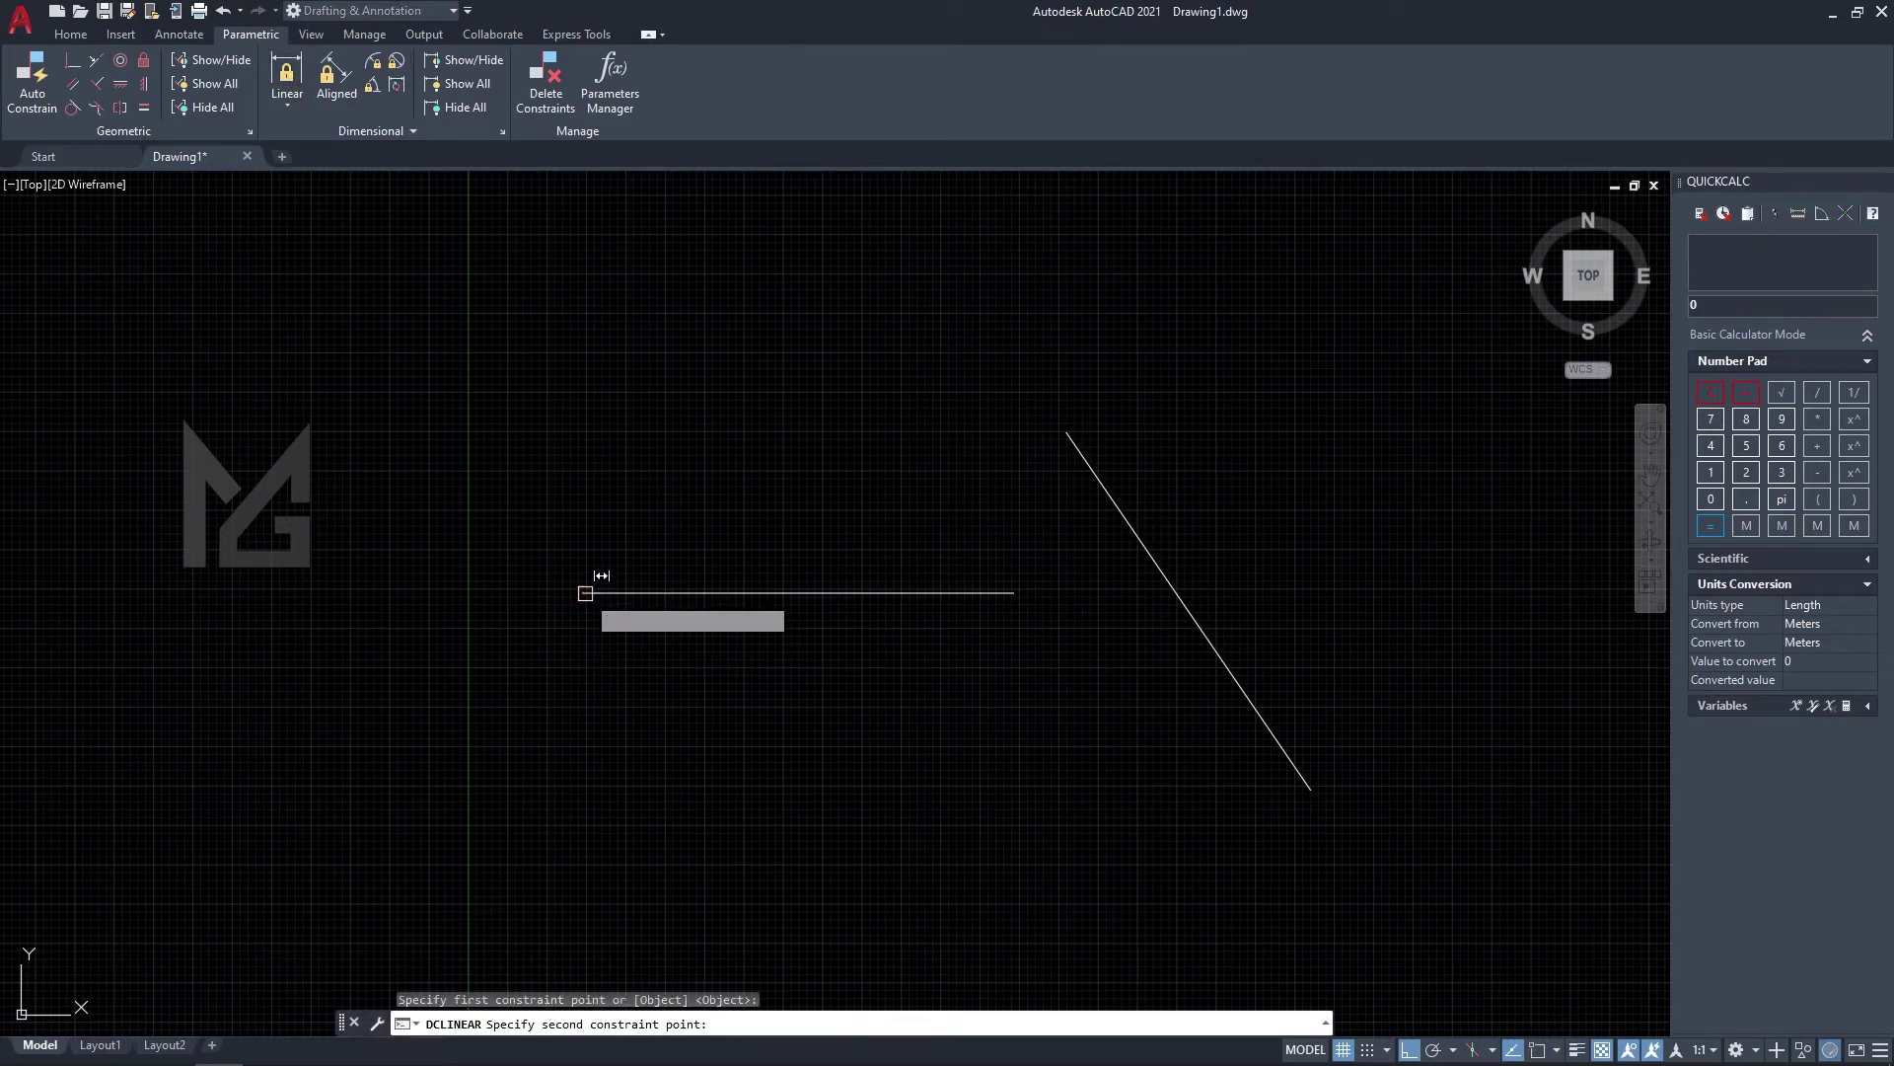
left_click(1014, 593)
left_click(967, 647)
scroll(813, 684, "up", 2)
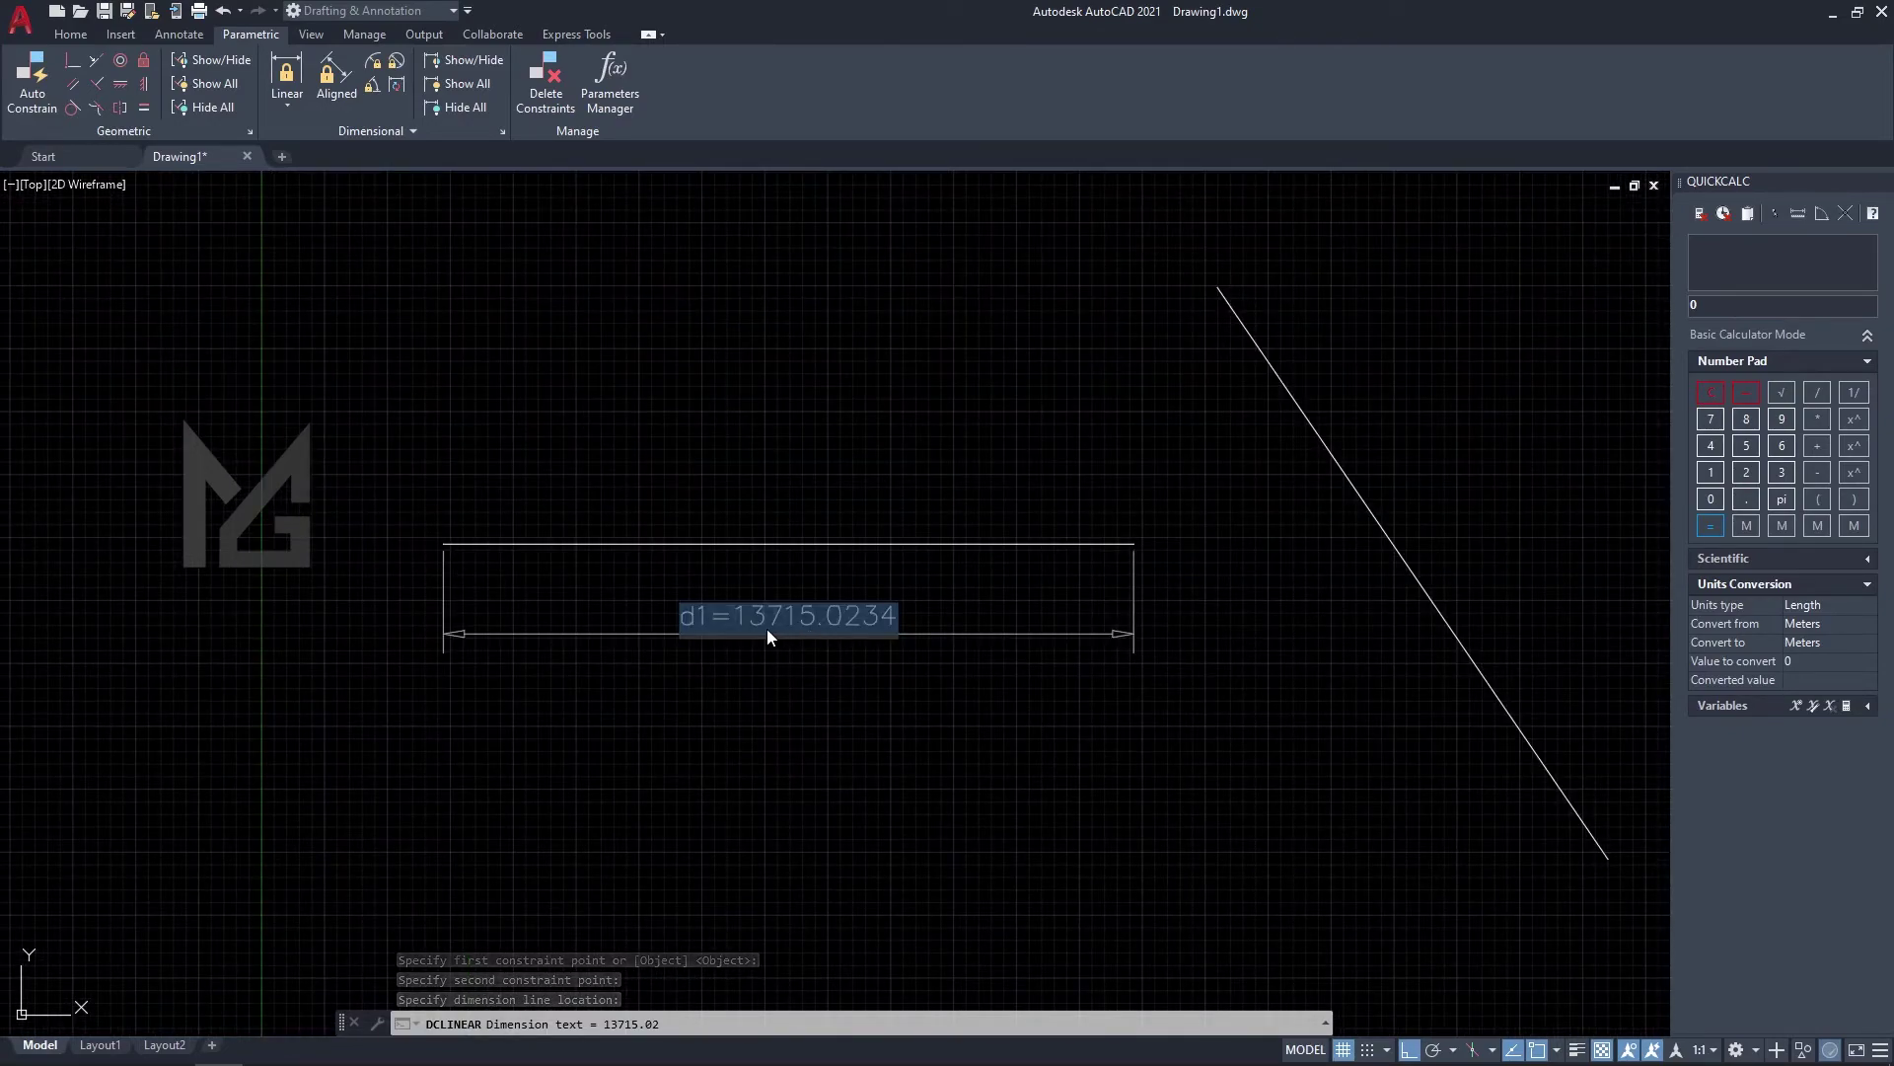
type("20000")
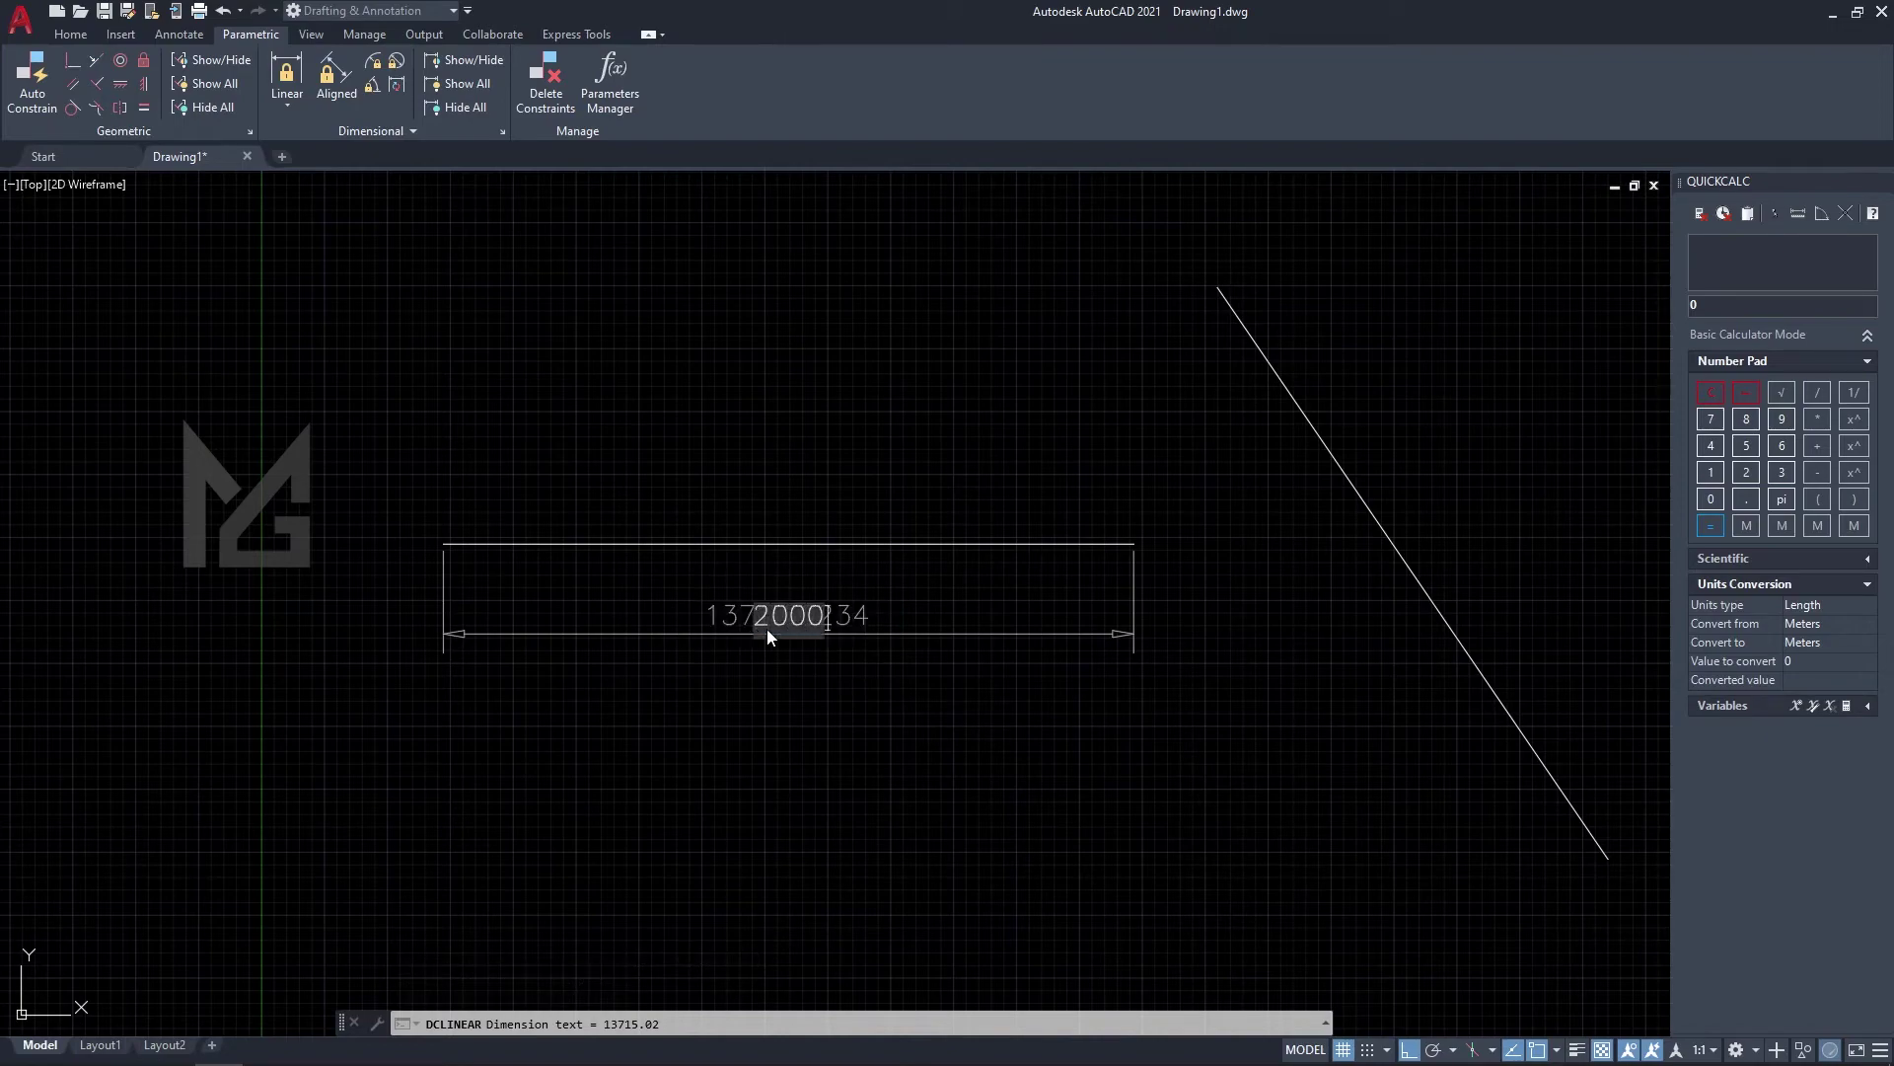
key("Return")
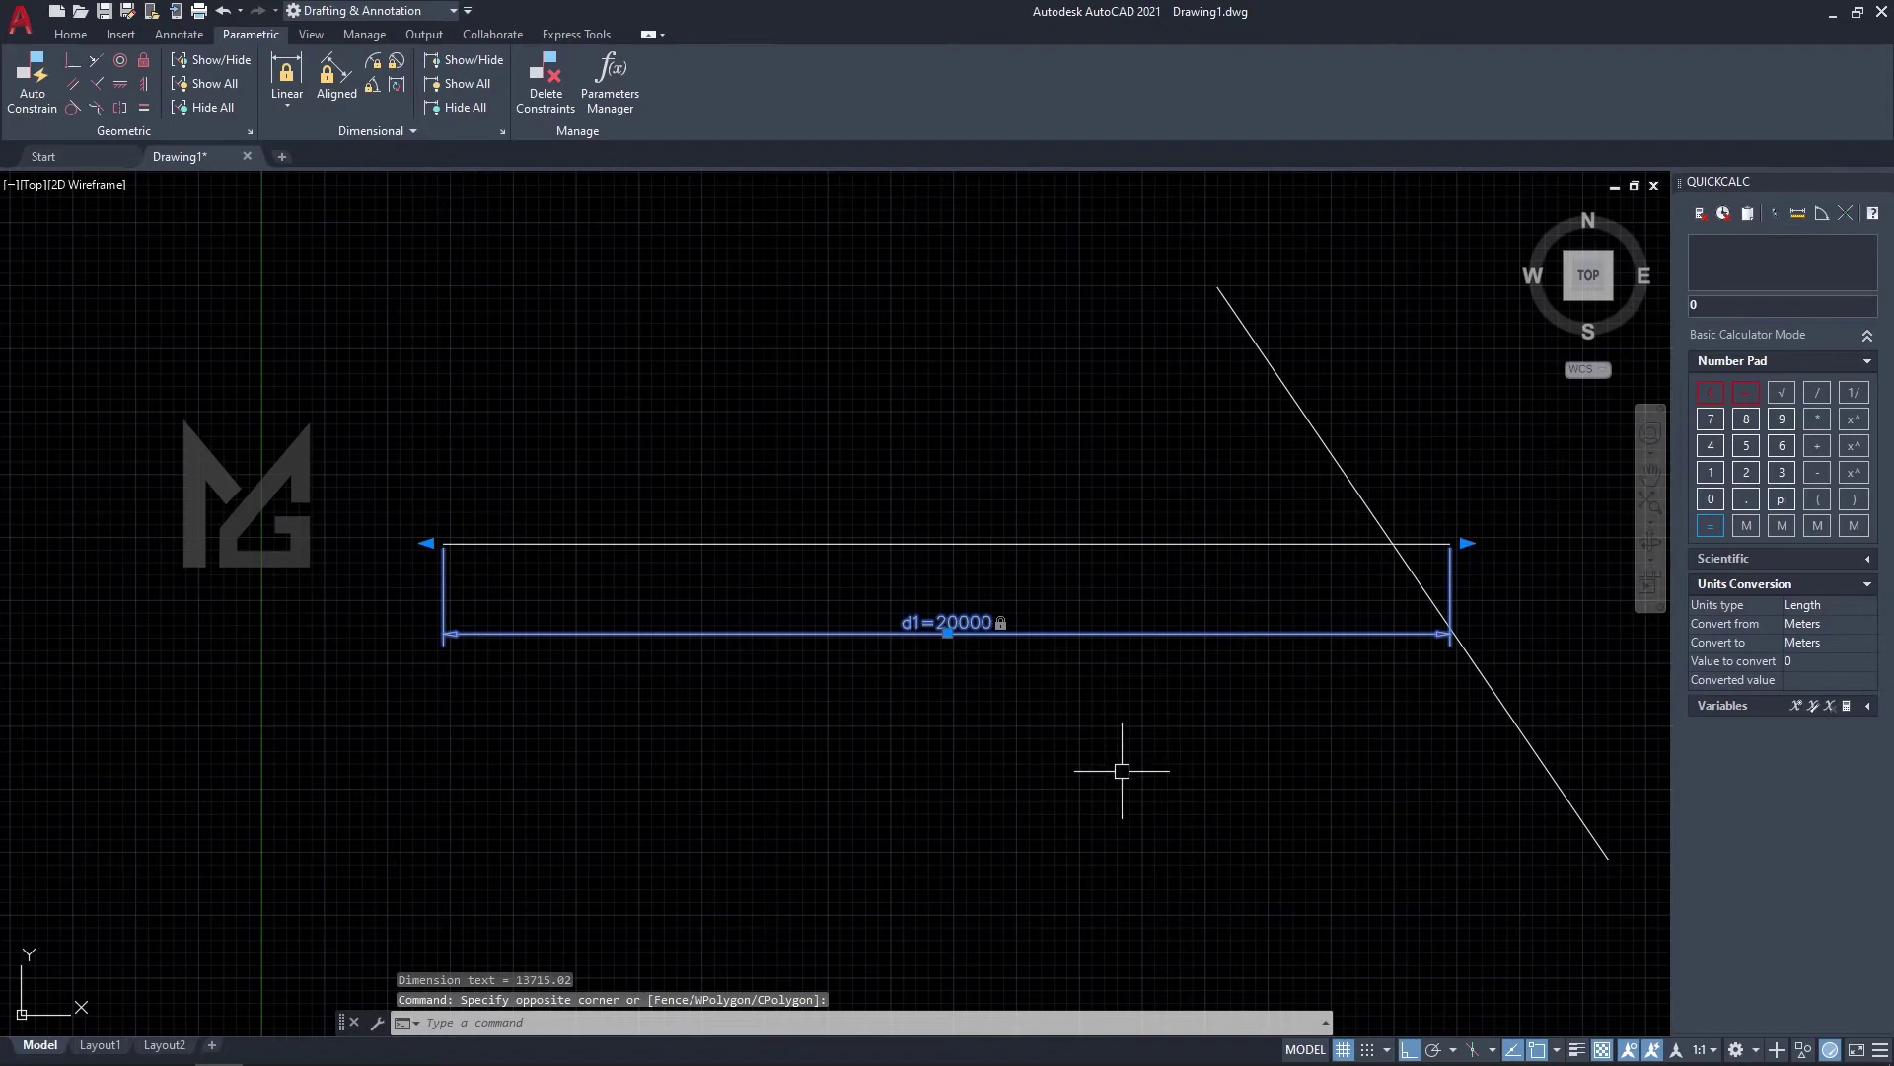
Move the horizontal line with its dimensional constraint left, clear of the slanted line.
key("Escape")
left_click_drag(1082, 698, 970, 511)
type("m")
key("space")
left_click(1174, 767)
left_click(863, 760)
Change the horizontal line's linear dimensional constraint to 2000.
double_click(651, 623)
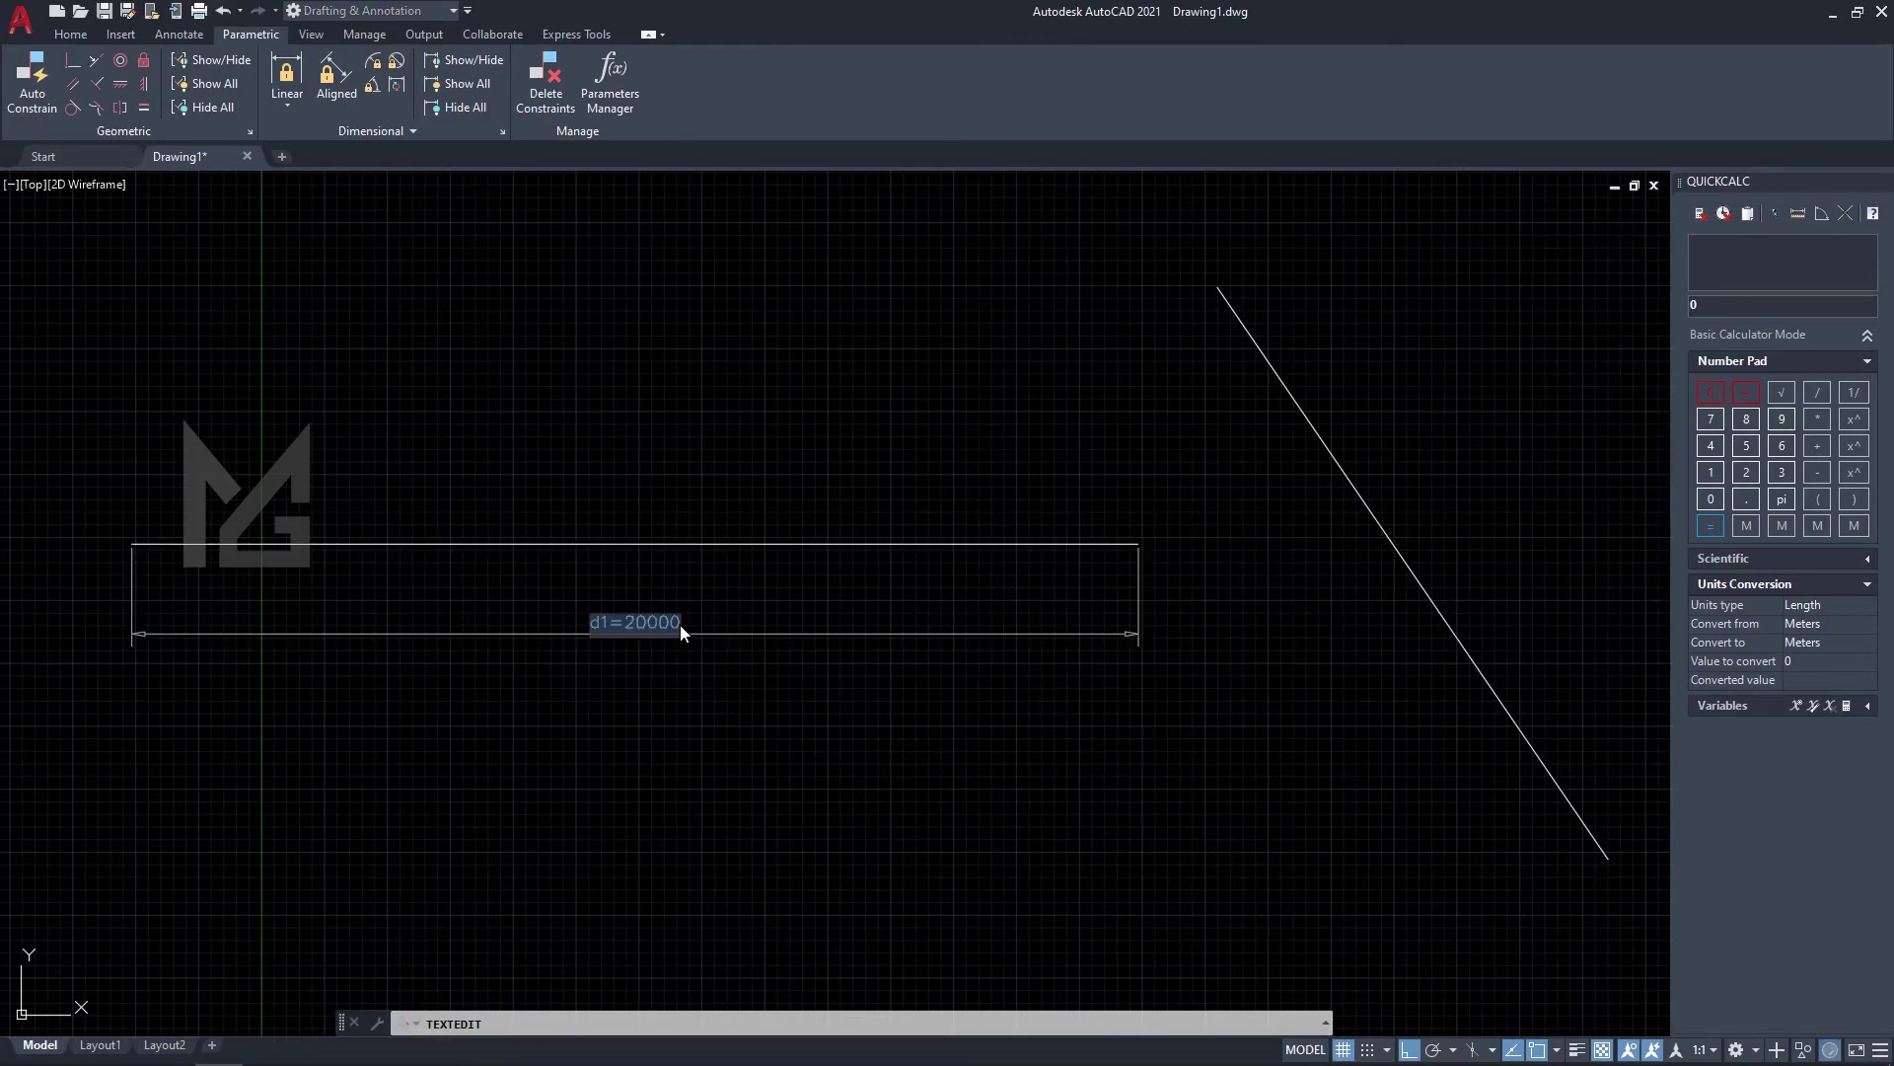
type("2000")
key("Return")
key("Escape")
Add an Aligned dimensional constraint between the slanted line's endpoints, placed on its upper-right side, with the value 3000.
scroll(326, 632, "down", 2)
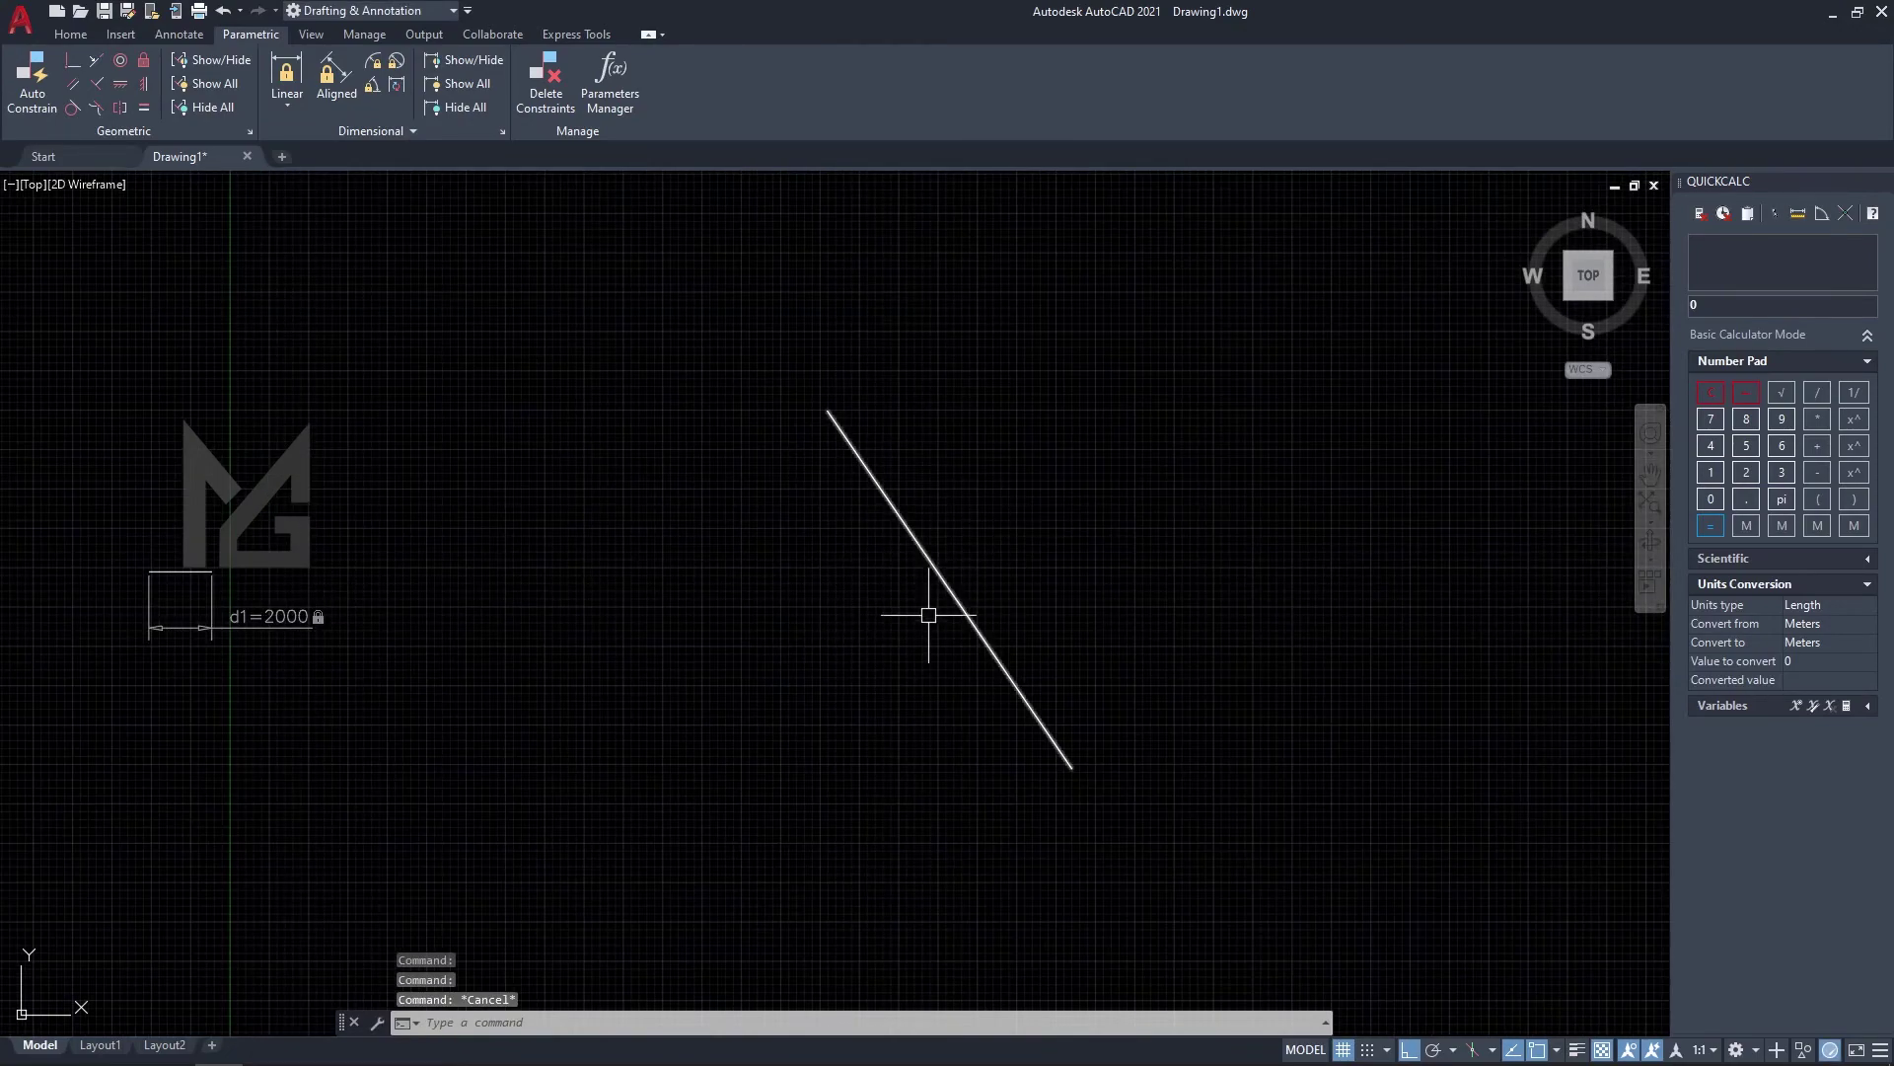
scroll(937, 597, "up", 2)
scroll(938, 605, "down", 2)
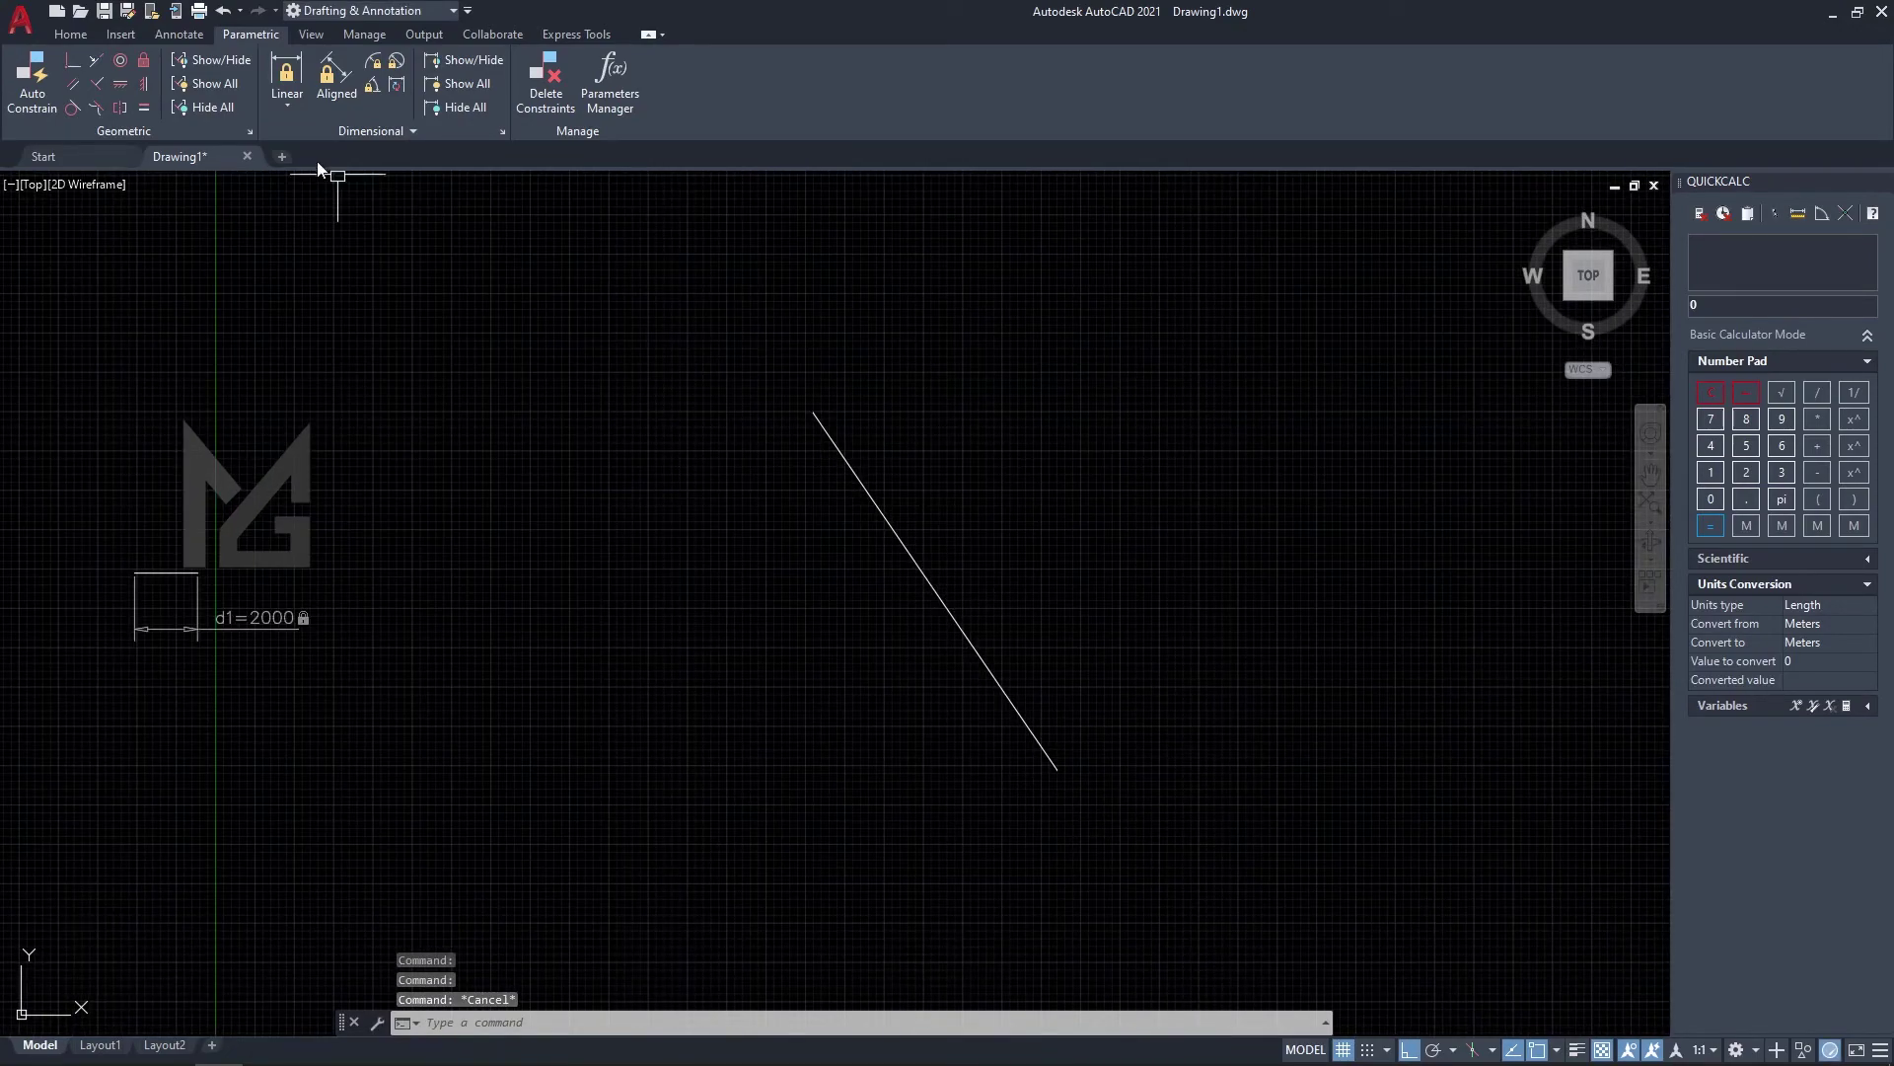
left_click(338, 81)
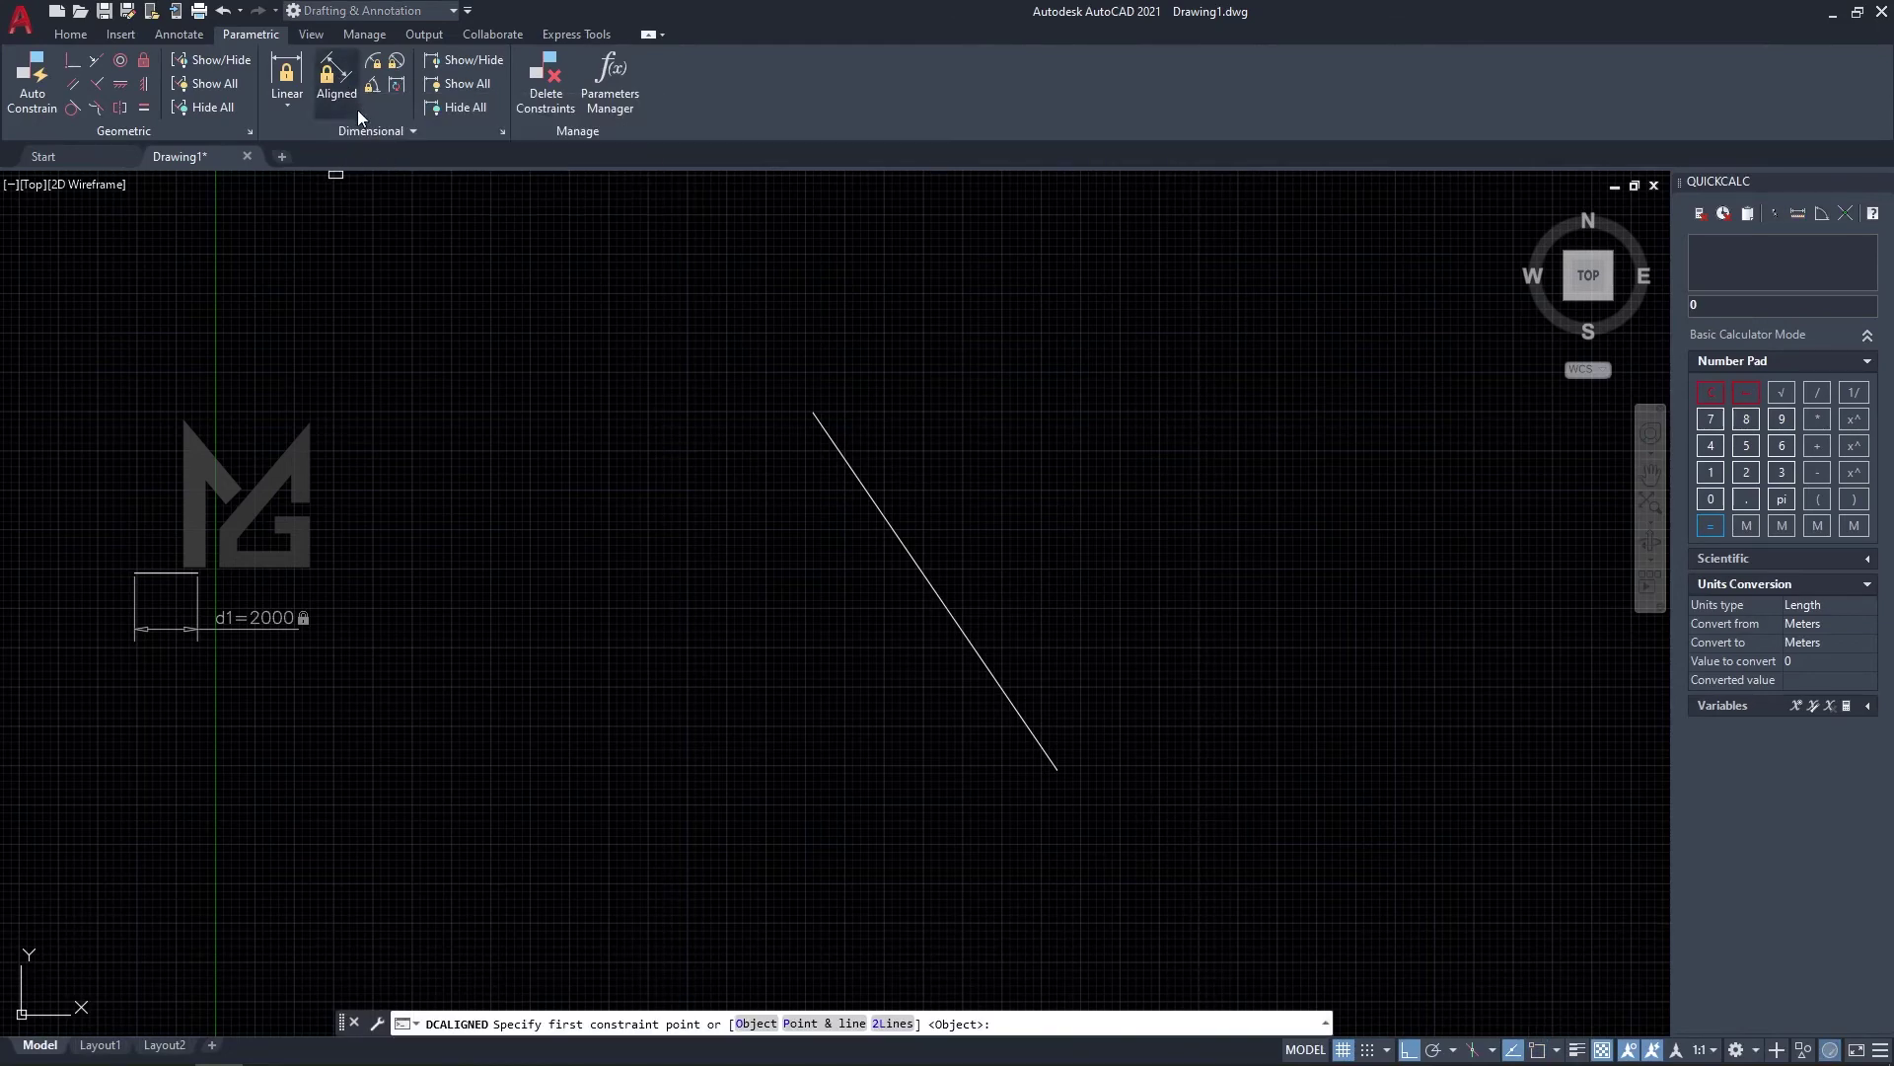
left_click(813, 412)
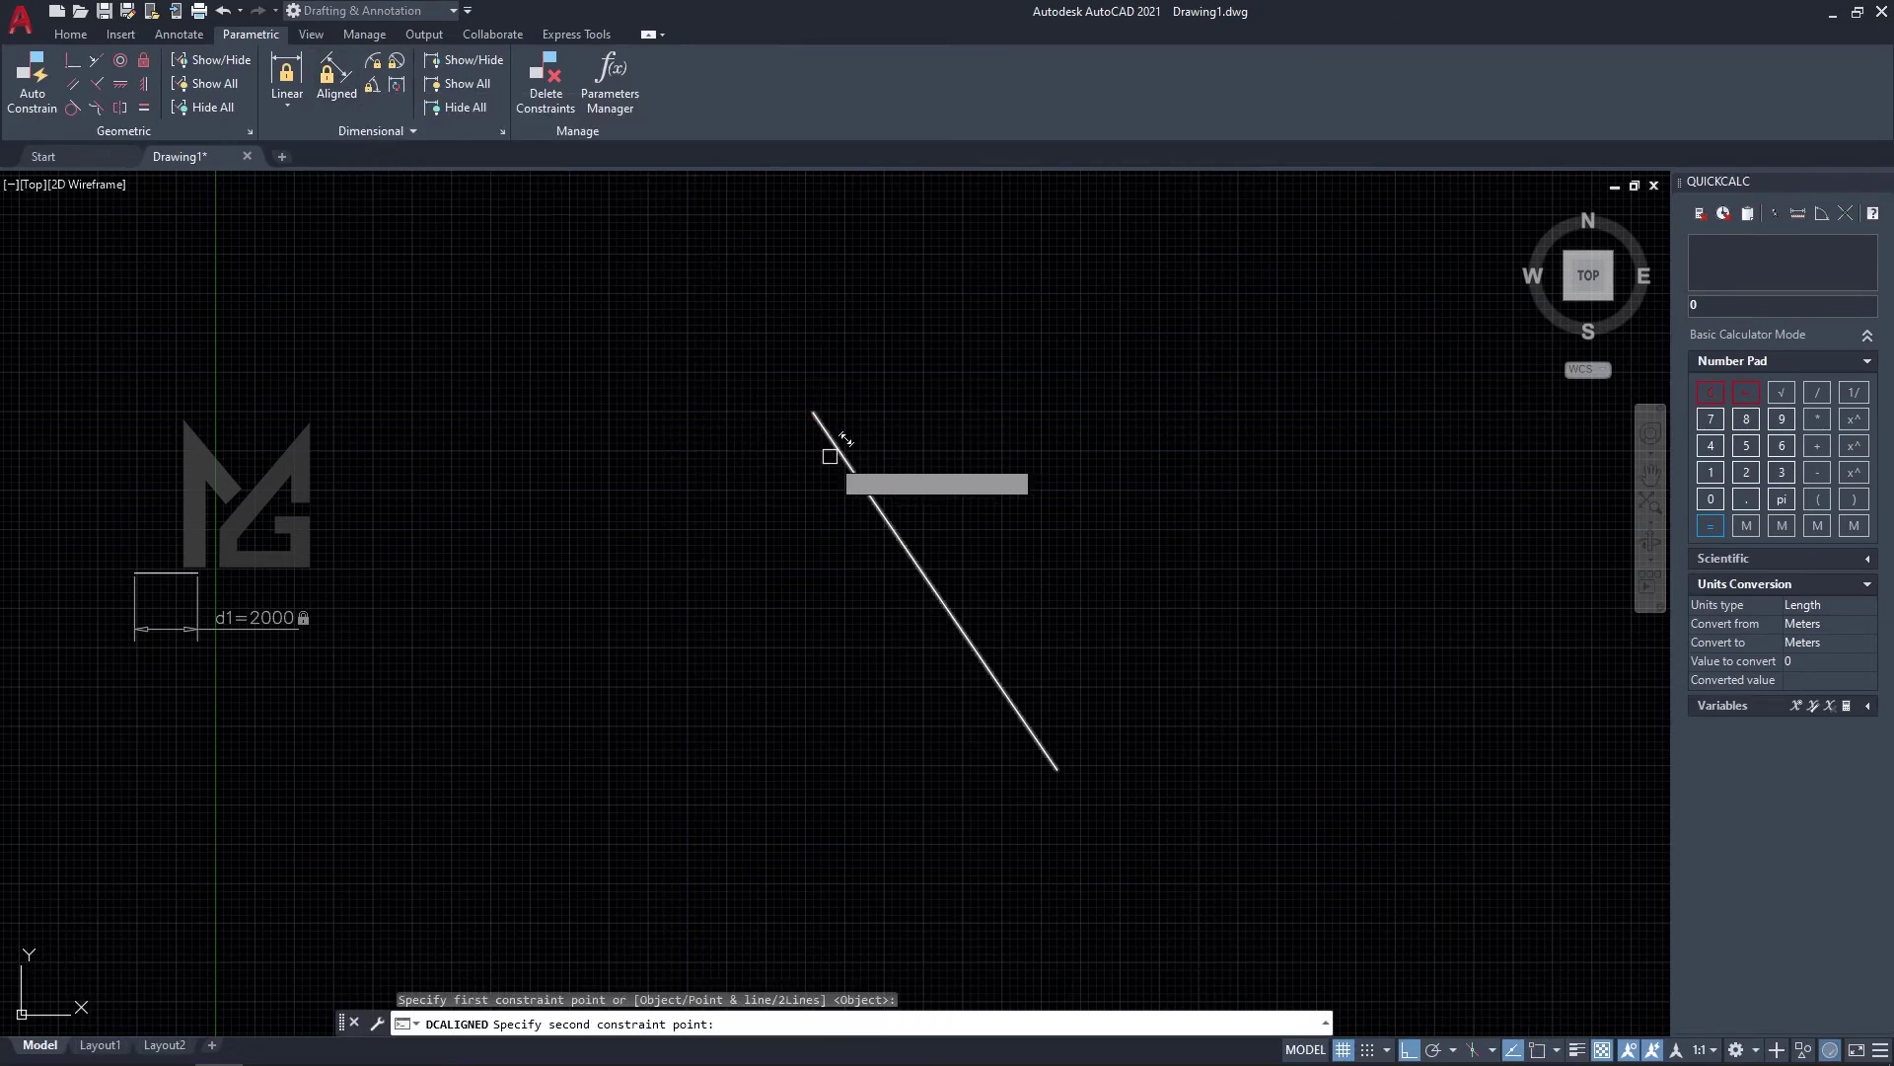
left_click(1052, 762)
left_click(1049, 618)
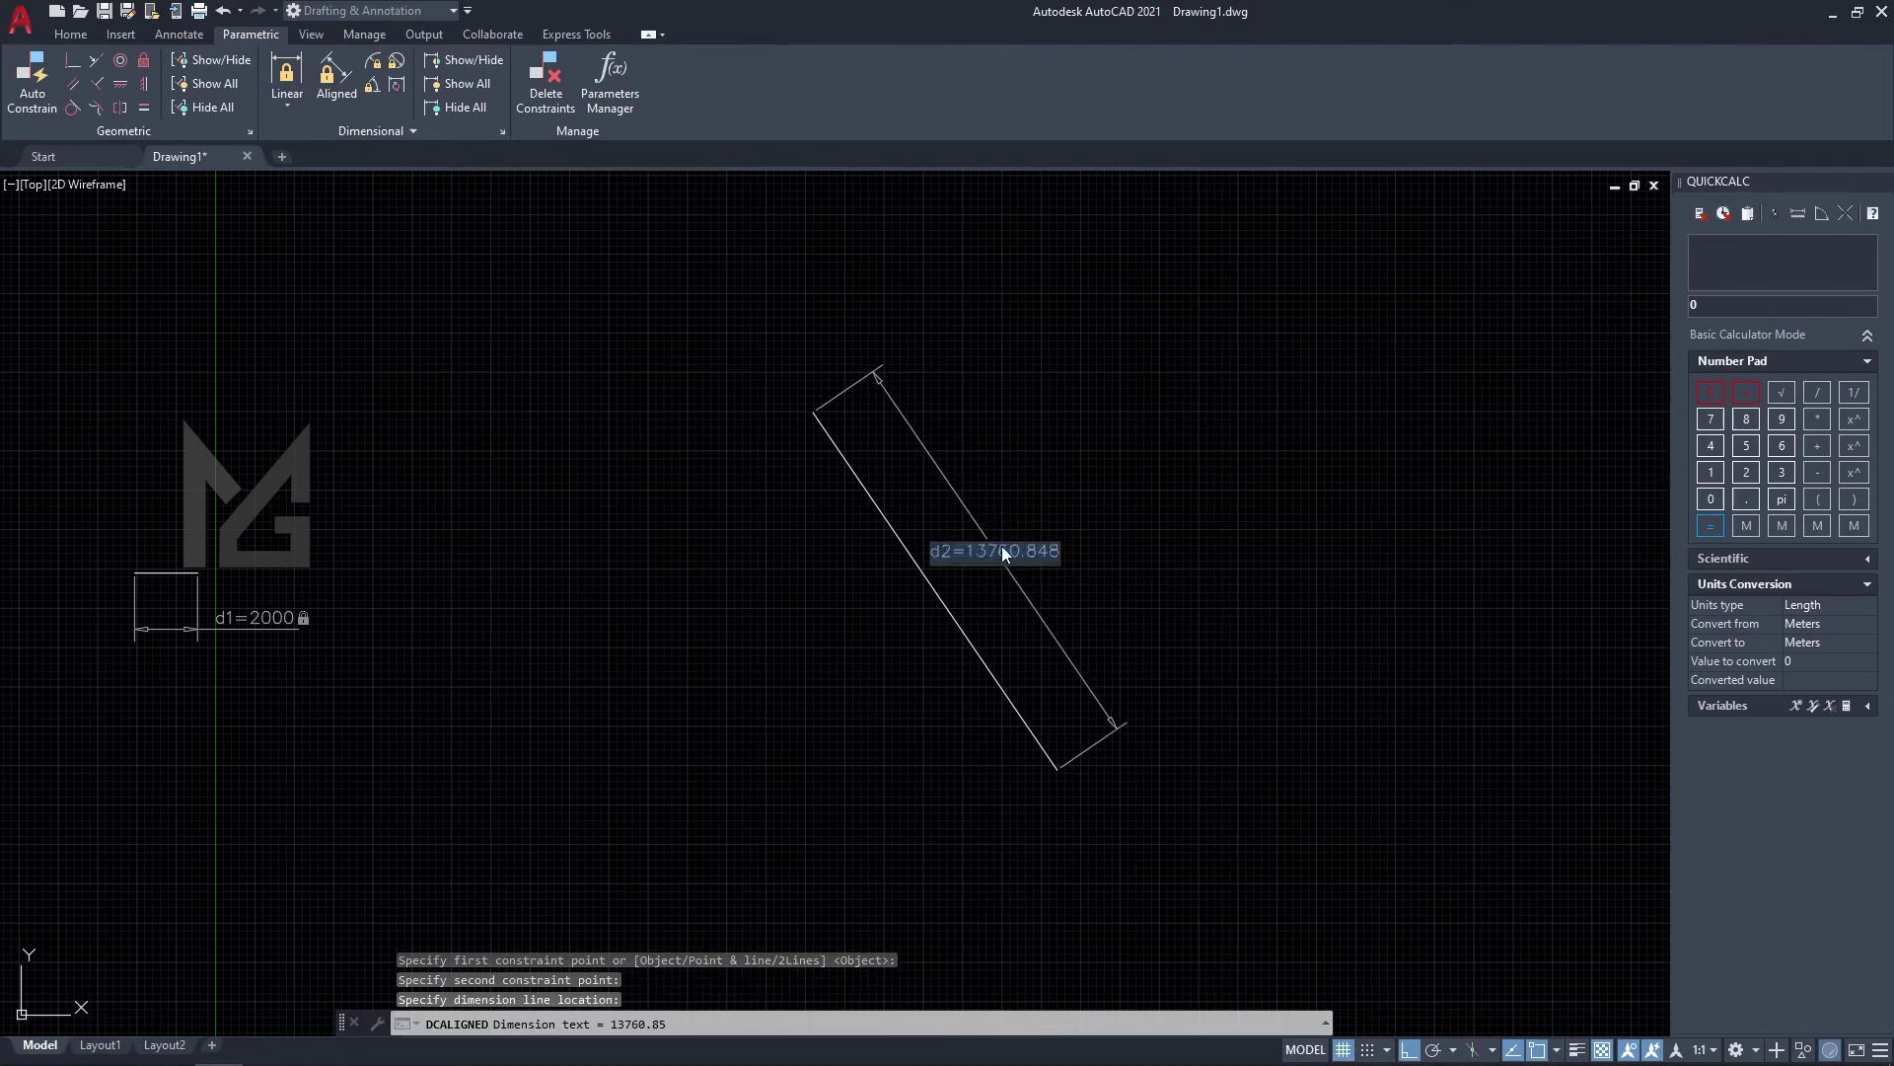
type("300080")
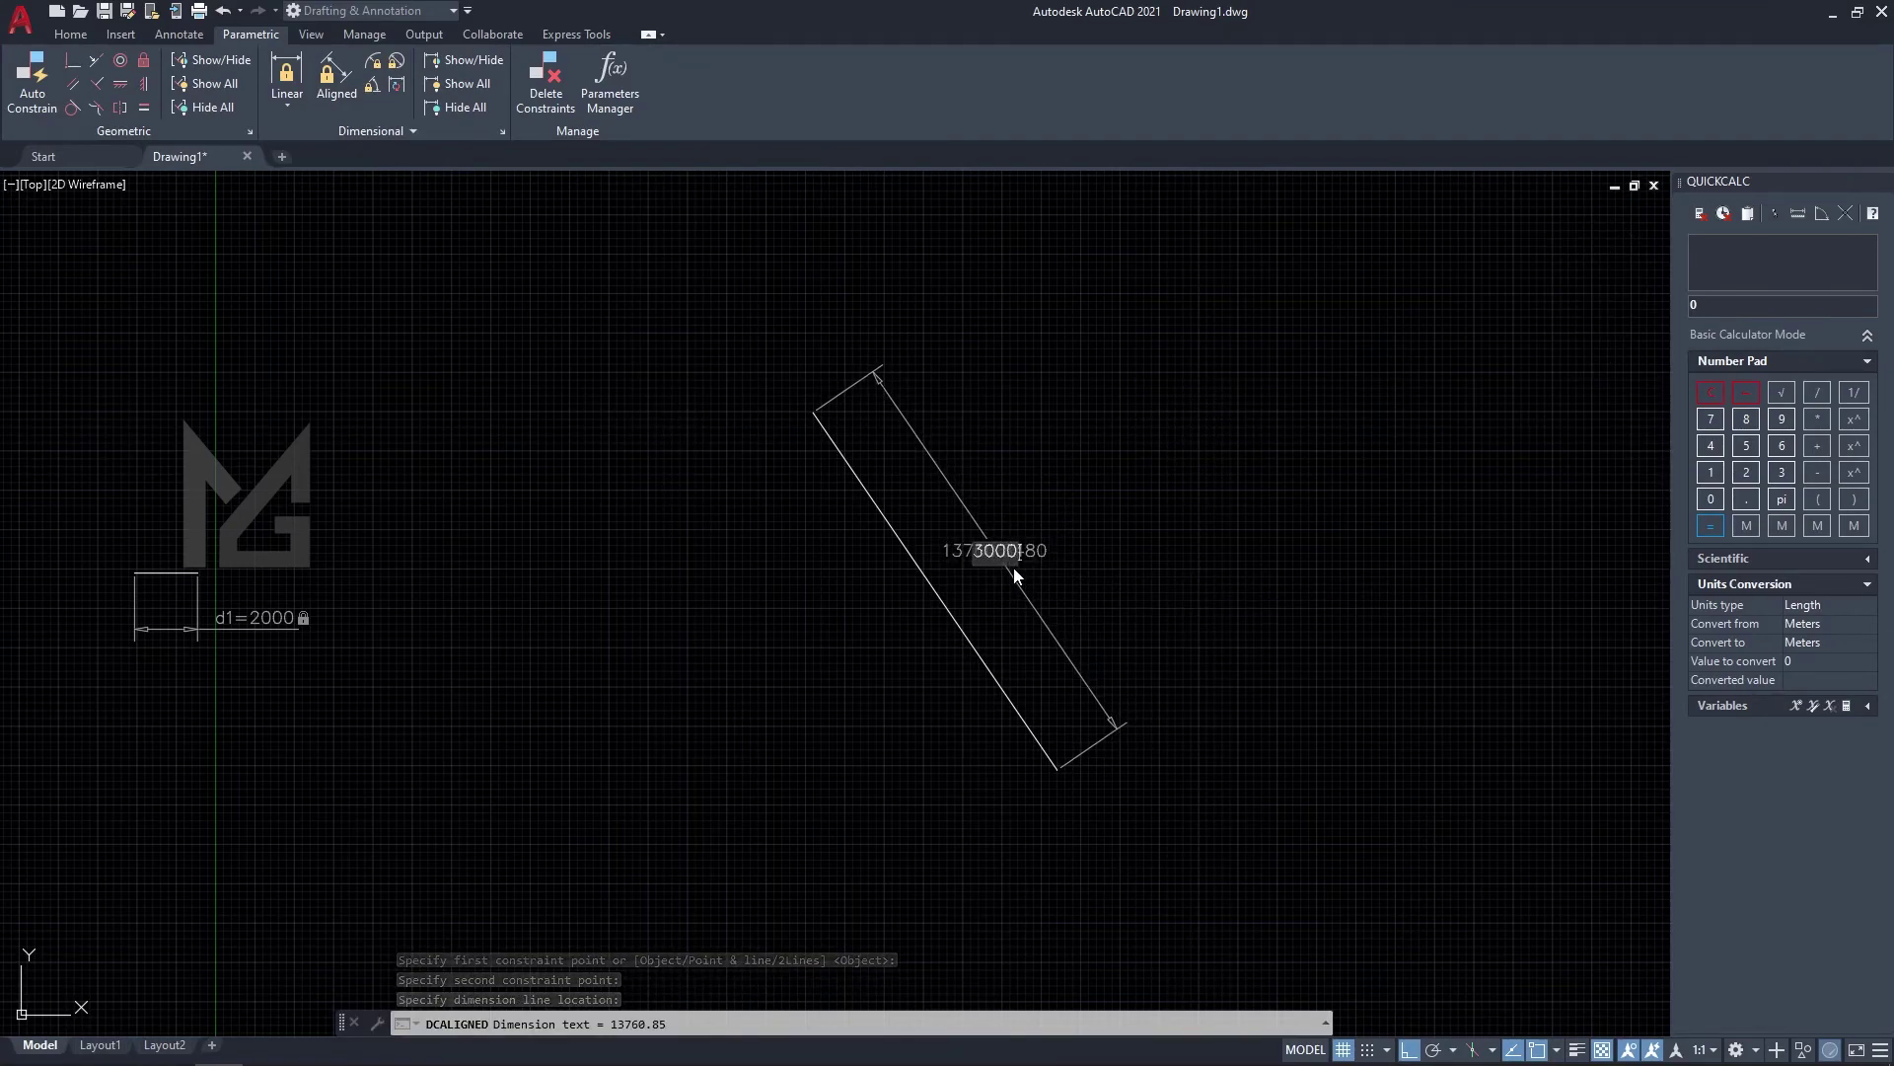
key("Return")
Hide all dimensional constraints in the drawing and show them all again.
scroll(933, 458, "up", 2)
middle_click_drag(883, 583, 969, 624)
scroll(973, 549, "down", 4)
middle_click_drag(661, 718, 683, 715)
scroll(962, 603, "up", 2)
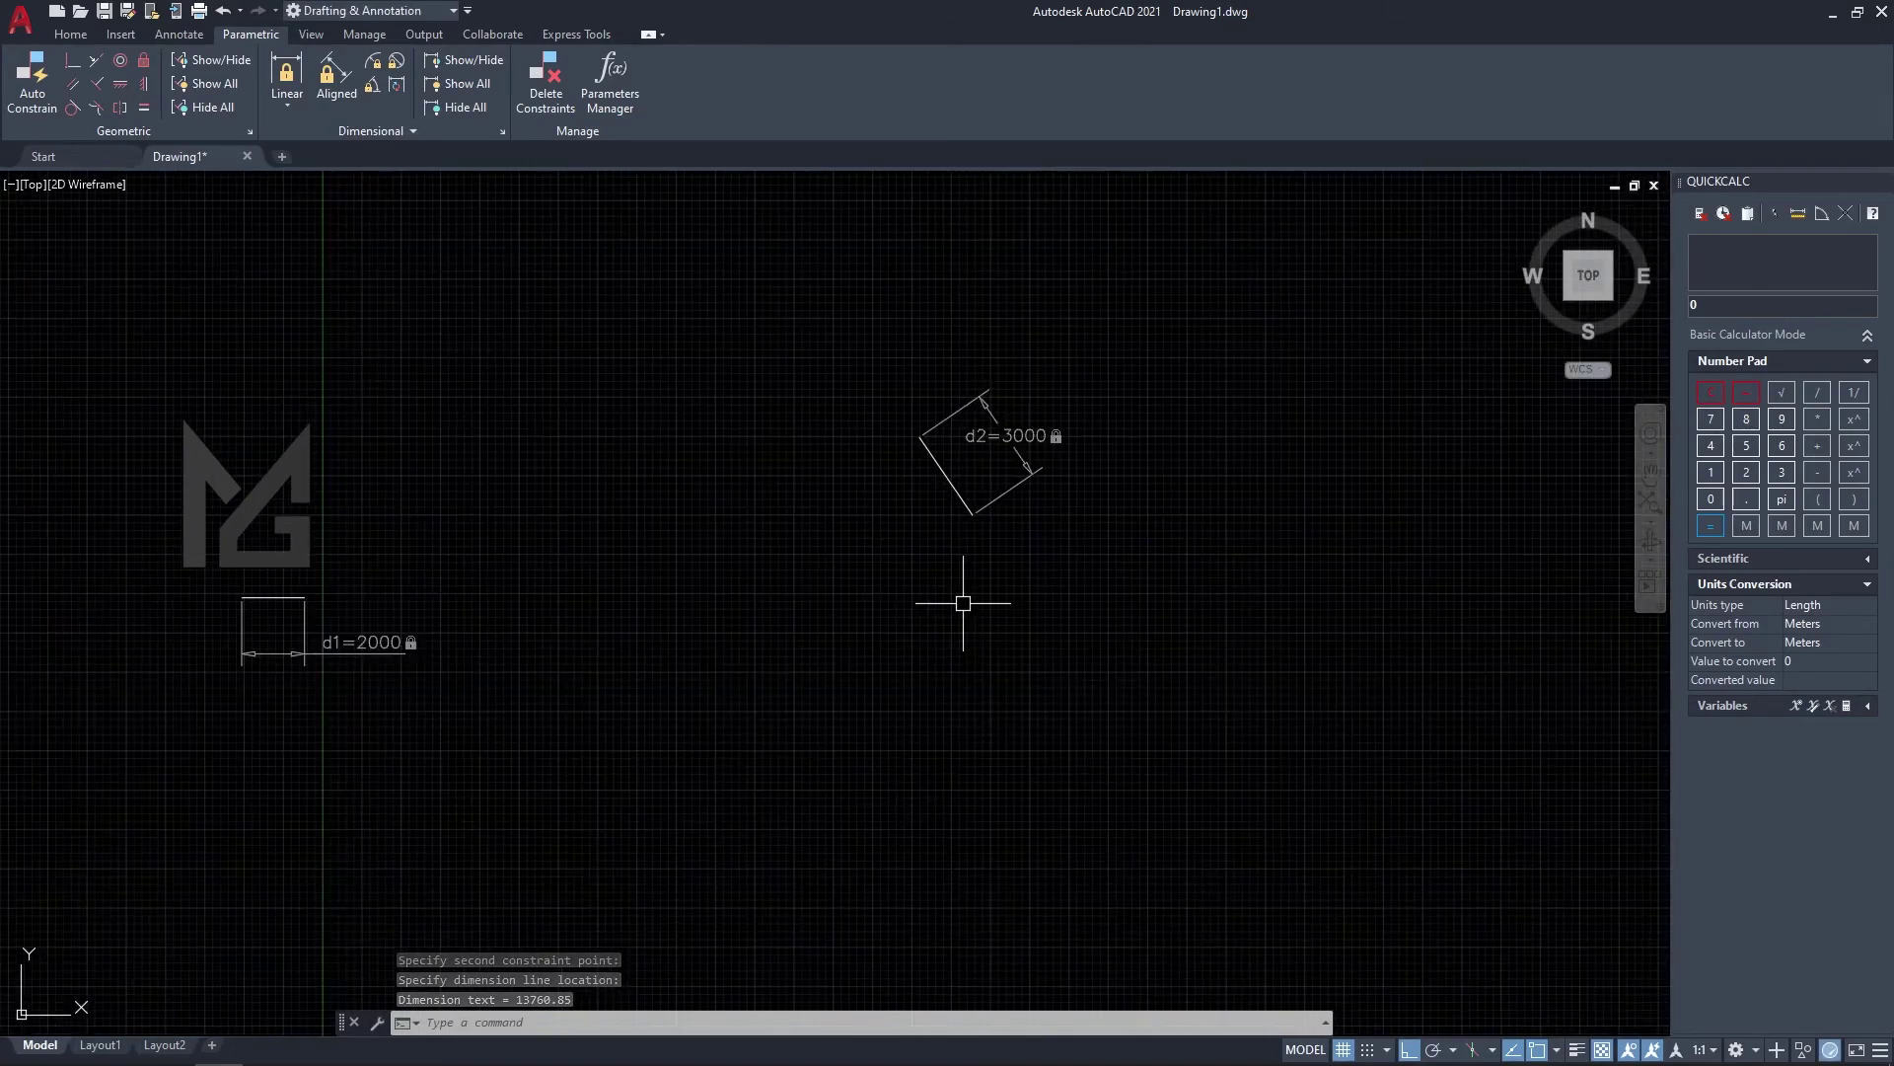
left_click(479, 103)
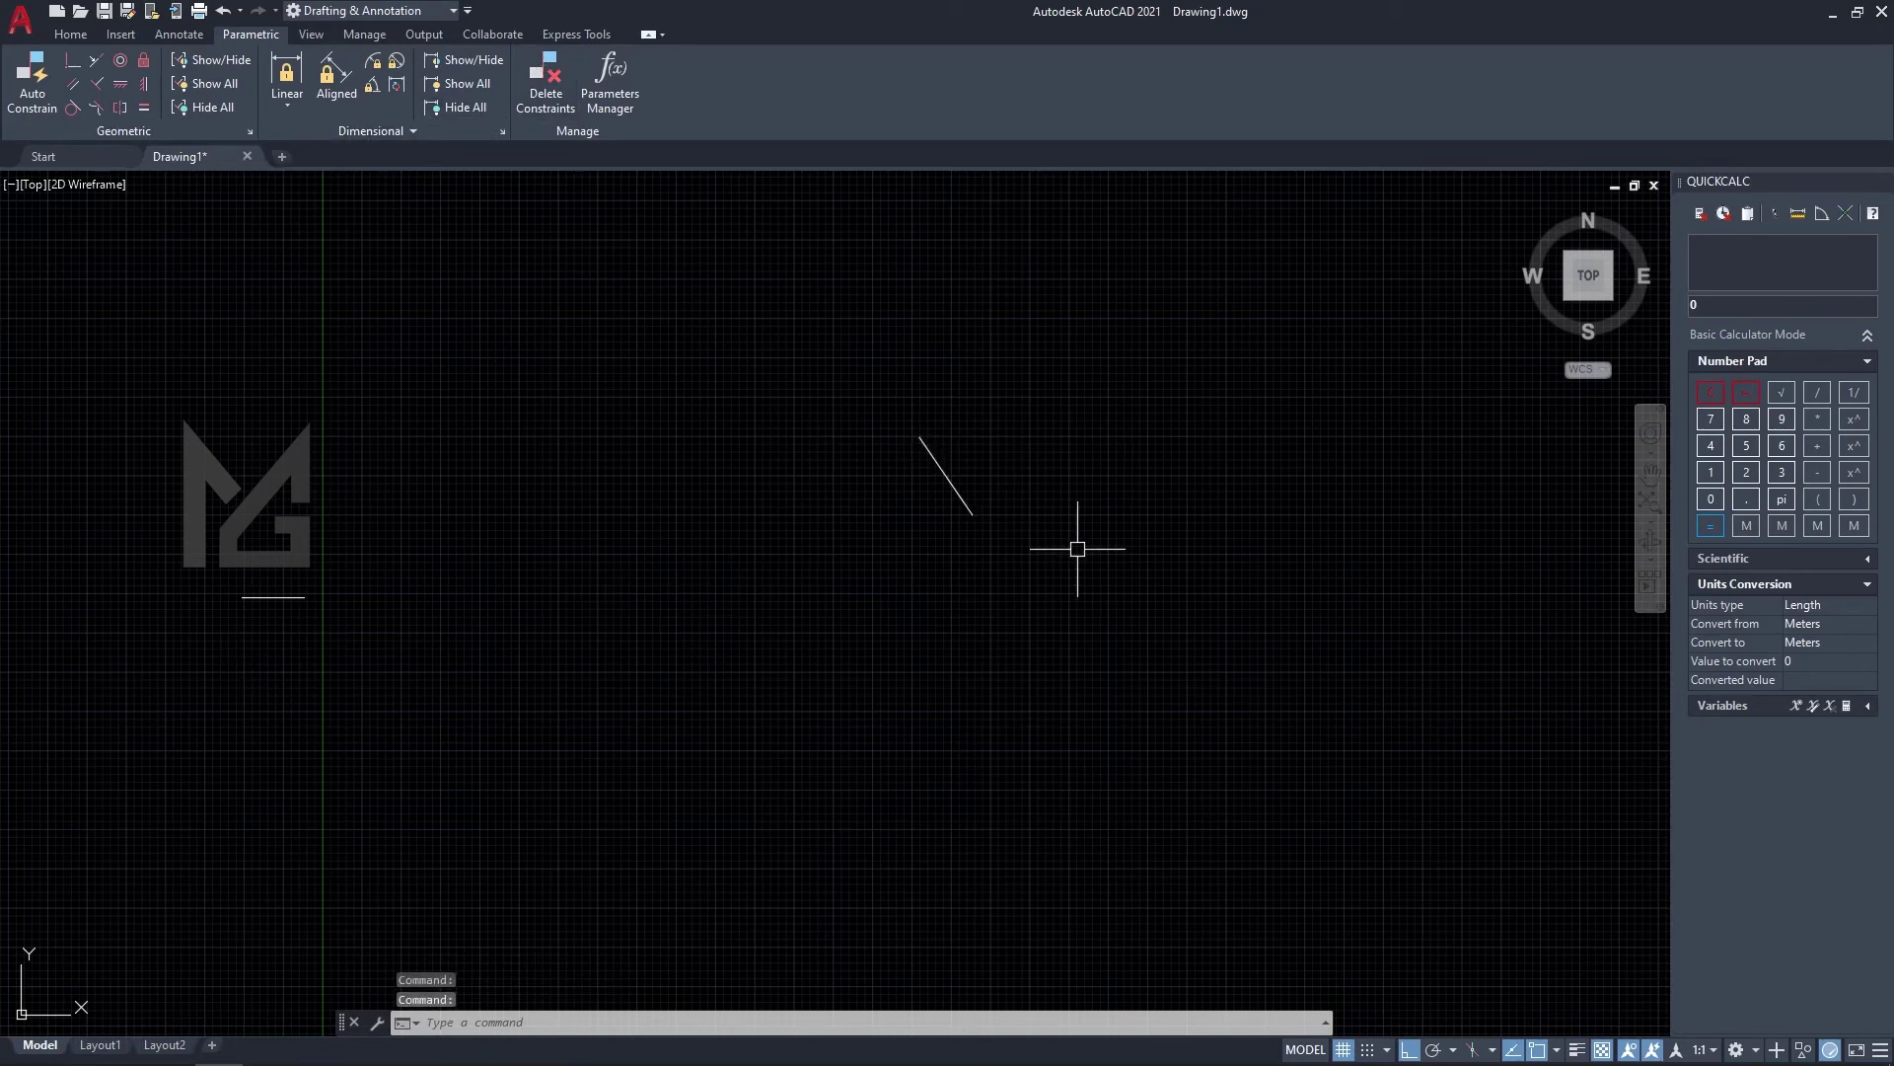
left_click(462, 87)
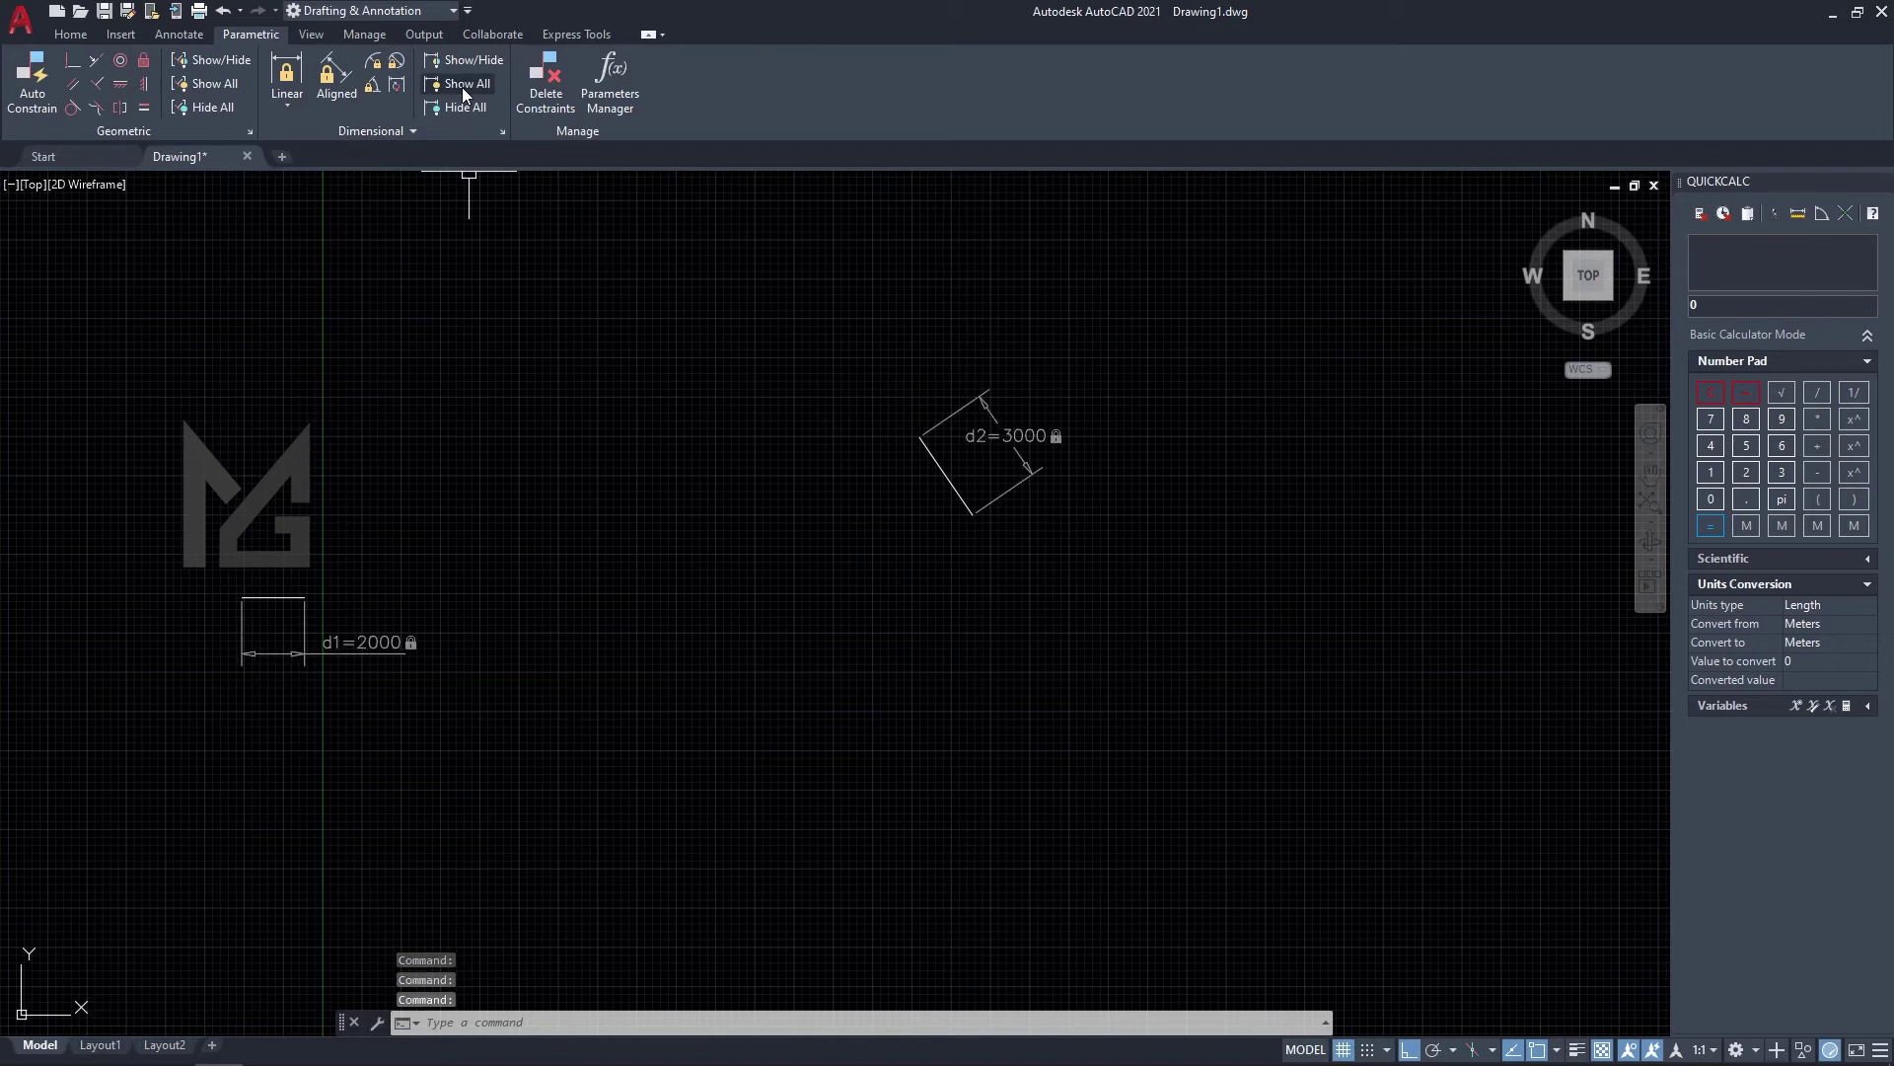
Delete the dimensional constraints from the slanted line and from the horizontal line.
scroll(614, 631, "down", 2)
scroll(782, 615, "up", 2)
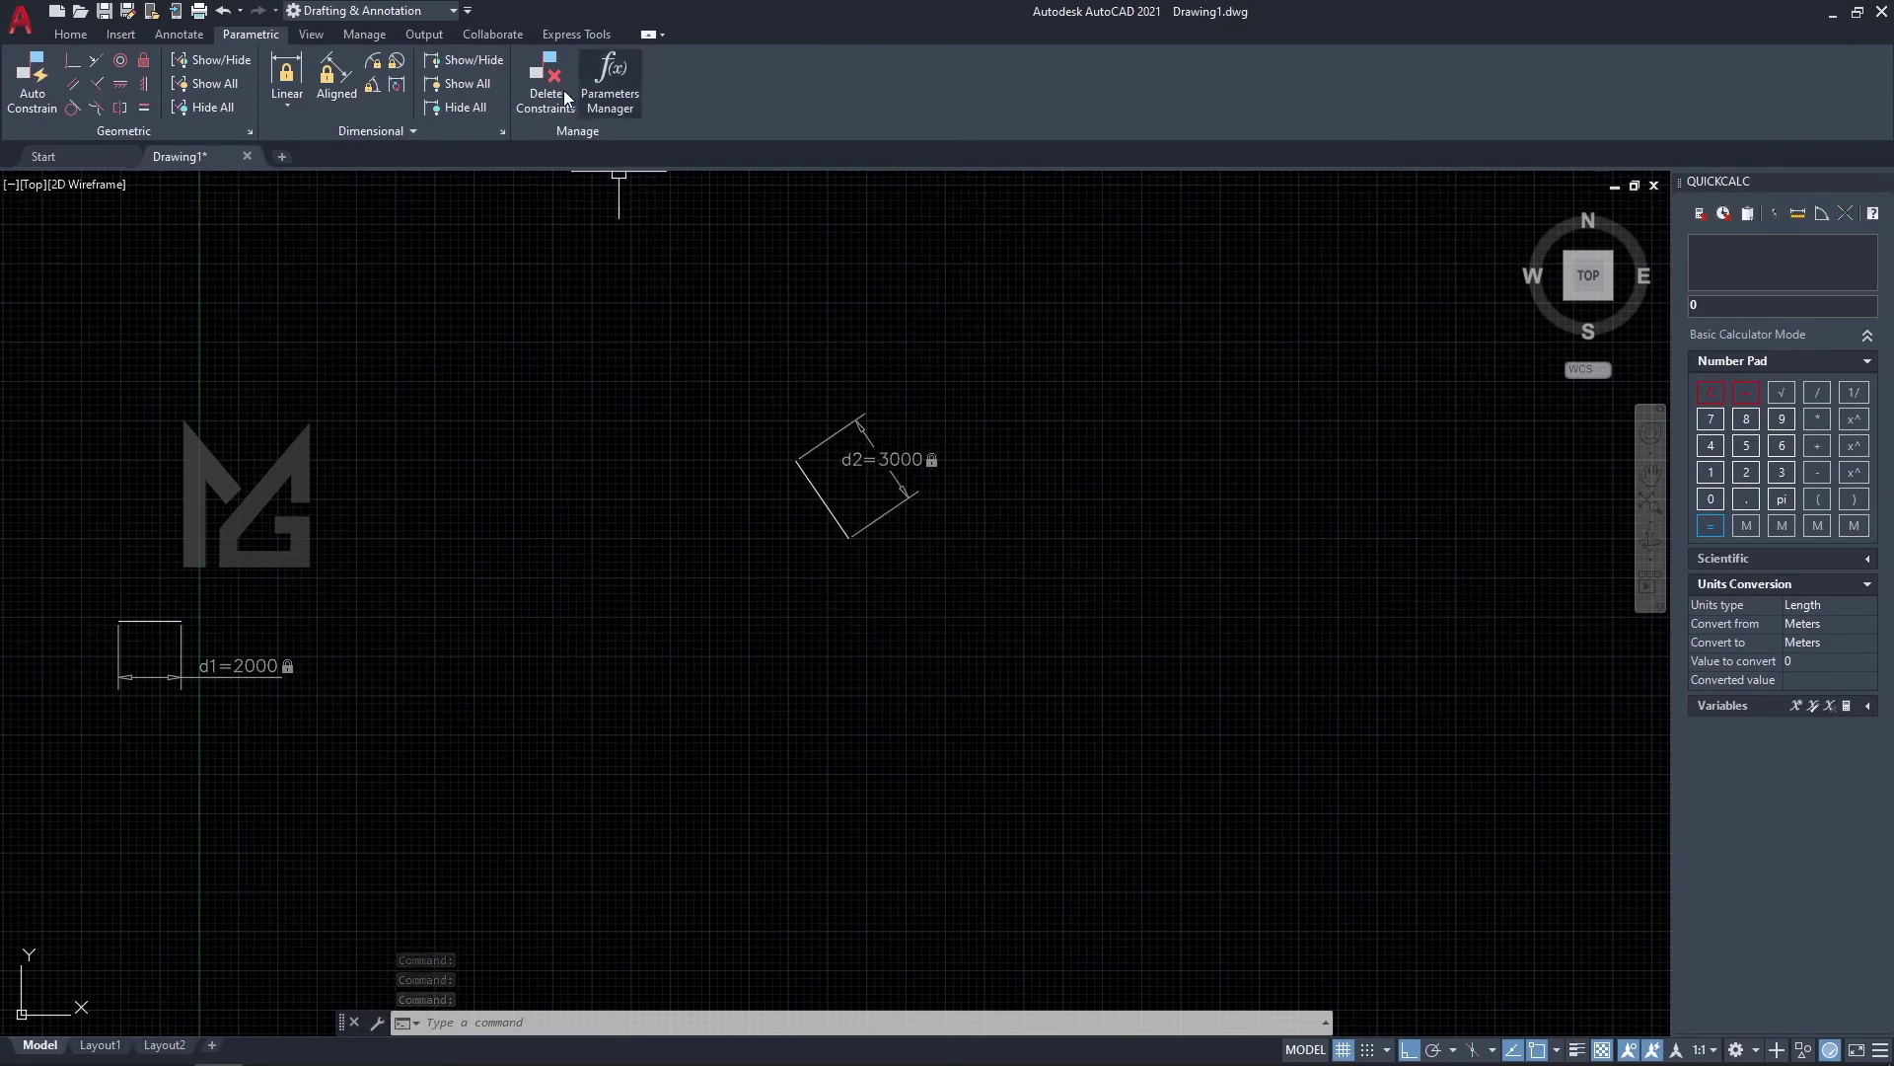
left_click(560, 92)
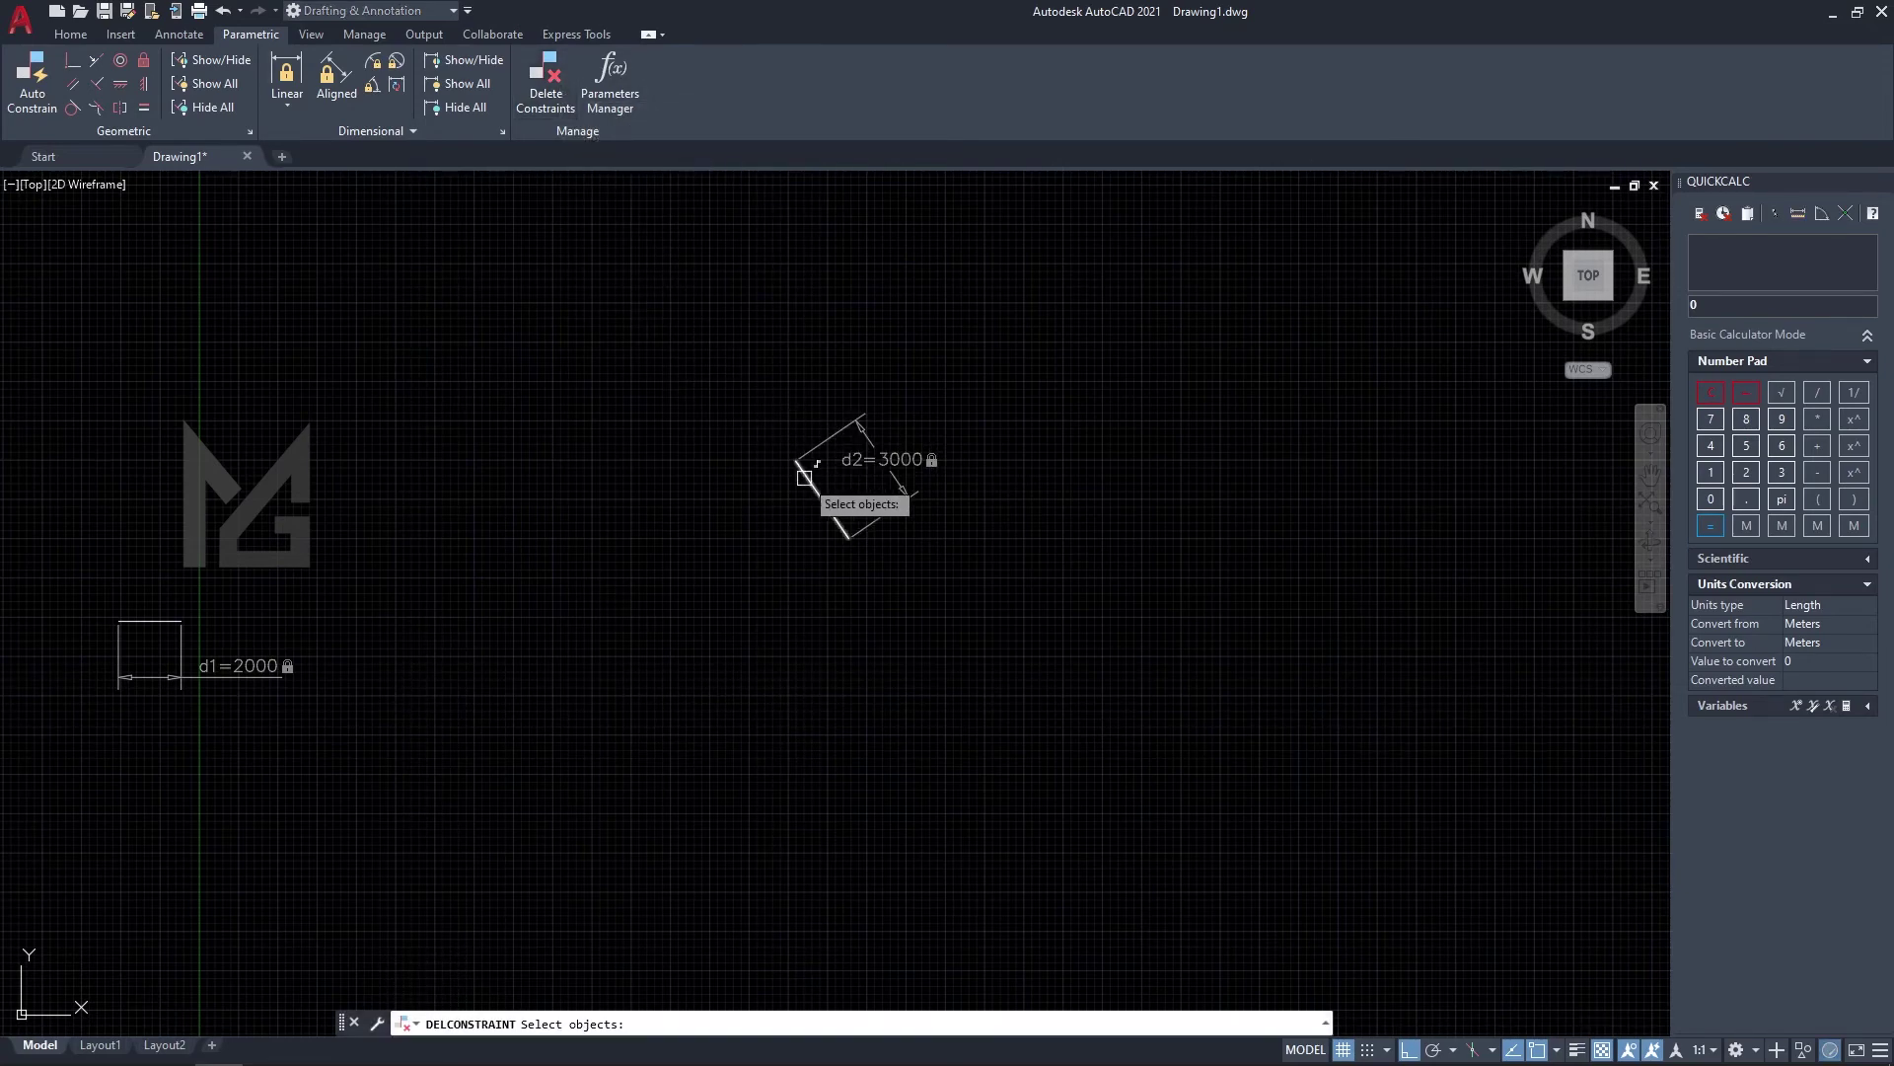
left_click(813, 483)
key("Return")
left_click(553, 94)
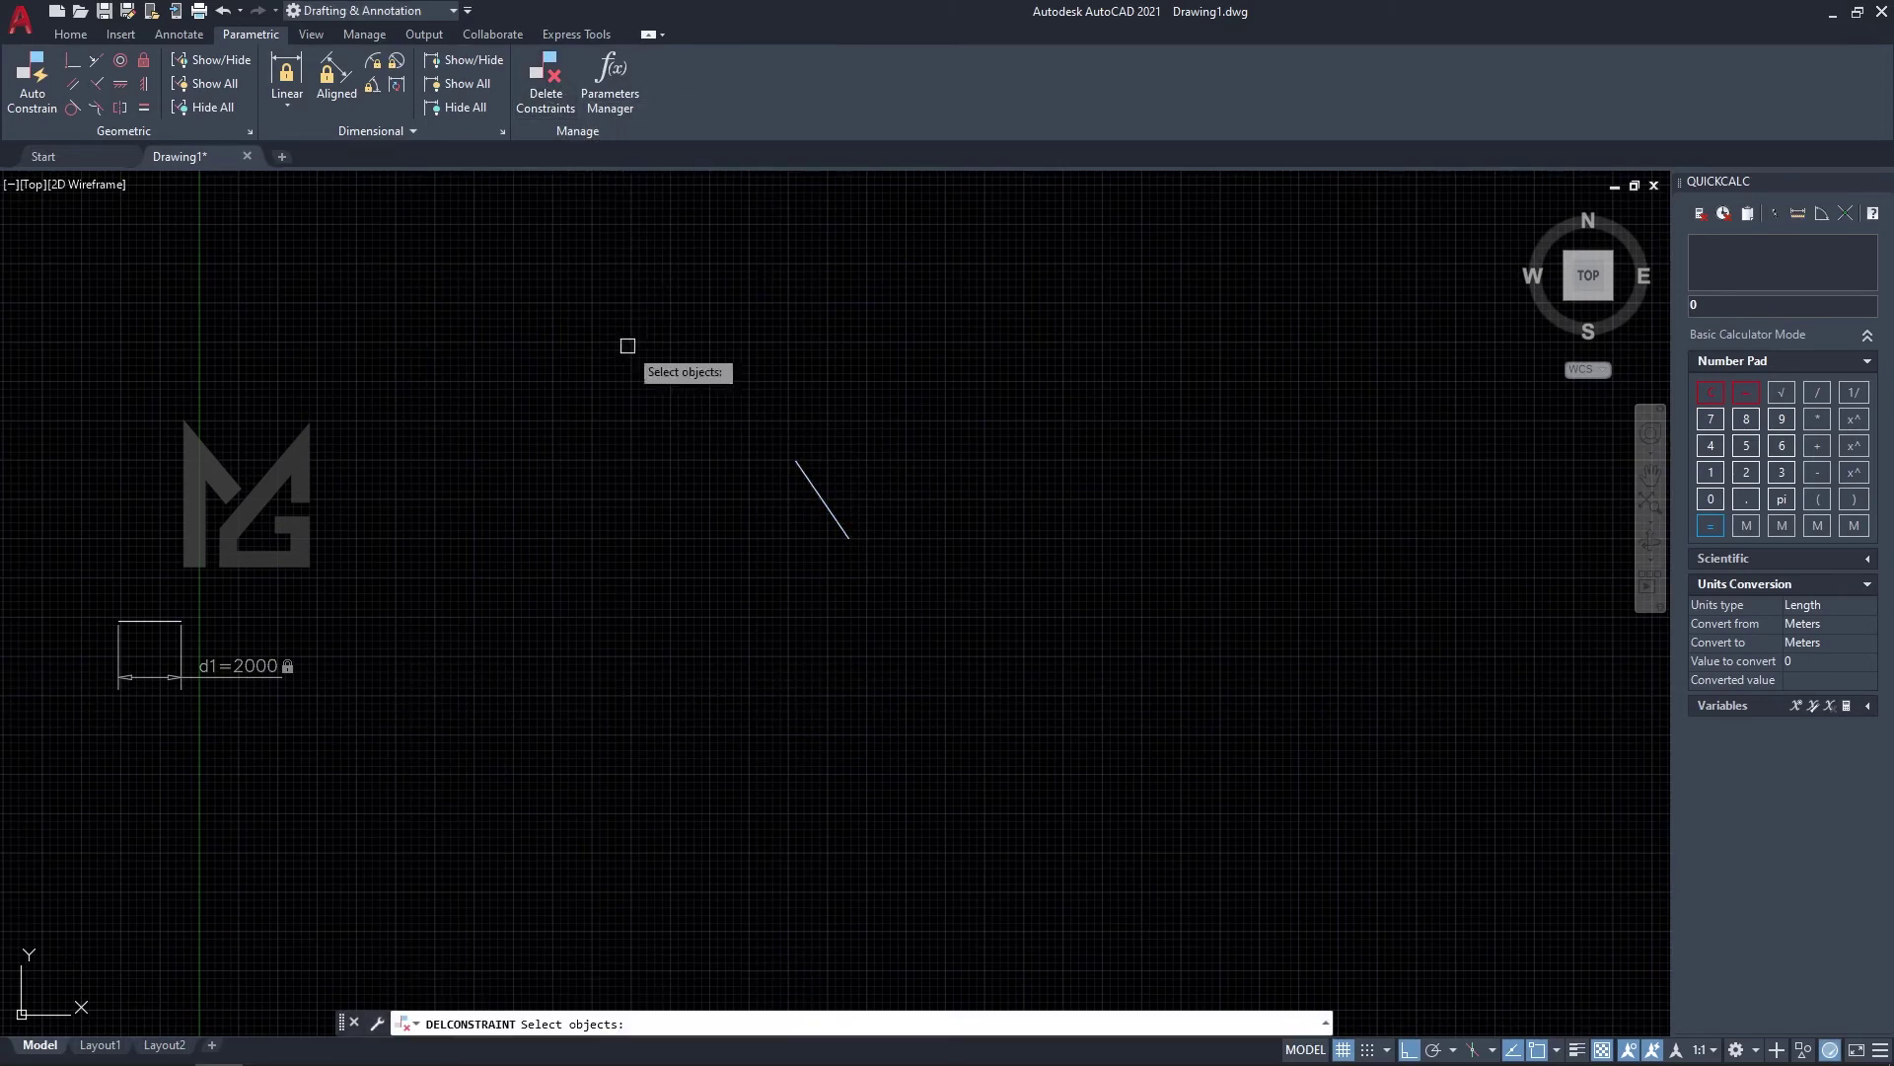
left_click(122, 625)
key("Return")
Draw a circle between the two lines, with a diameter roughly twice the horizontal line's length.
scroll(102, 552, "up", 2)
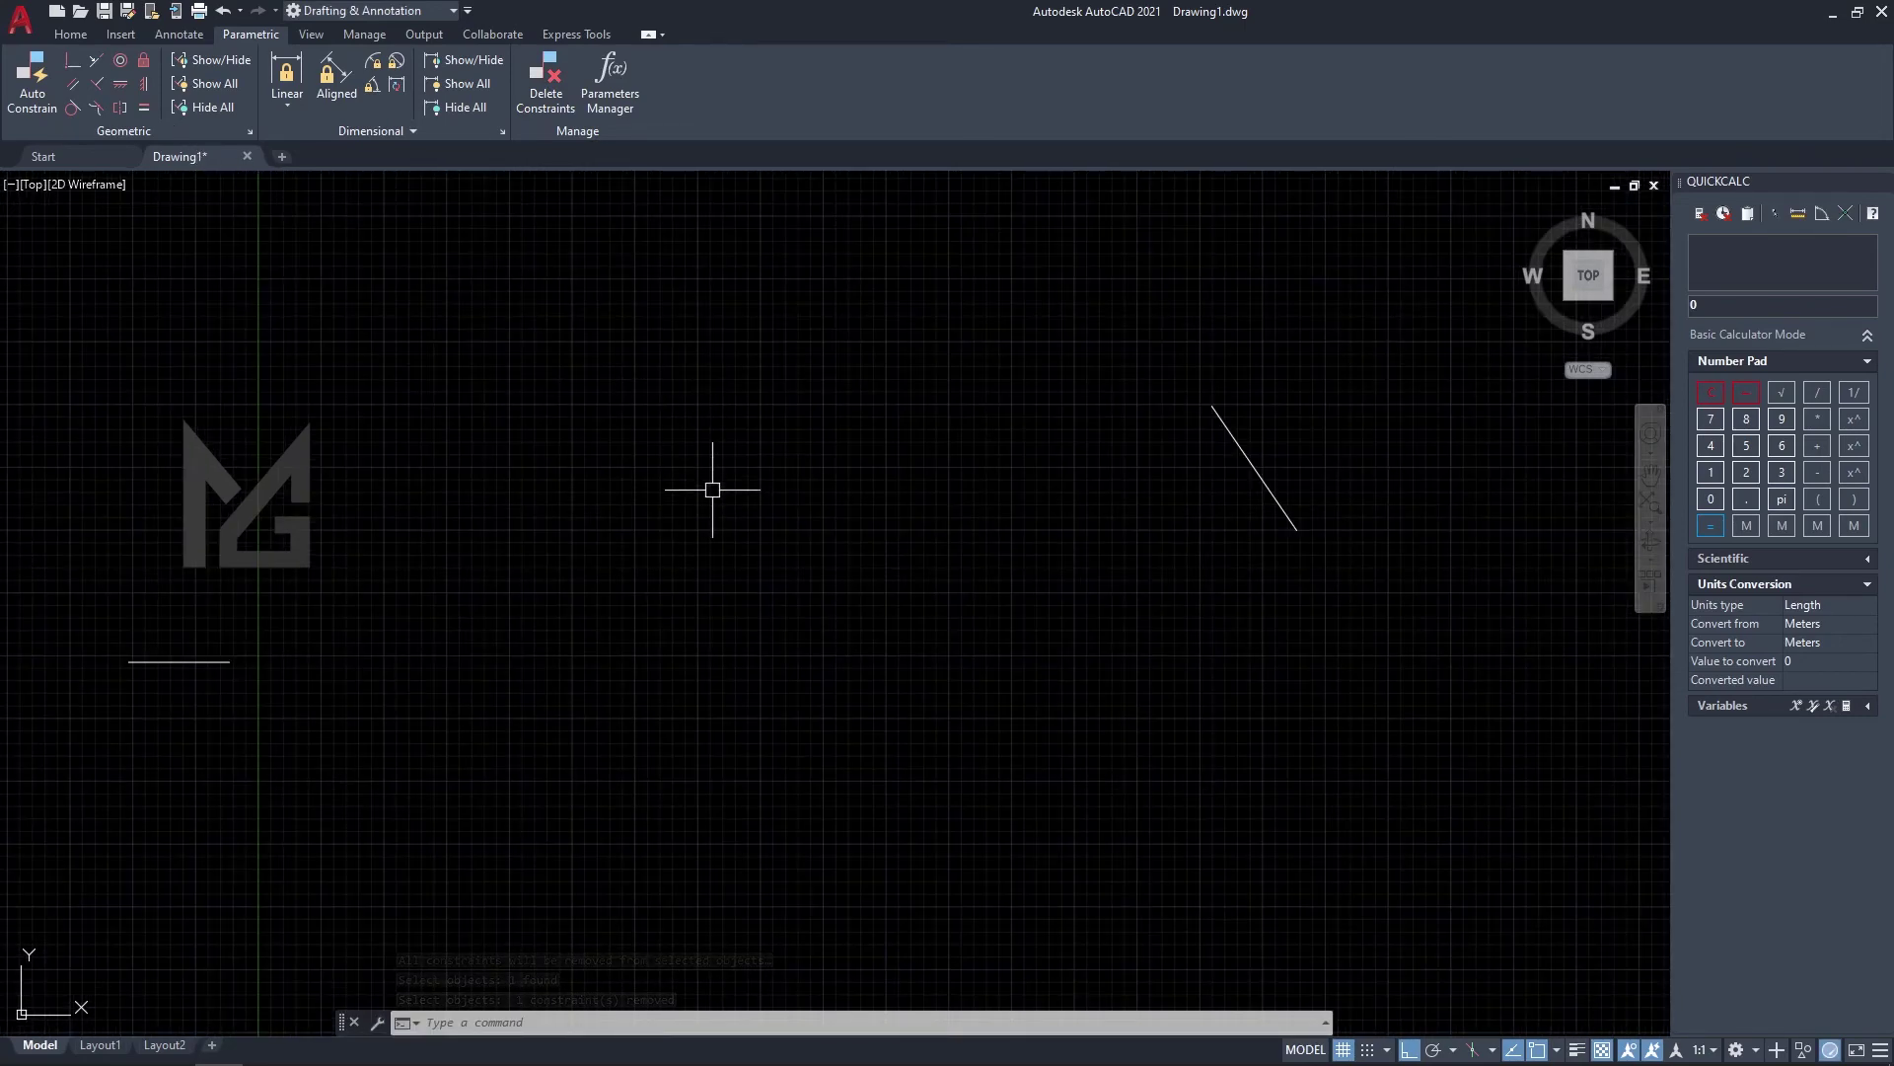
type("c")
key("Return")
left_click(671, 468)
key("Escape")
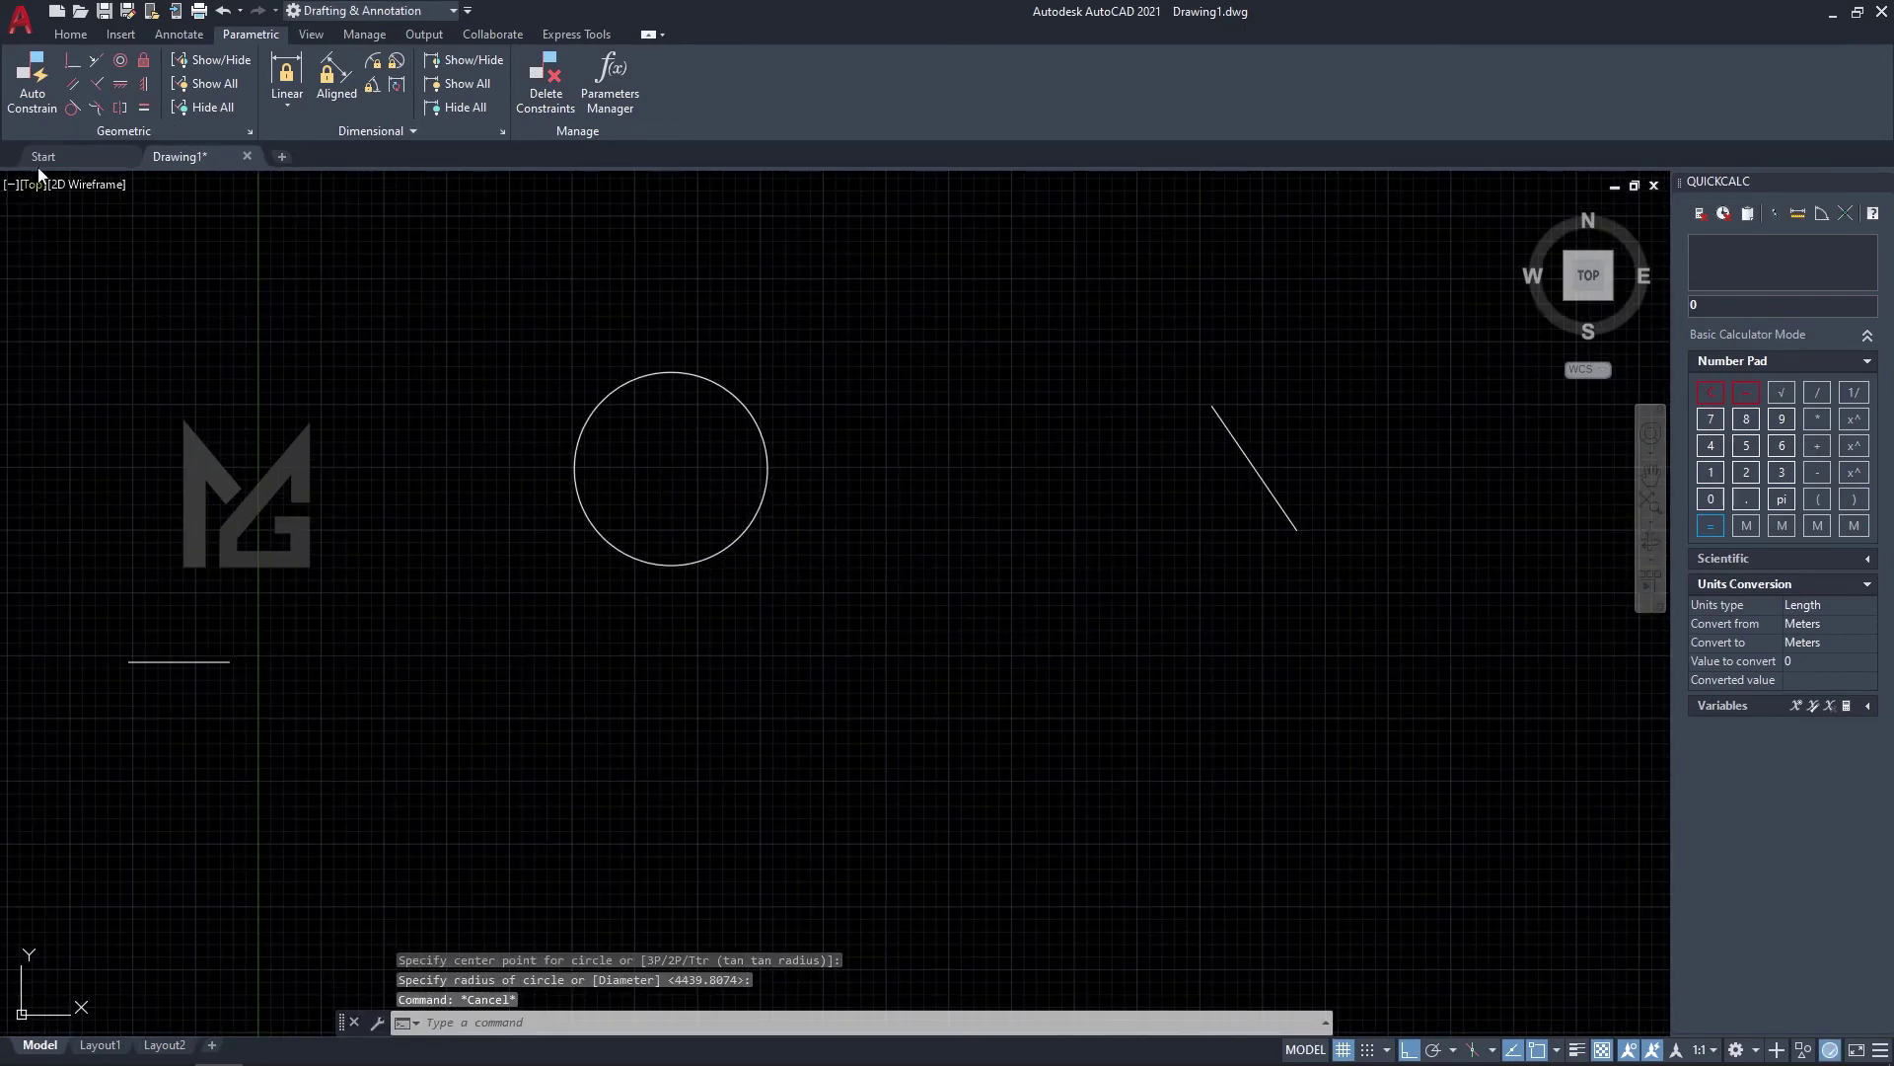
Apply a Tangent constraint between the circle and the slanted line, with the circle as the first object.
left_click(71, 109)
left_click(759, 505)
left_click(1245, 453)
key("Return")
key("Escape")
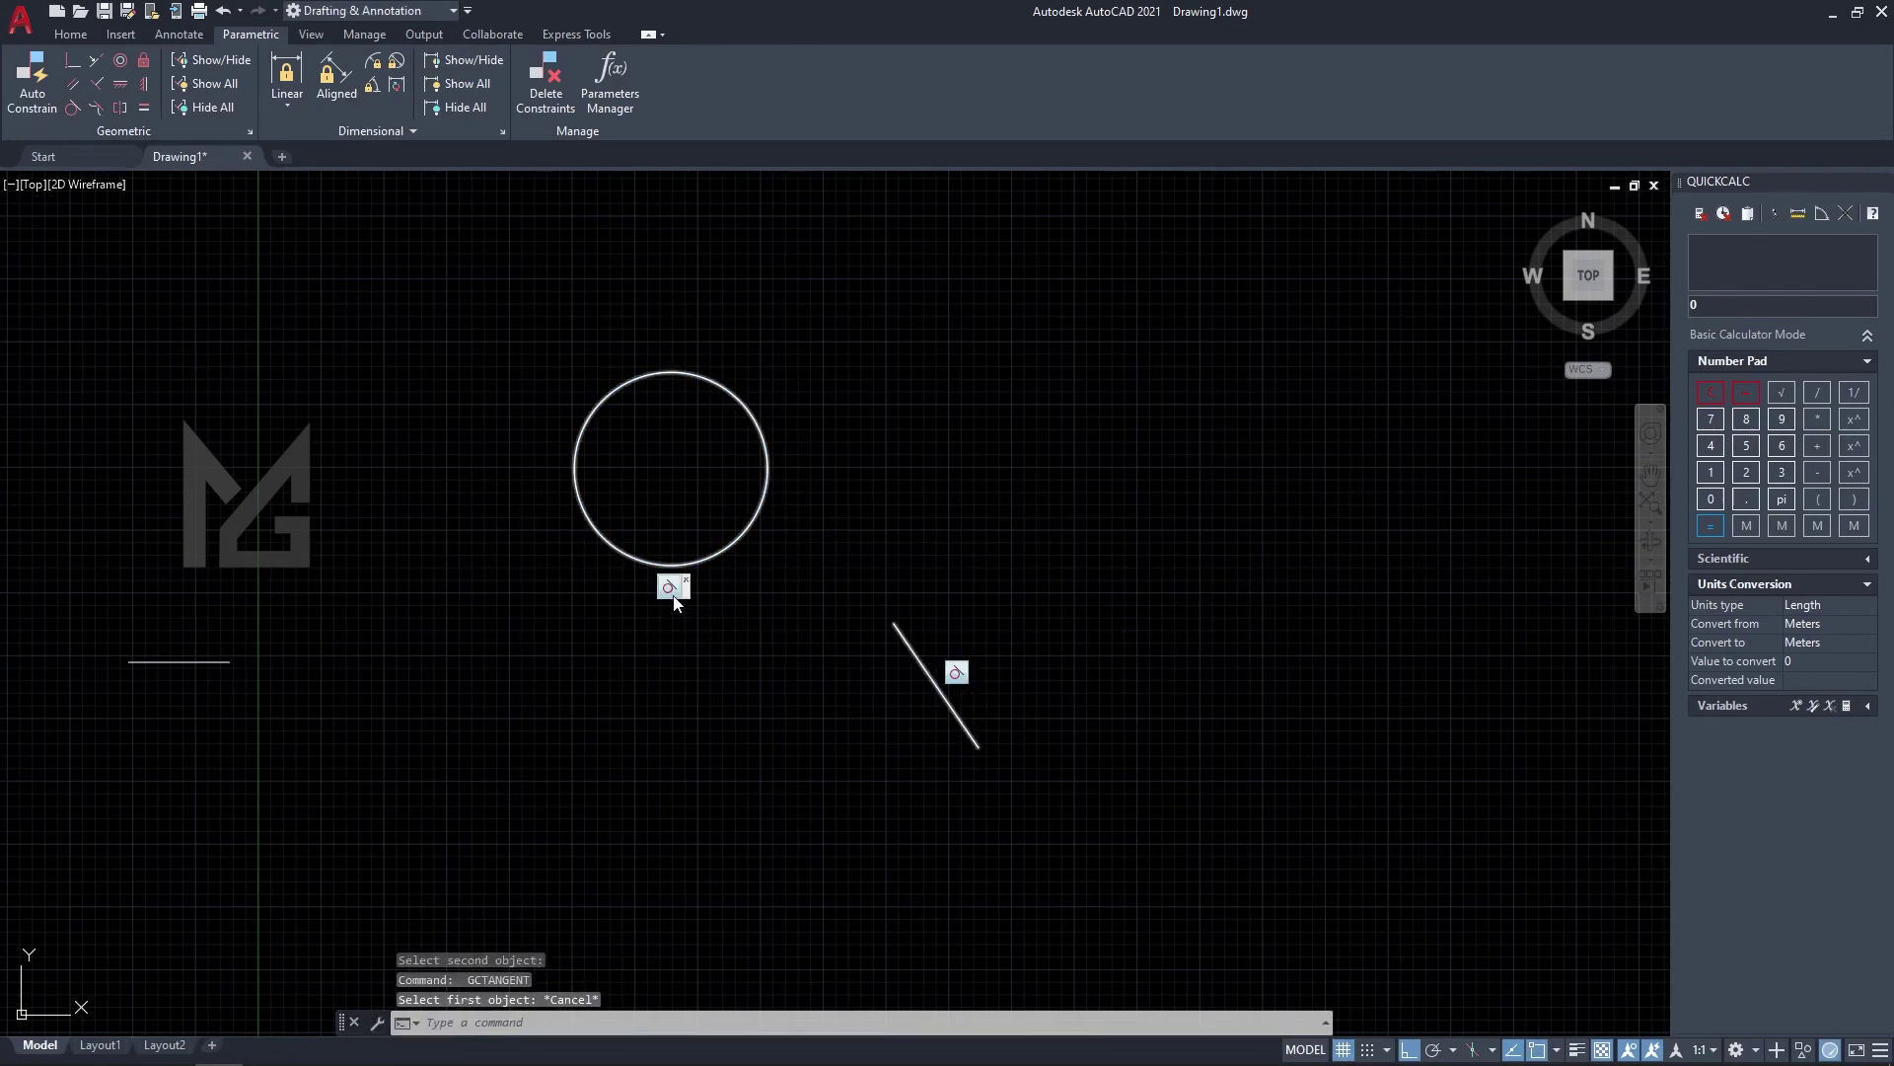
Delete all constraints from the circle.
left_click(546, 83)
left_click(724, 388)
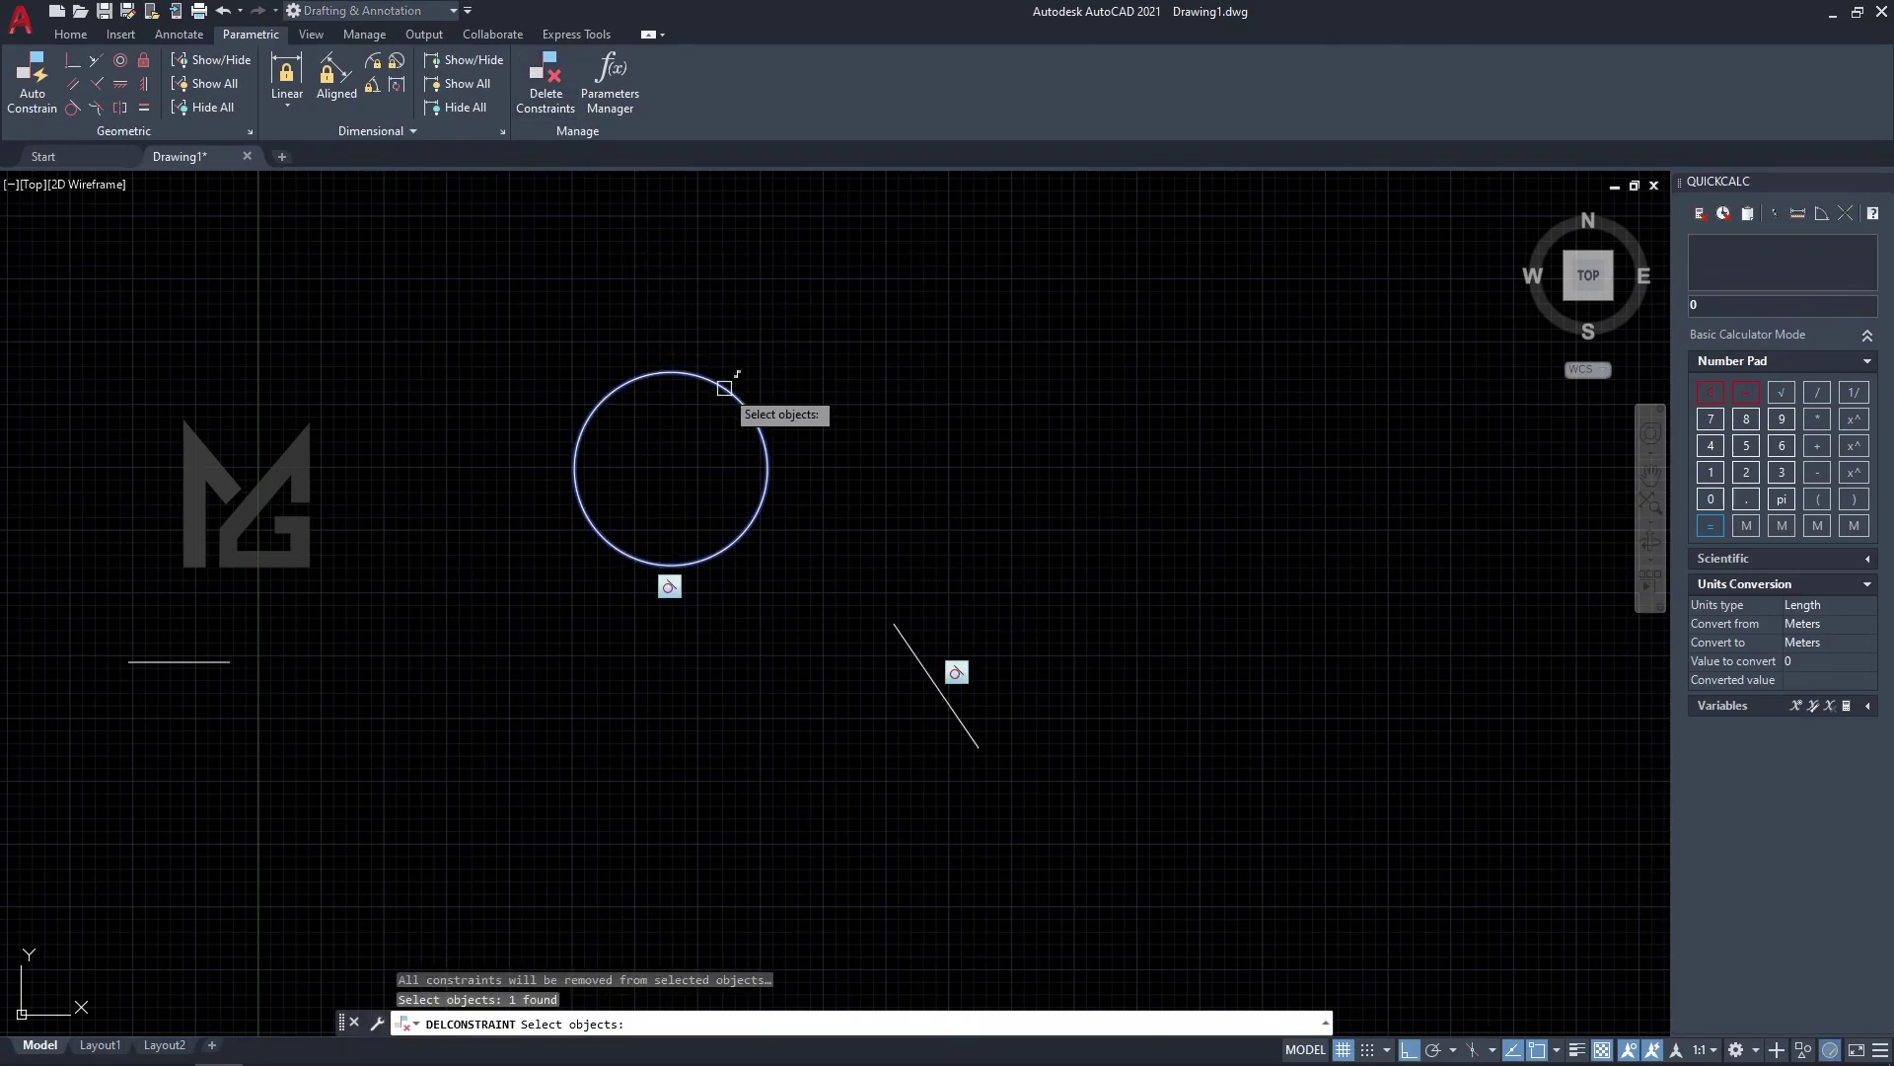
key("Return")
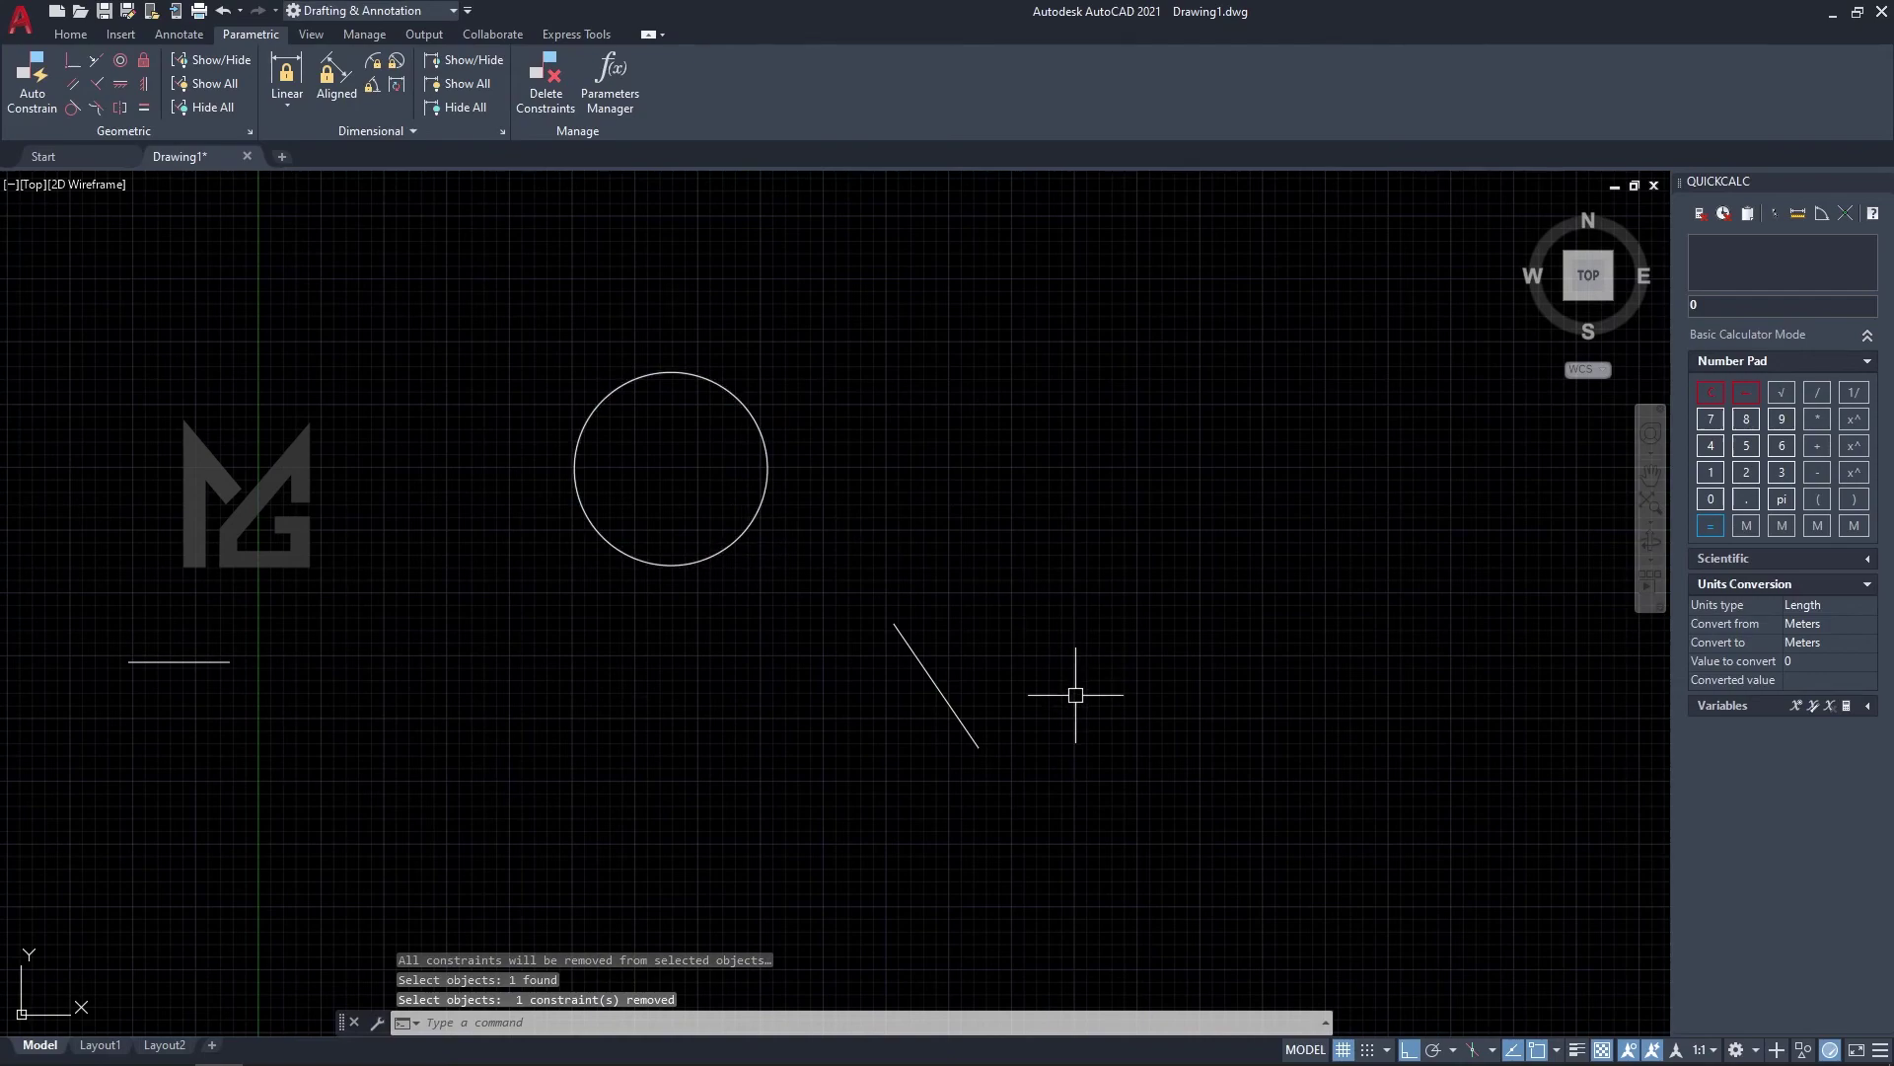